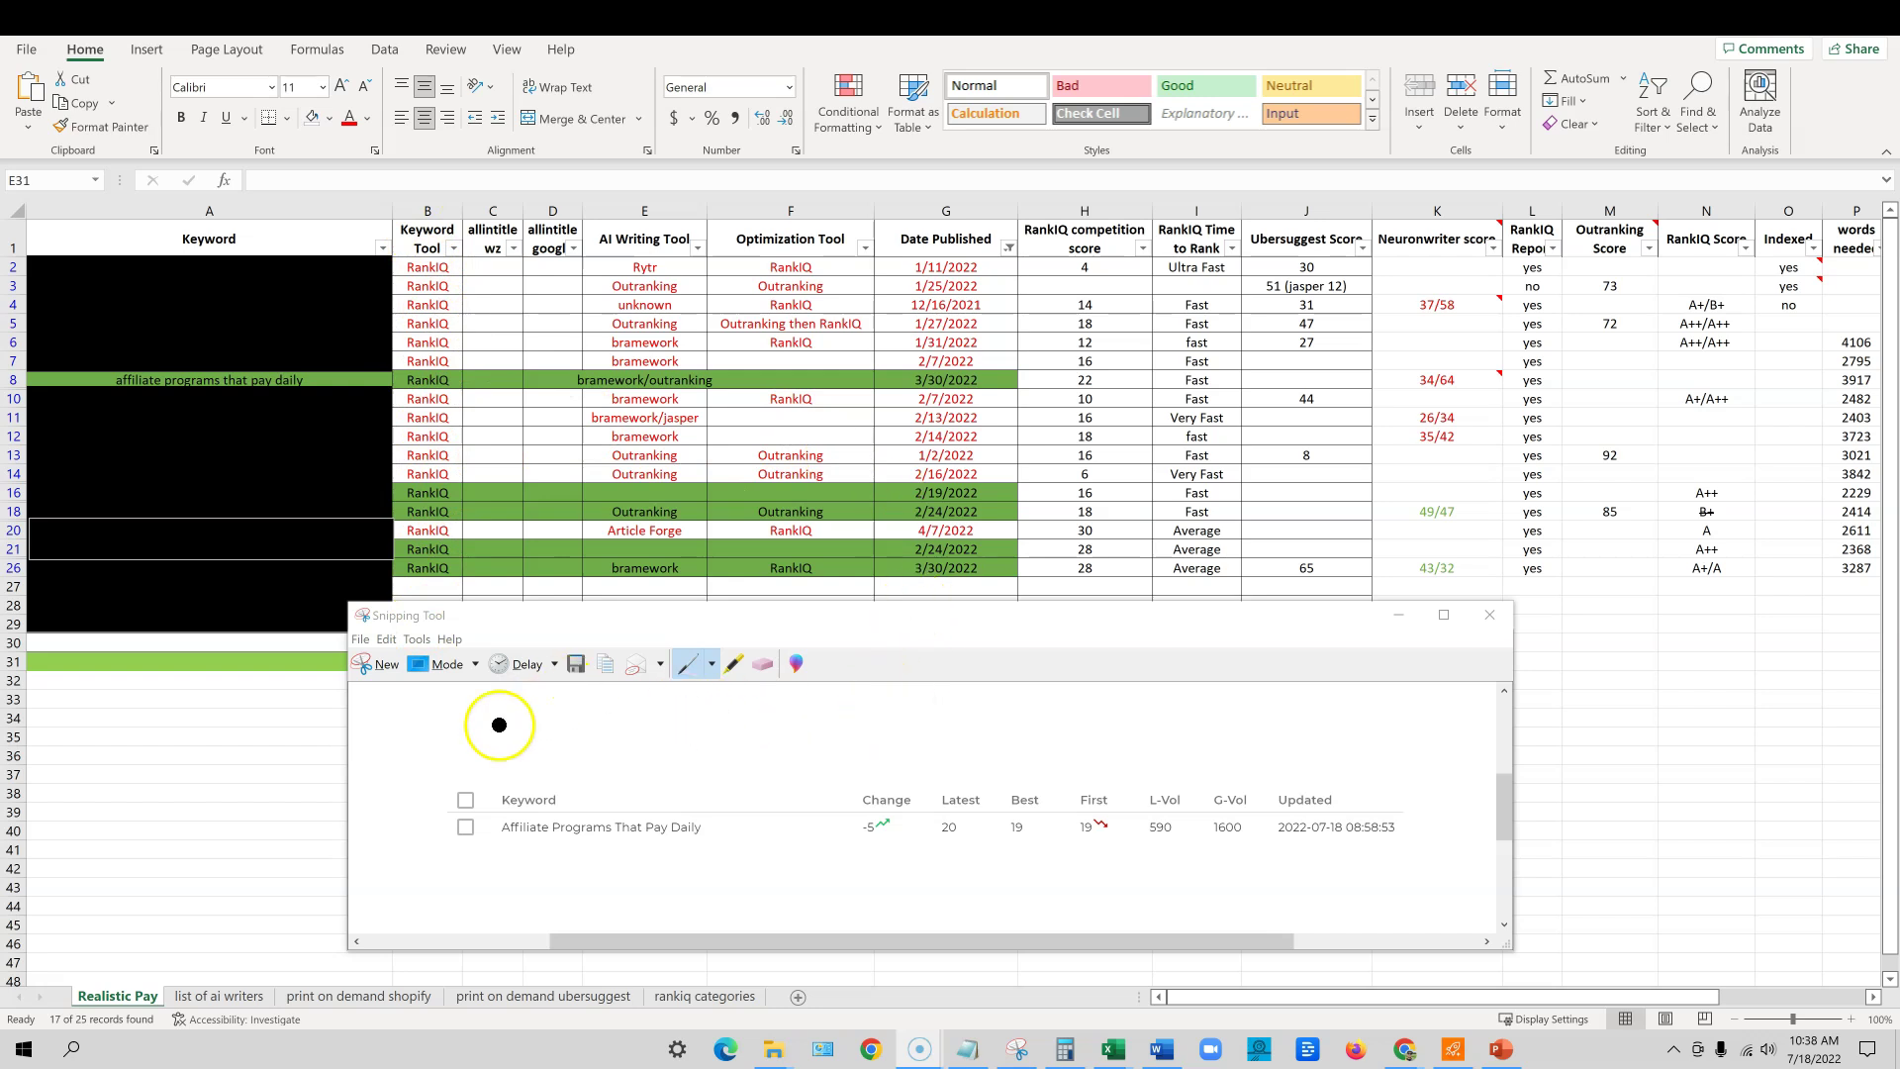
Step: Circle the Affiliate Programs That Pay Daily row and its 590/1600 volumes, and underline the -5 change
click(465, 780)
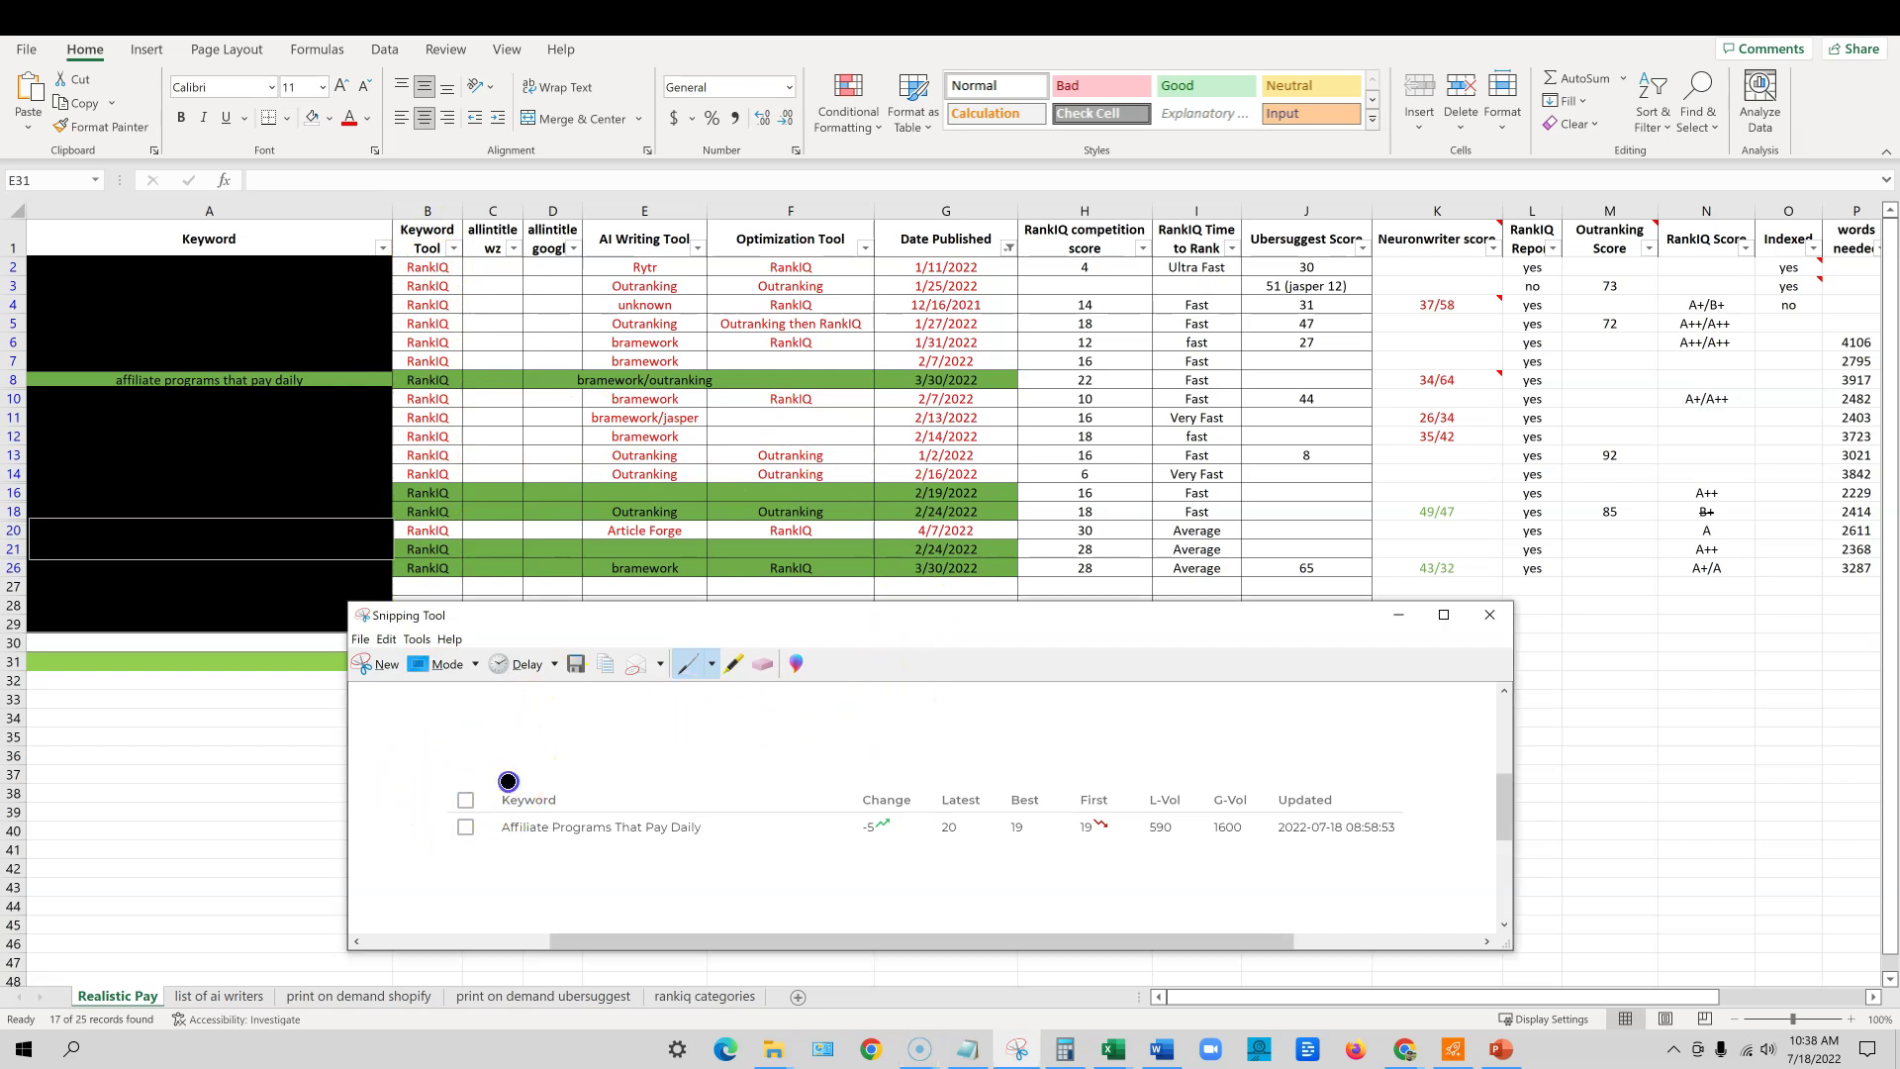
mouse_move(509, 780)
mouse_down()
mouse_move(426, 834)
mouse_move(709, 861)
mouse_move(1241, 860)
mouse_move(1433, 819)
mouse_move(979, 760)
mouse_move(509, 762)
mouse_move(494, 782)
mouse_up()
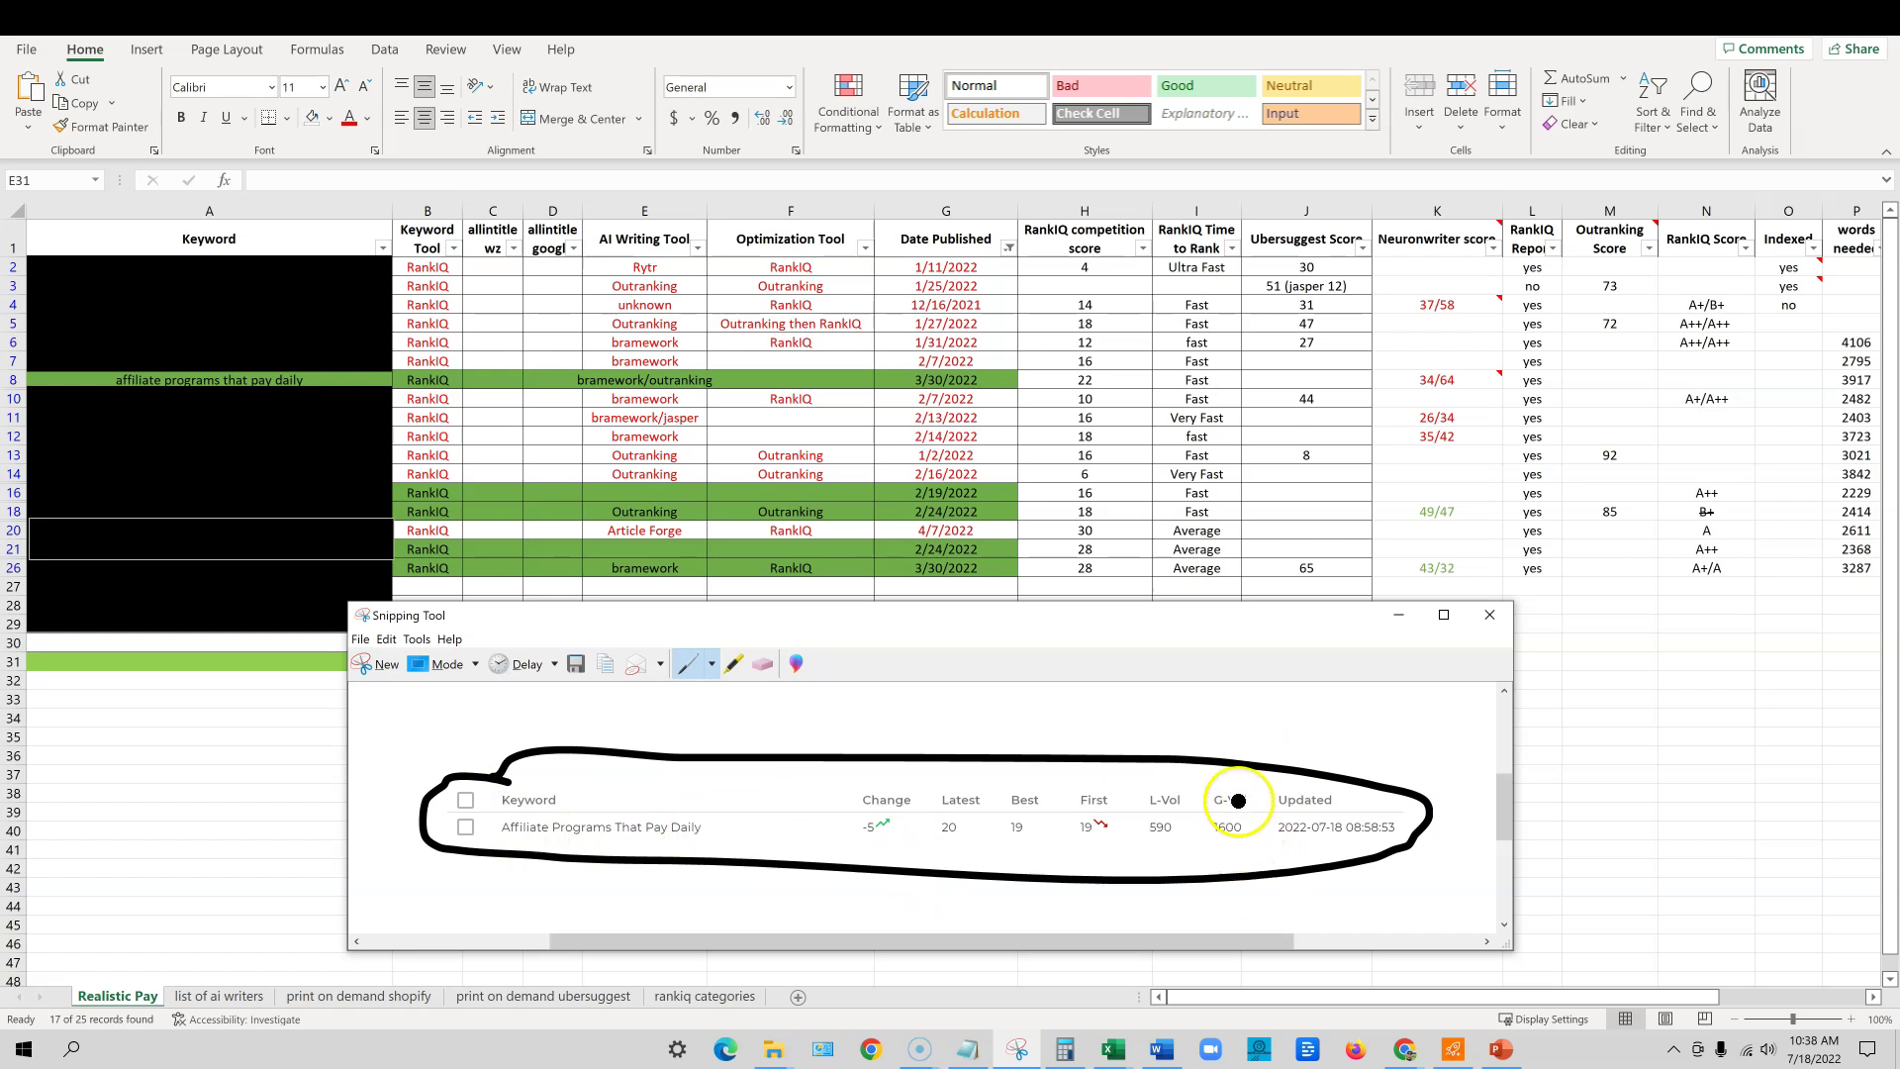
mouse_move(1241, 789)
mouse_down()
mouse_move(1138, 780)
mouse_move(1135, 834)
mouse_move(1255, 847)
mouse_move(1257, 782)
mouse_move(1223, 781)
mouse_up()
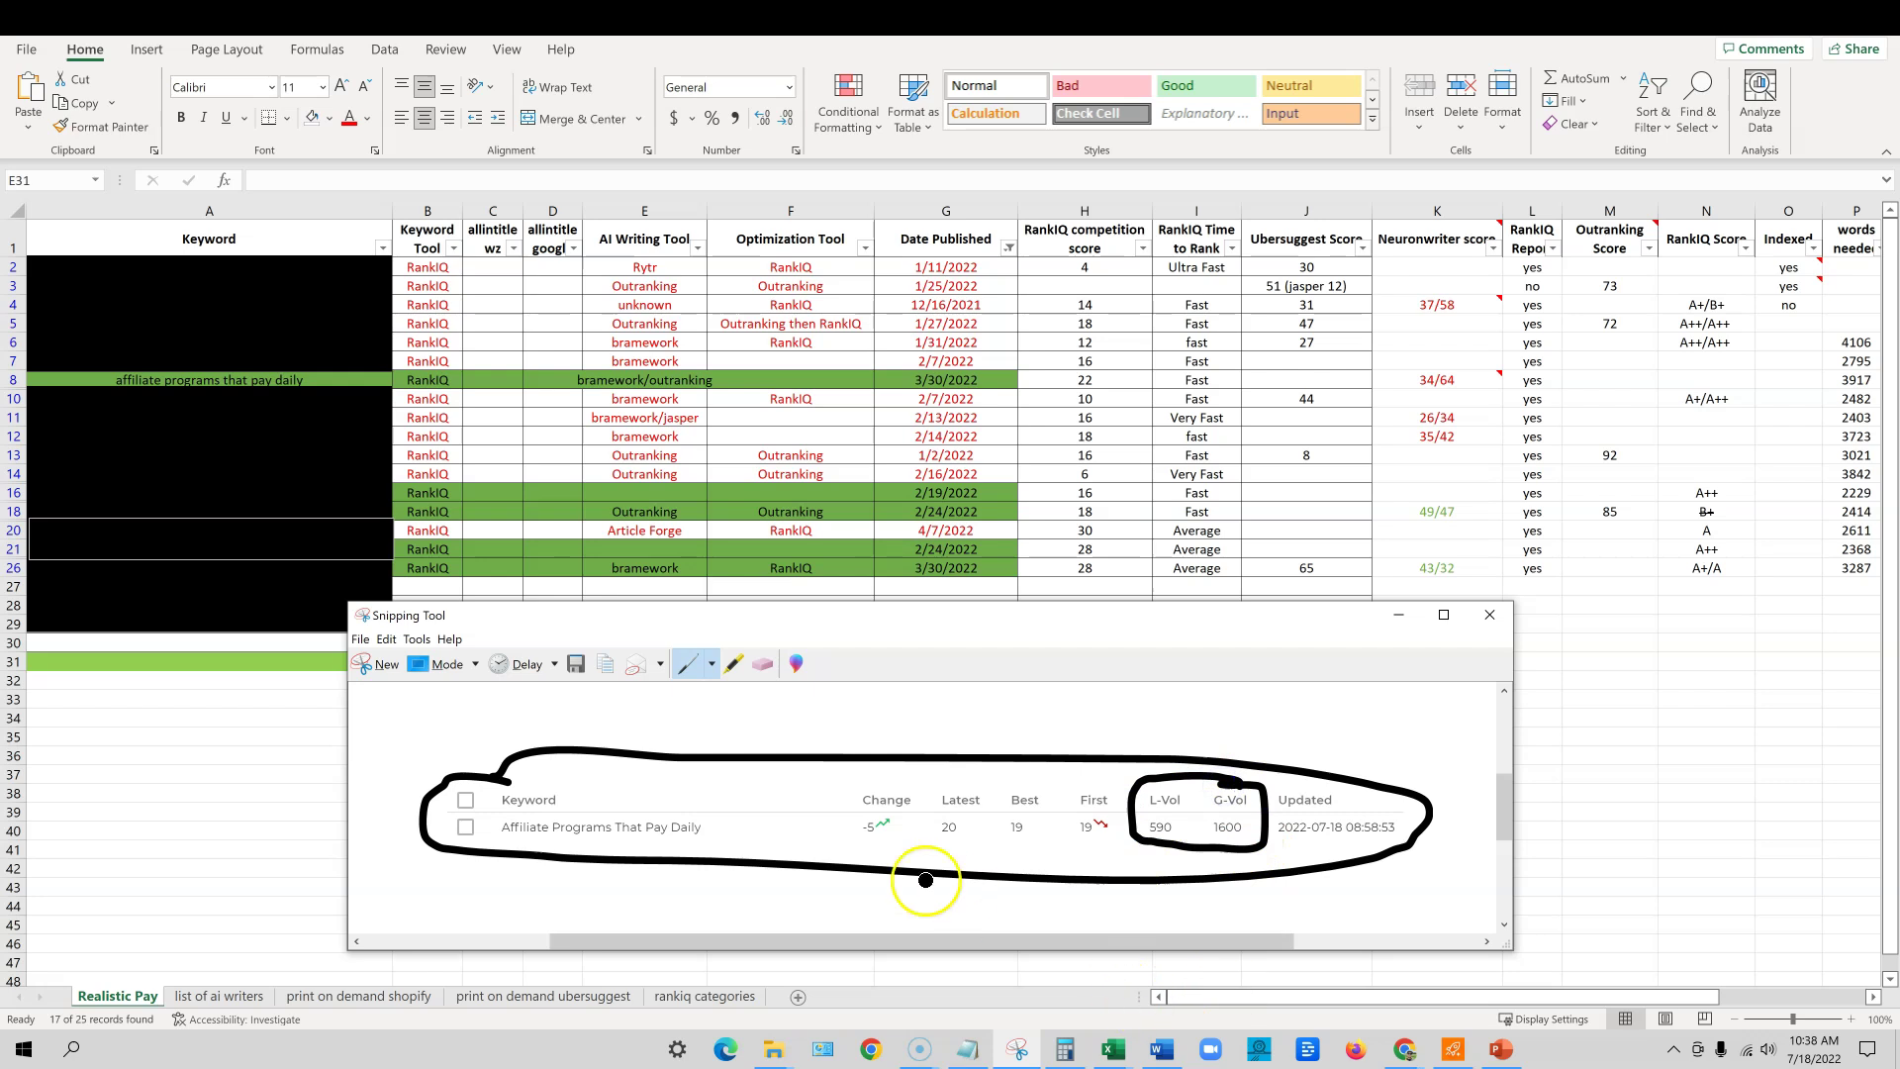
drag(855, 842, 904, 839)
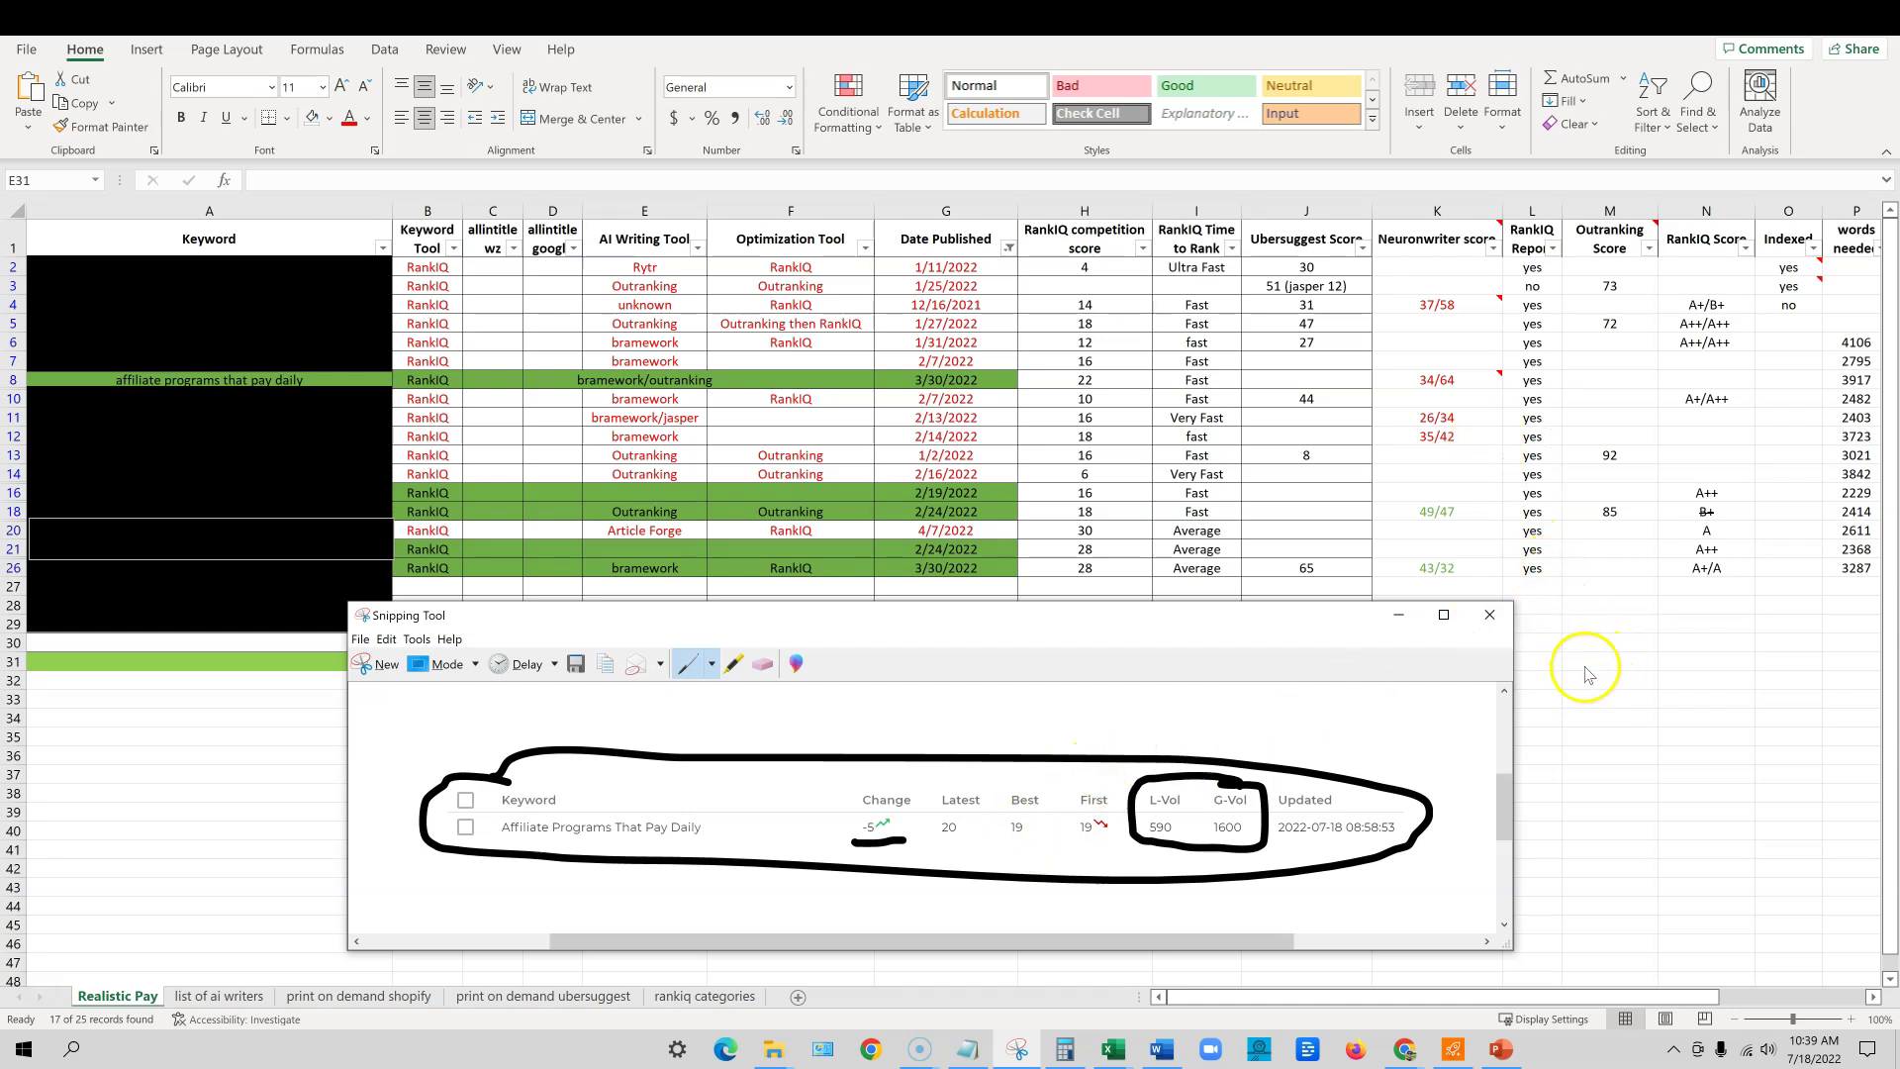
Step: In Excel, find the affiliate programs that pay daily row and its 34/64 Neuronwriter score in K8
key(alt+Tab)
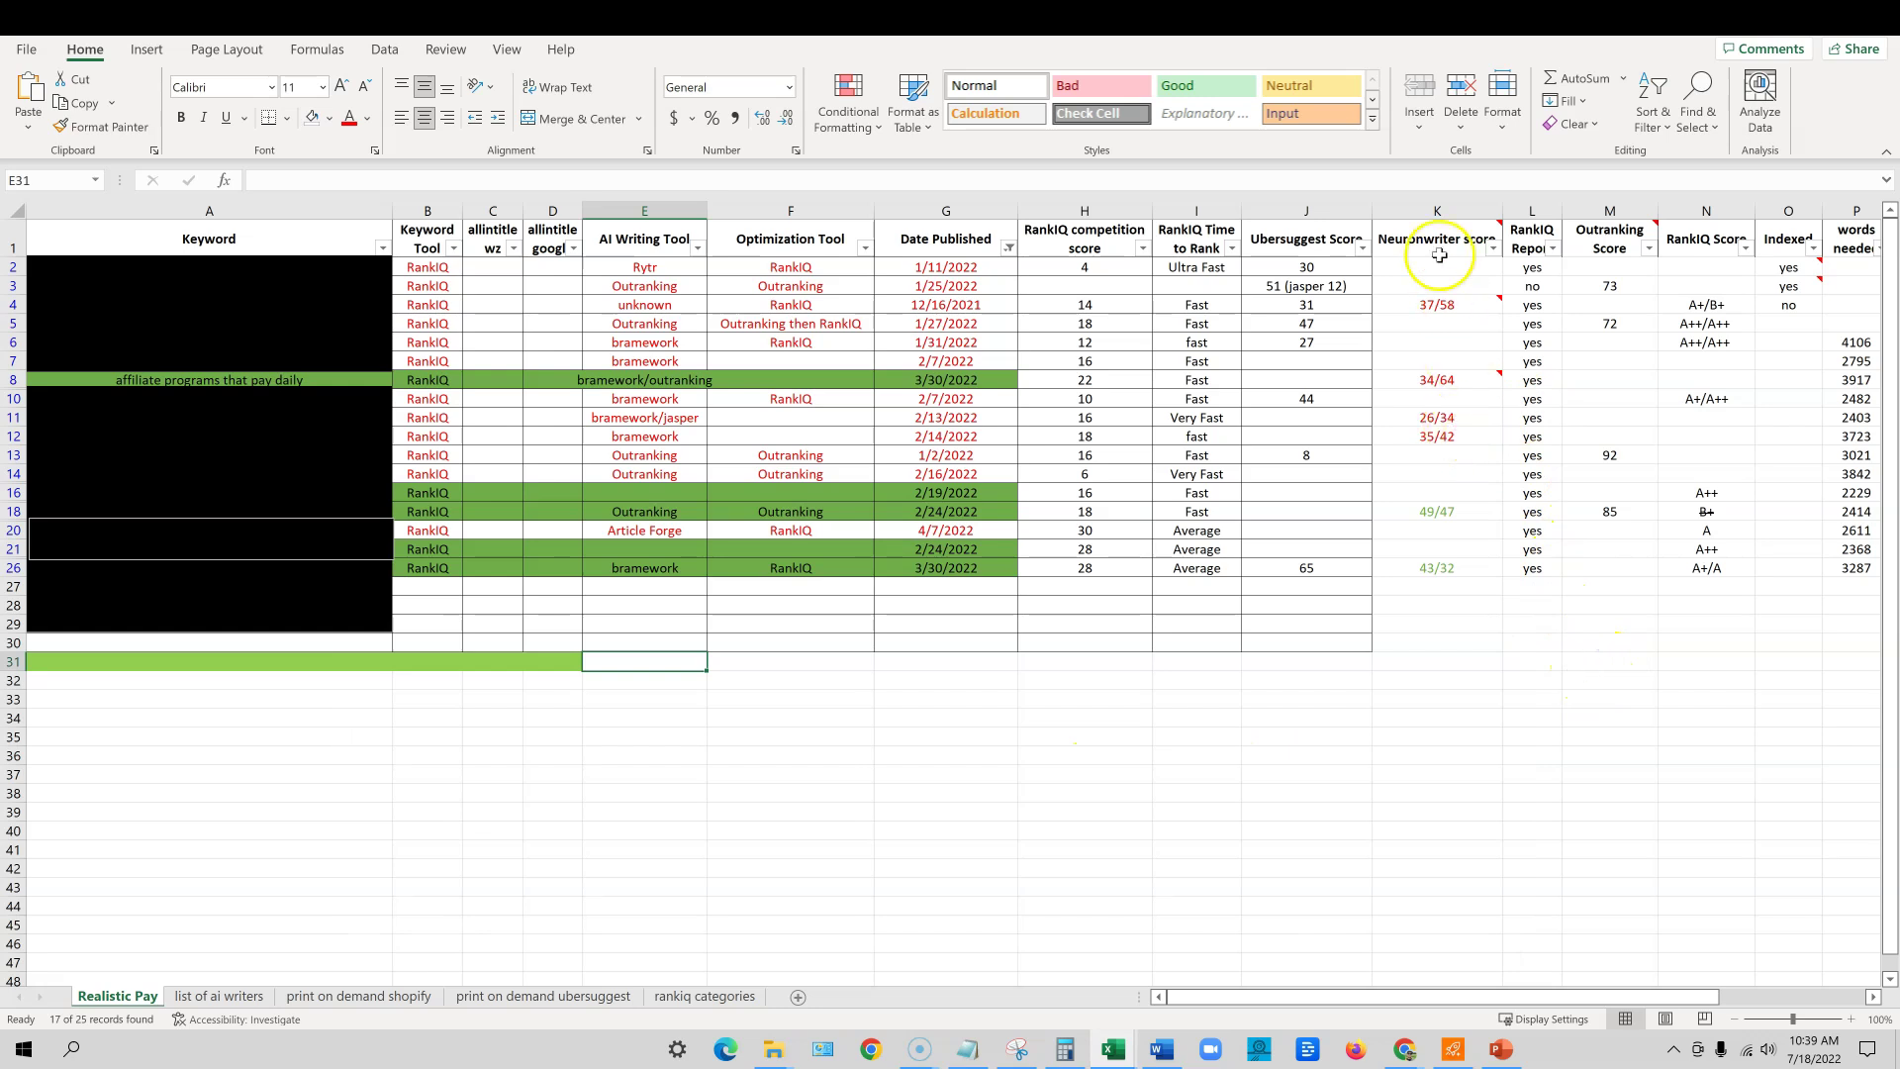
mouse_move(1461, 241)
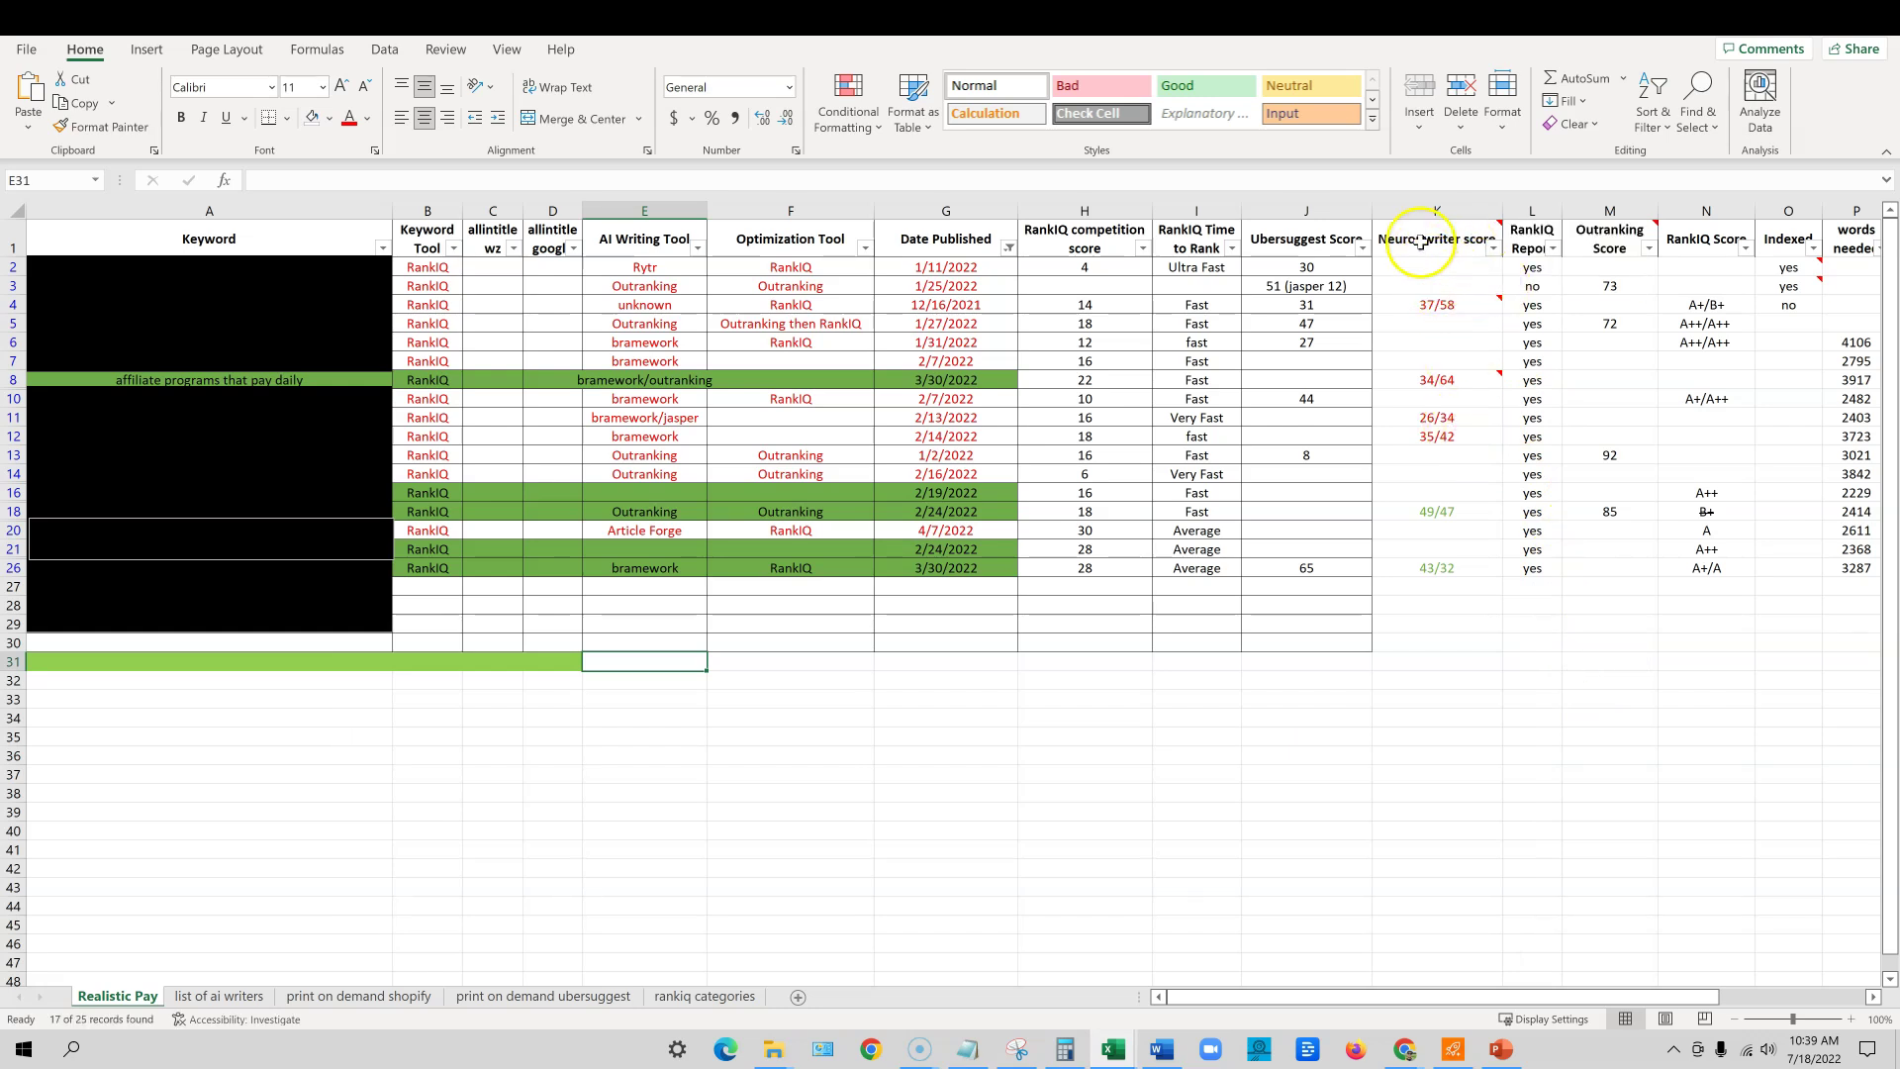
drag(1440, 238, 1463, 615)
drag(1440, 434, 1421, 366)
drag(436, 379, 960, 380)
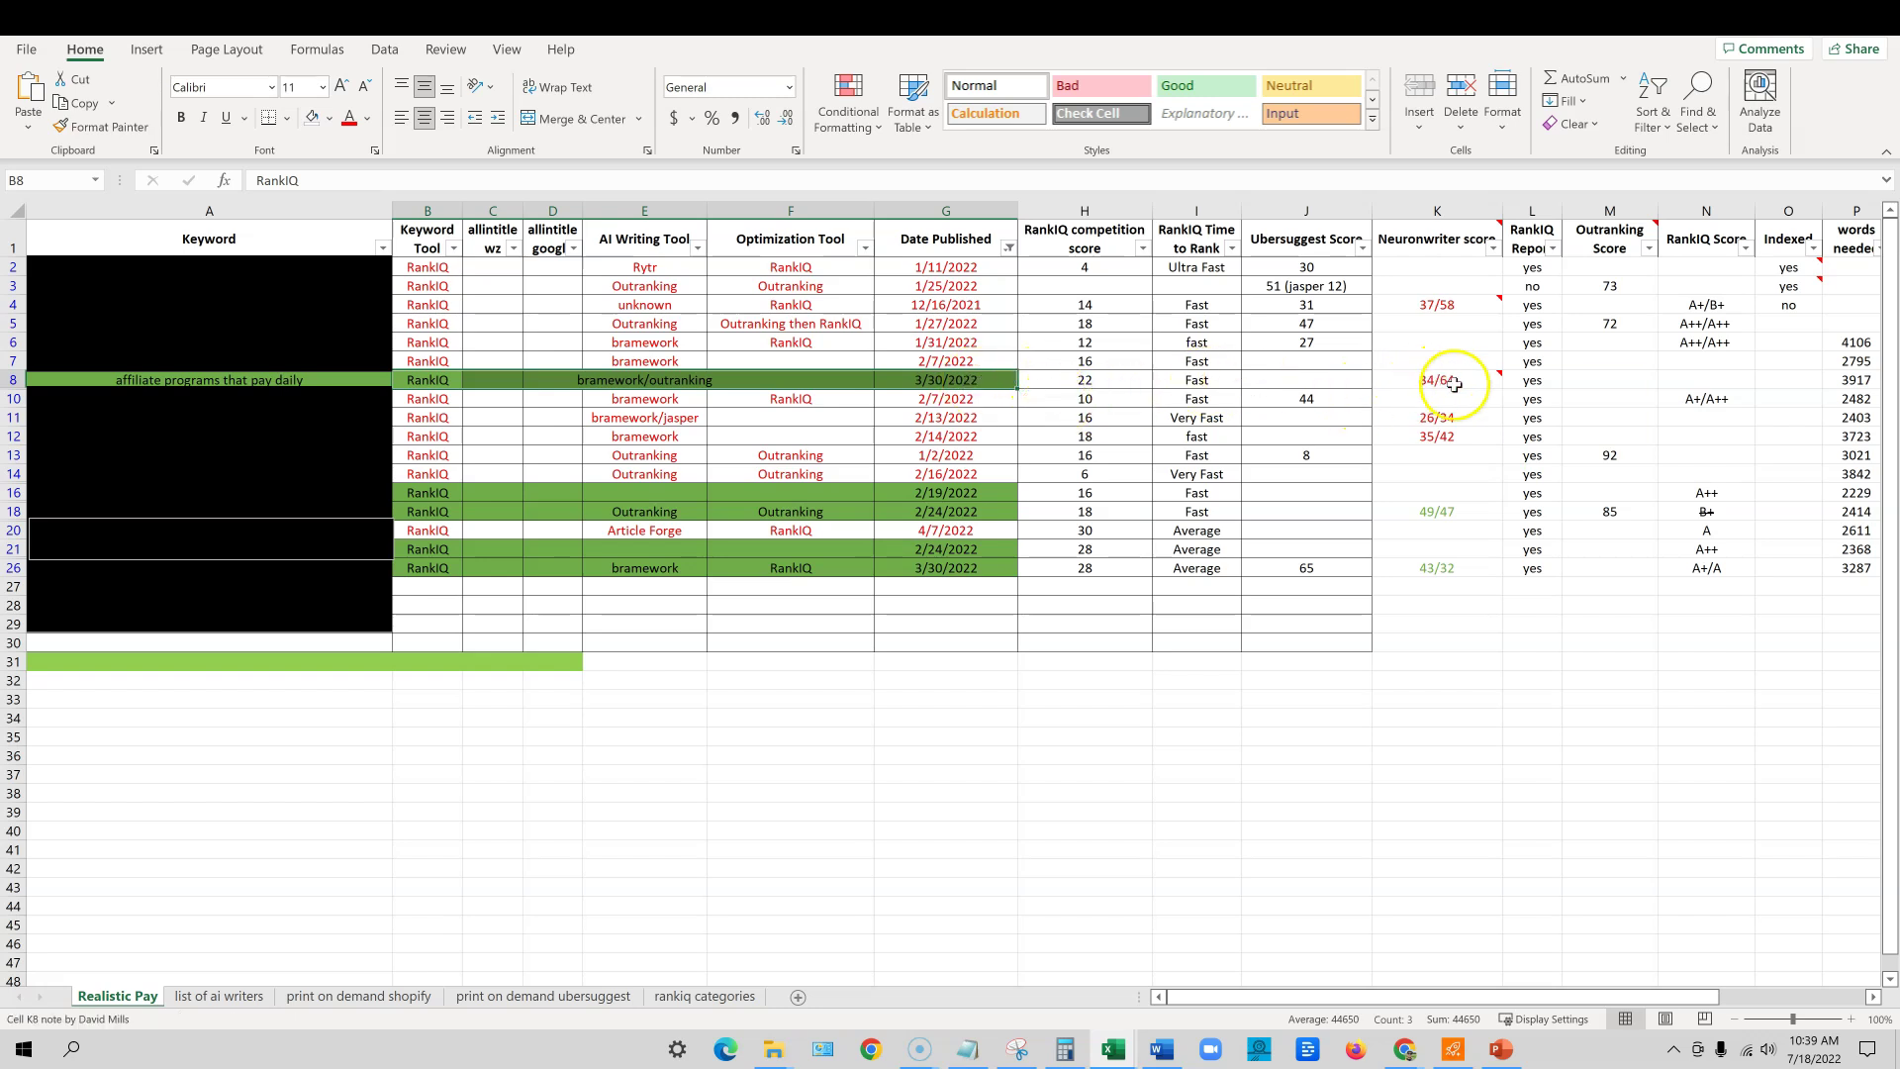
drag(1425, 381, 996, 386)
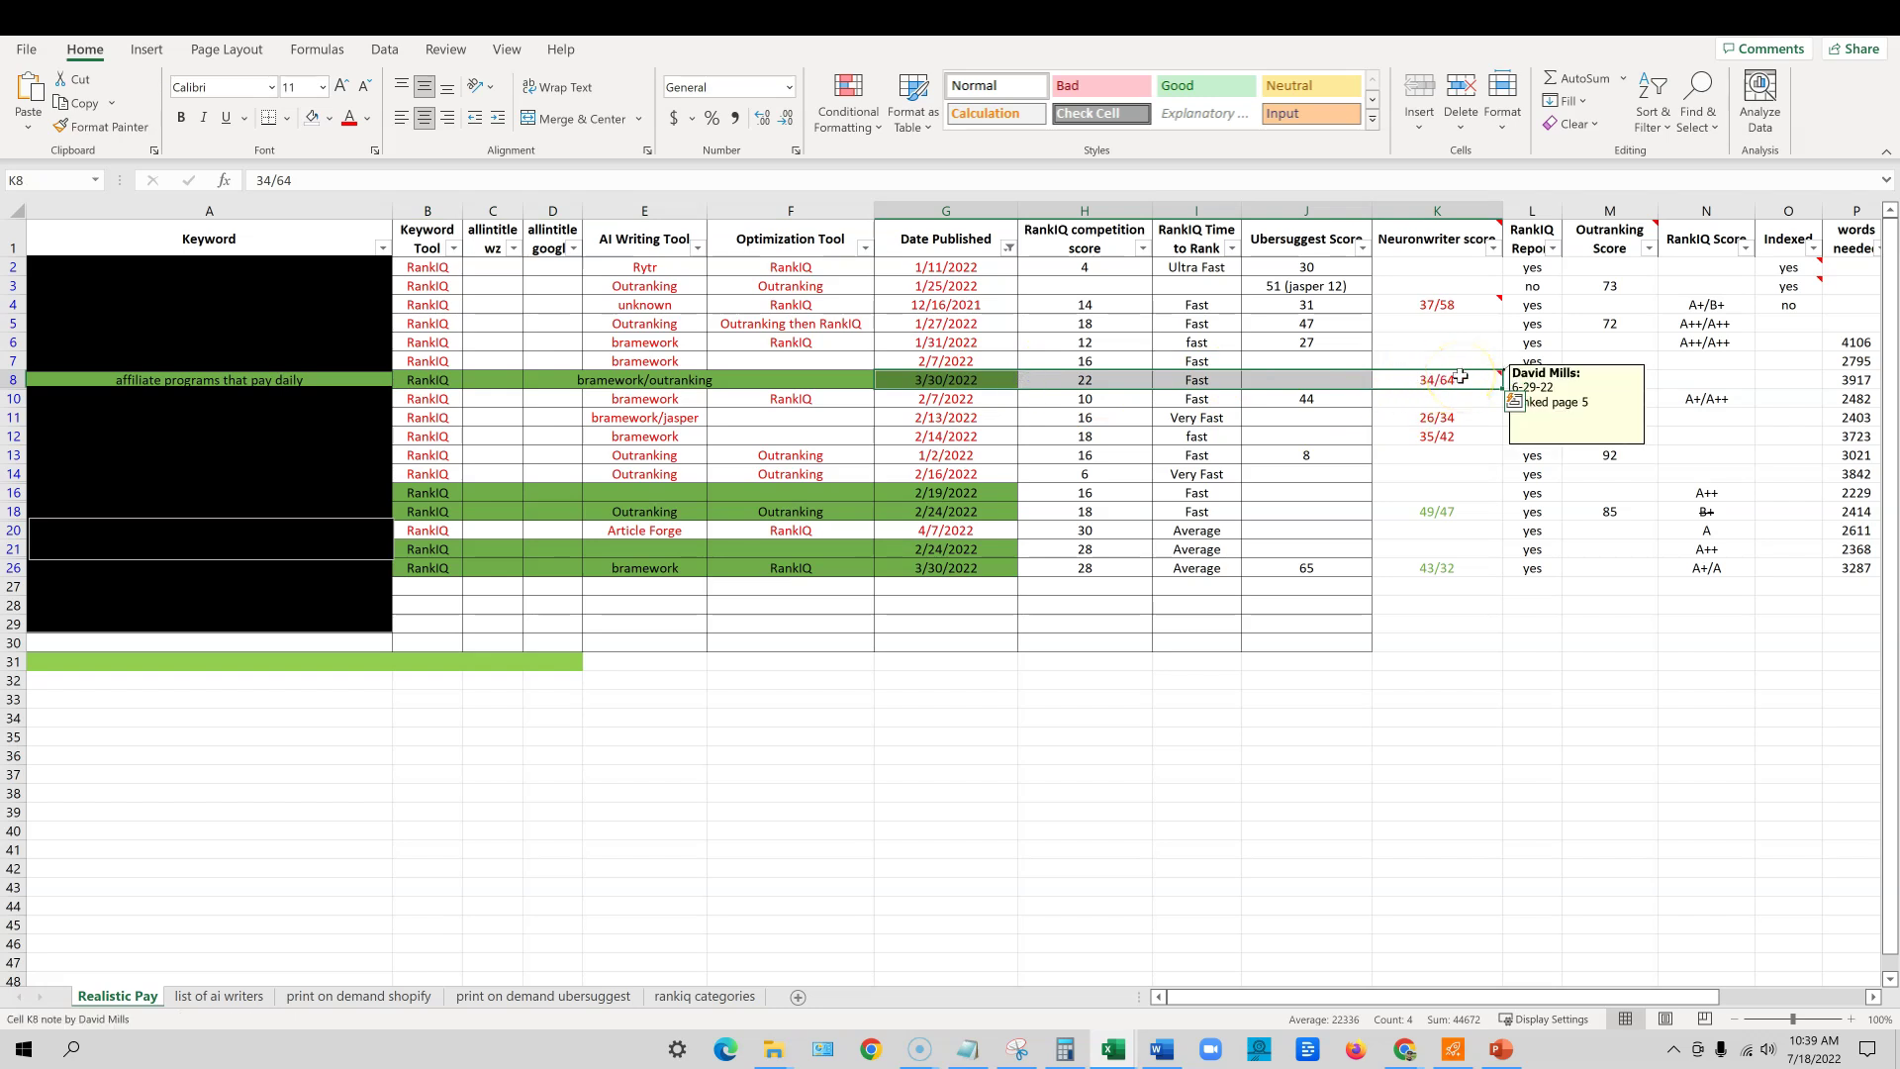
click(1466, 380)
click(1461, 383)
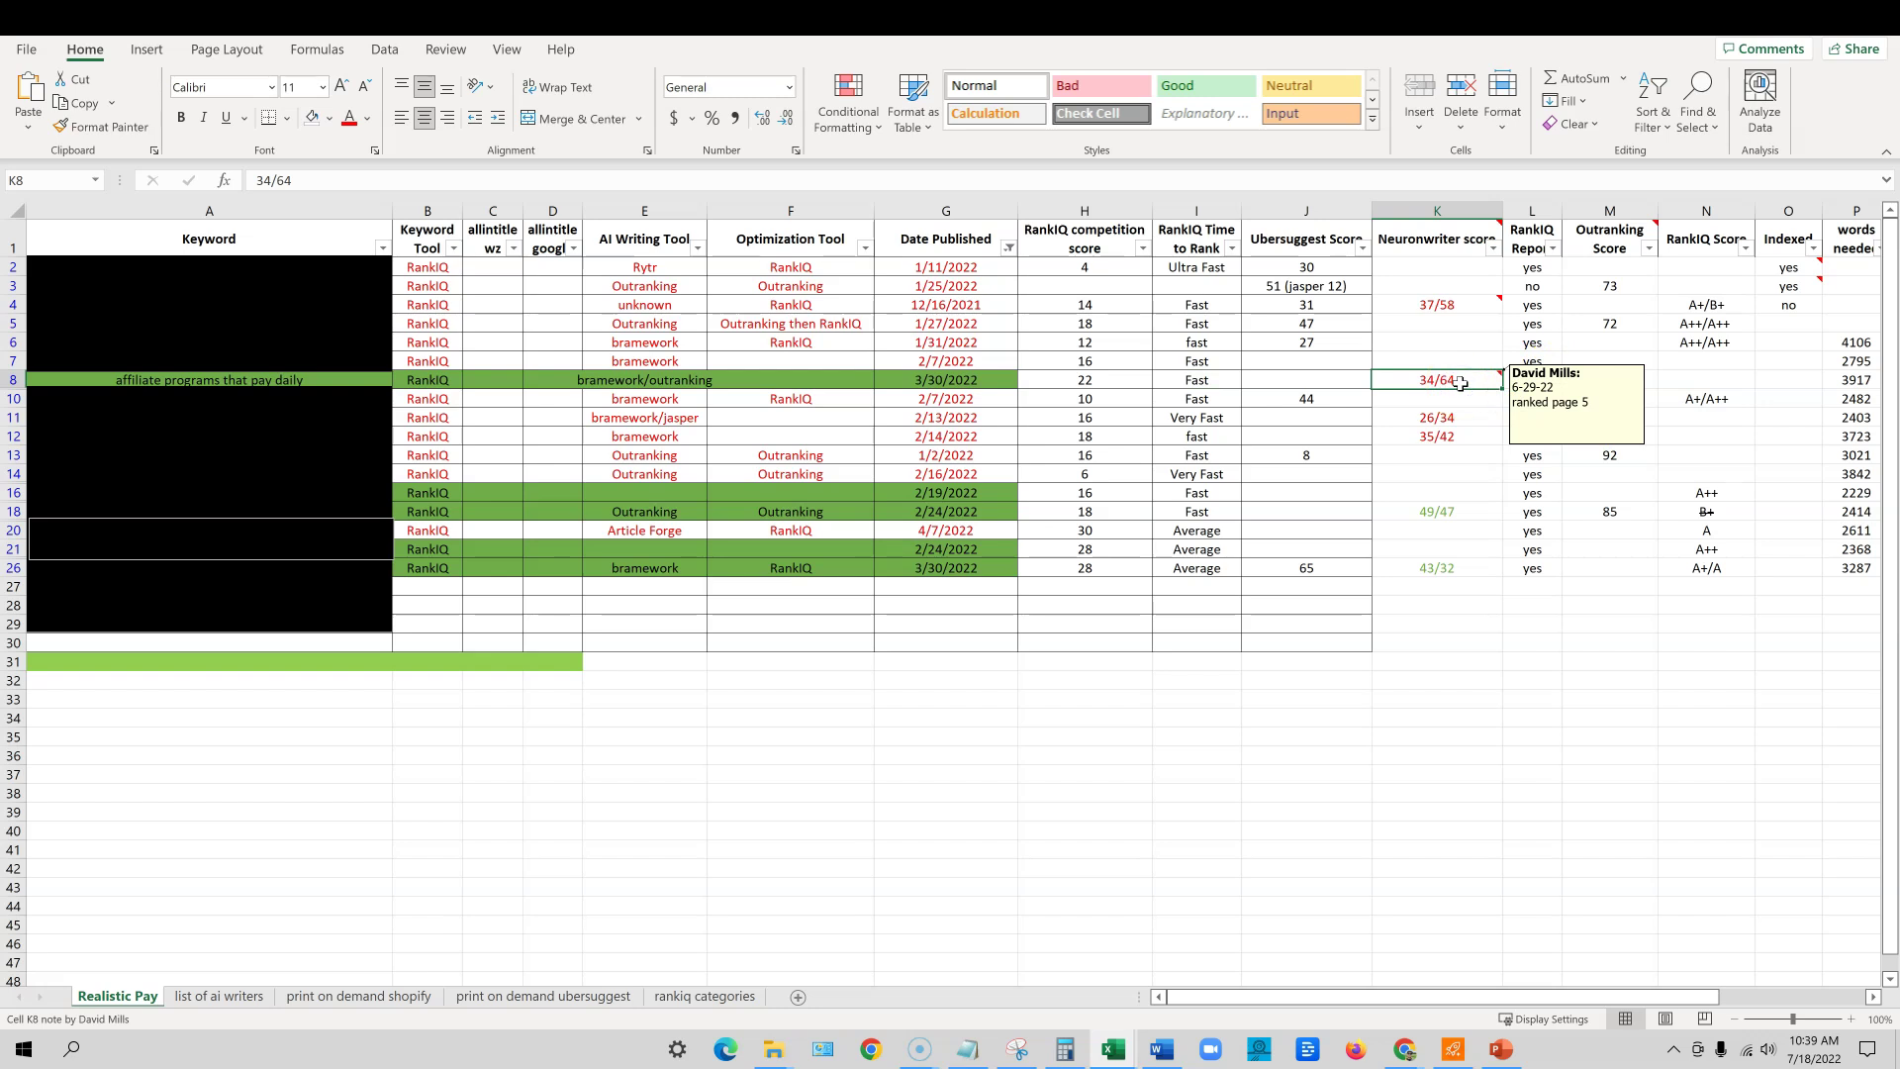
drag(1440, 305, 1428, 446)
click(1421, 379)
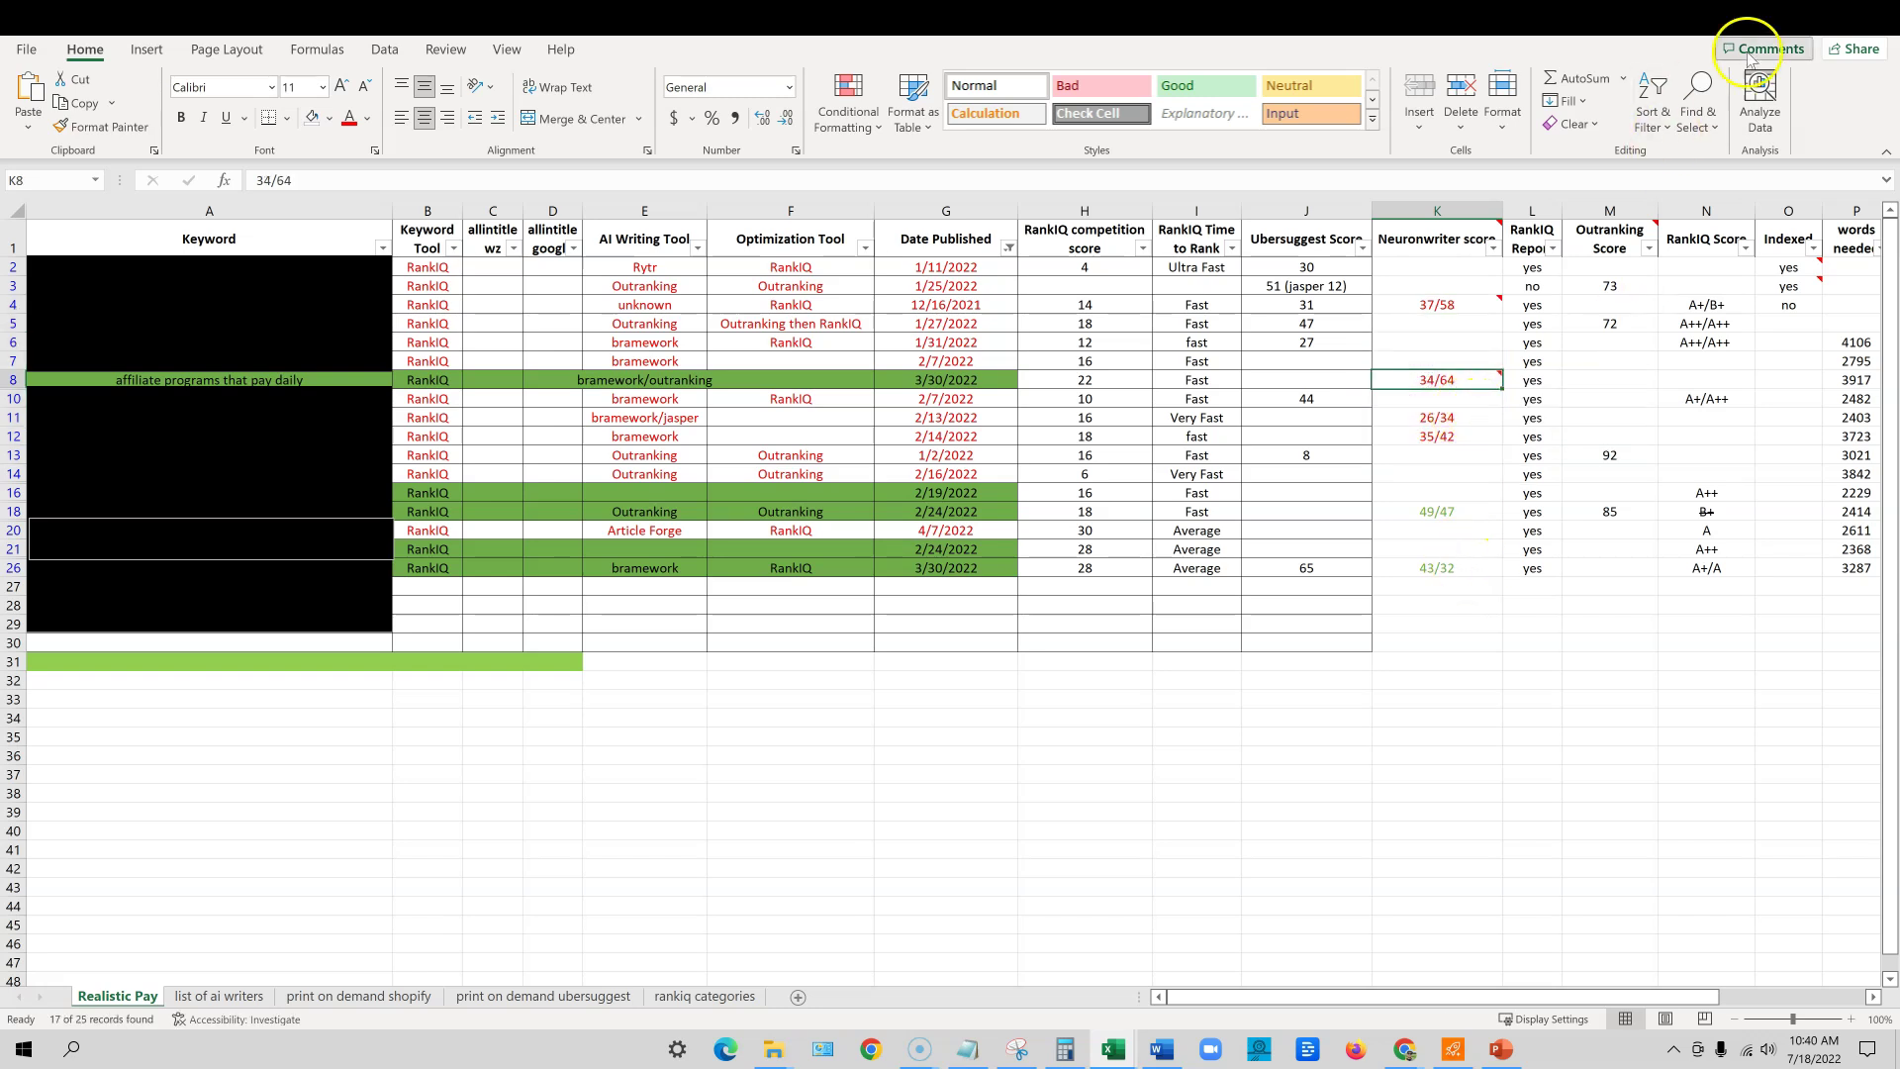
Step: Minimize Excel, hide the snip, and bring up the published realisticpay.com article window
click(1807, 14)
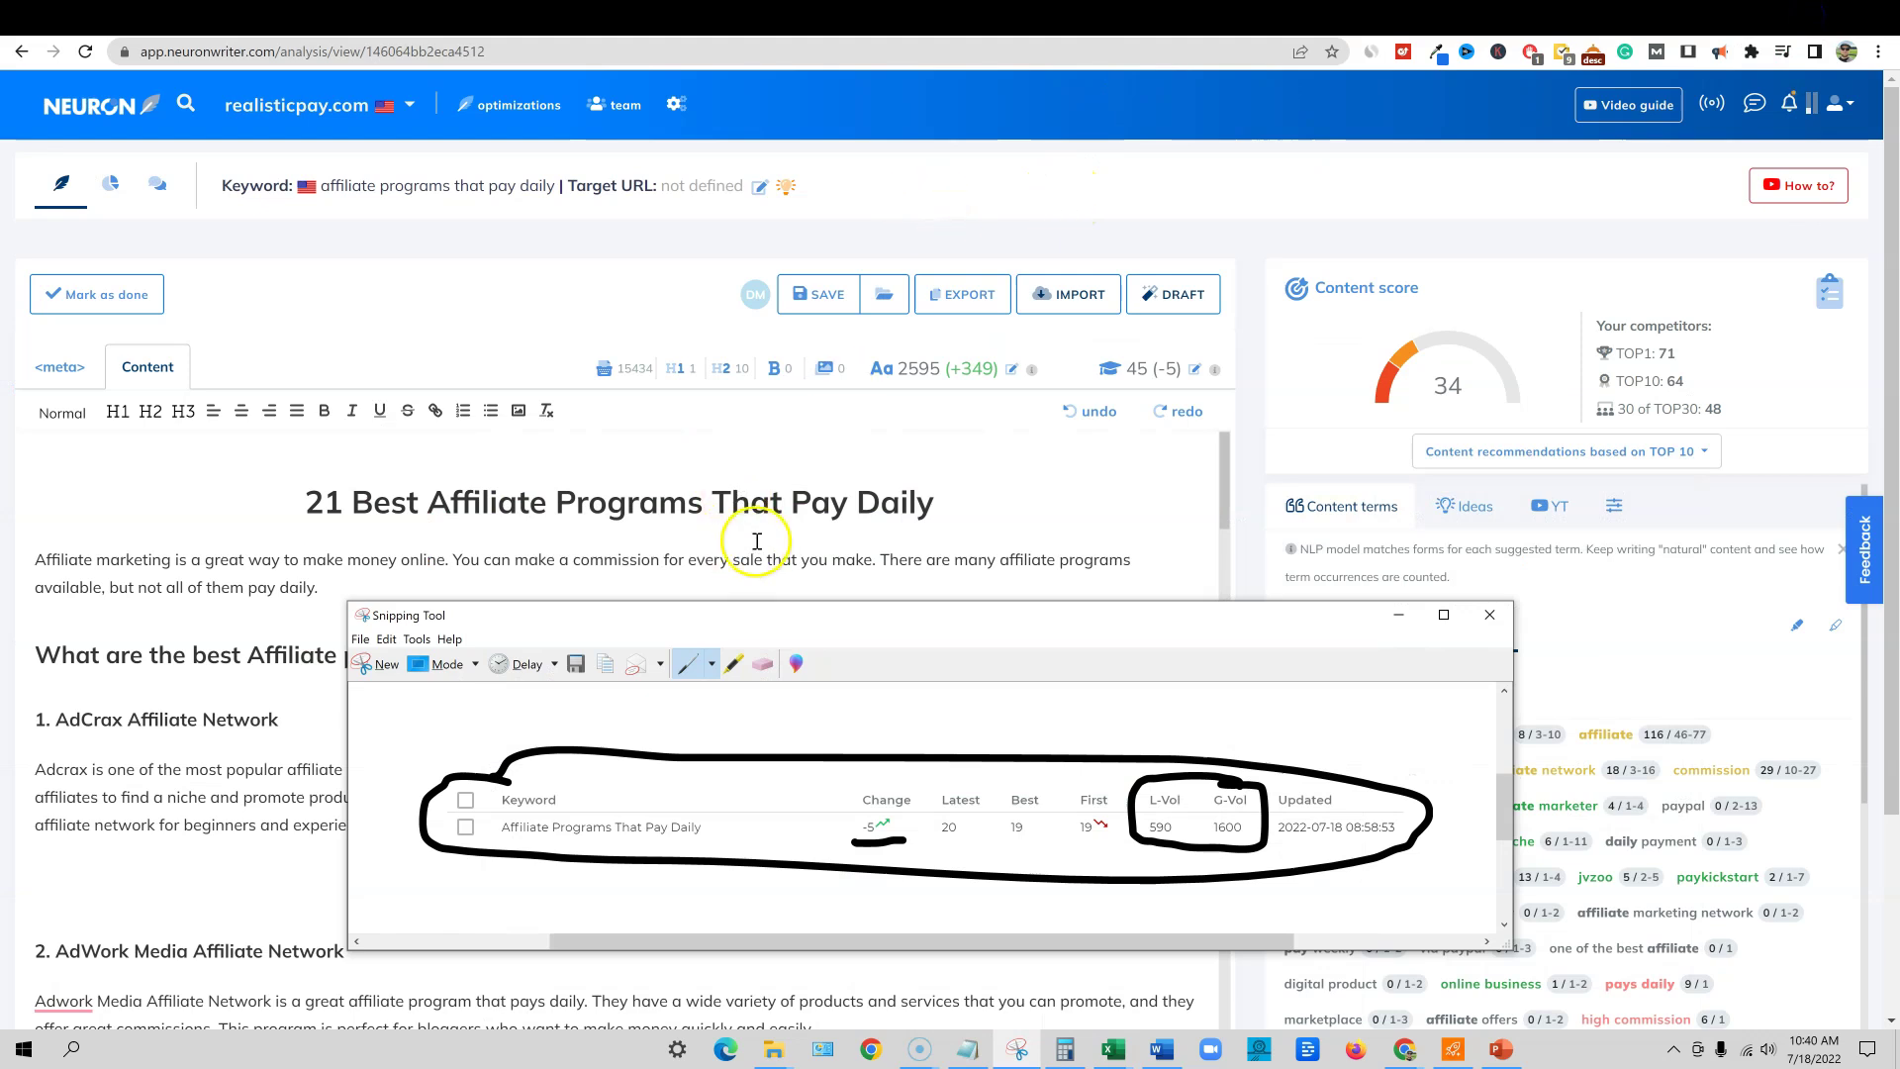
click(1138, 336)
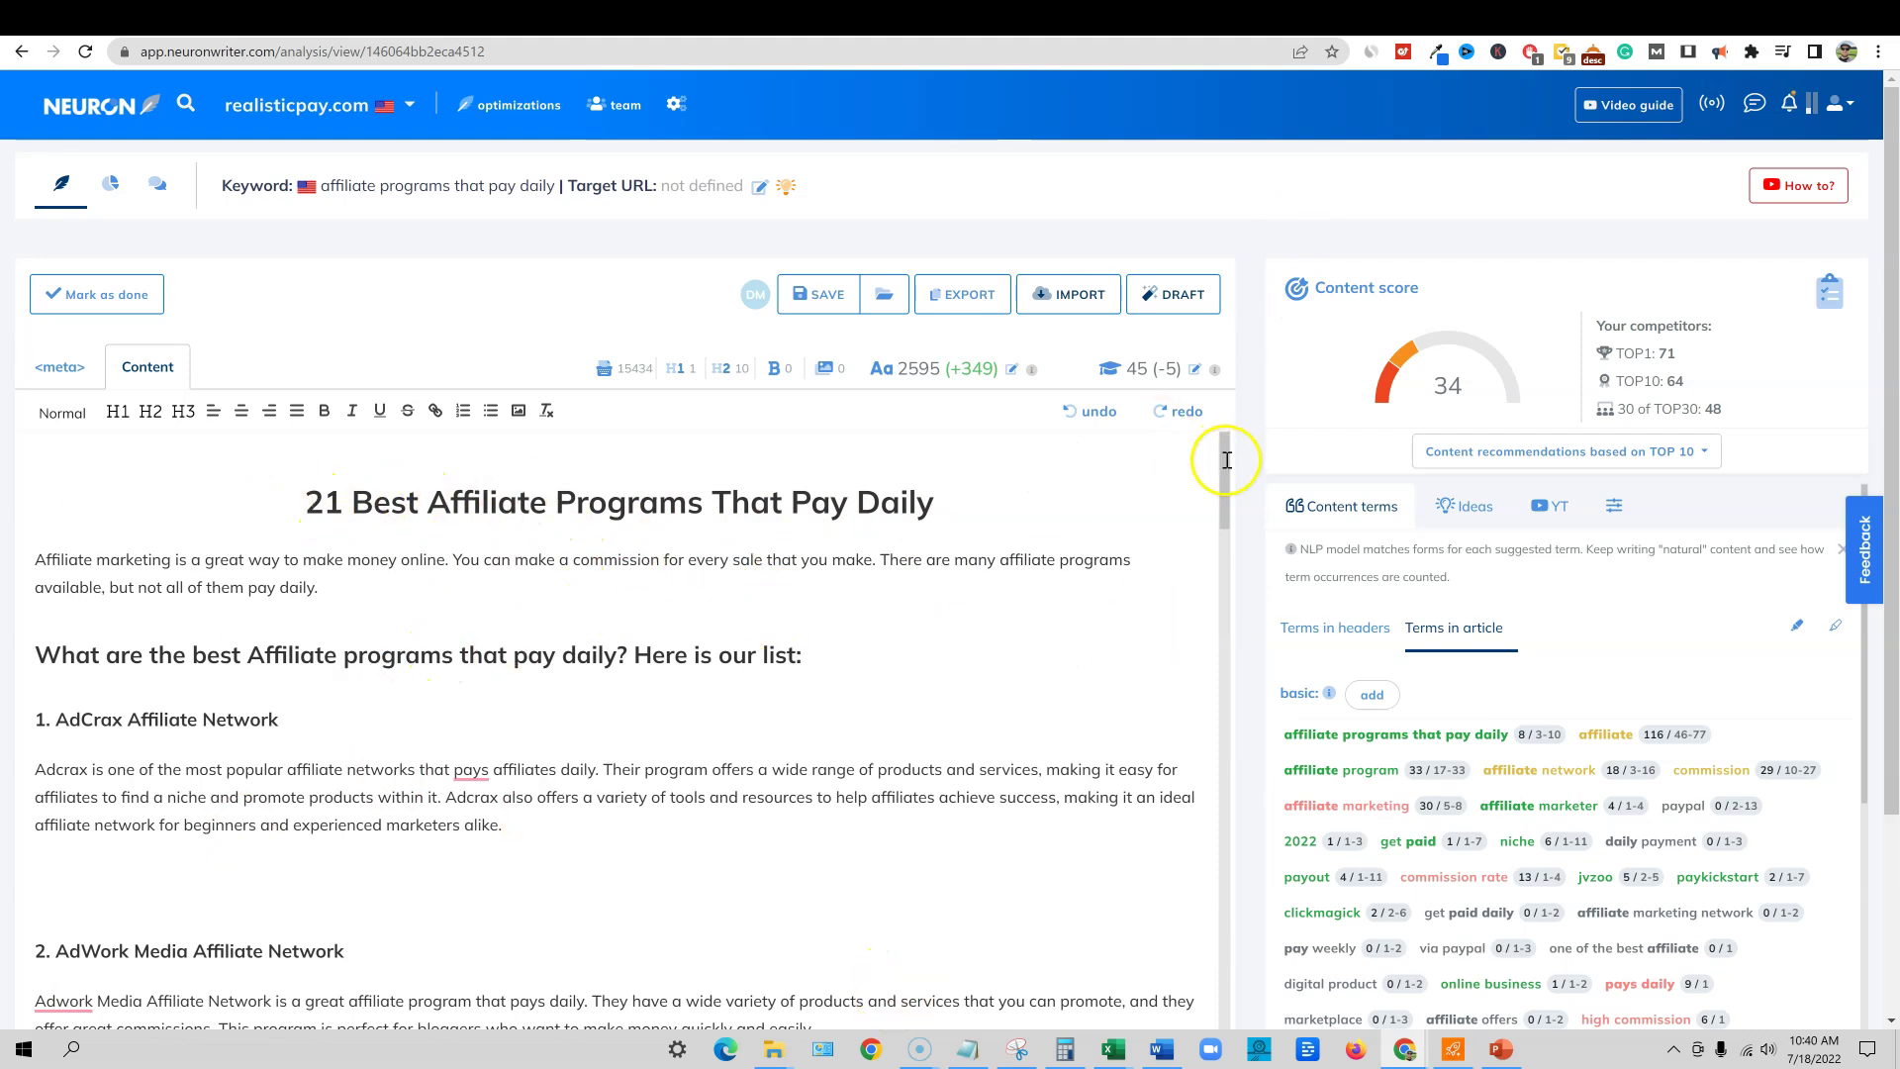
key(alt+Tab)
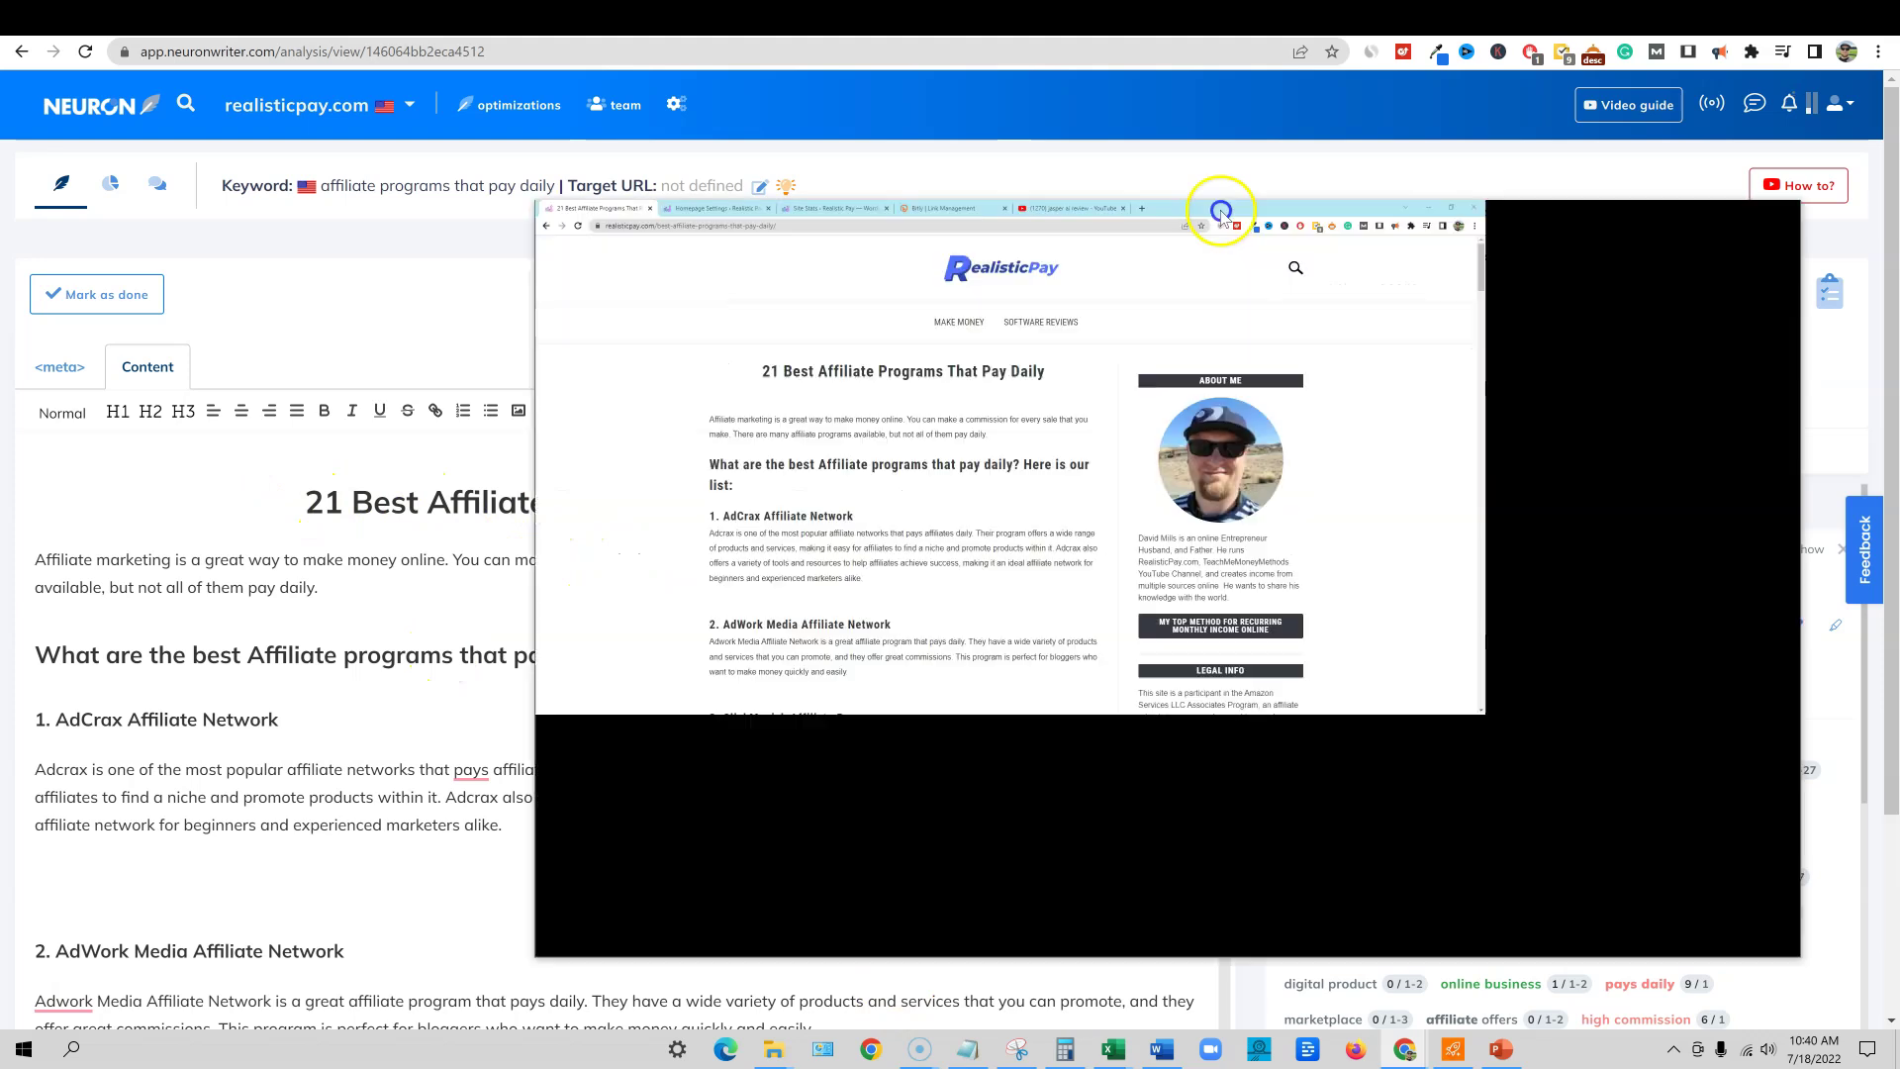
Step: Maximize Chrome and scroll through the live '21 Best Affiliate Programs That Pay Daily' article
click(1631, 210)
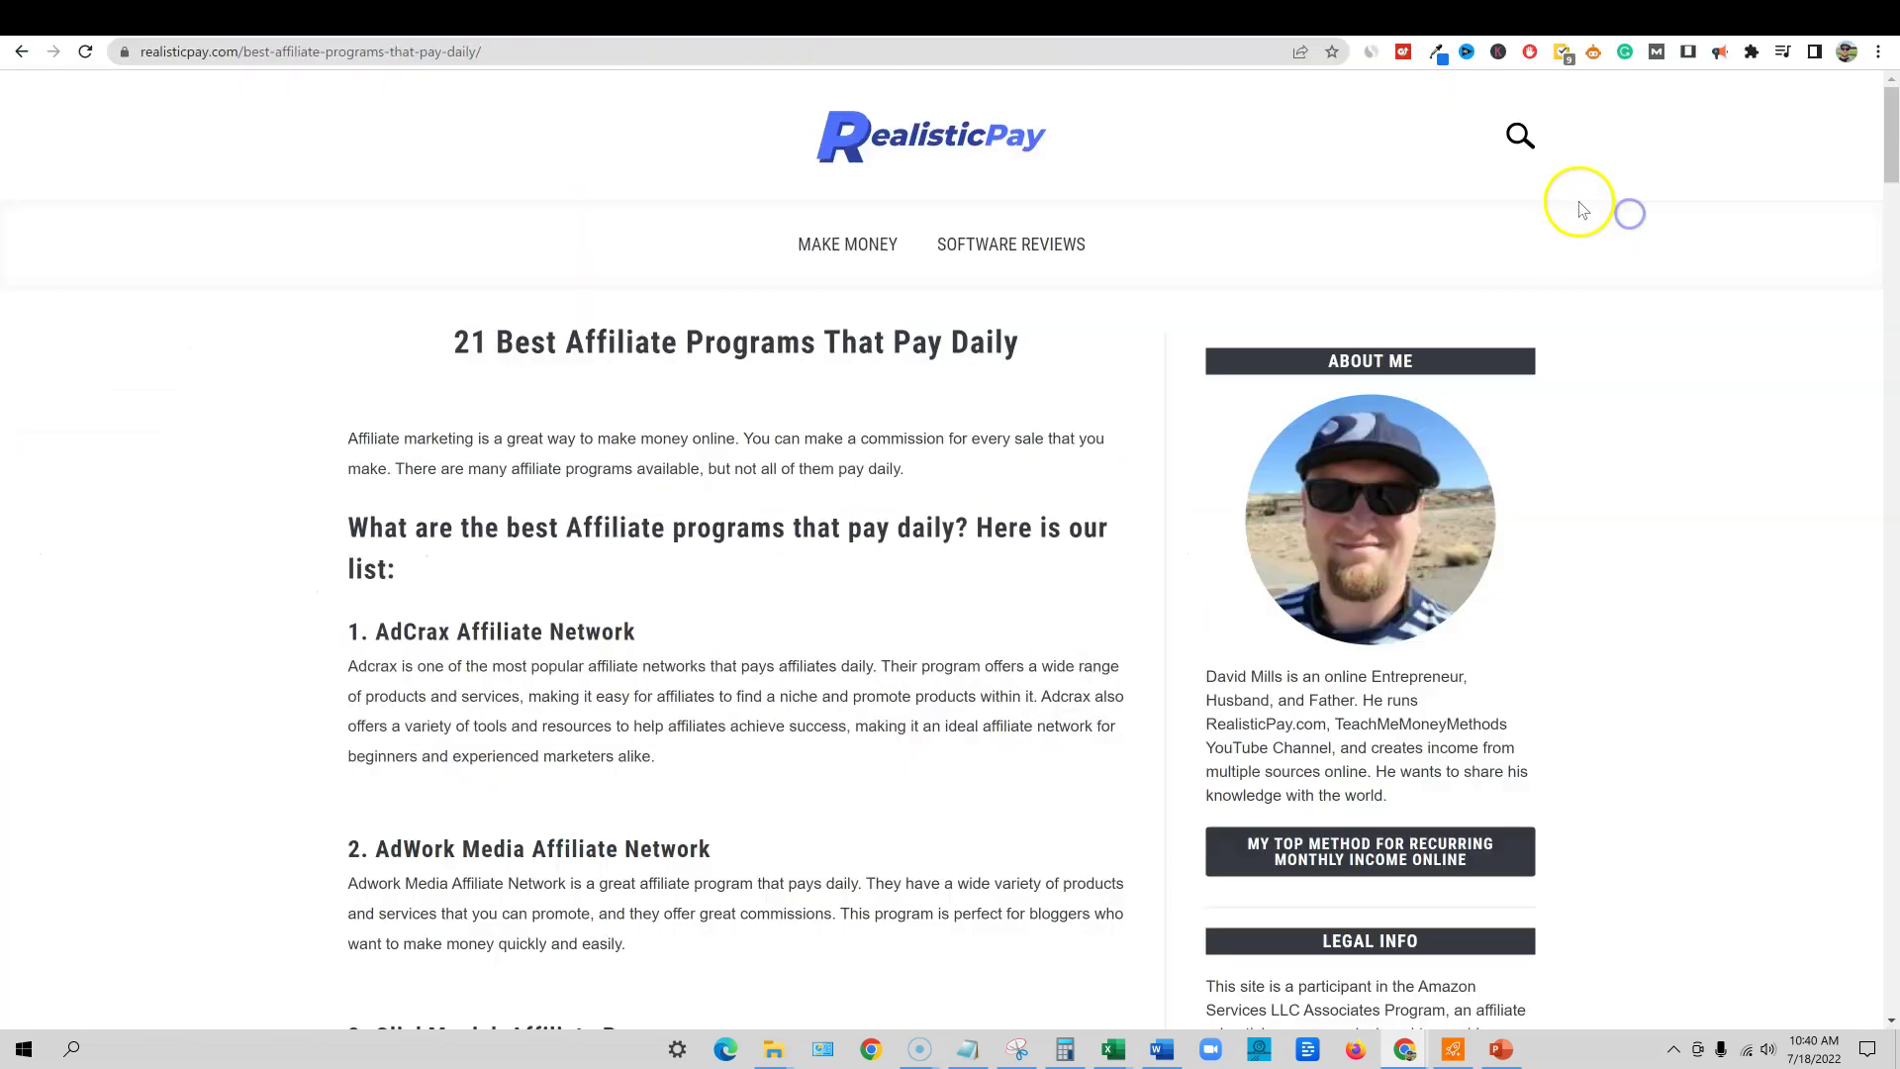
scroll(891, 445, down, 1)
scroll(903, 501, up, 1)
scroll(924, 488, down, 3)
scroll(893, 512, down, 20)
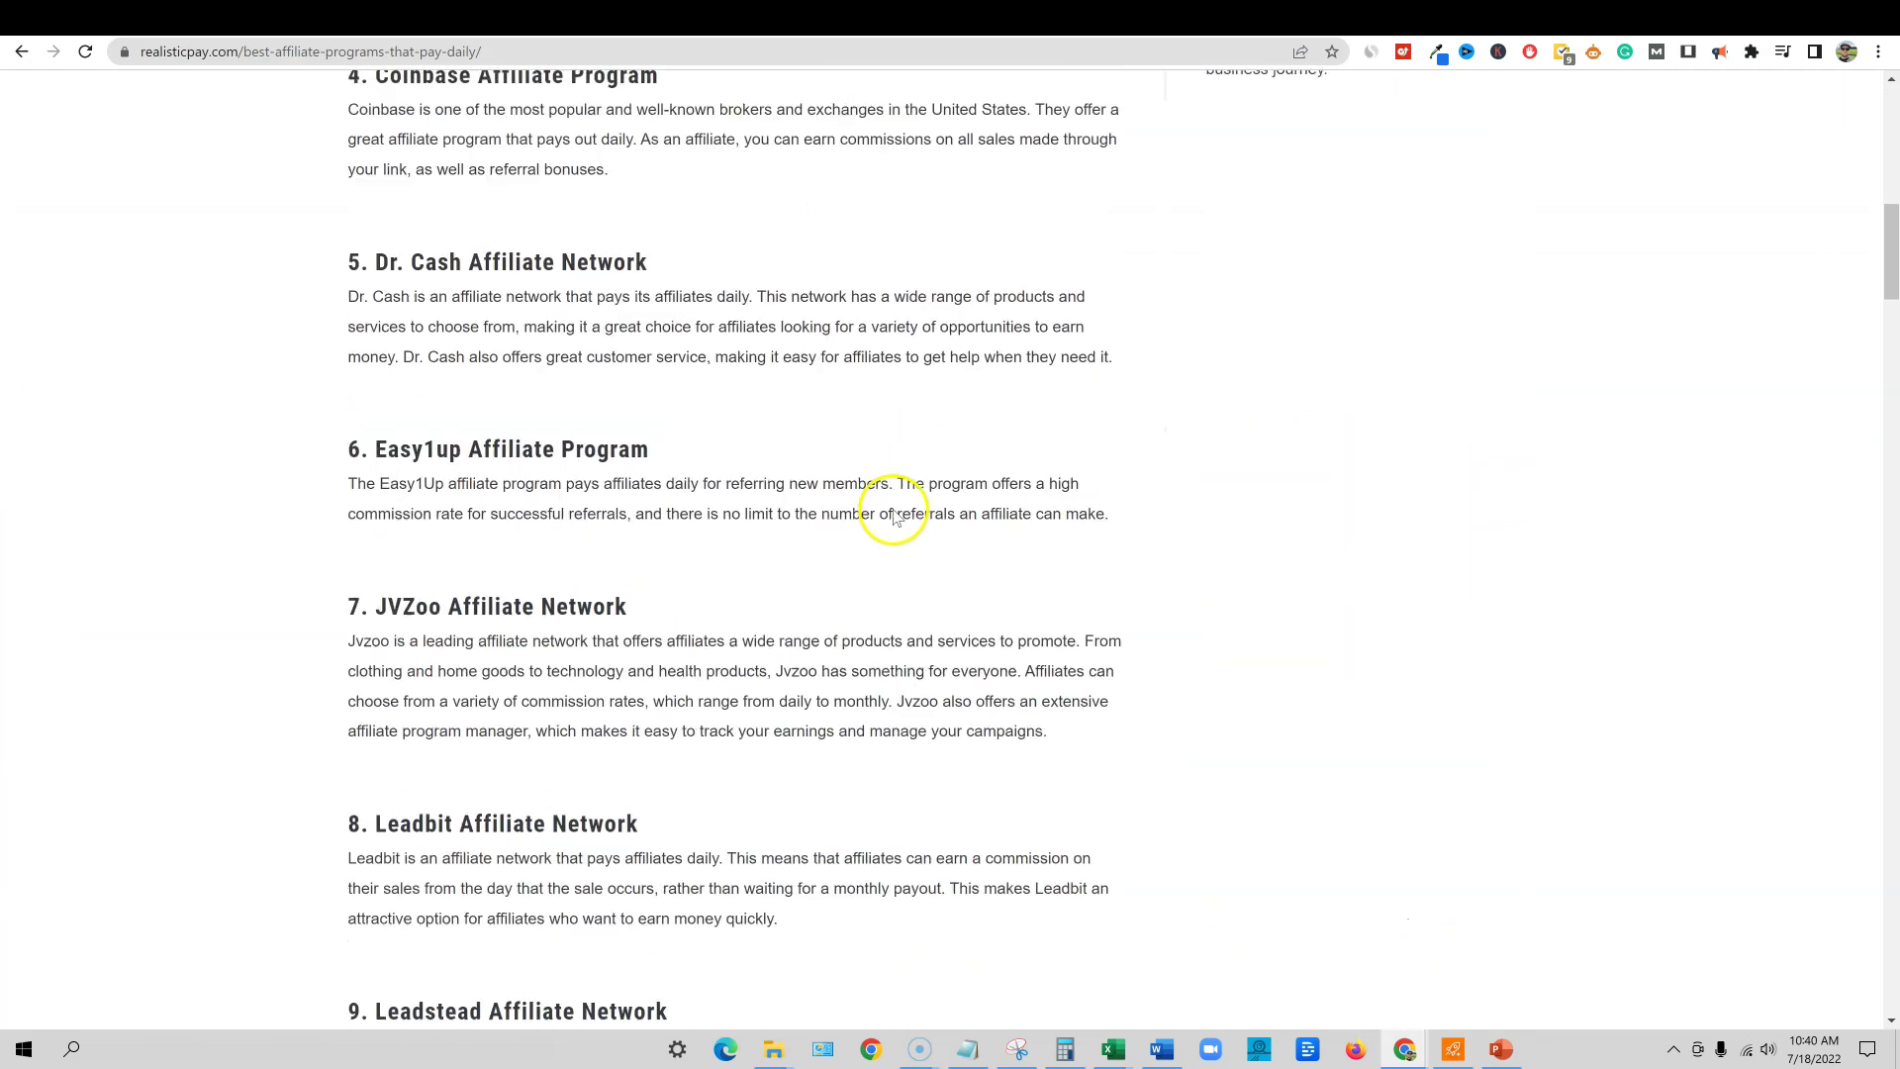
scroll(893, 517, down, 20)
scroll(894, 516, down, 15)
scroll(894, 517, down, 2)
scroll(893, 517, up, 15)
scroll(896, 516, up, 20)
scroll(895, 518, up, 15)
scroll(896, 519, up, 7)
scroll(604, 636, down, 2)
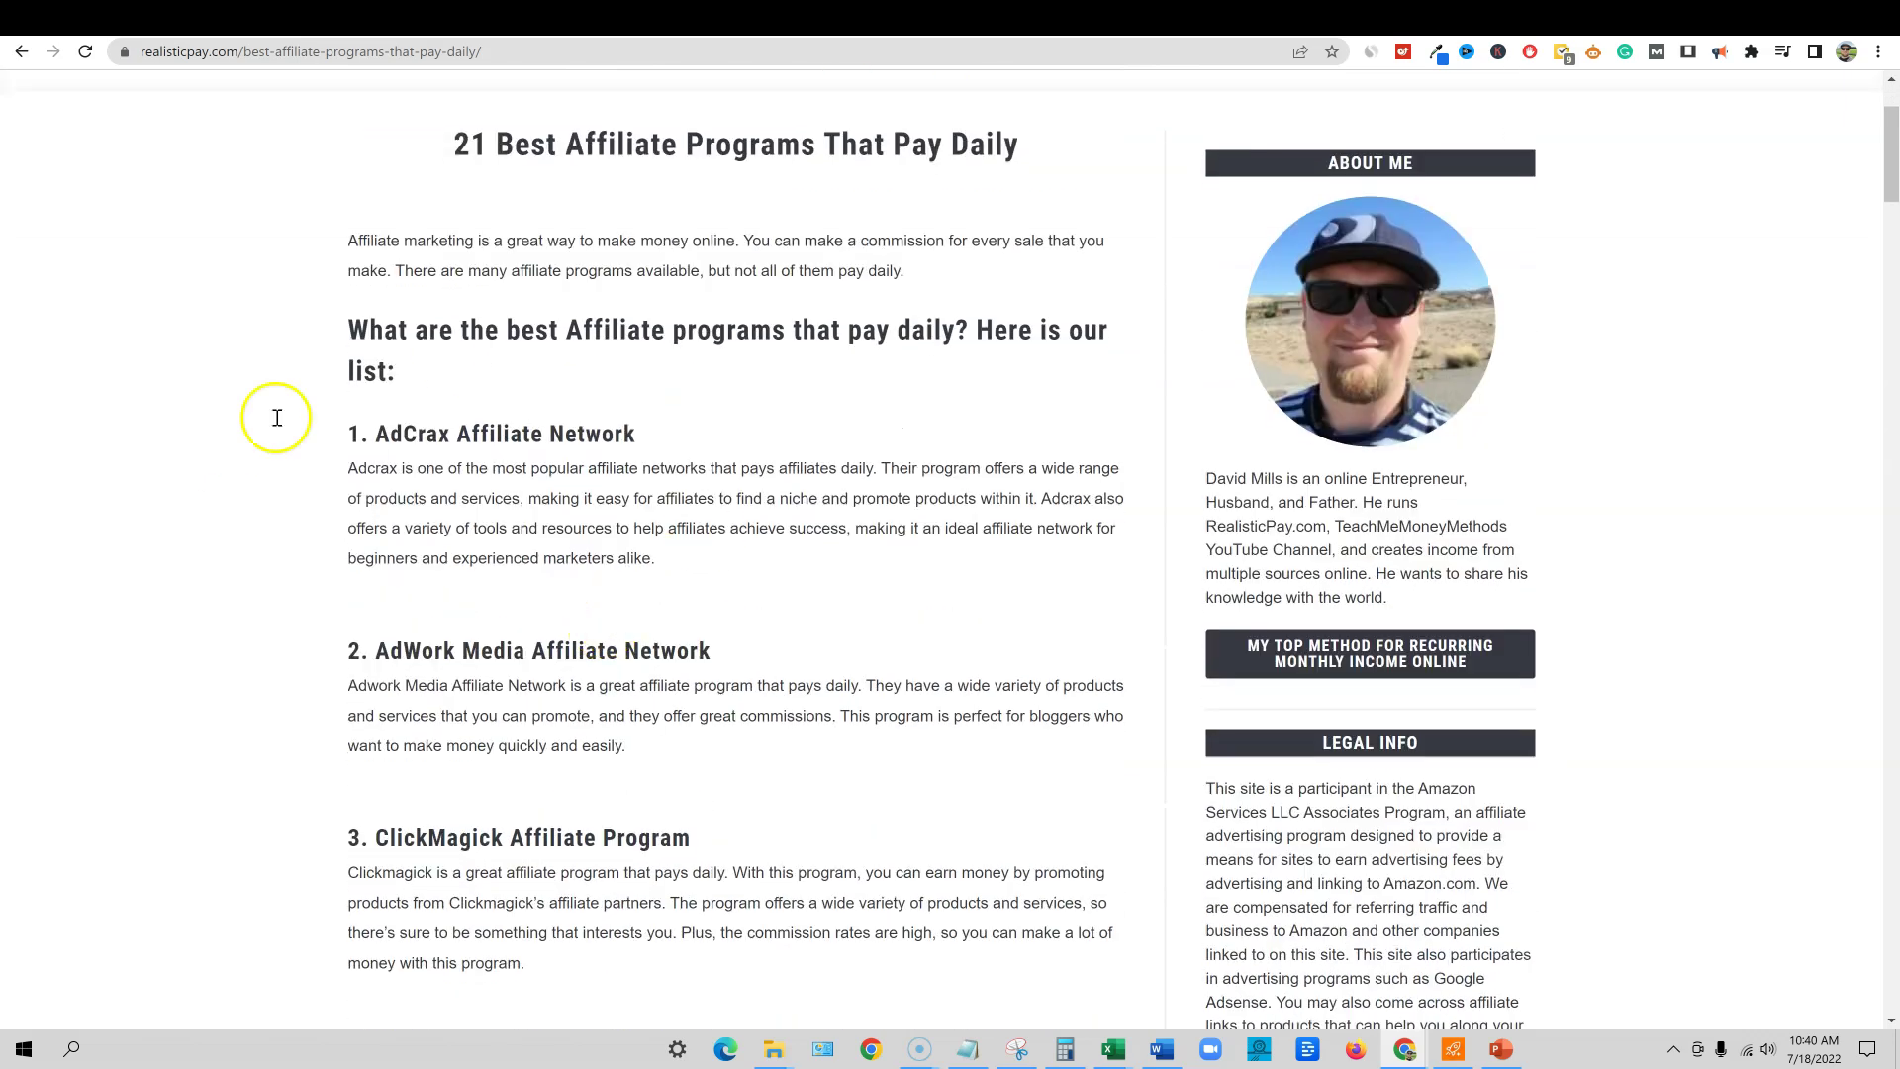
scroll(517, 536, down, 5)
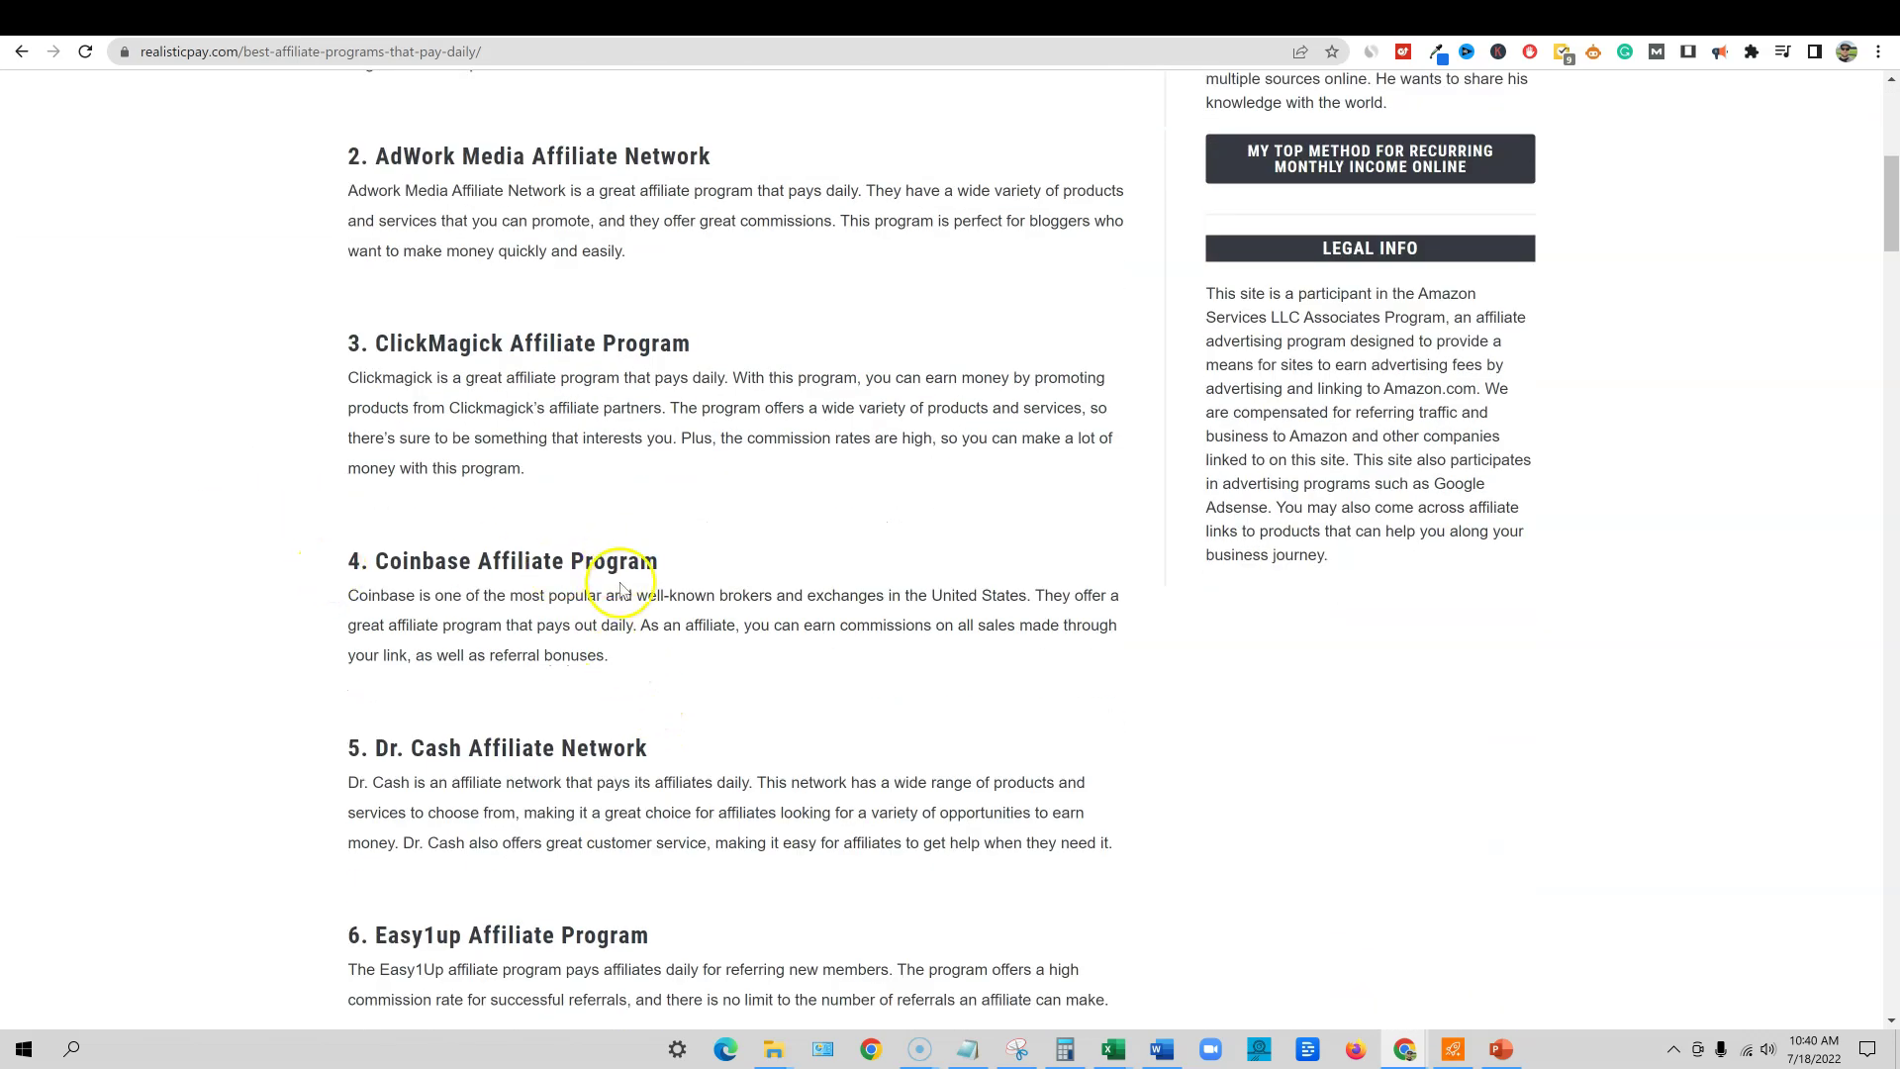
scroll(618, 603, down, 18)
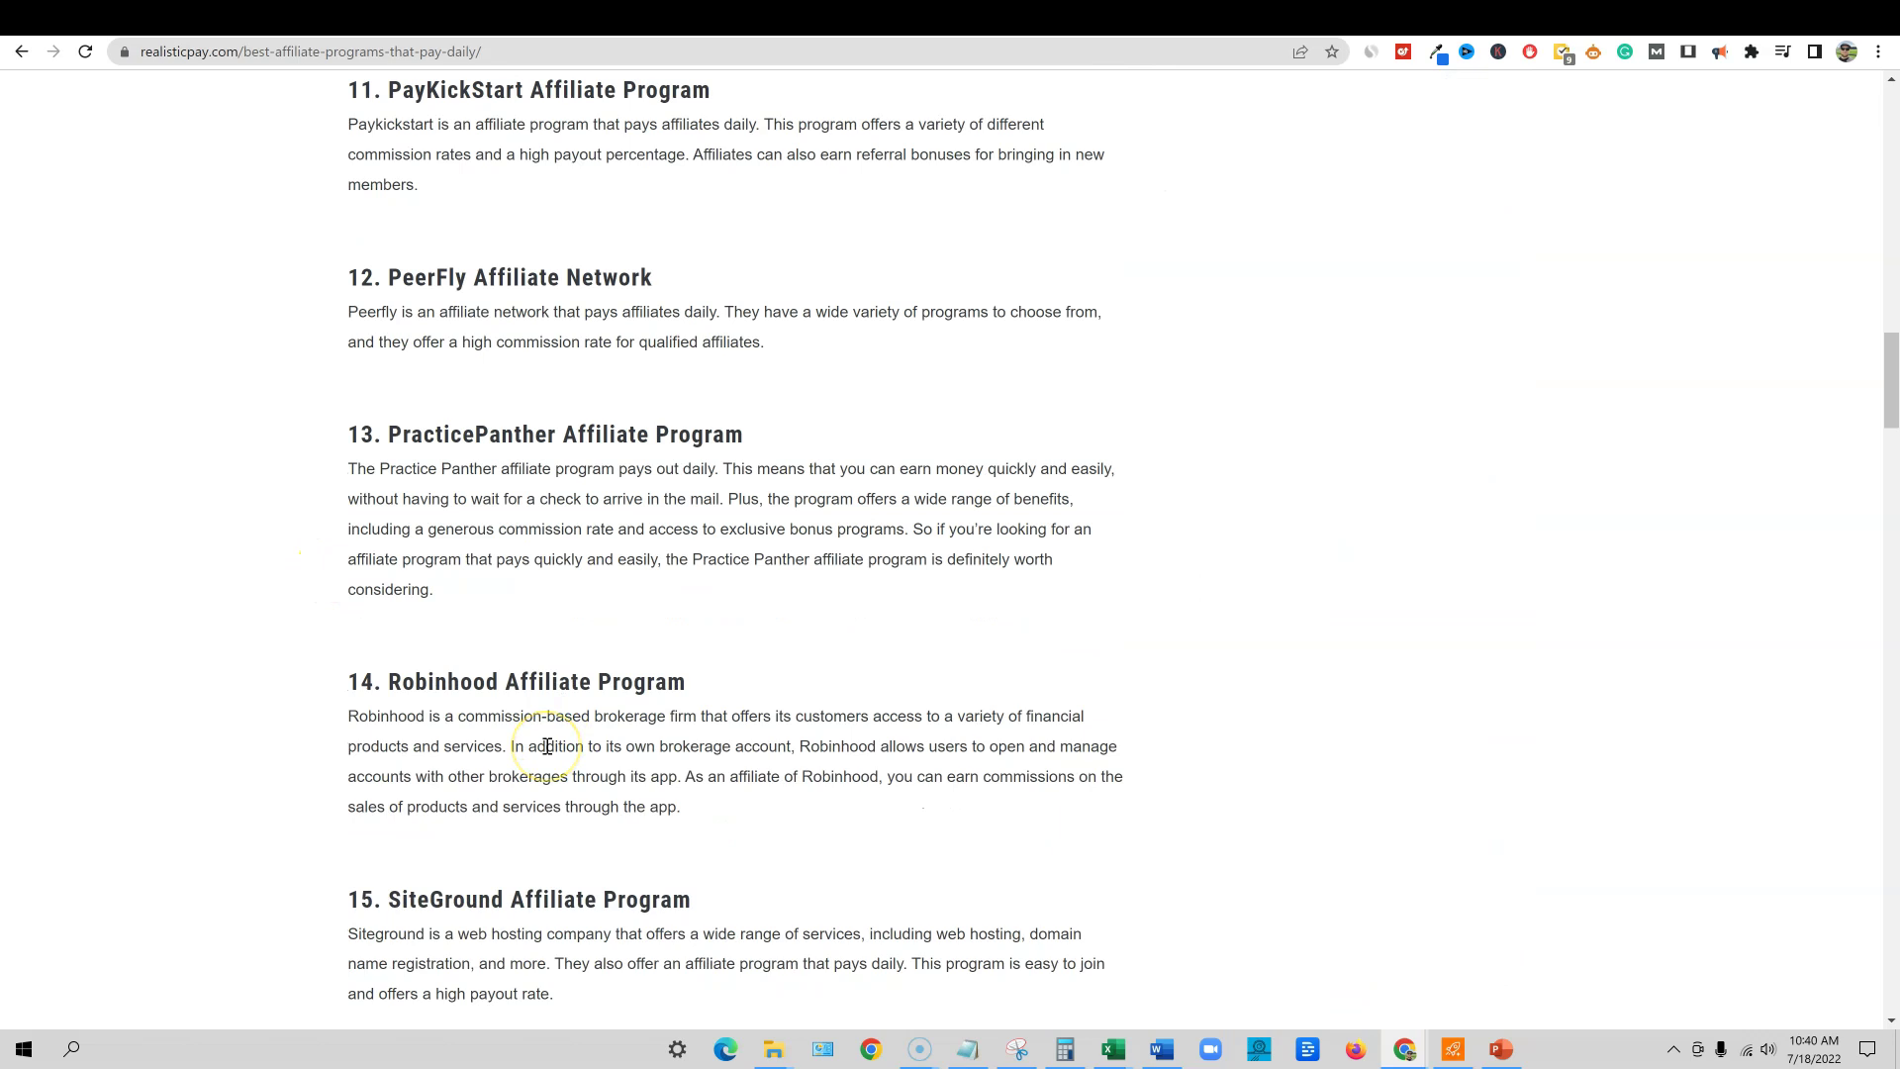
scroll(548, 746, up, 3)
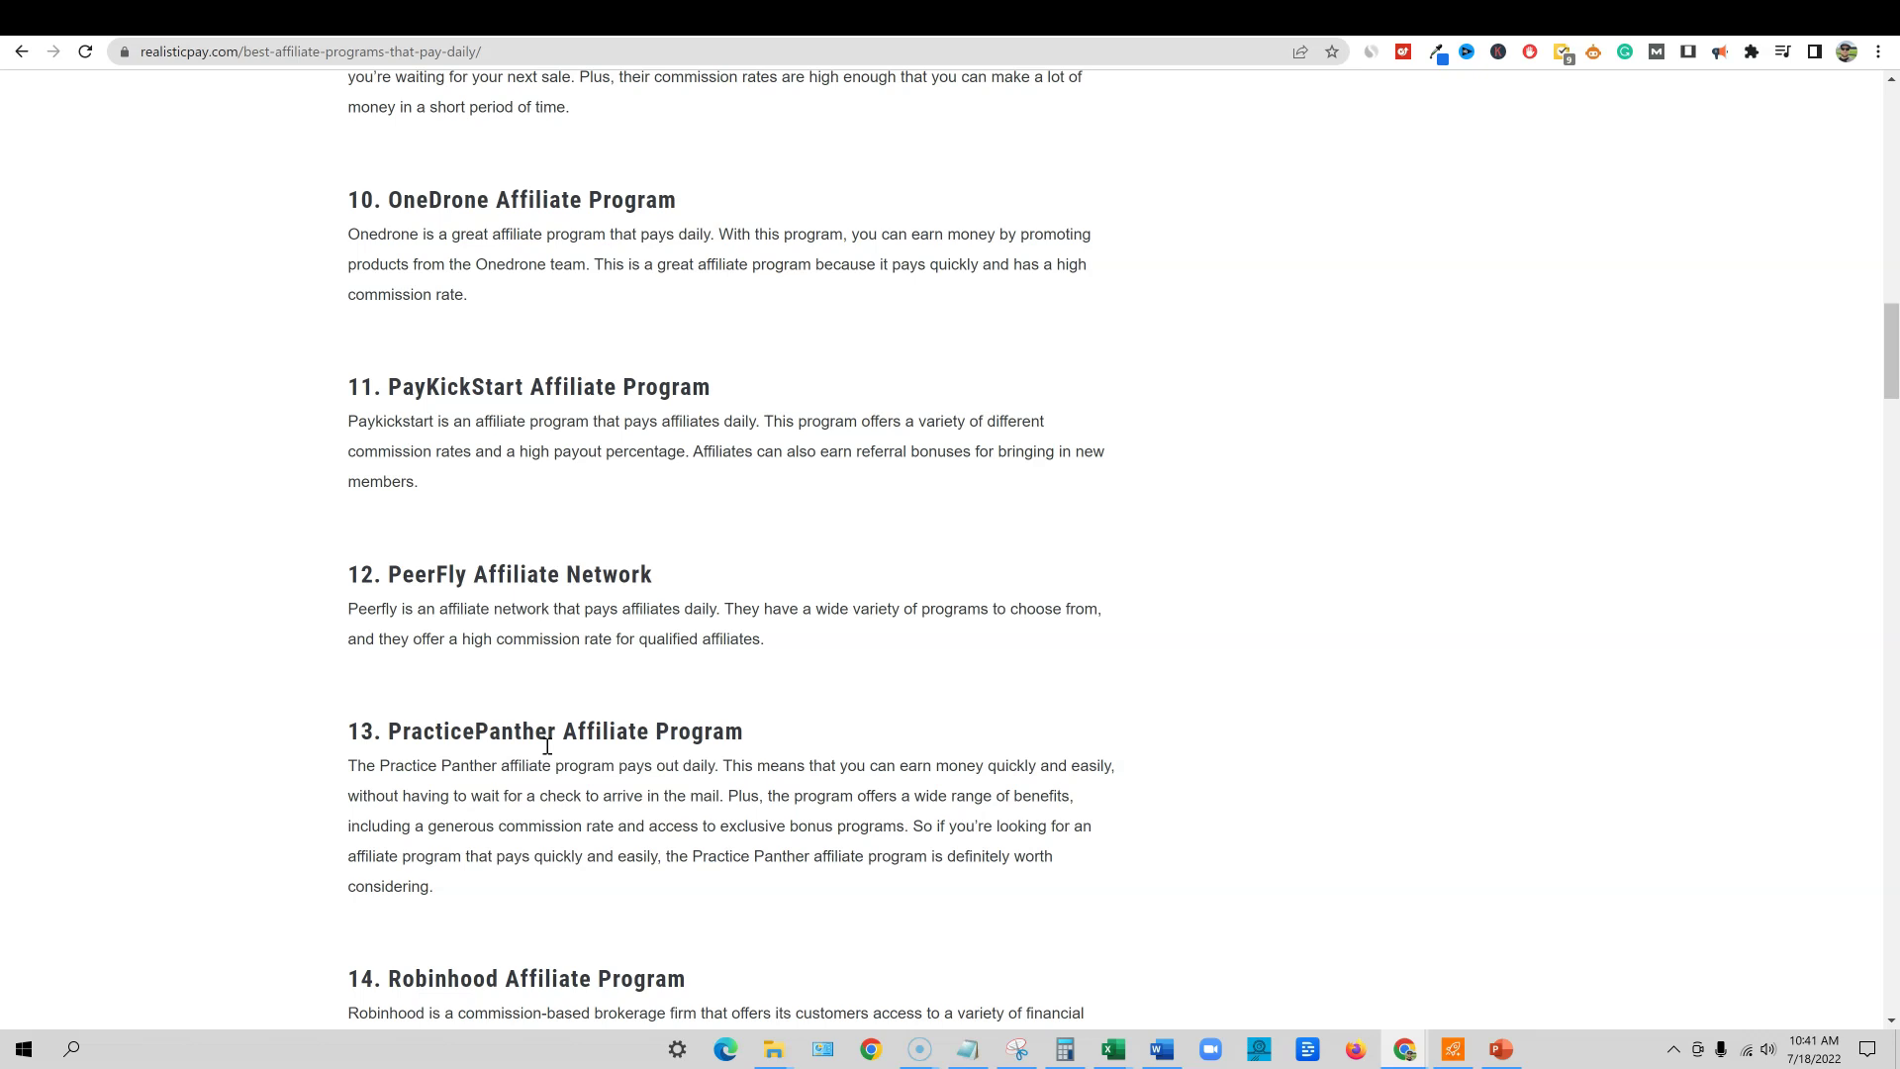
scroll(547, 746, up, 15)
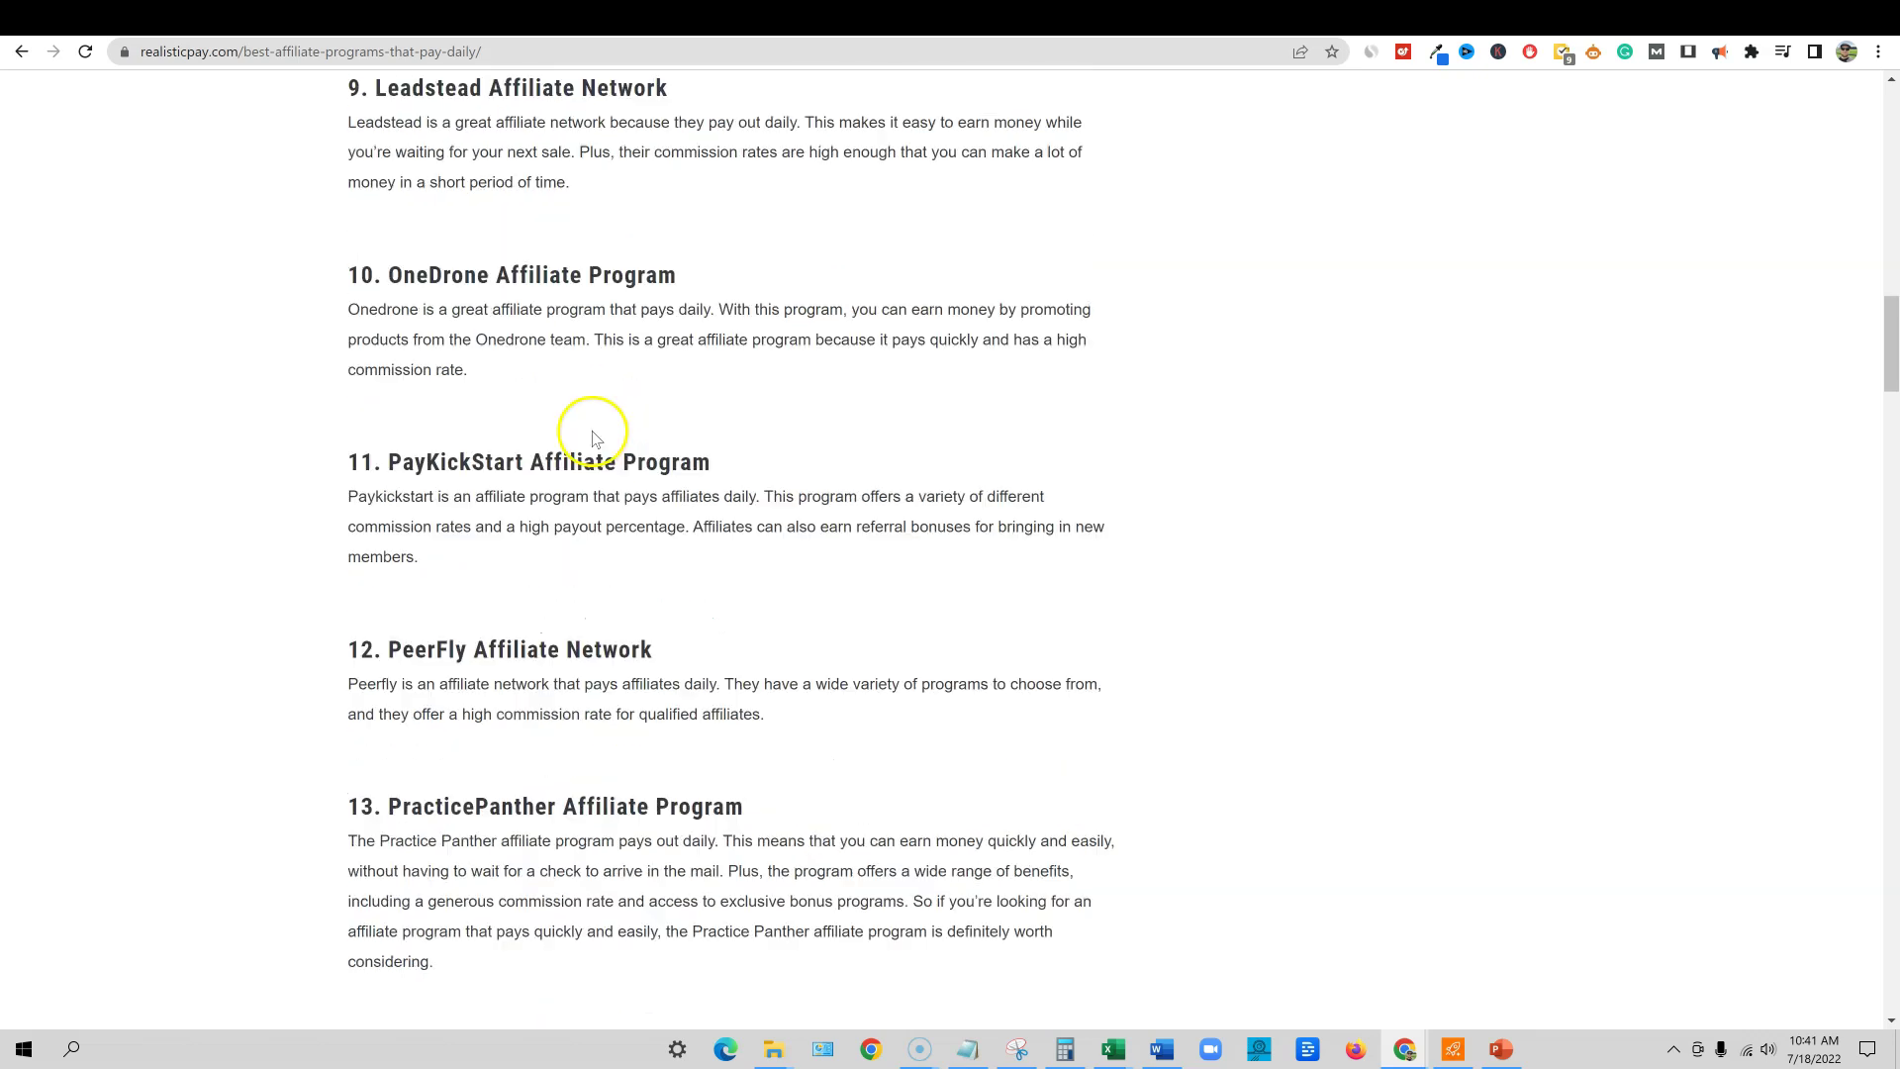
scroll(778, 717, up, 5)
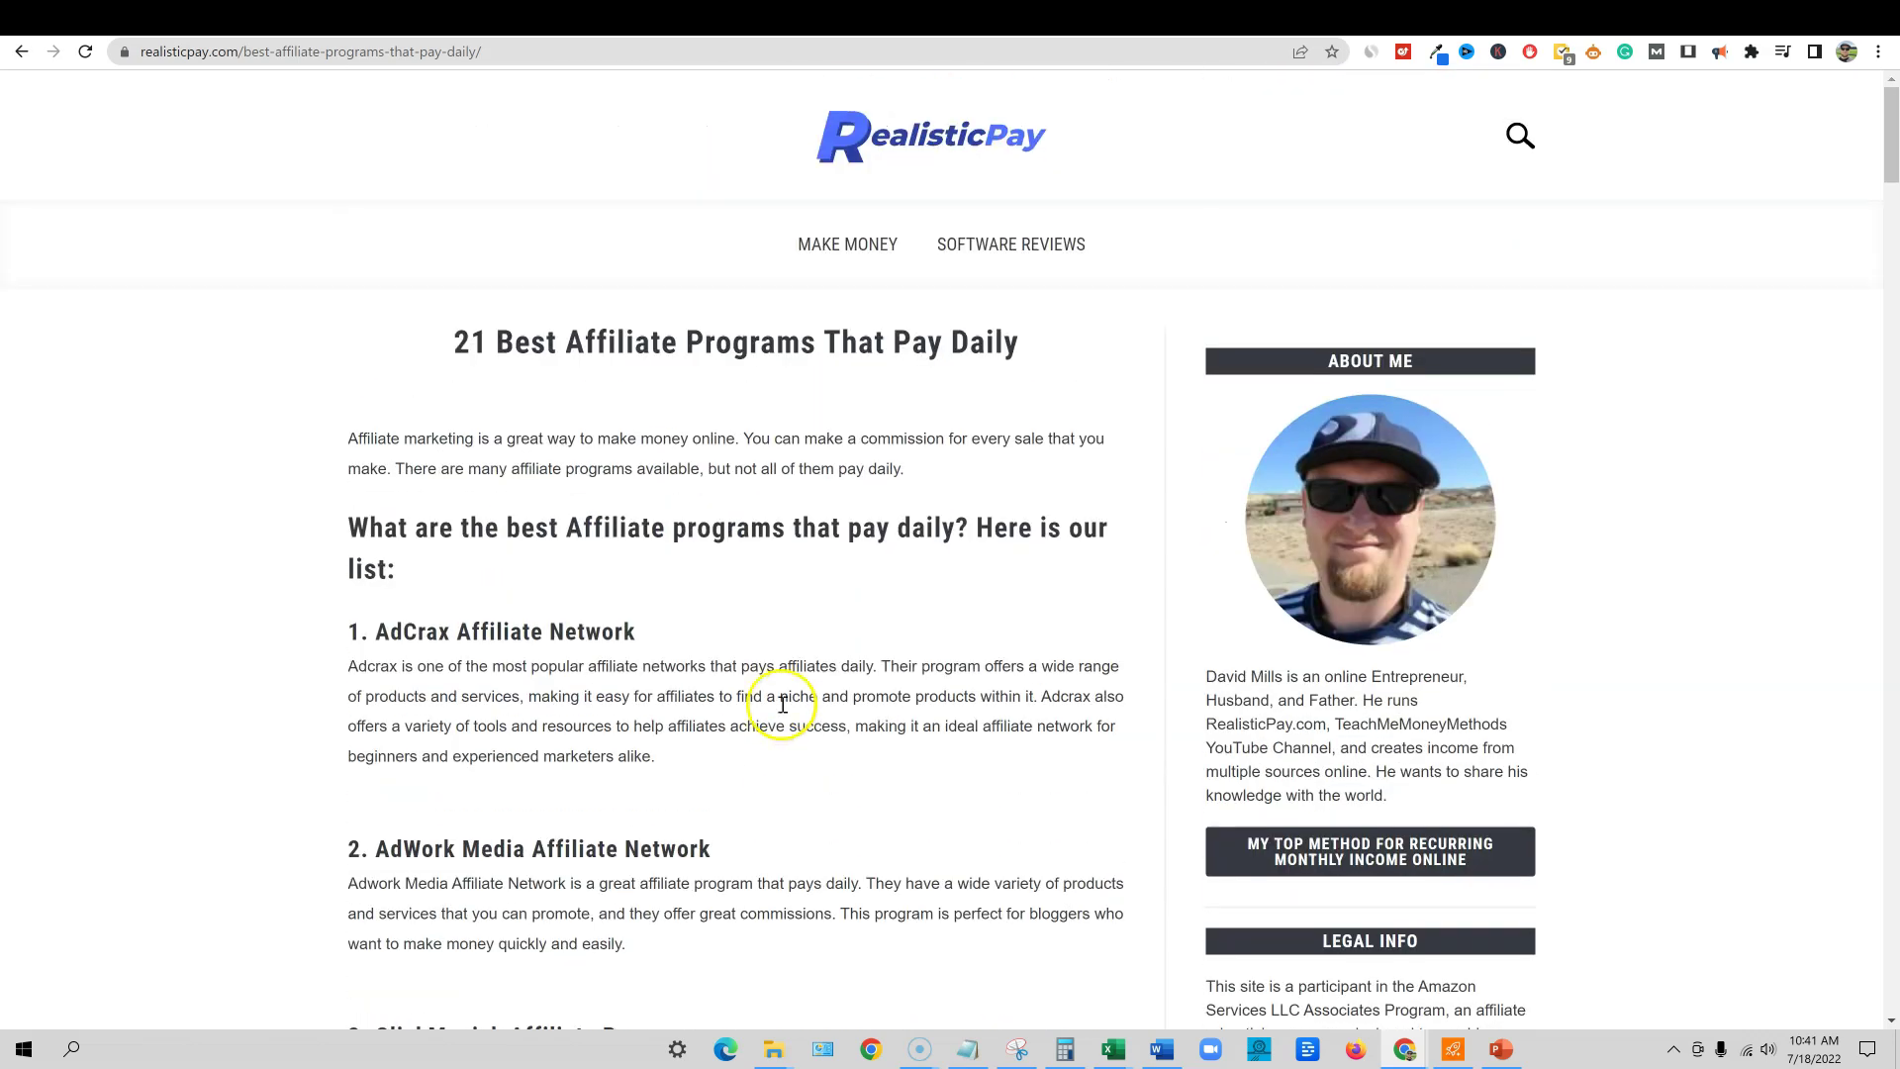
scroll(704, 564, down, 4)
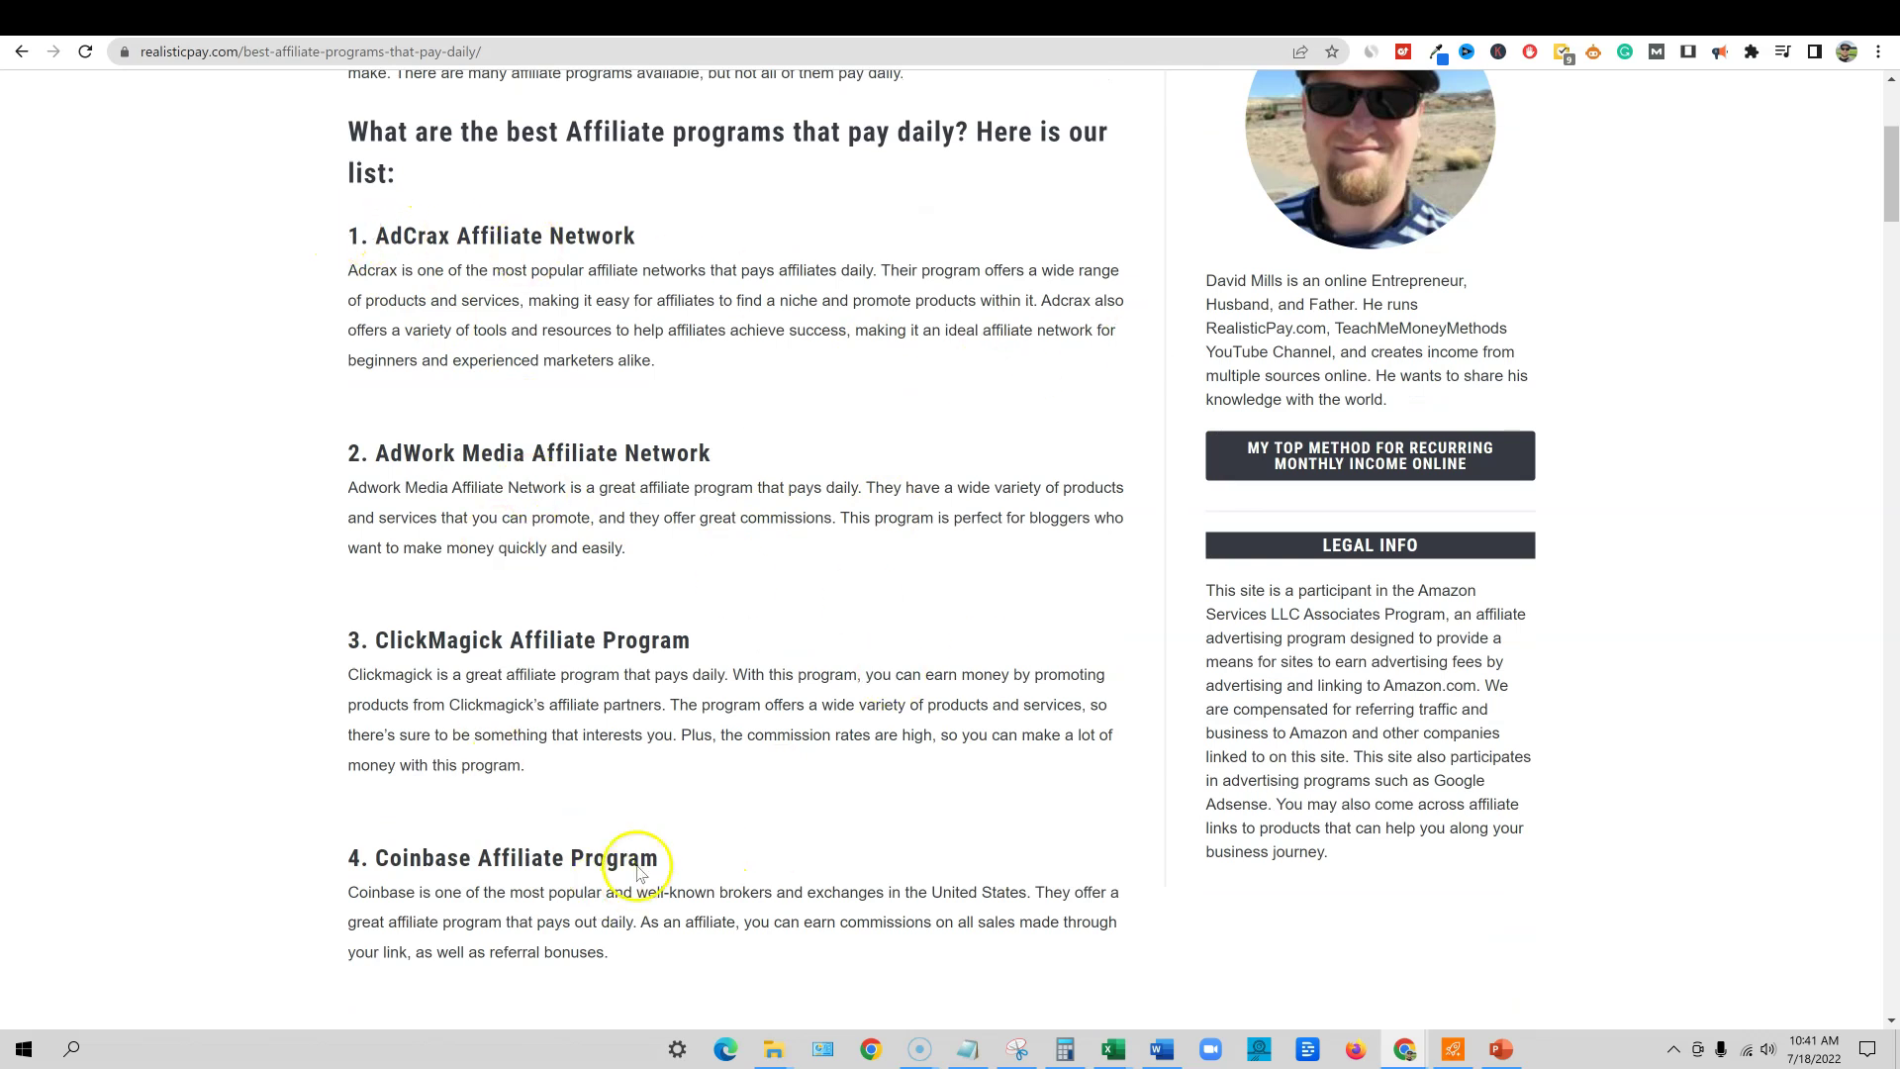
scroll(637, 841, down, 1)
scroll(636, 831, up, 2)
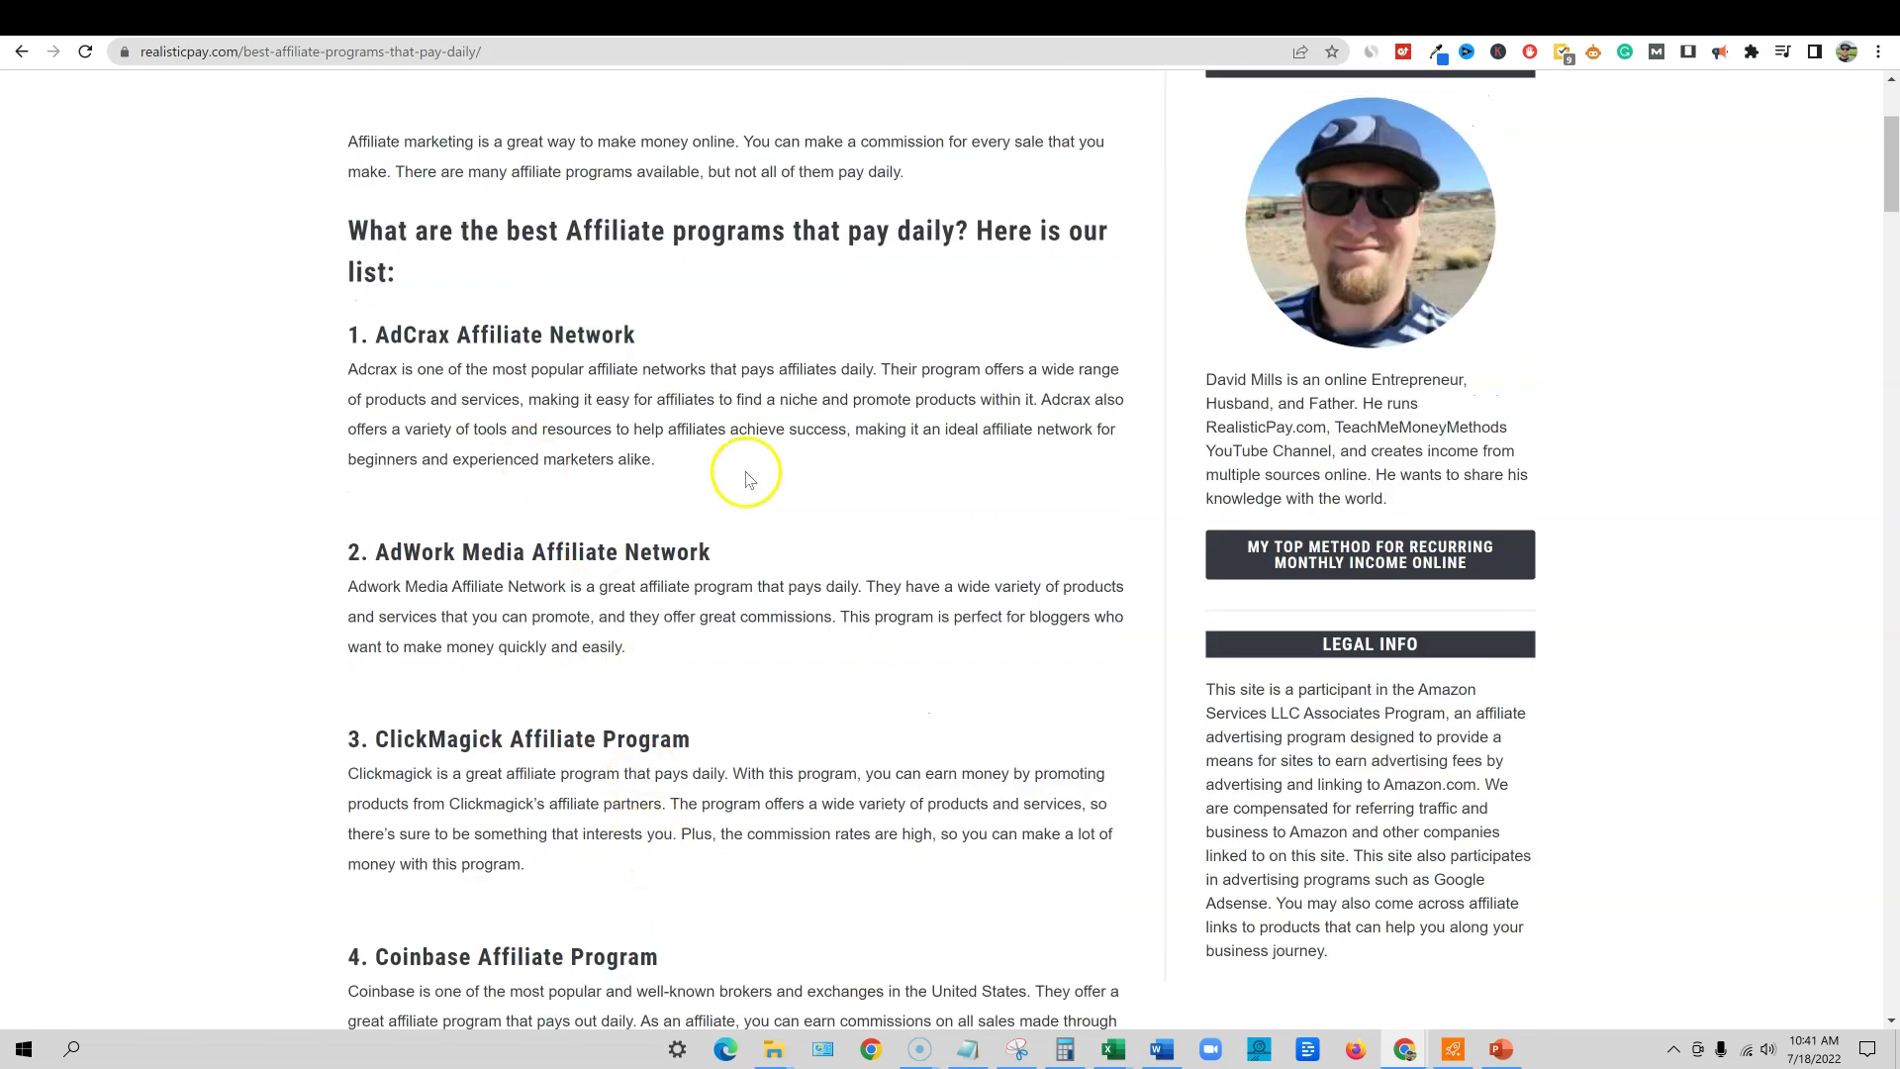
Step: Select the intro through the first list heading, deselect it, and return to the NeuronWriter tab
drag(341, 338, 634, 336)
scroll(762, 697, up, 2)
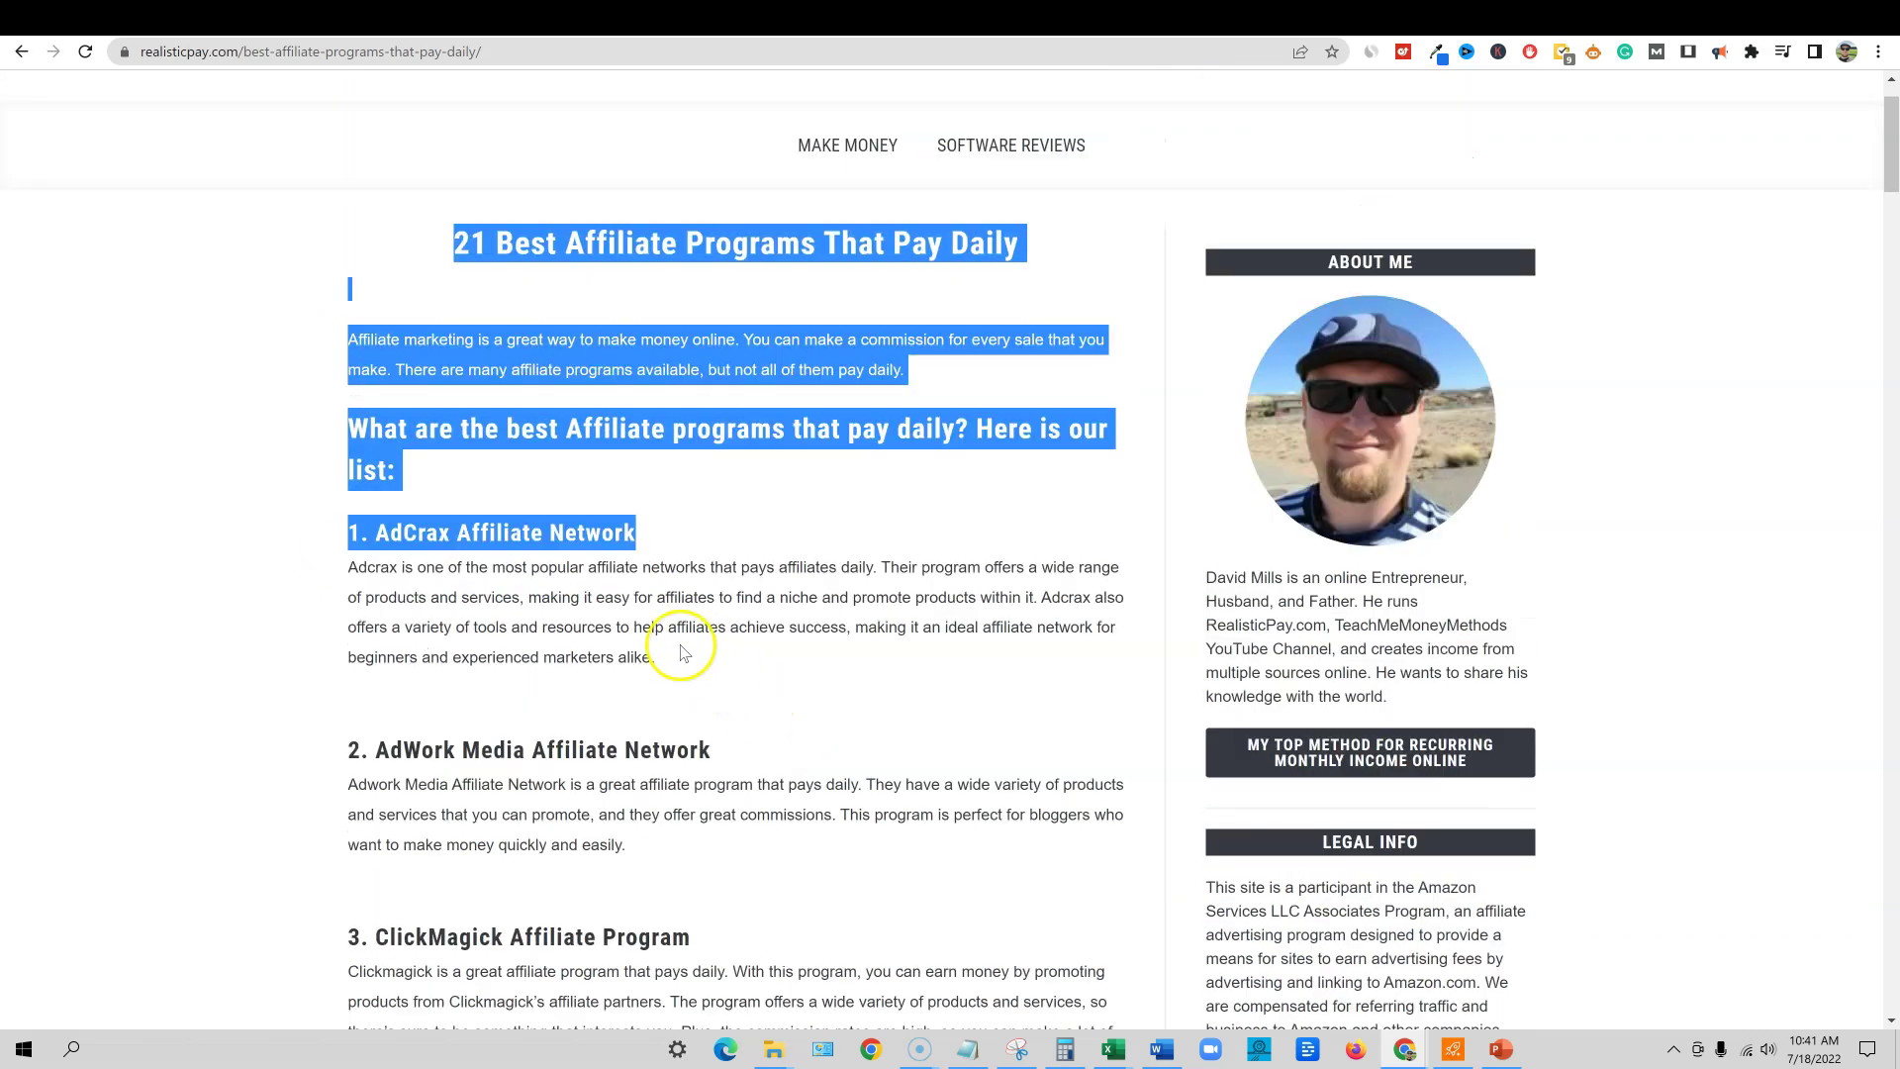
click(811, 511)
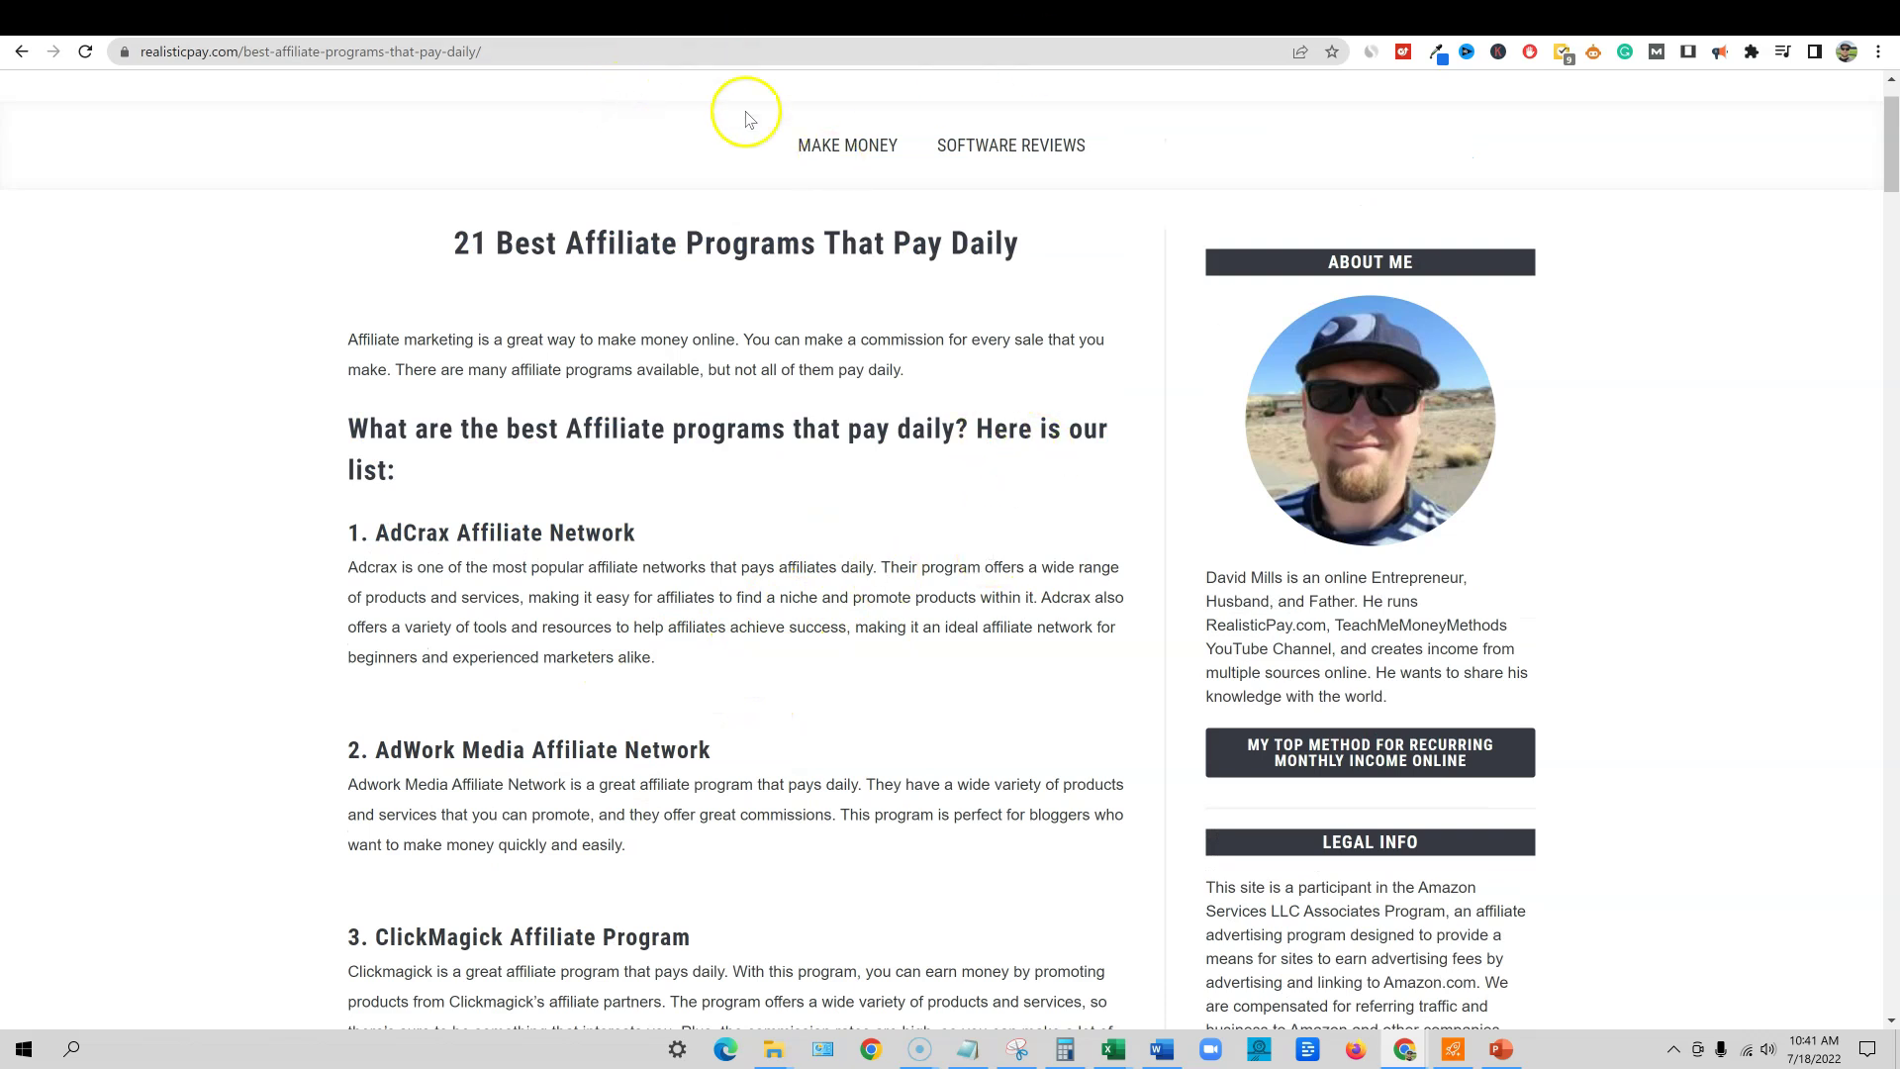
click(1793, 20)
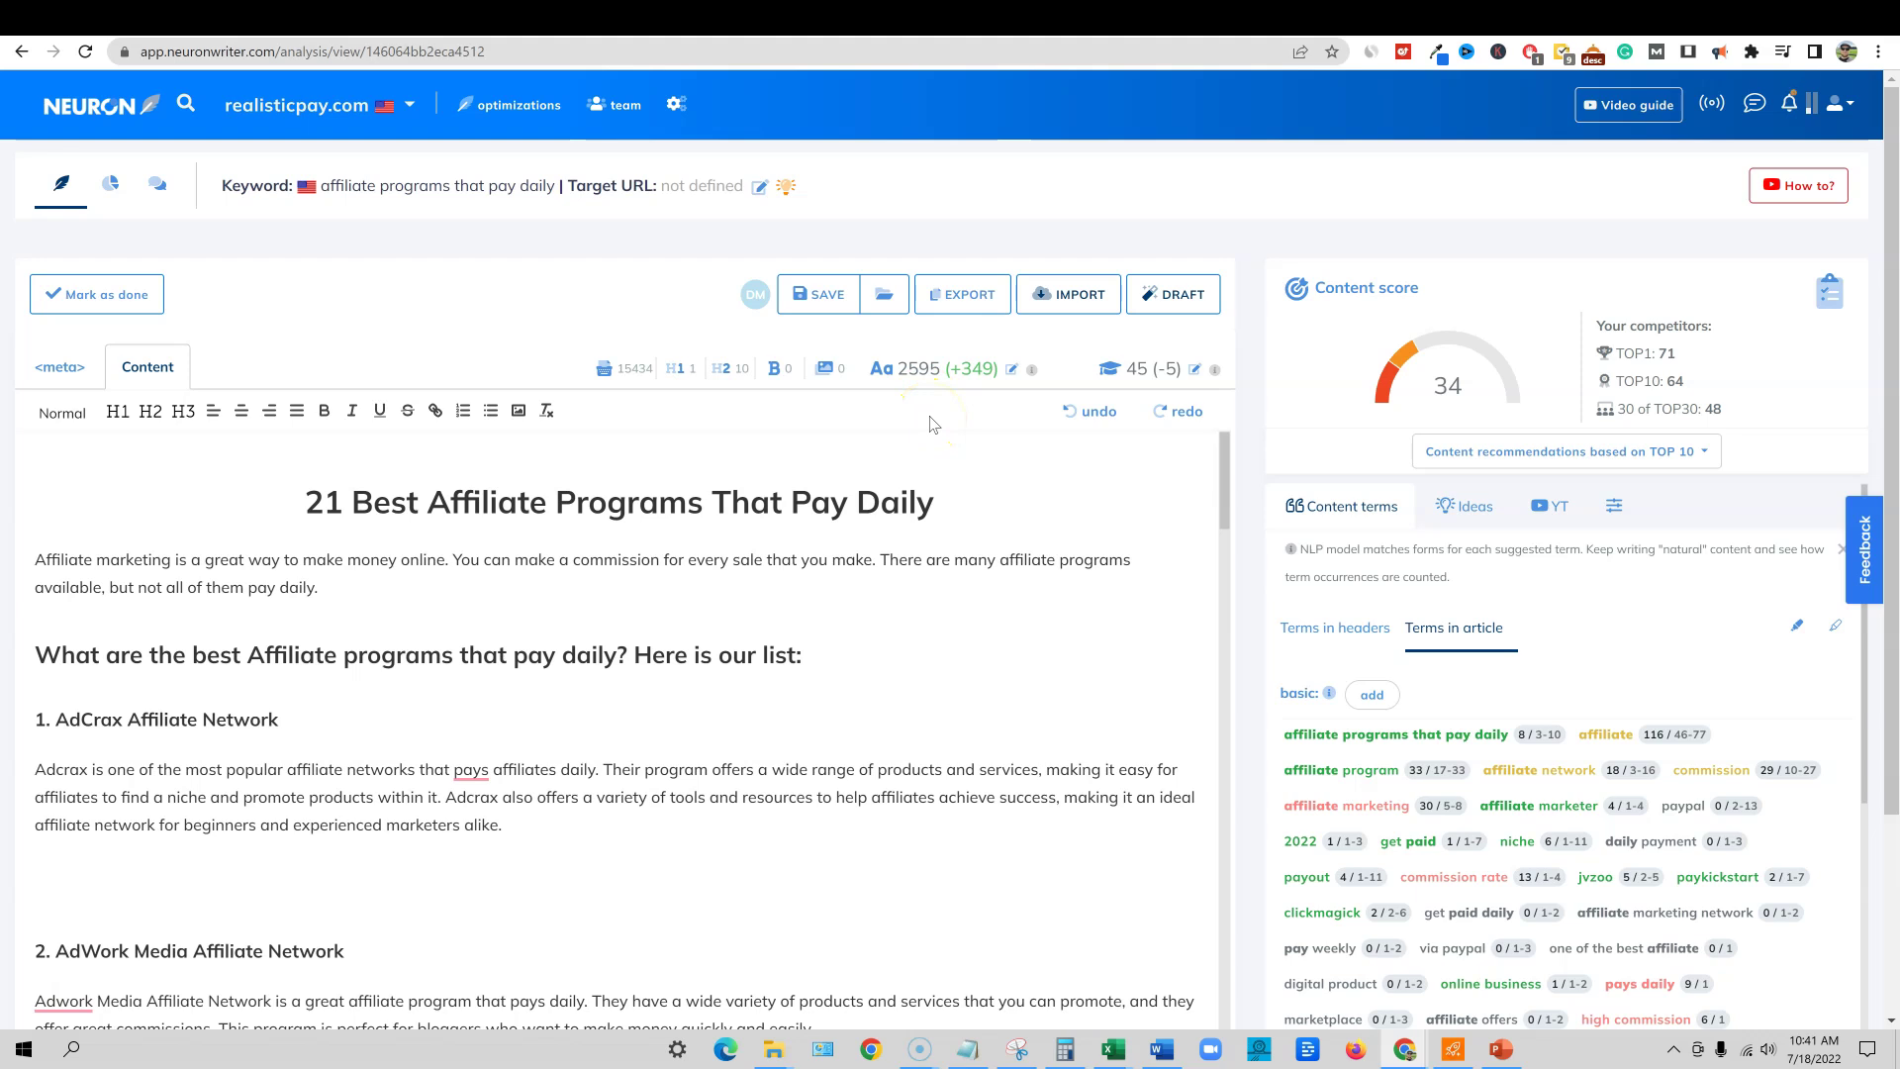
Step: Review the 34/100 overall score breakdown, then close it to return to the editor
scroll(1485, 722, down, 3)
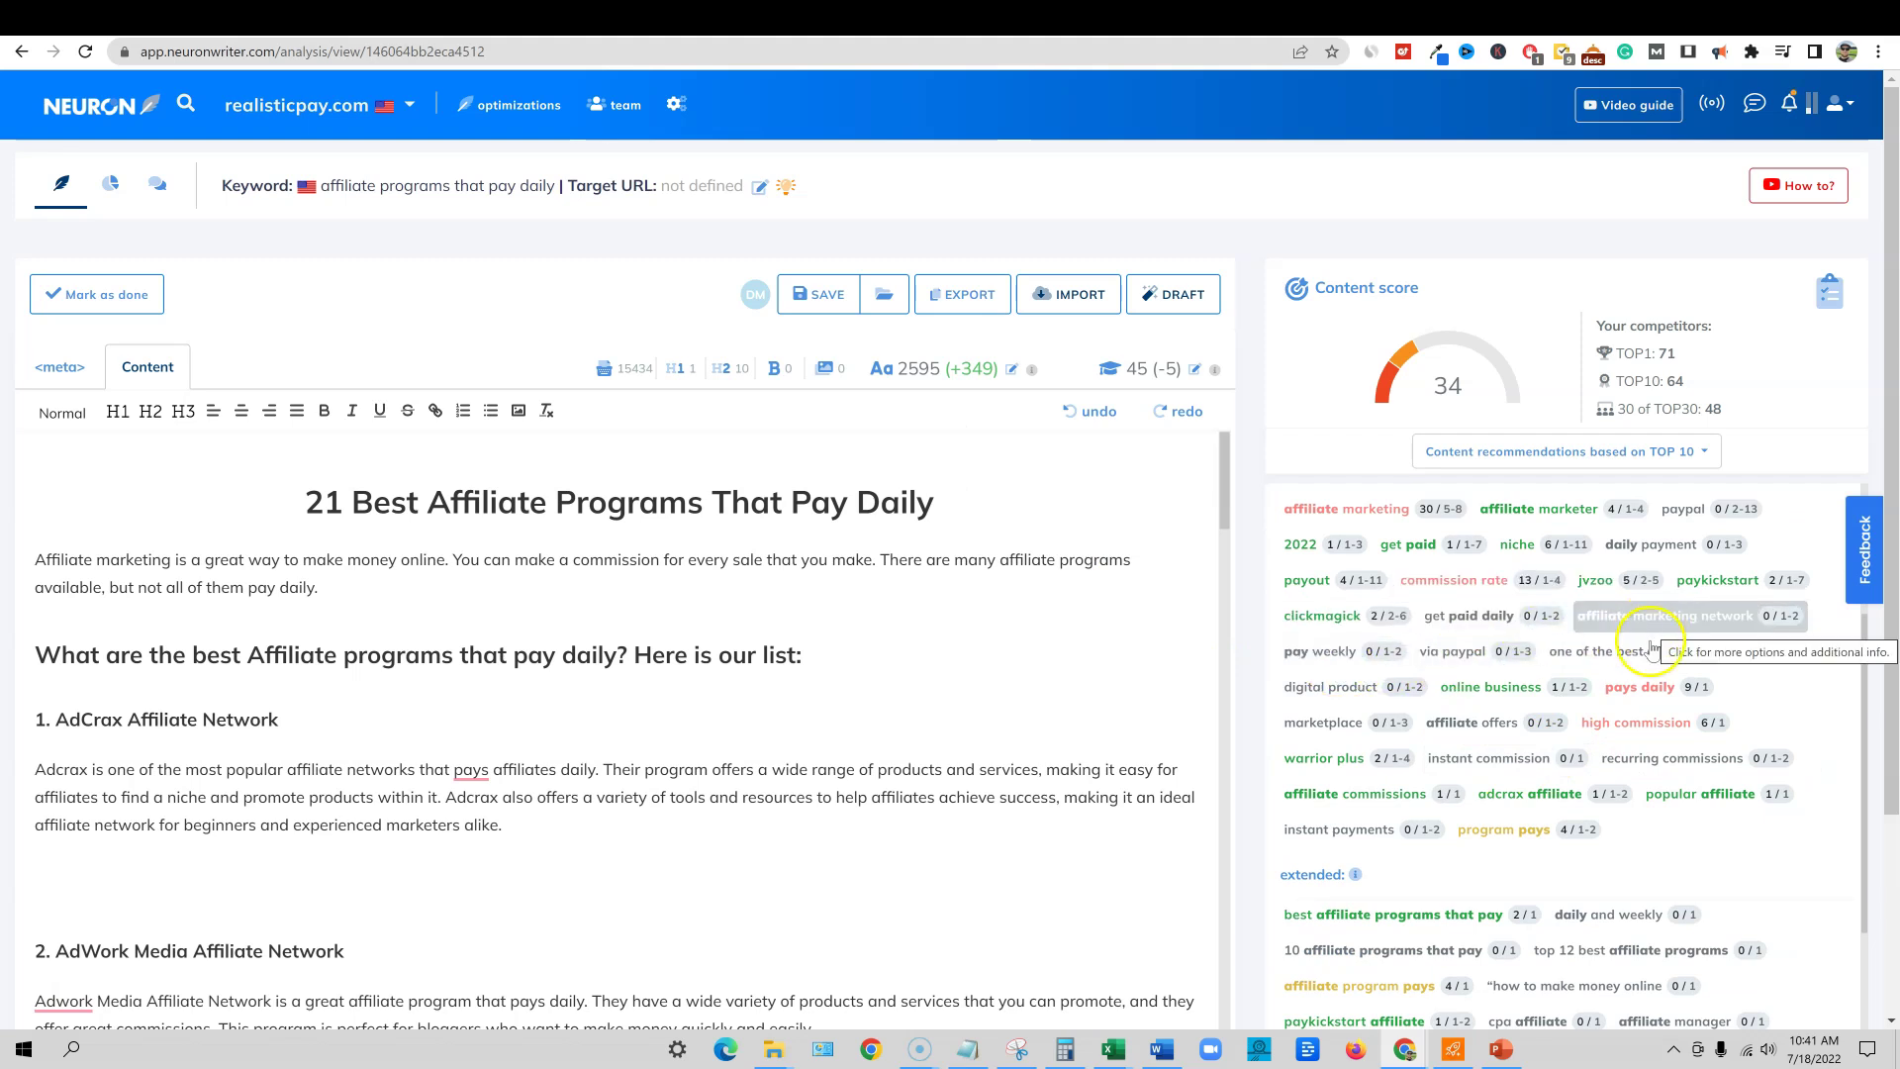
scroll(1633, 654, up, 2)
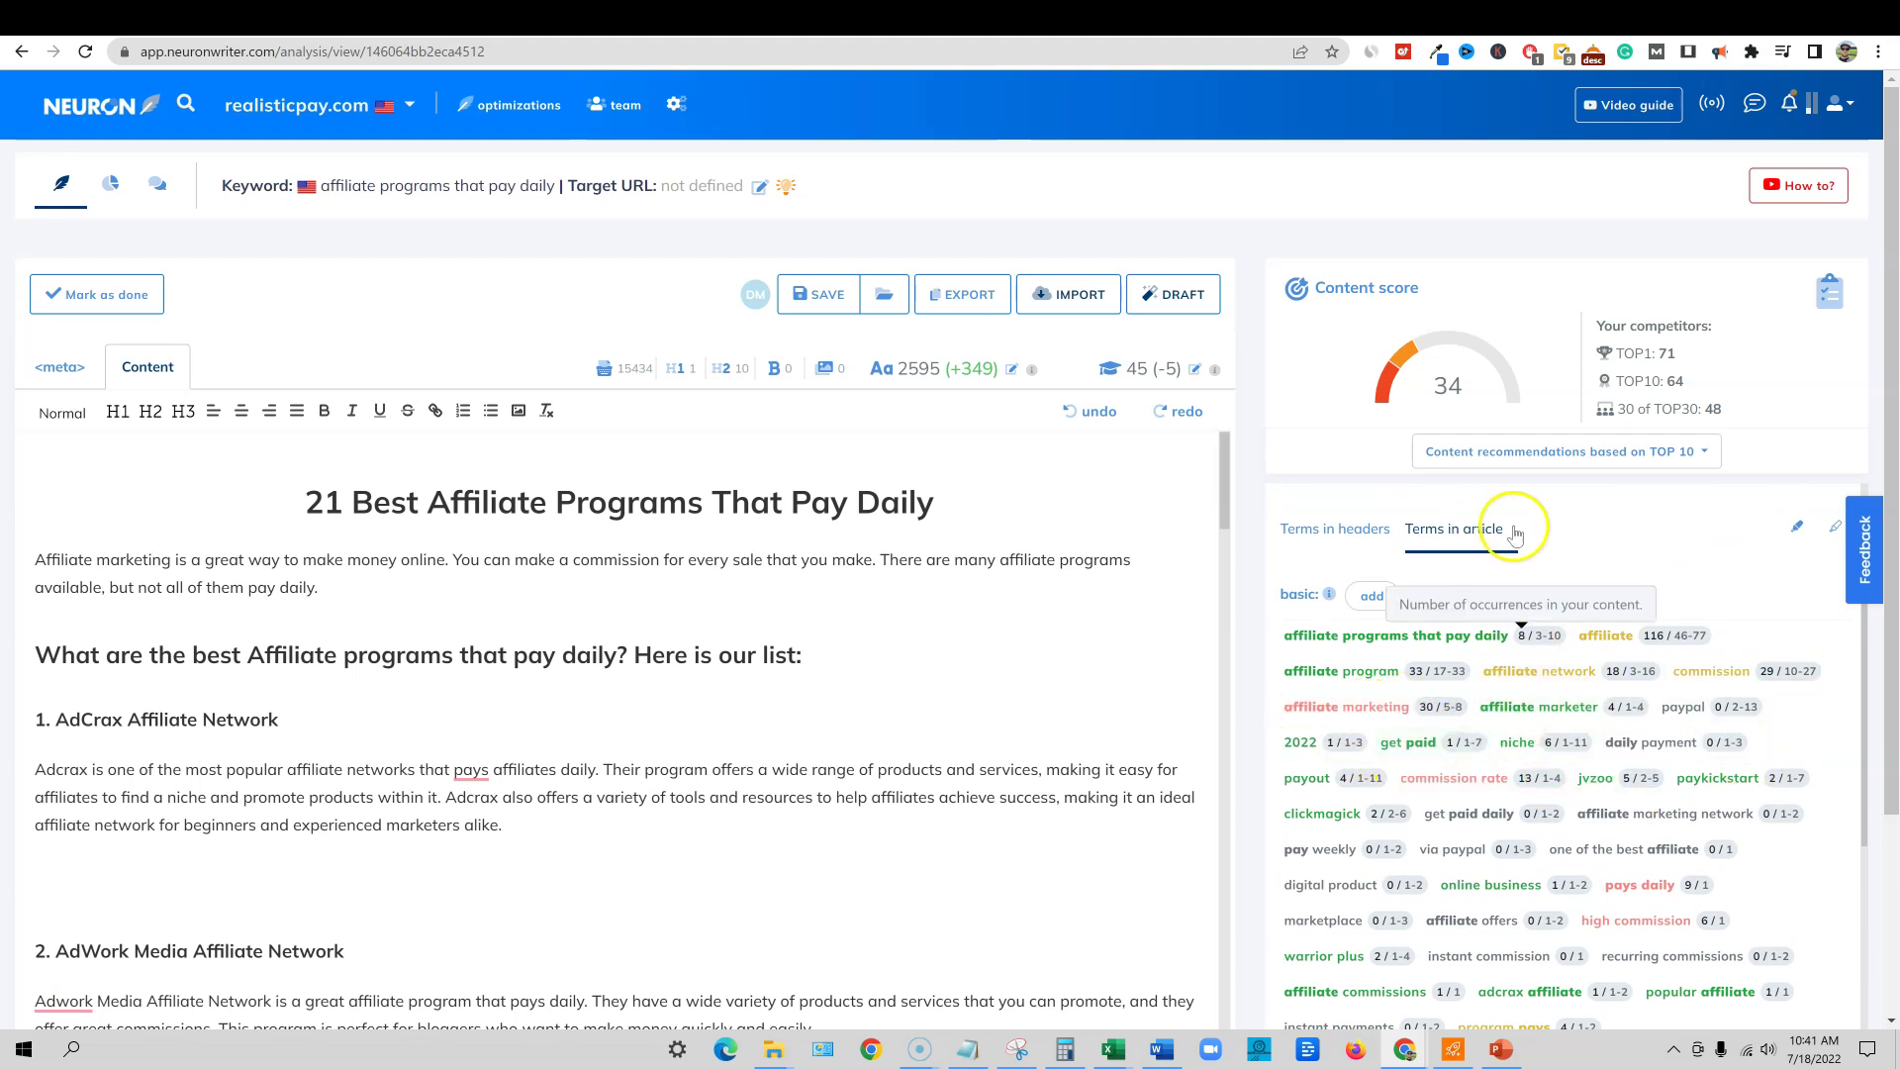
click(1829, 295)
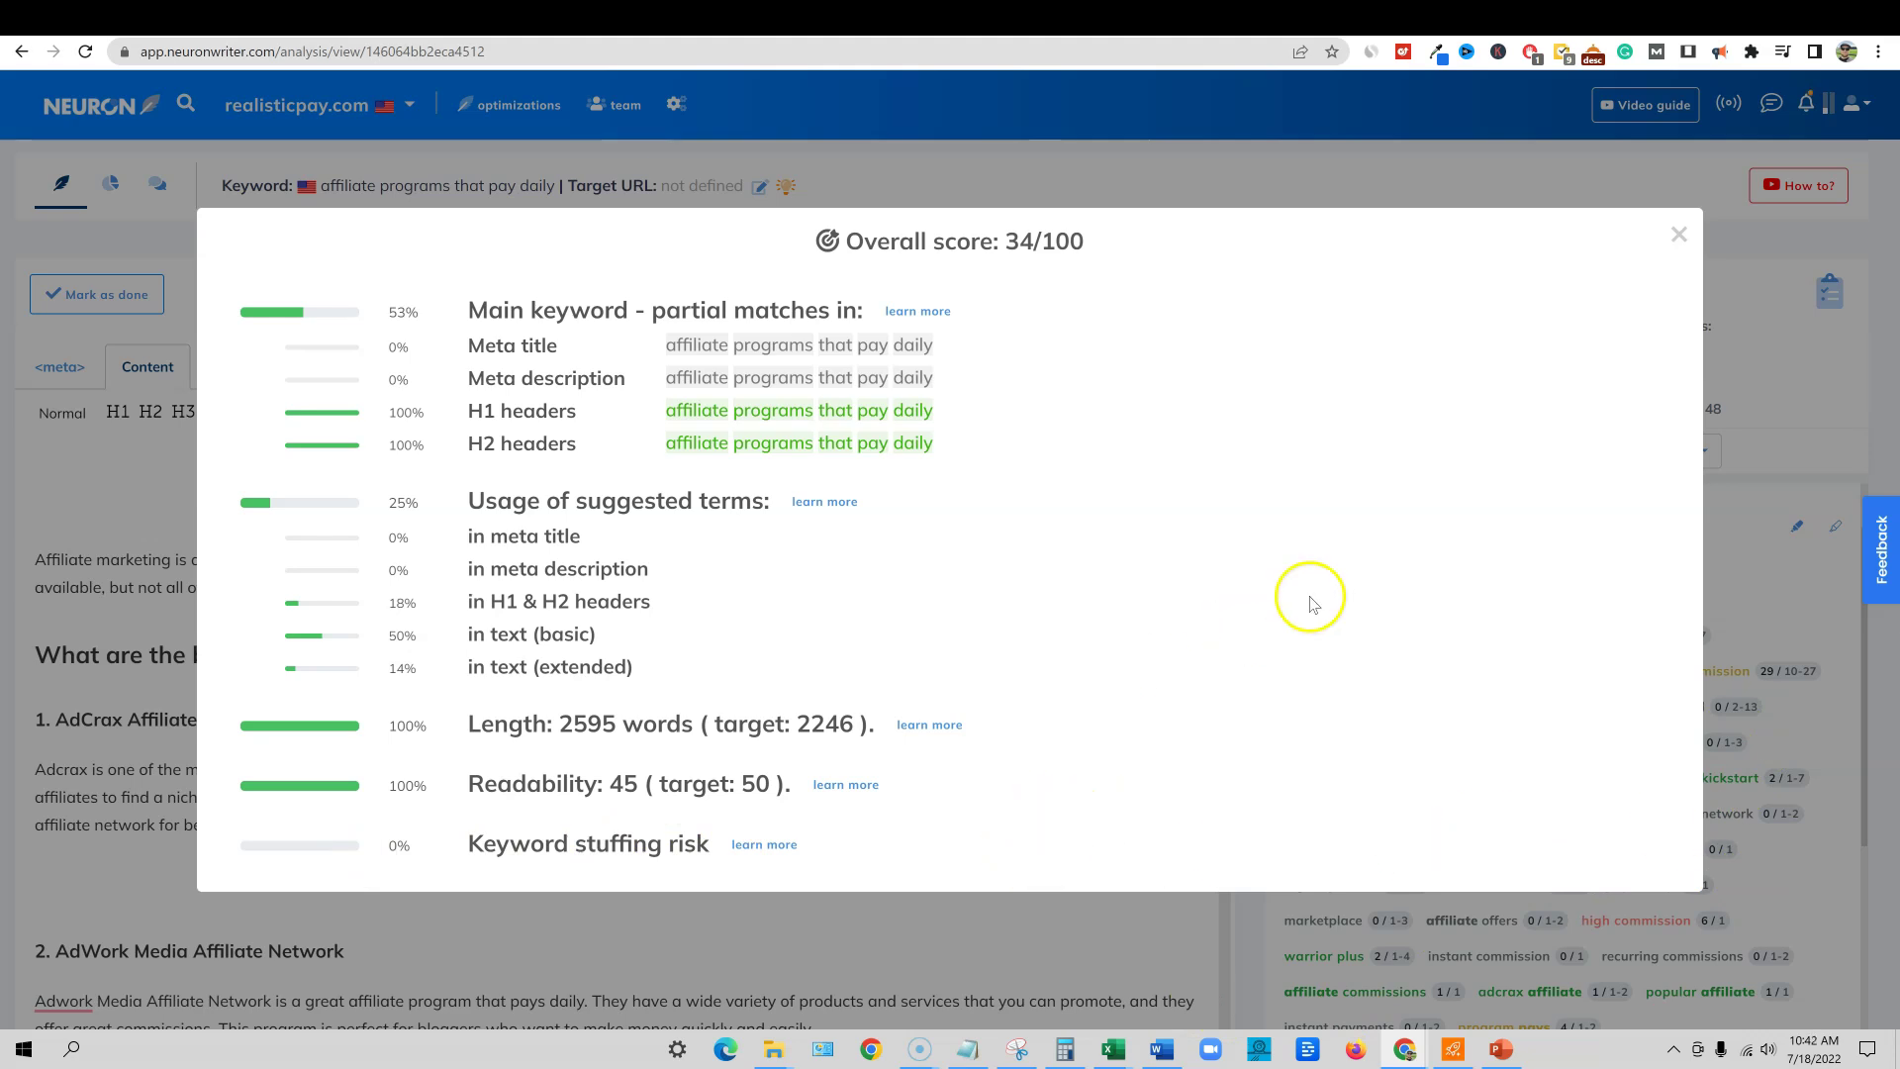
click(1726, 334)
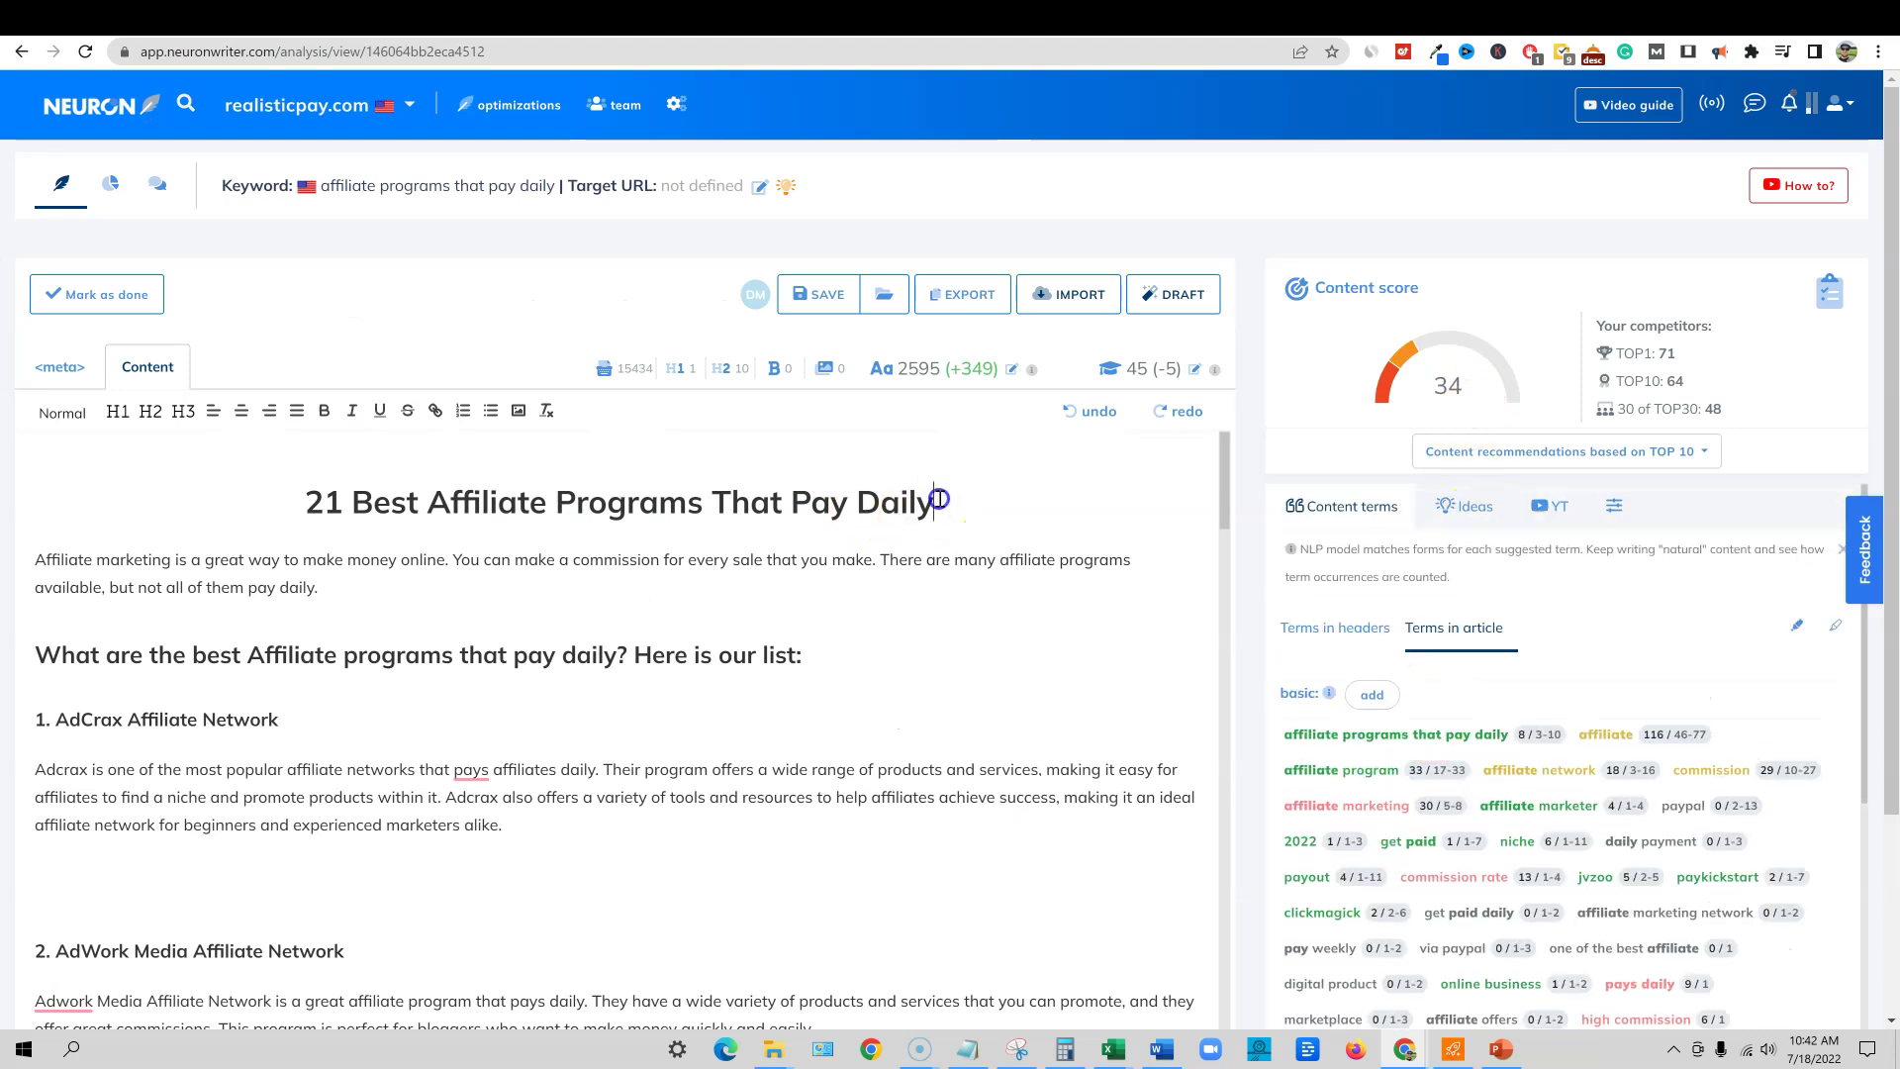
Step: Paste the H1 '21 Best Affiliate Programs That Pay Daily' as the meta title, raising the score to 52
drag(936, 500, 295, 505)
key(ctrl+c)
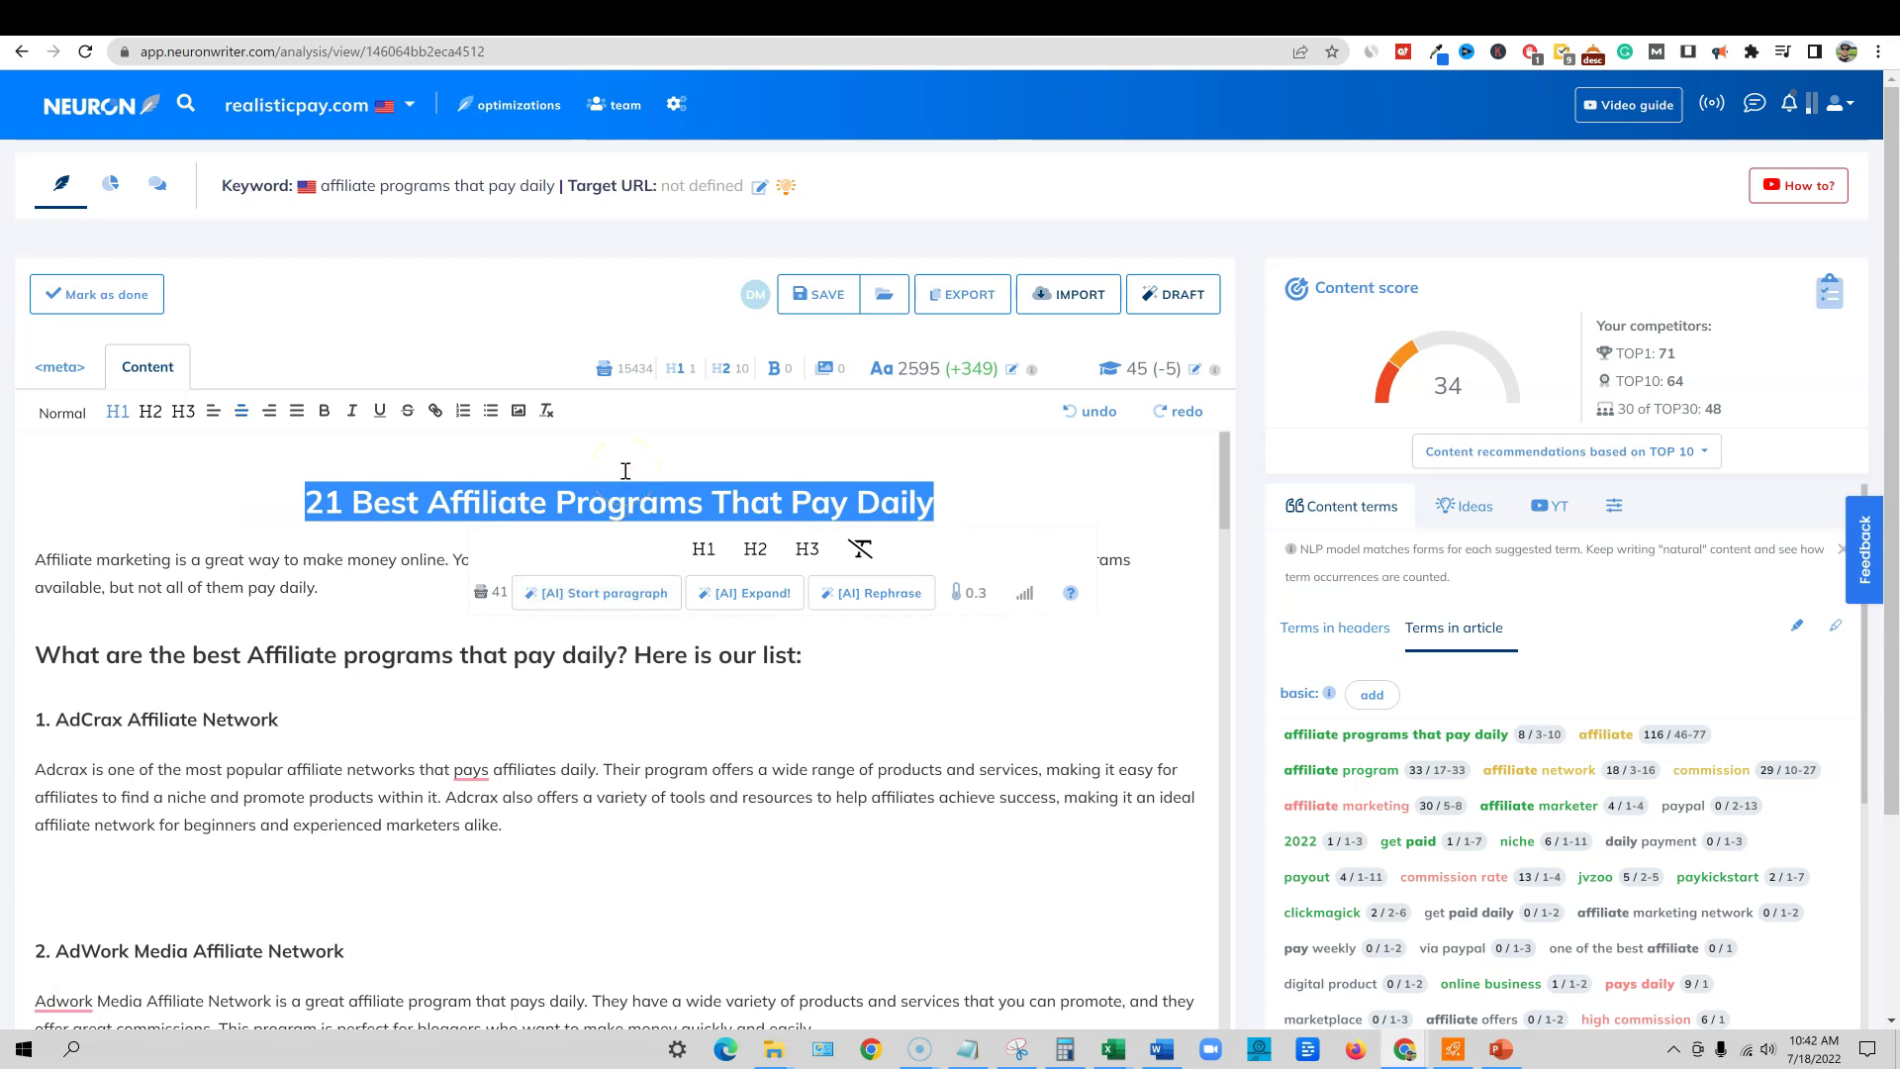
click(58, 366)
click(373, 429)
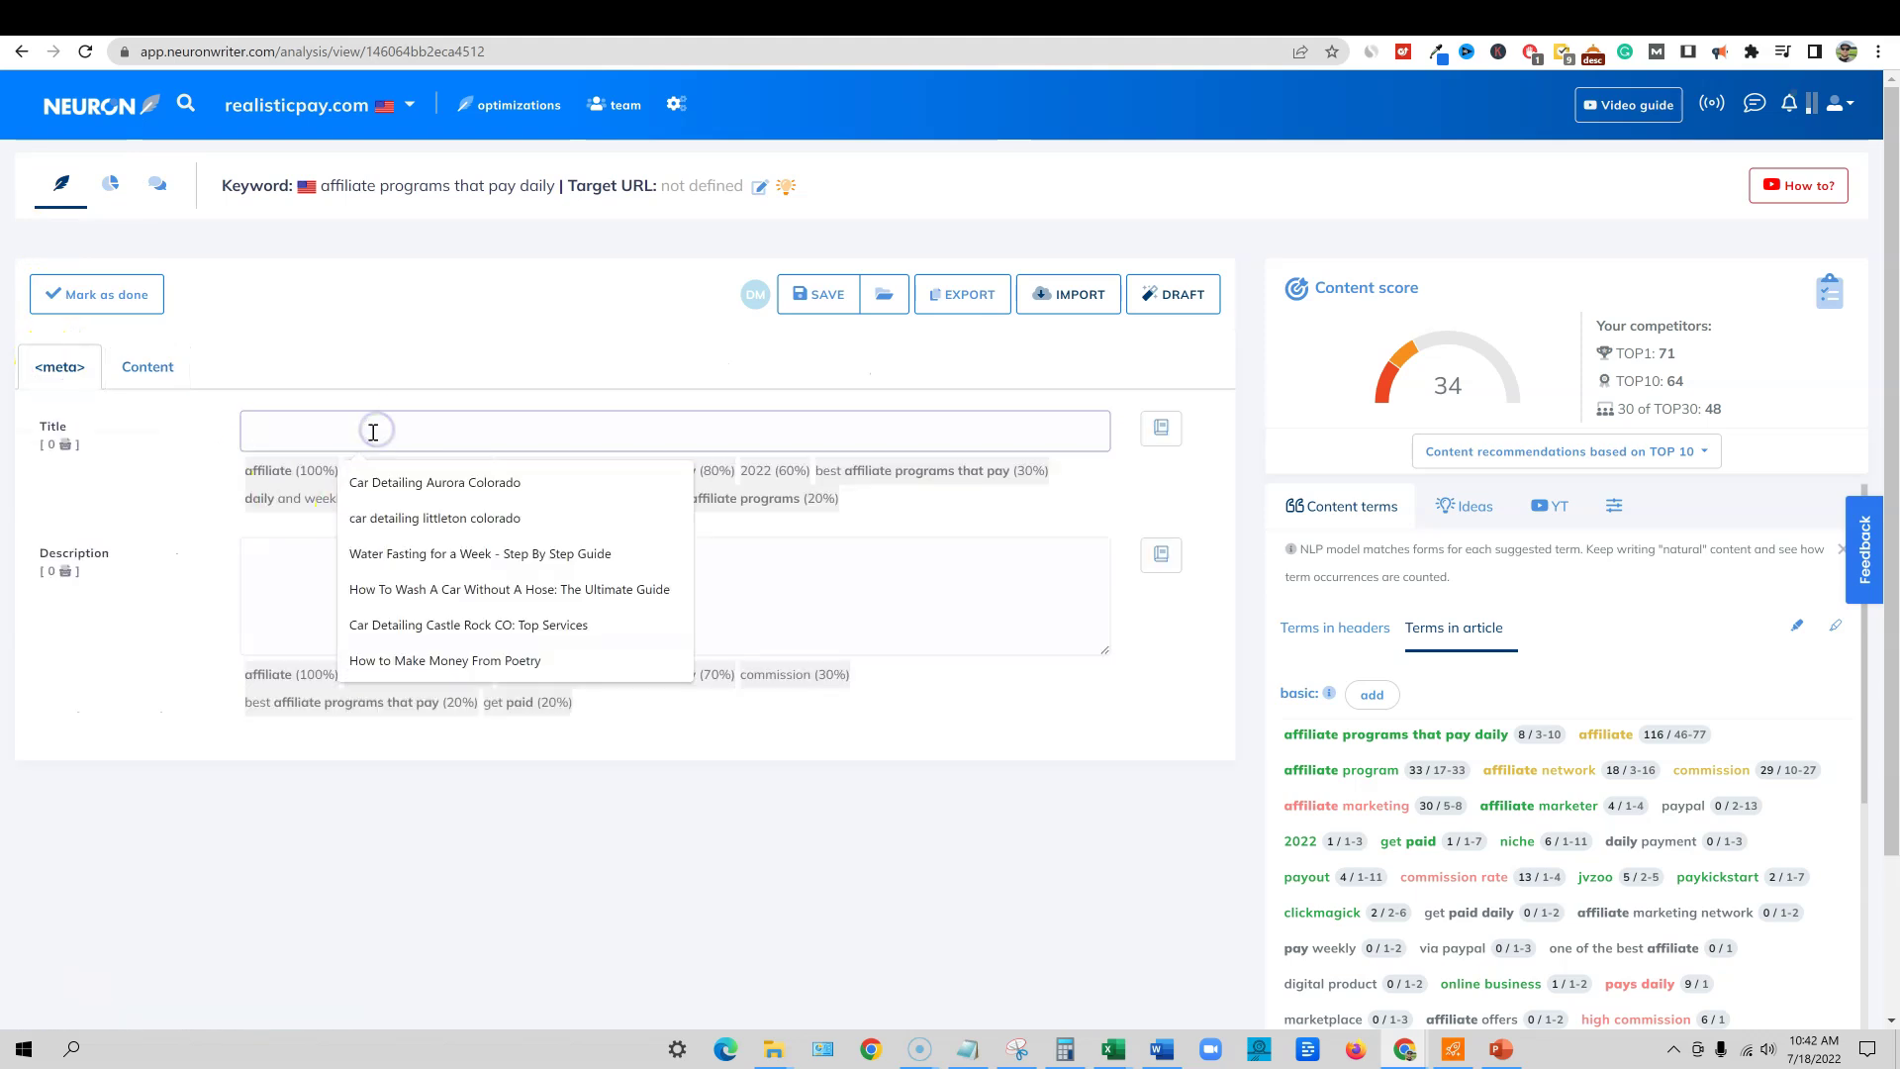
key(ctrl+v)
click(407, 385)
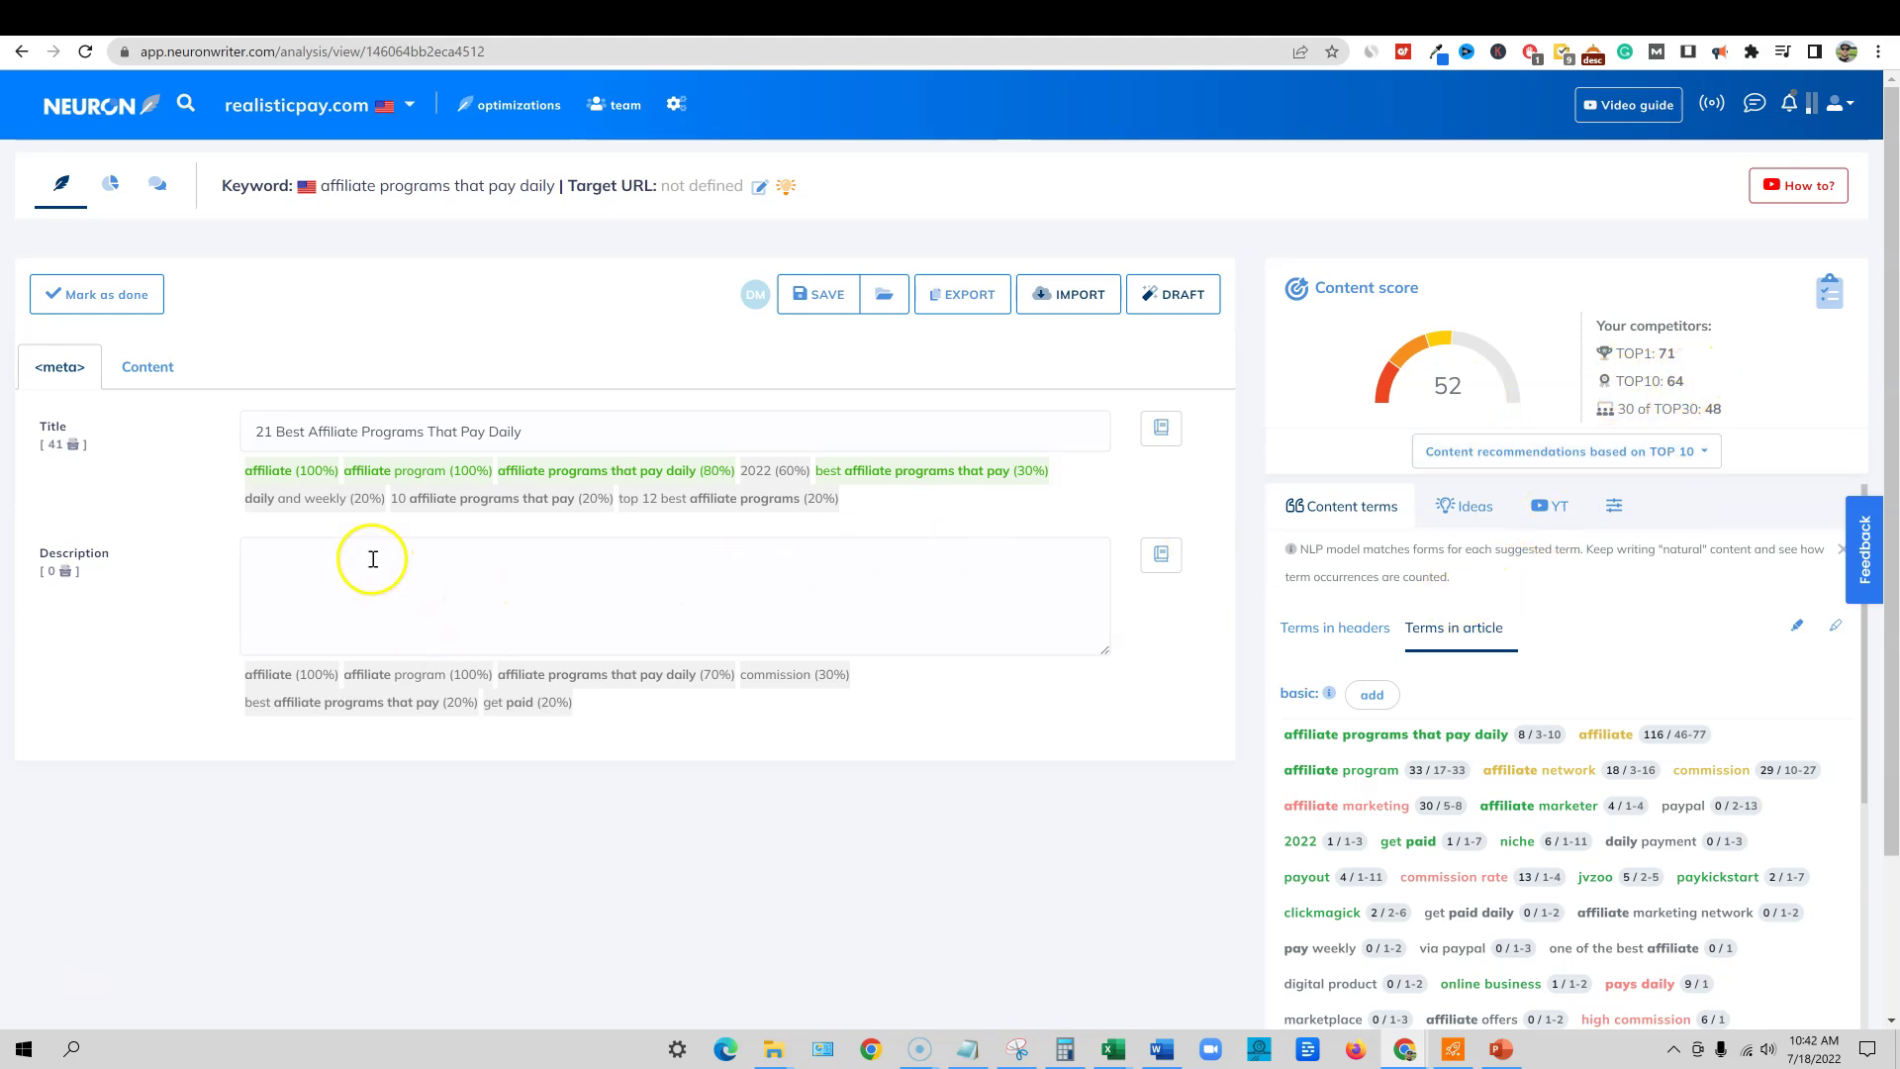
Step: Paste the meta description, cut the stray 'from' and 'that', save at score 58, and open TOP Analysis
click(320, 557)
text(Want to learn about the best affiliate programs that pay daily? Check out this post with all the top affiliate programs that you can join to start making money daily from.)
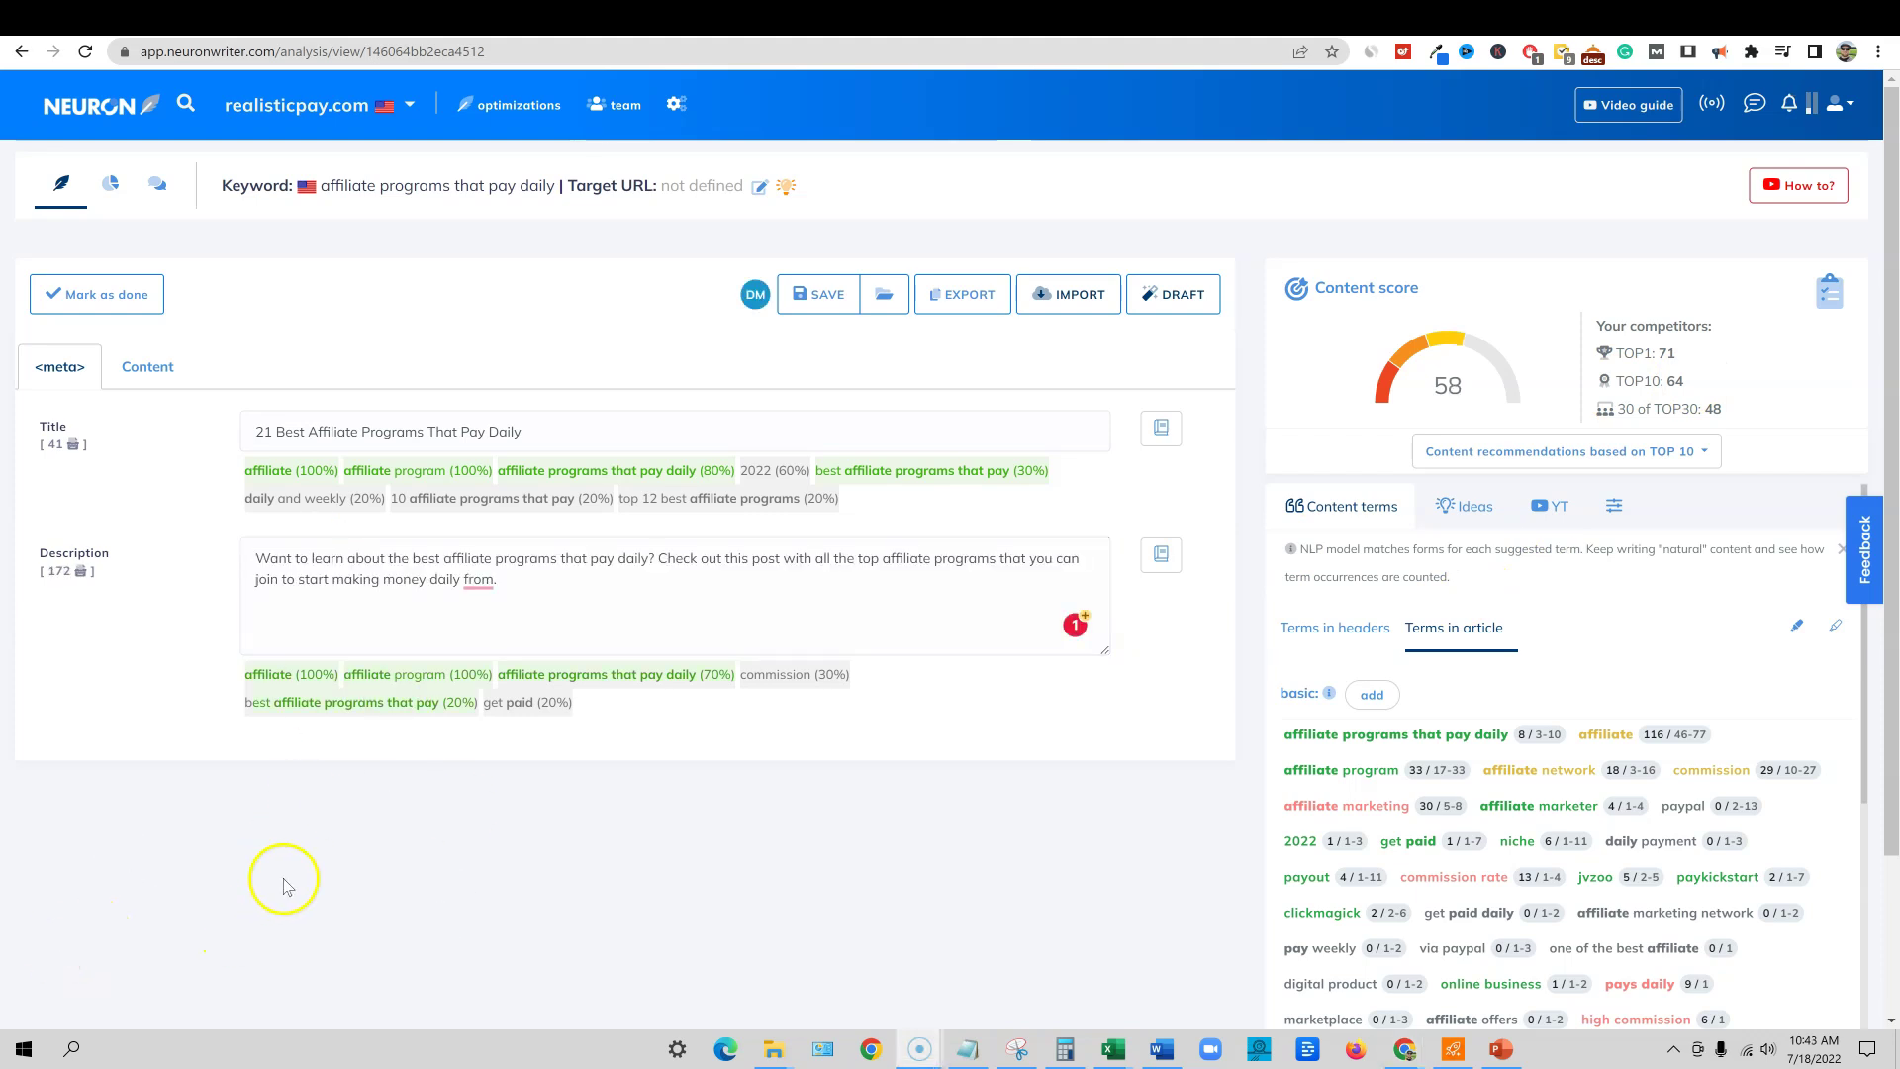
mouse_move(480, 582)
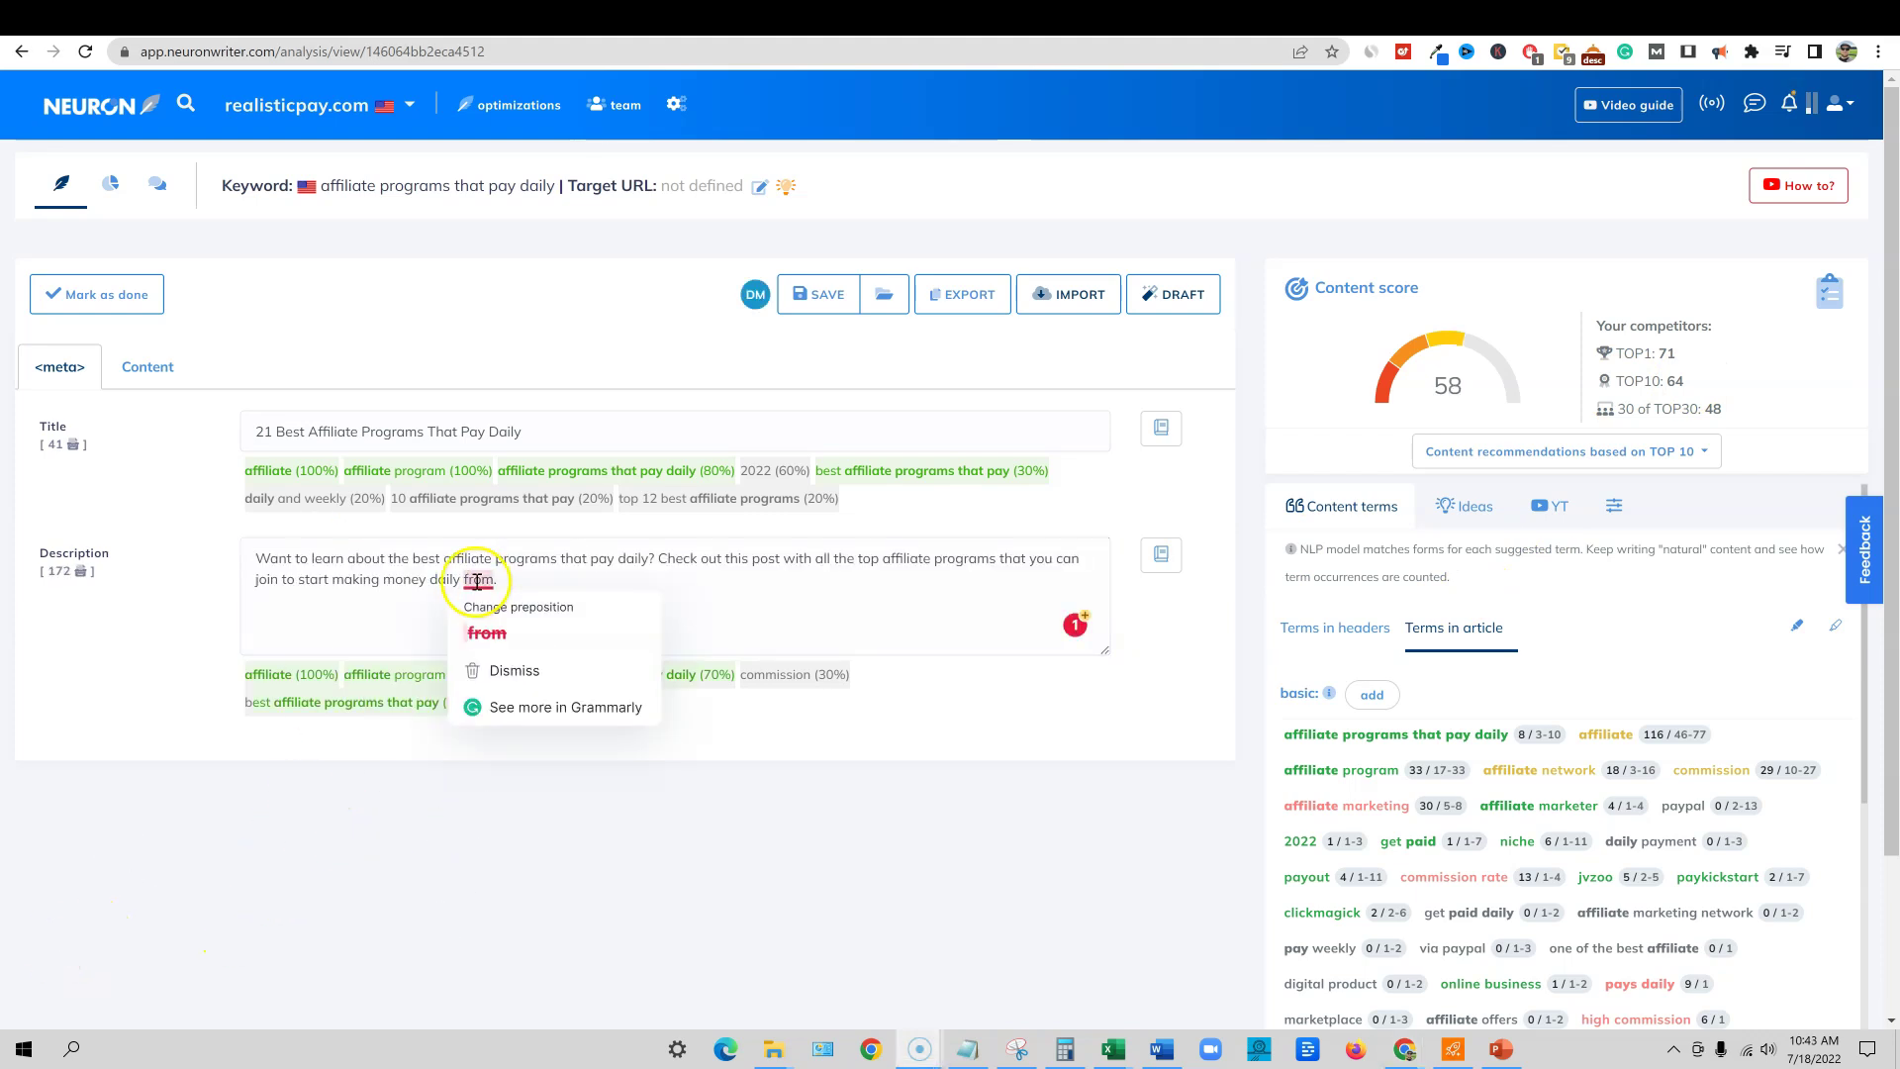
click(494, 635)
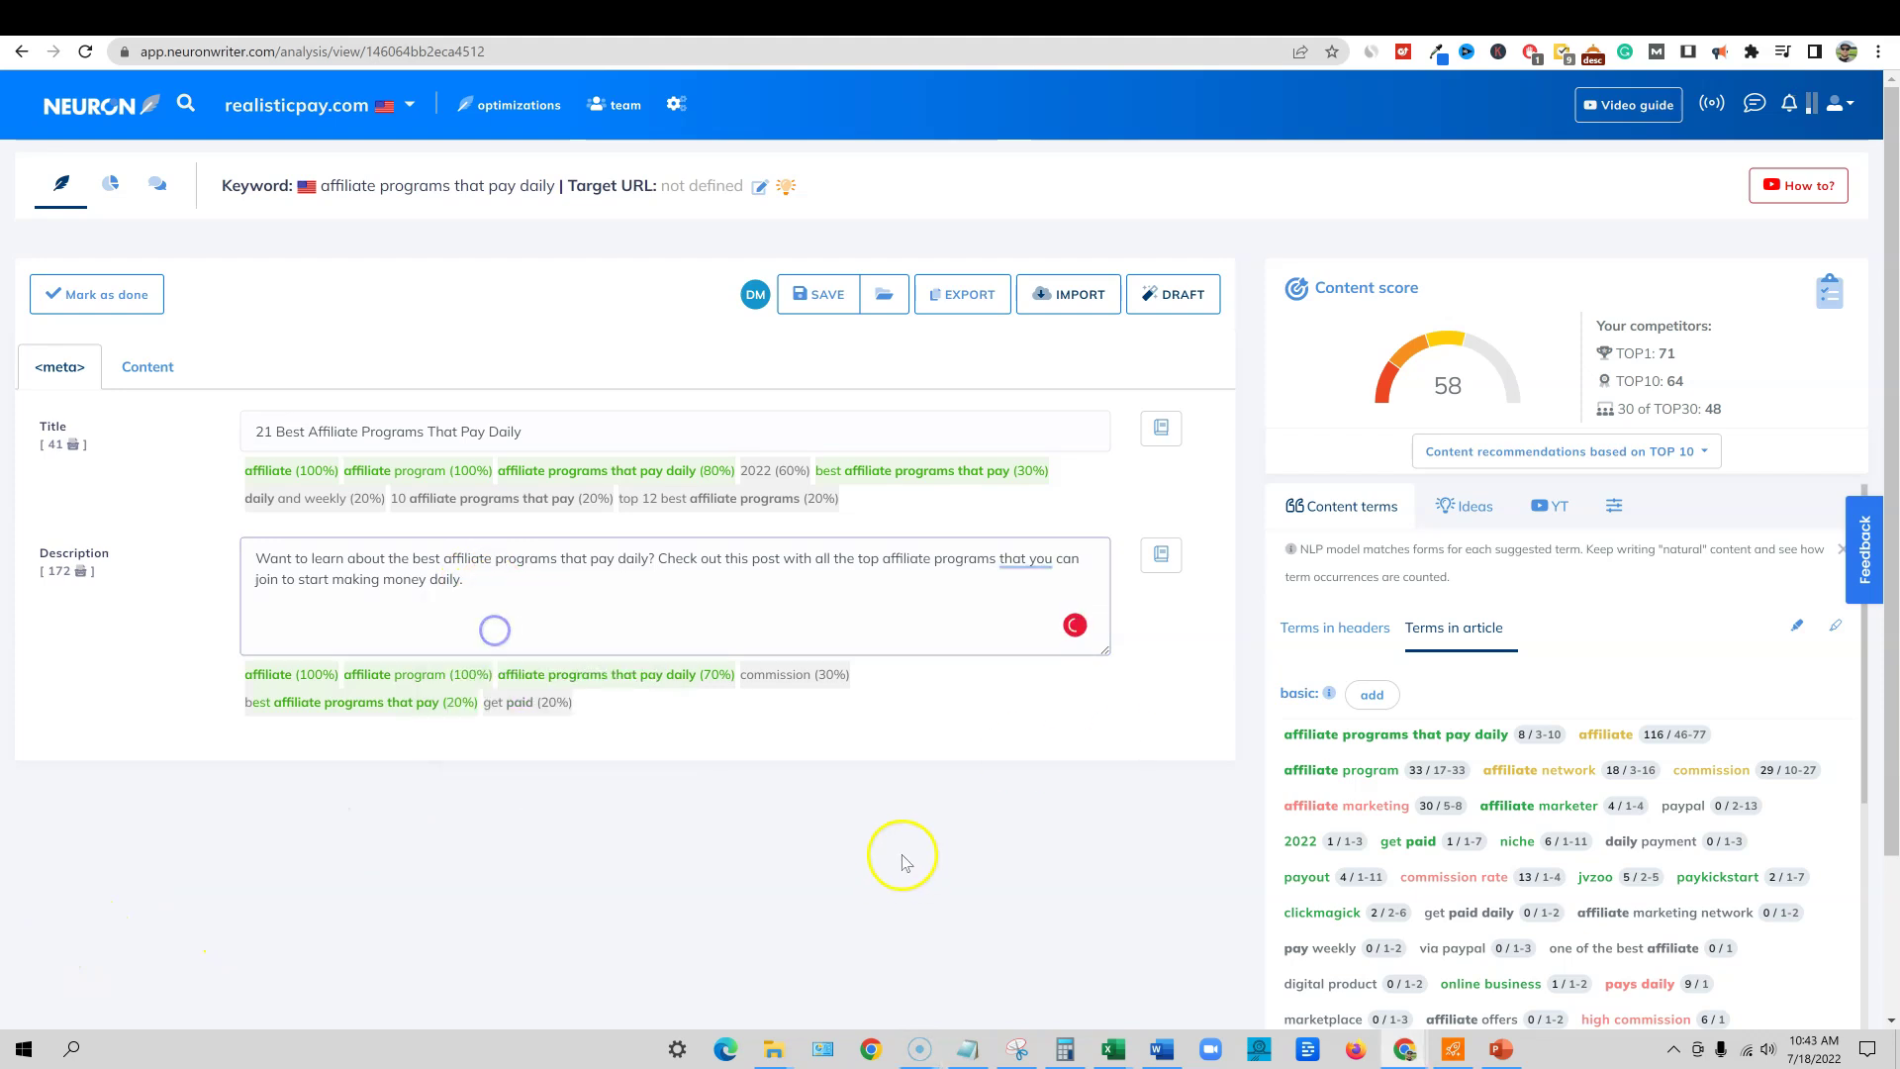
mouse_move(1033, 574)
click(1035, 613)
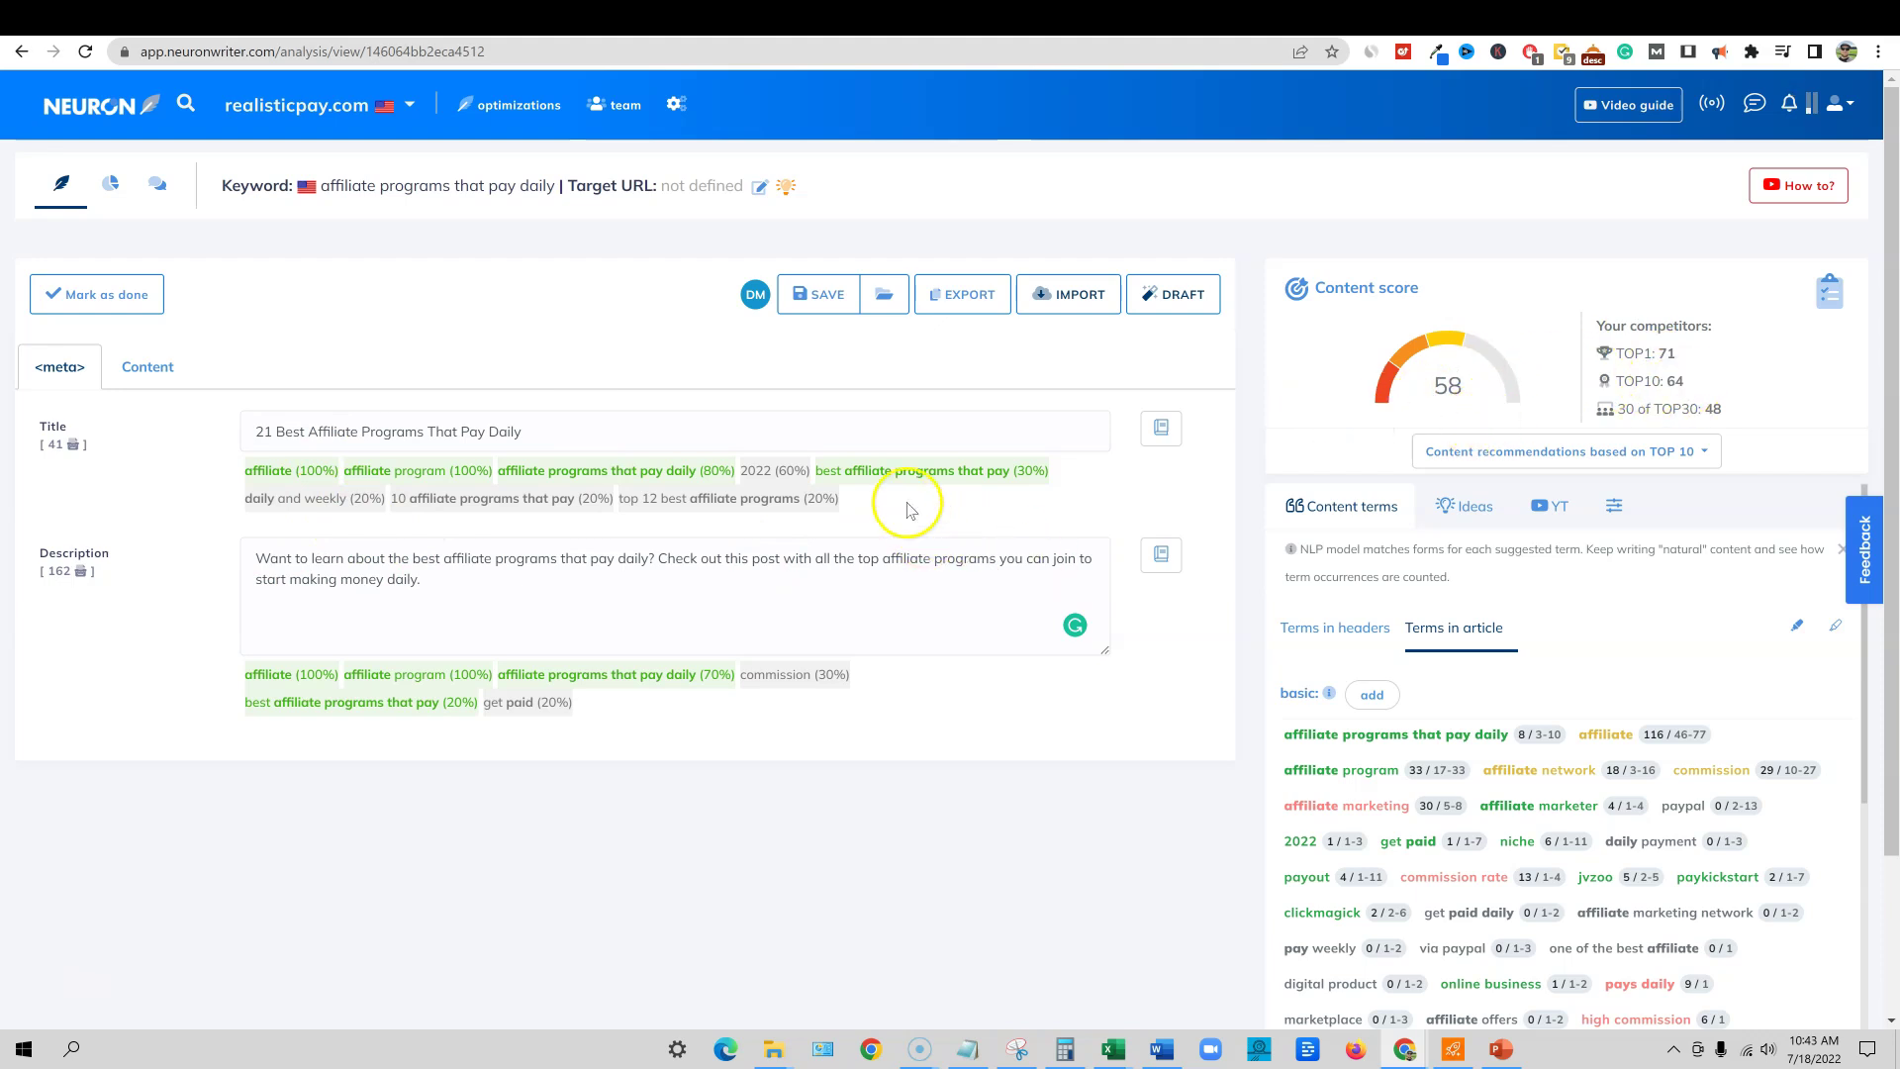
click(820, 302)
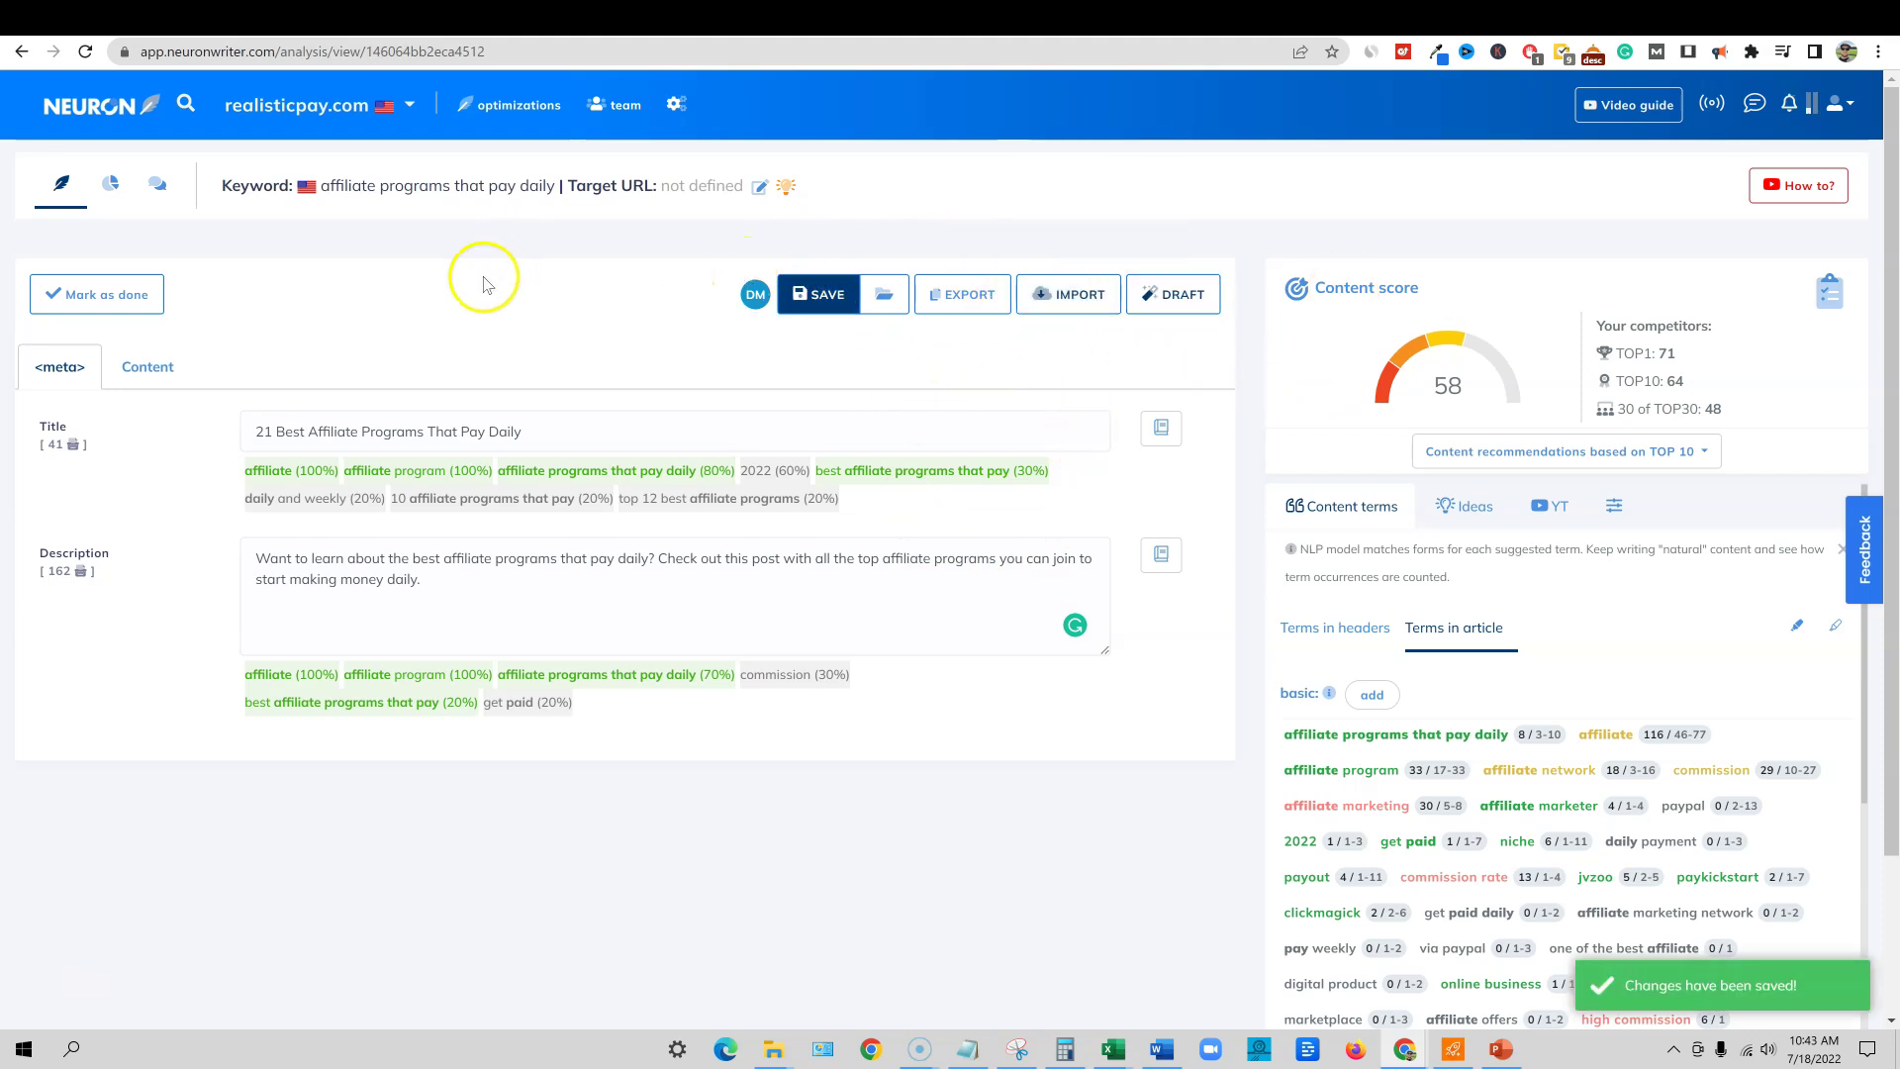
click(114, 188)
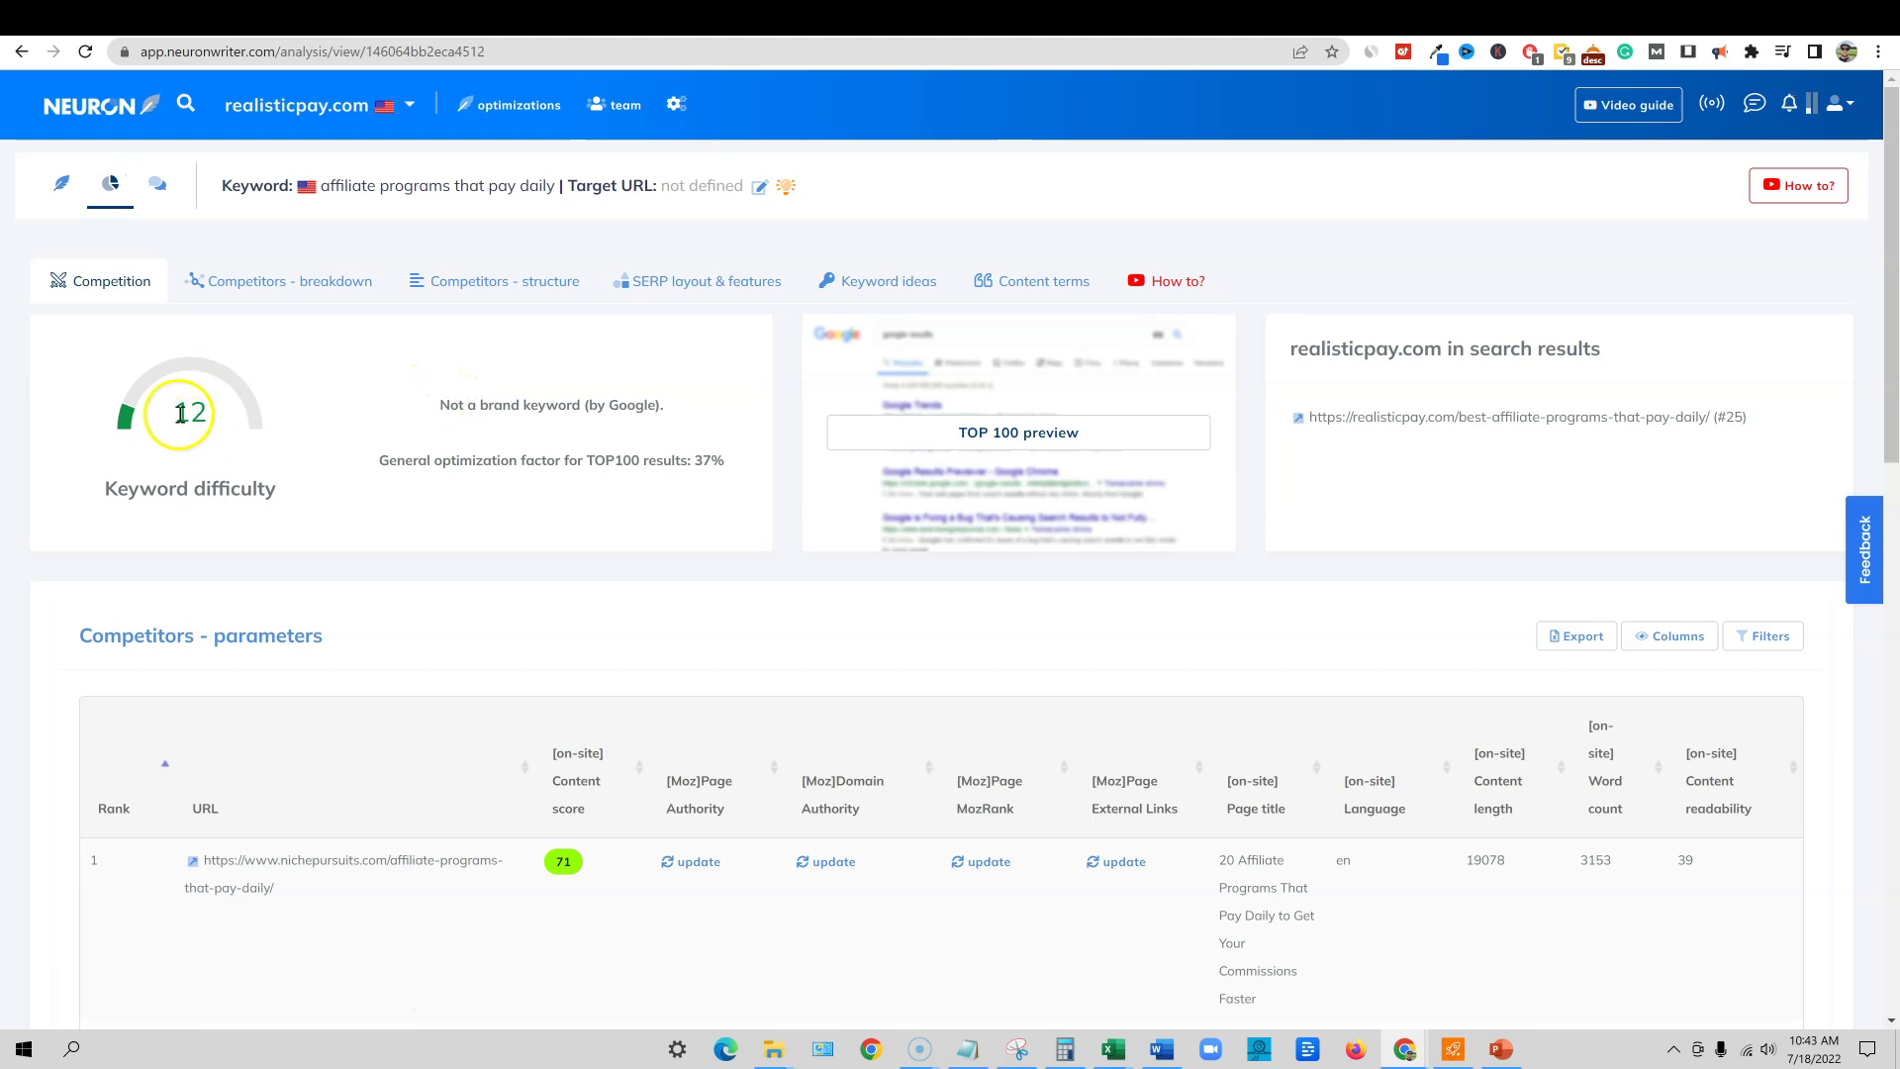
Step: Load Moz metrics for competitor pages, showing Page Authority 41, Domain Authority 51, MozRank 4.1
scroll(371, 447, down, 1)
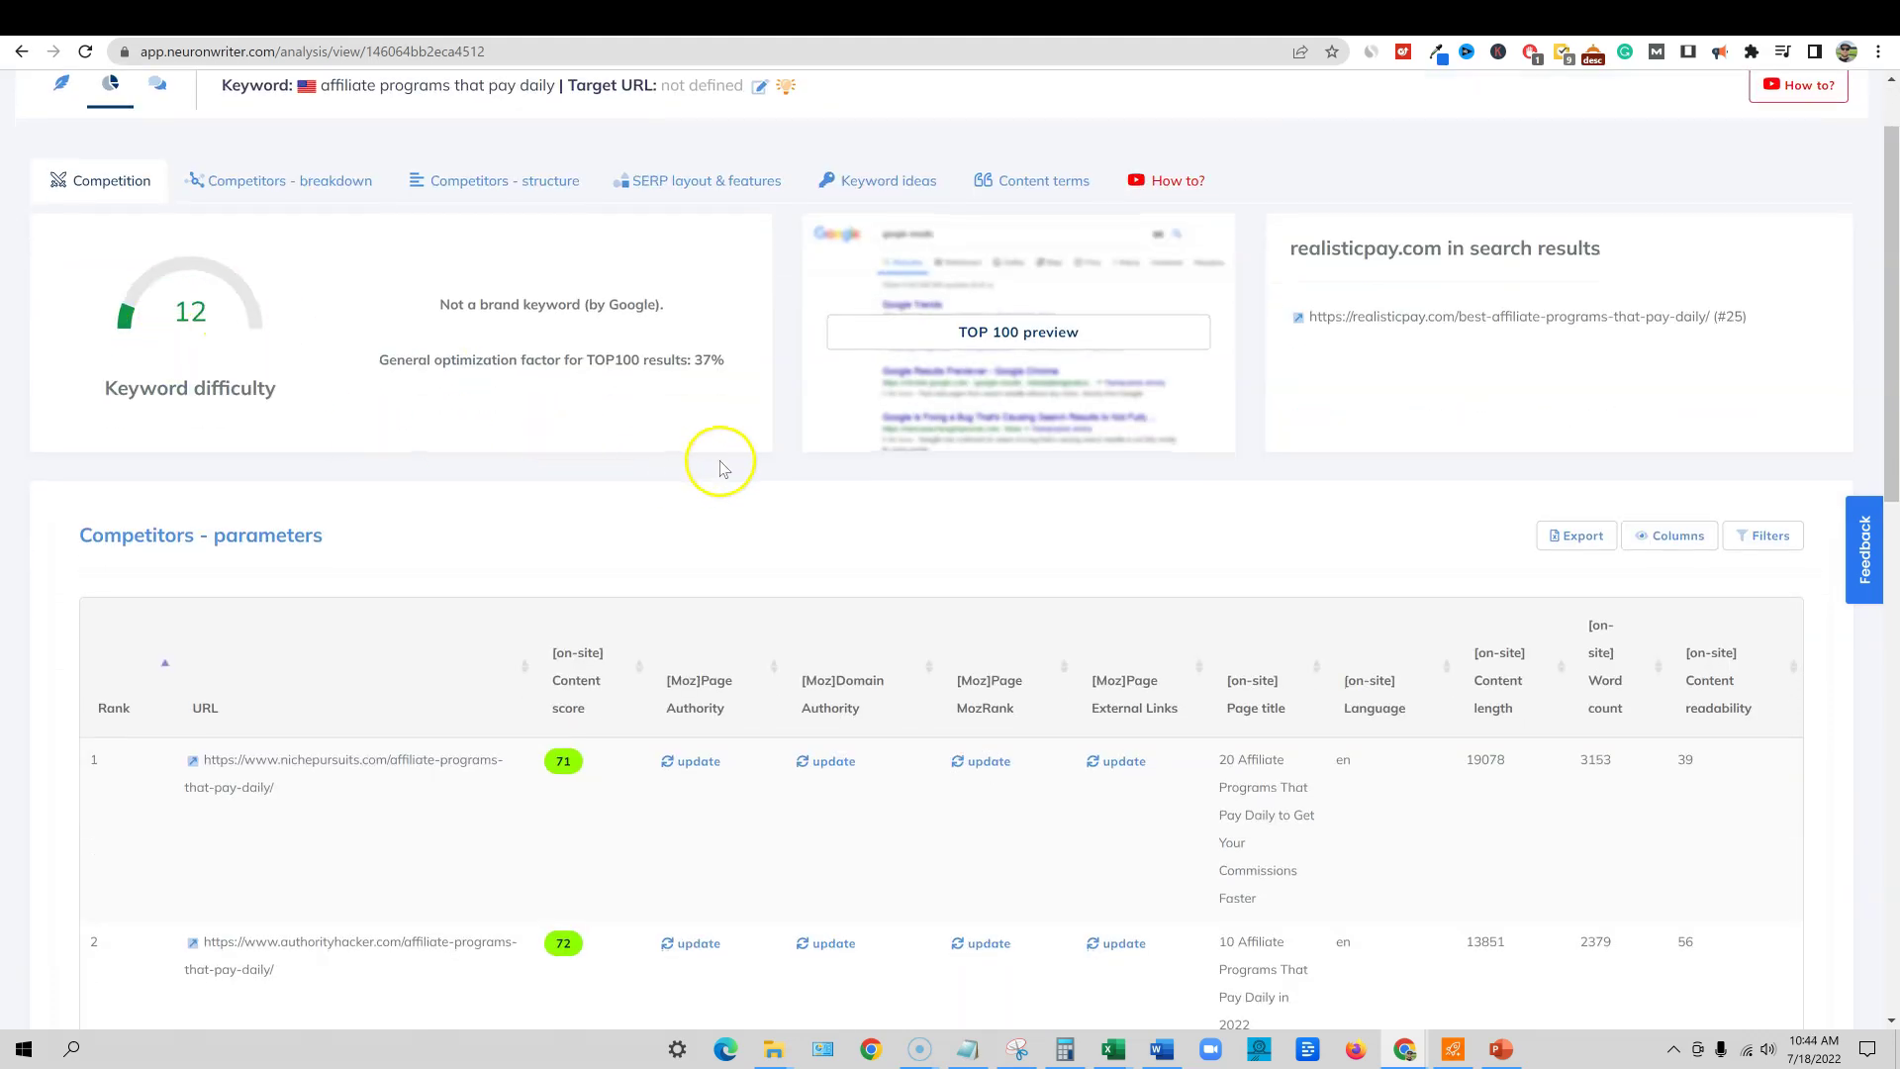
scroll(712, 458, down, 4)
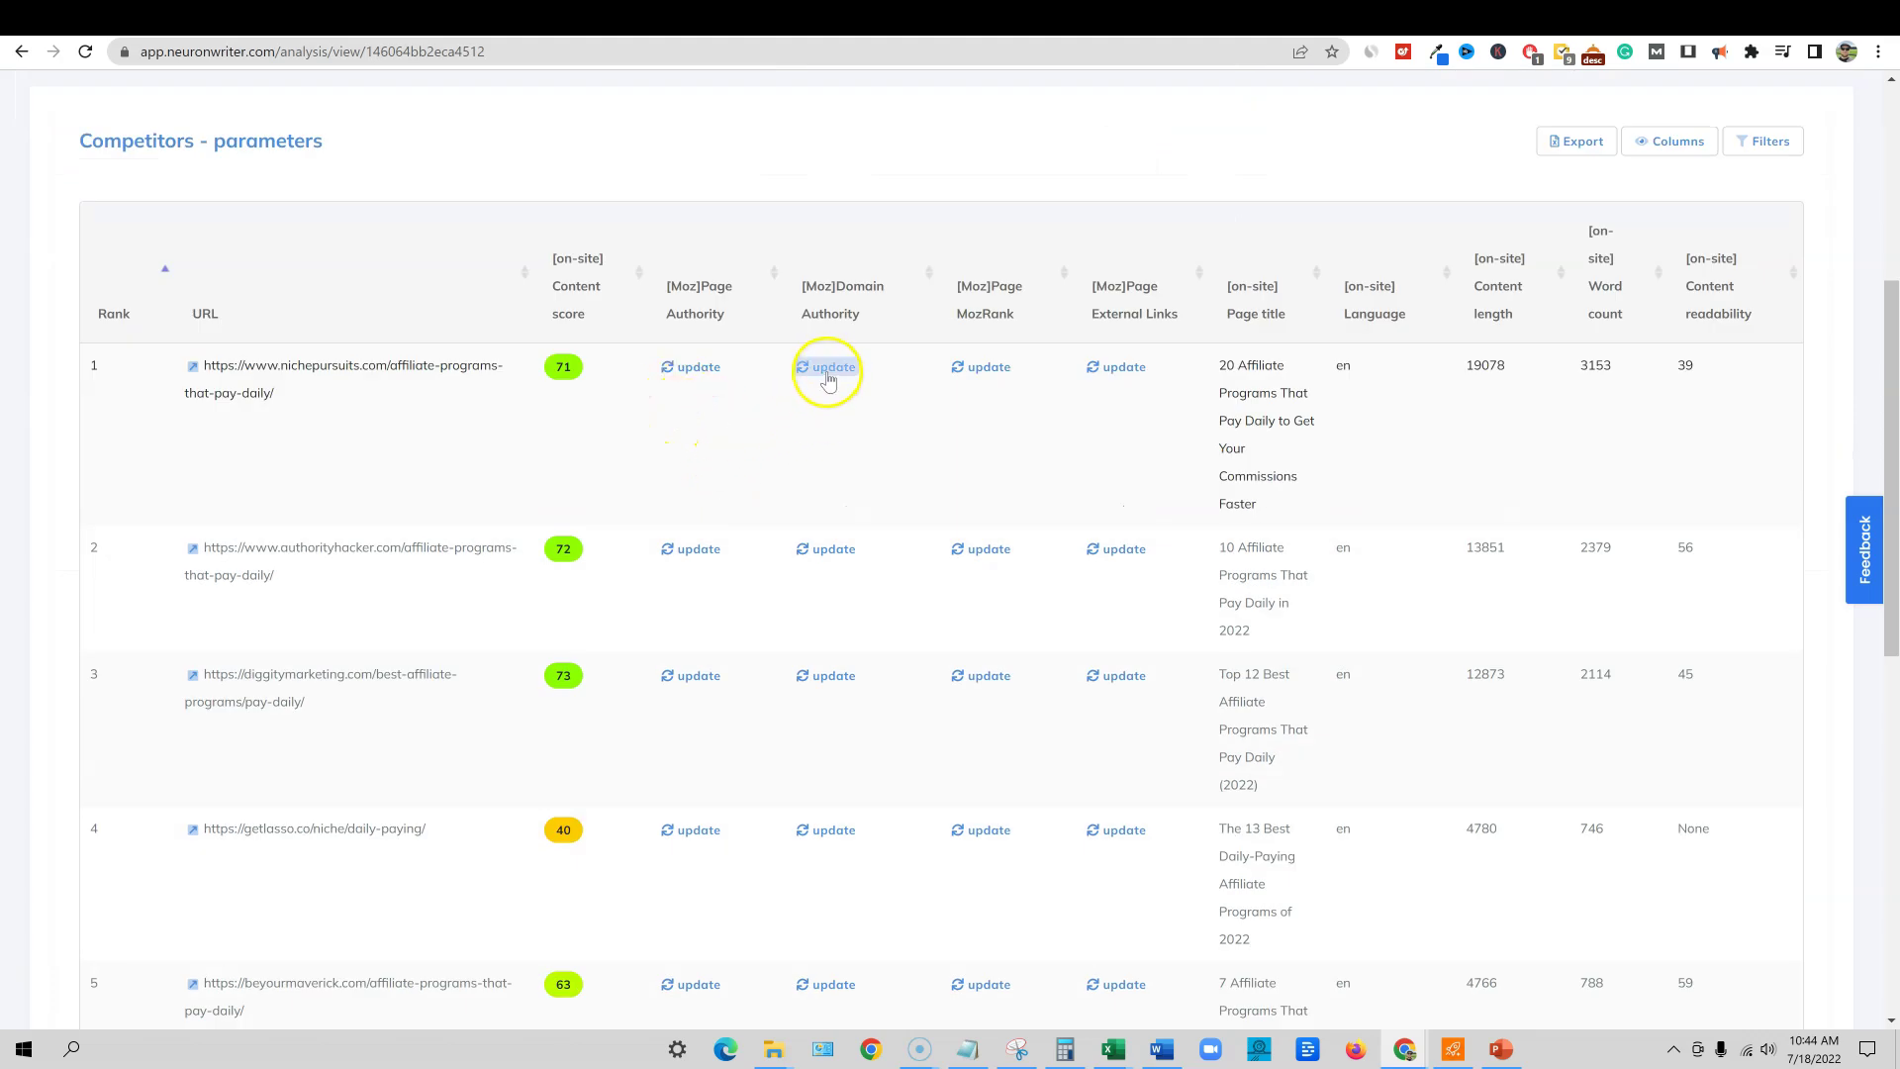
scroll(828, 376, down, 1)
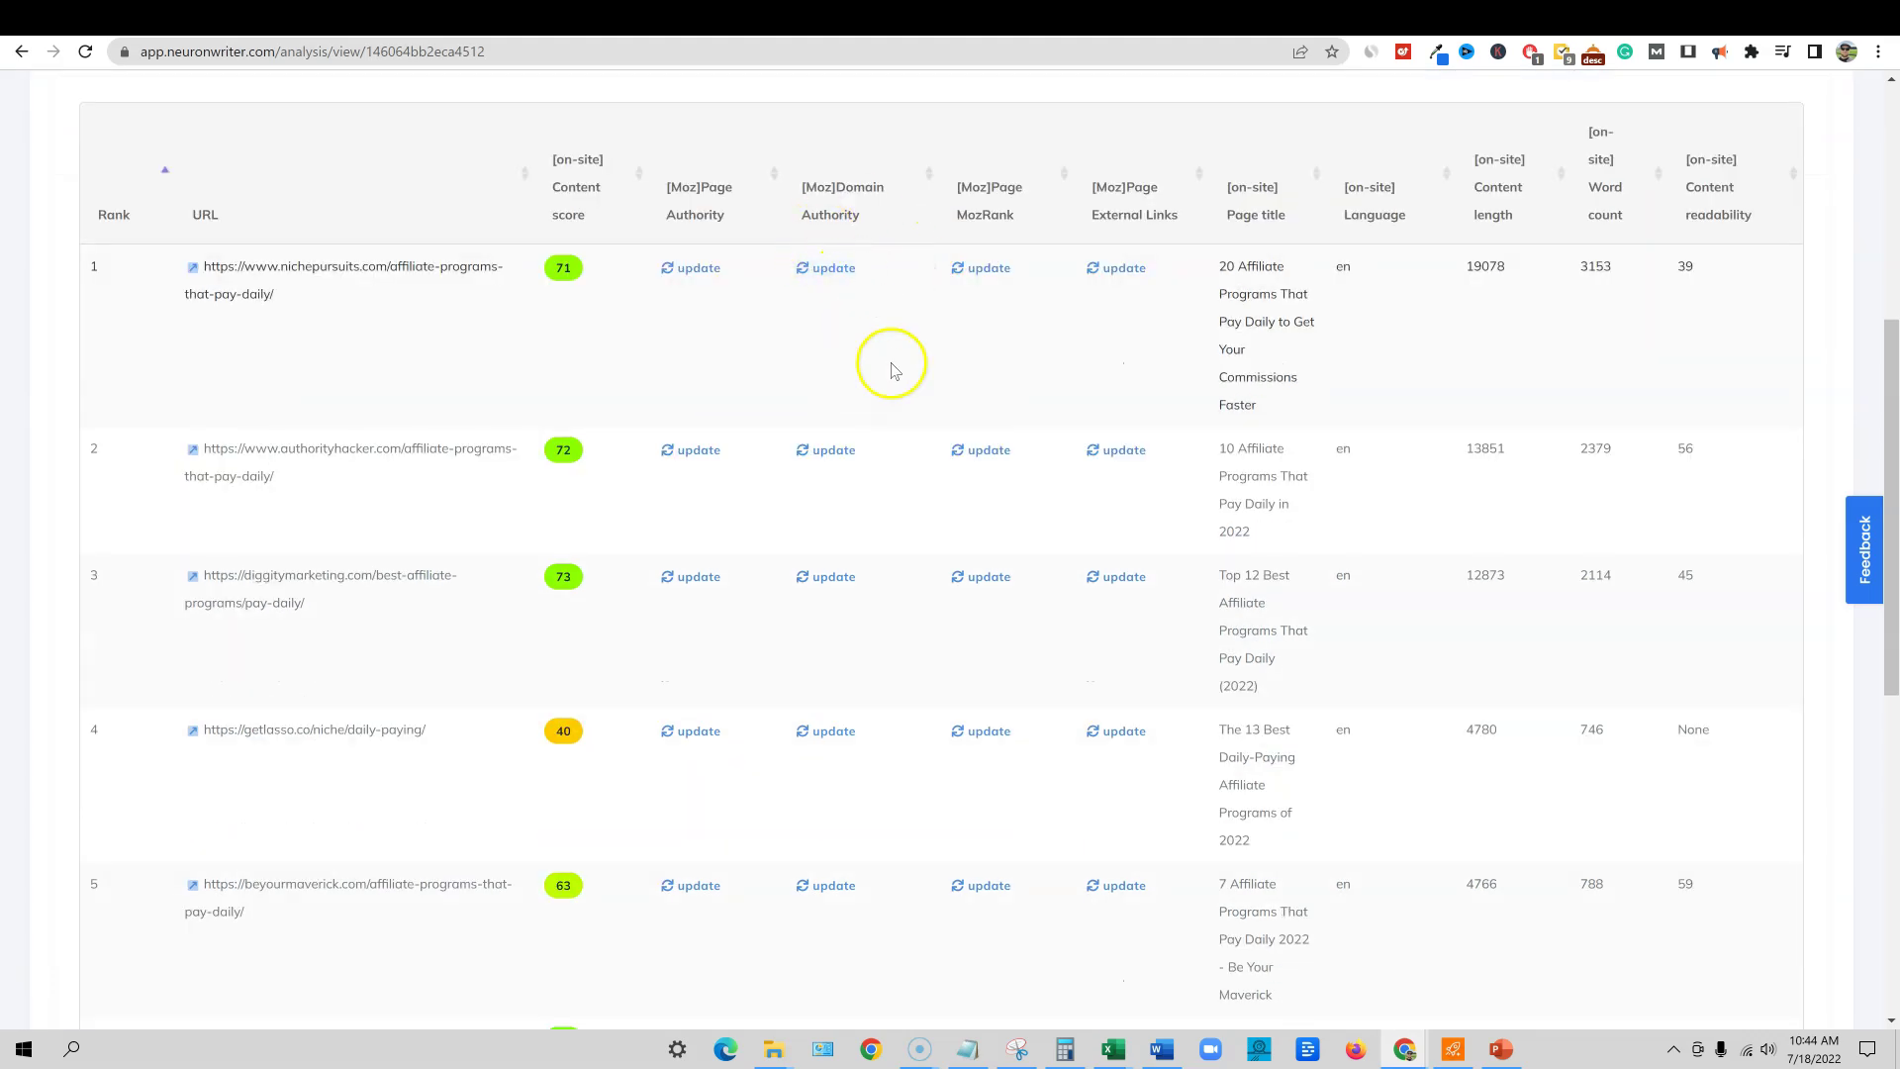
click(834, 268)
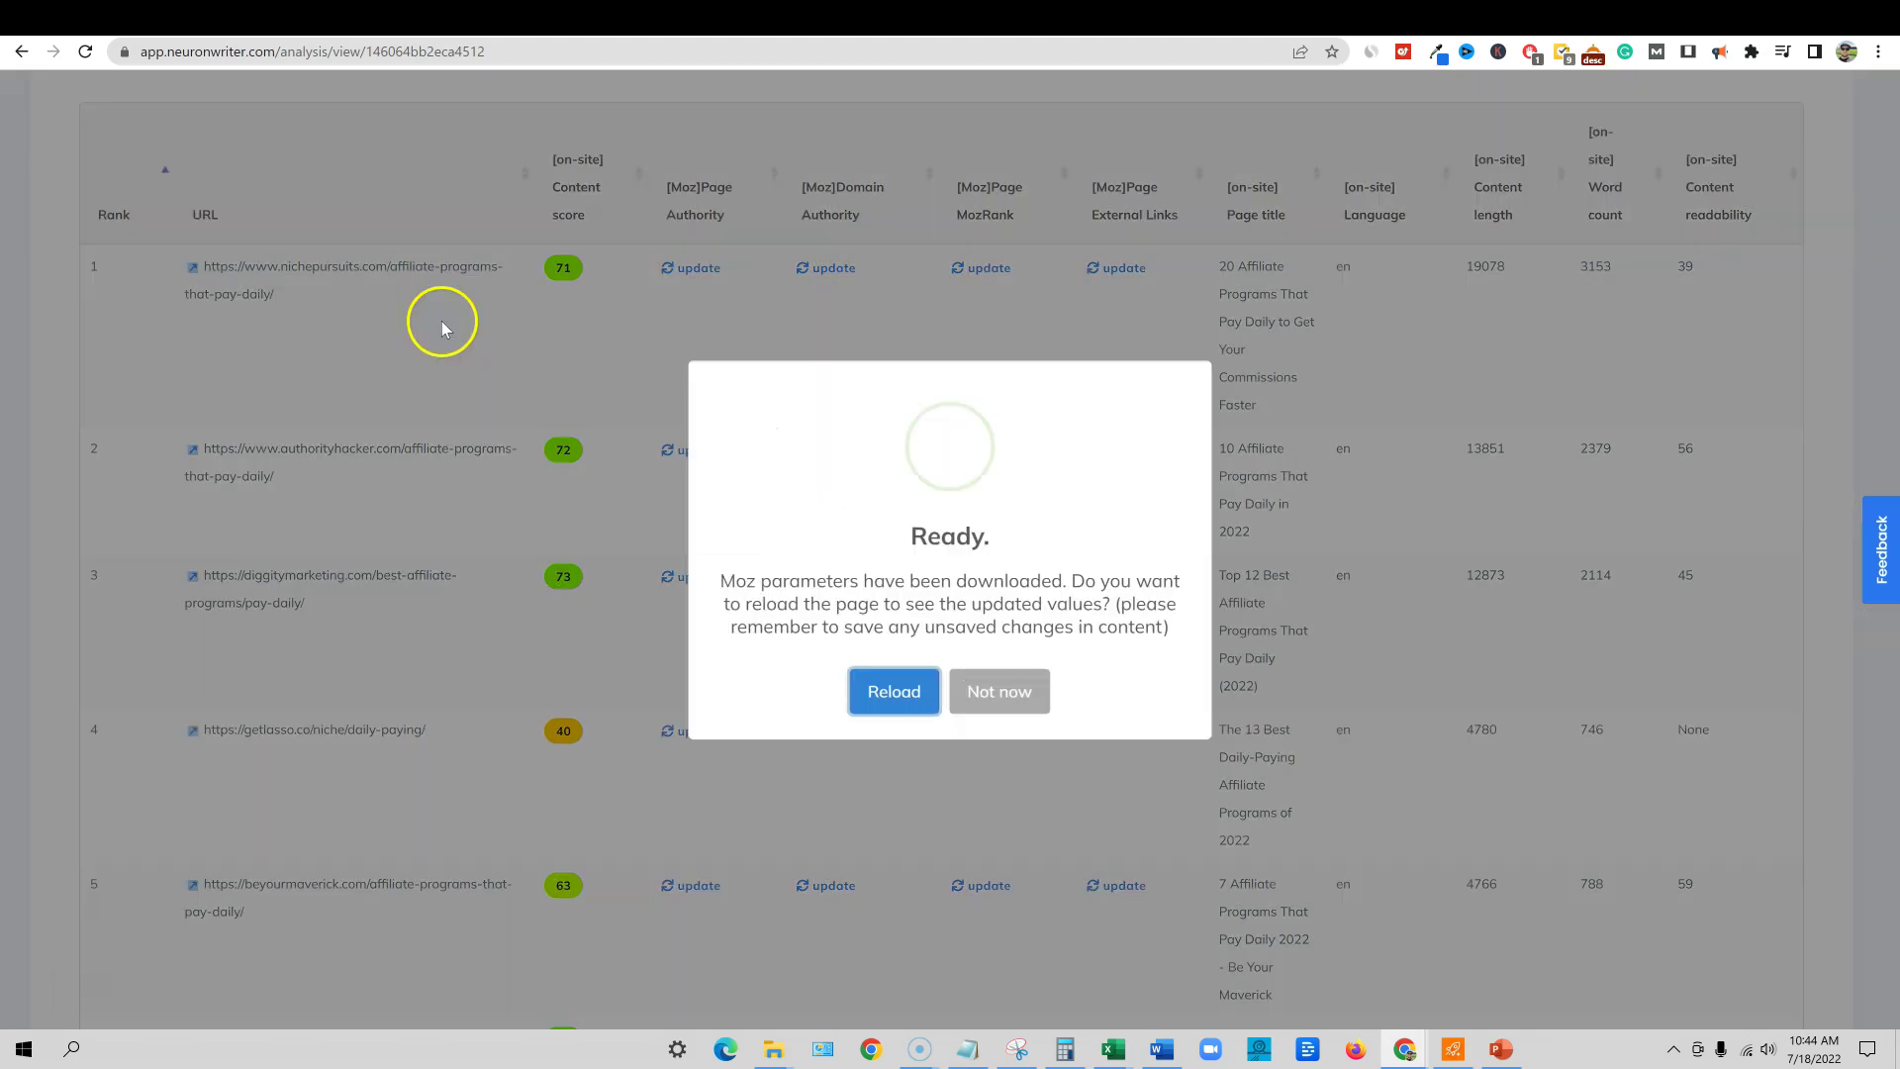
click(891, 688)
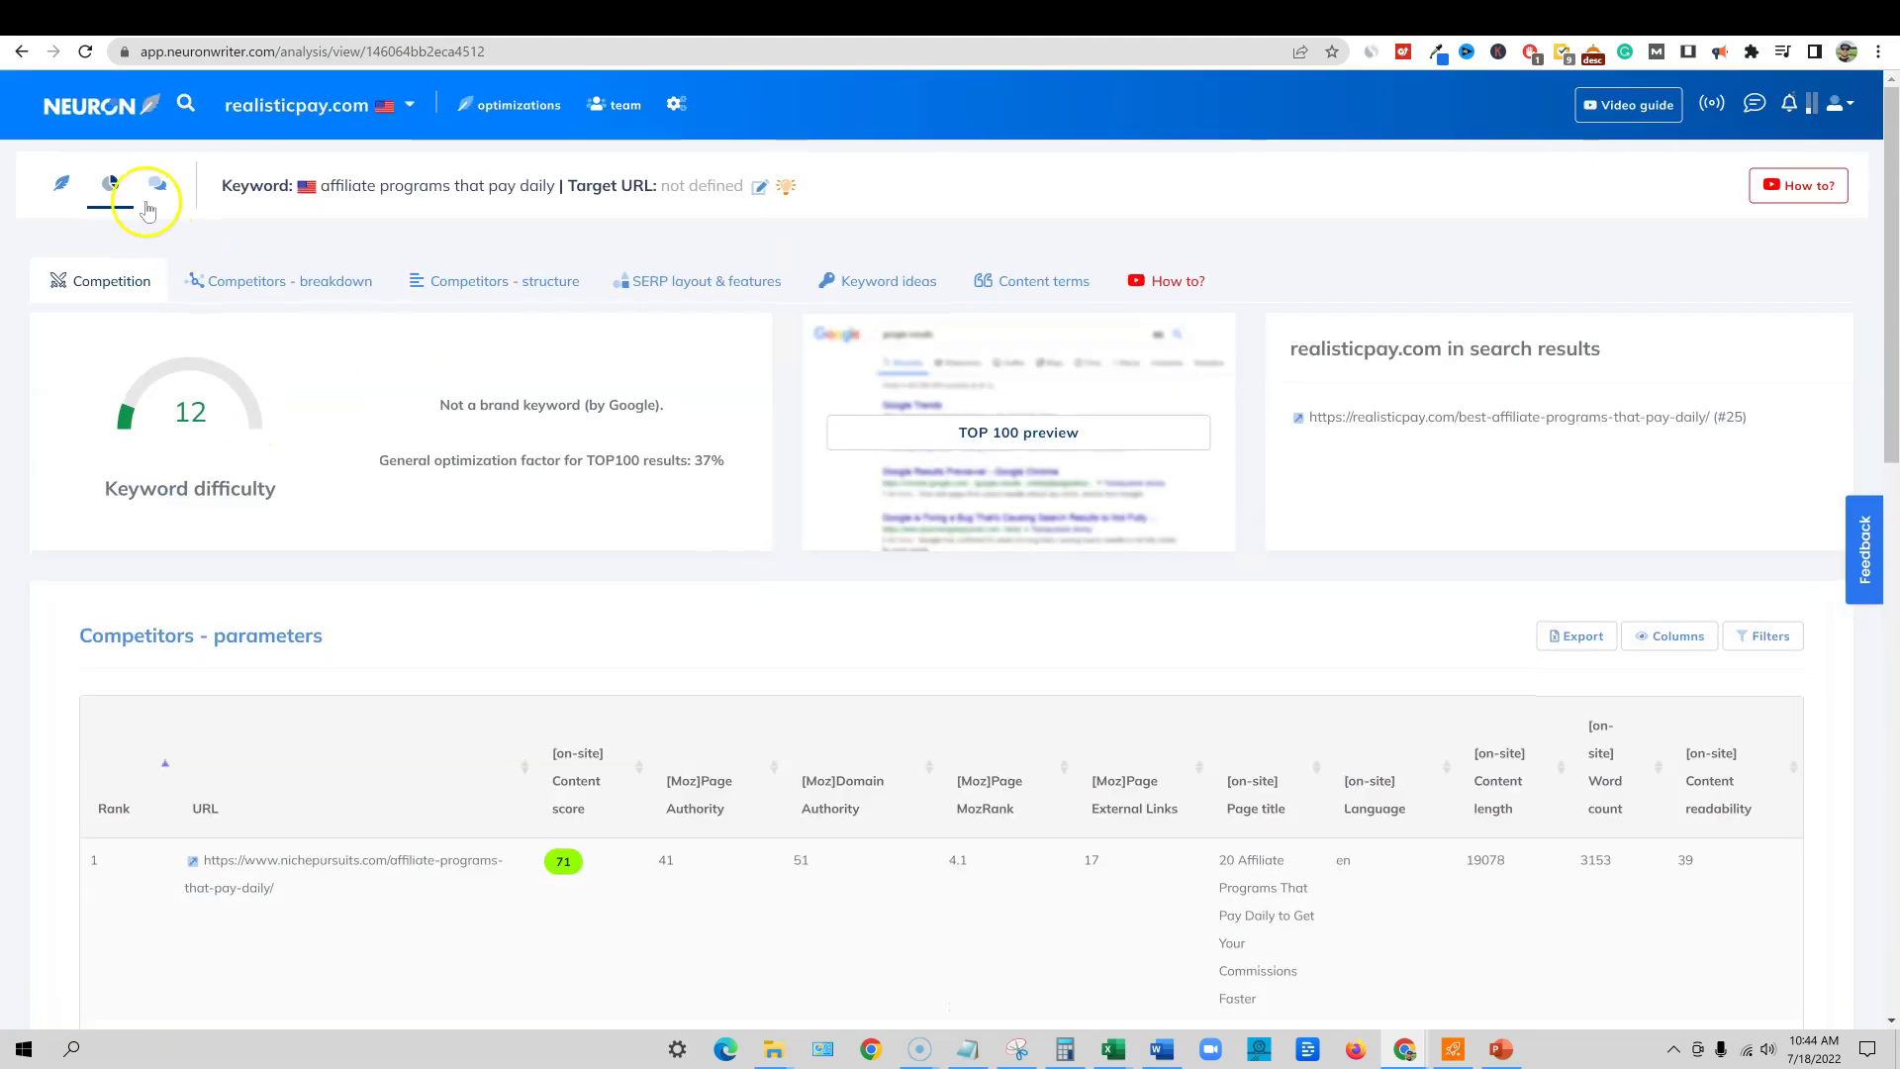
scroll(744, 619, down, 4)
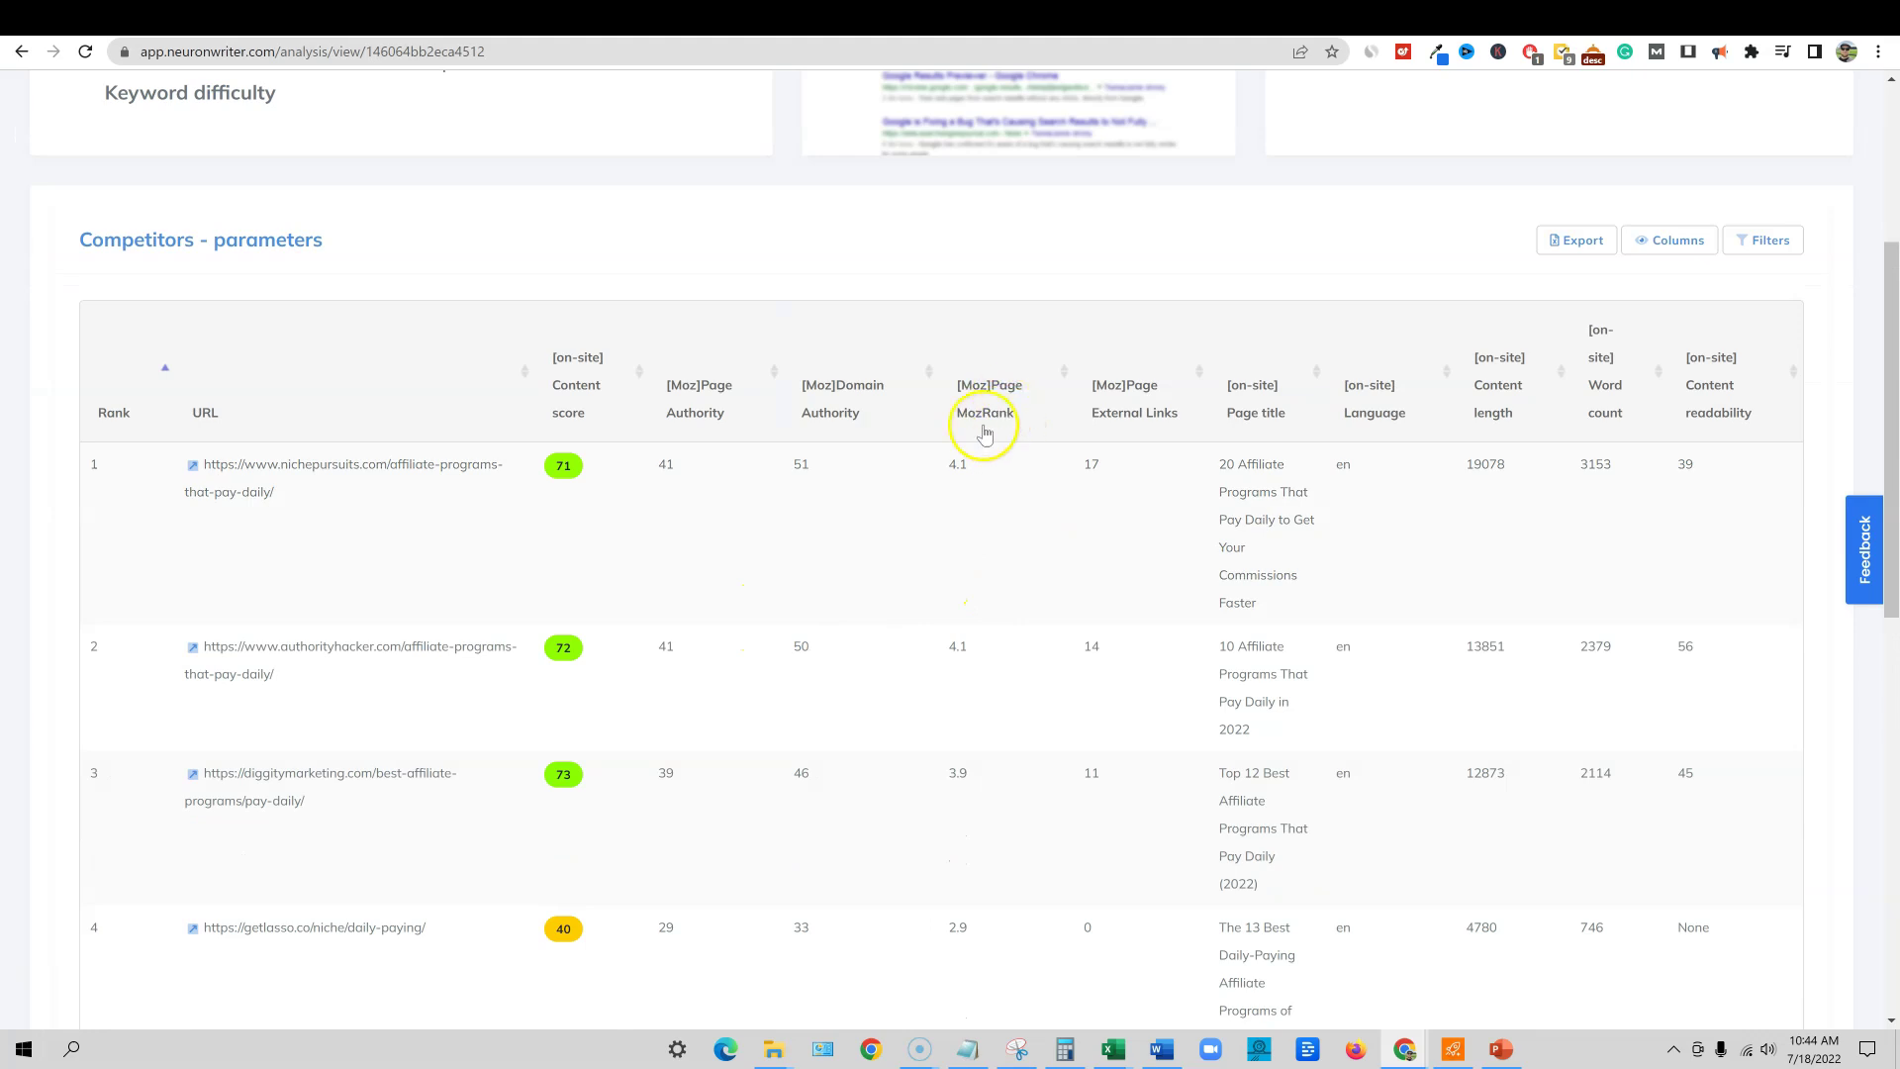
scroll(831, 475, down, 2)
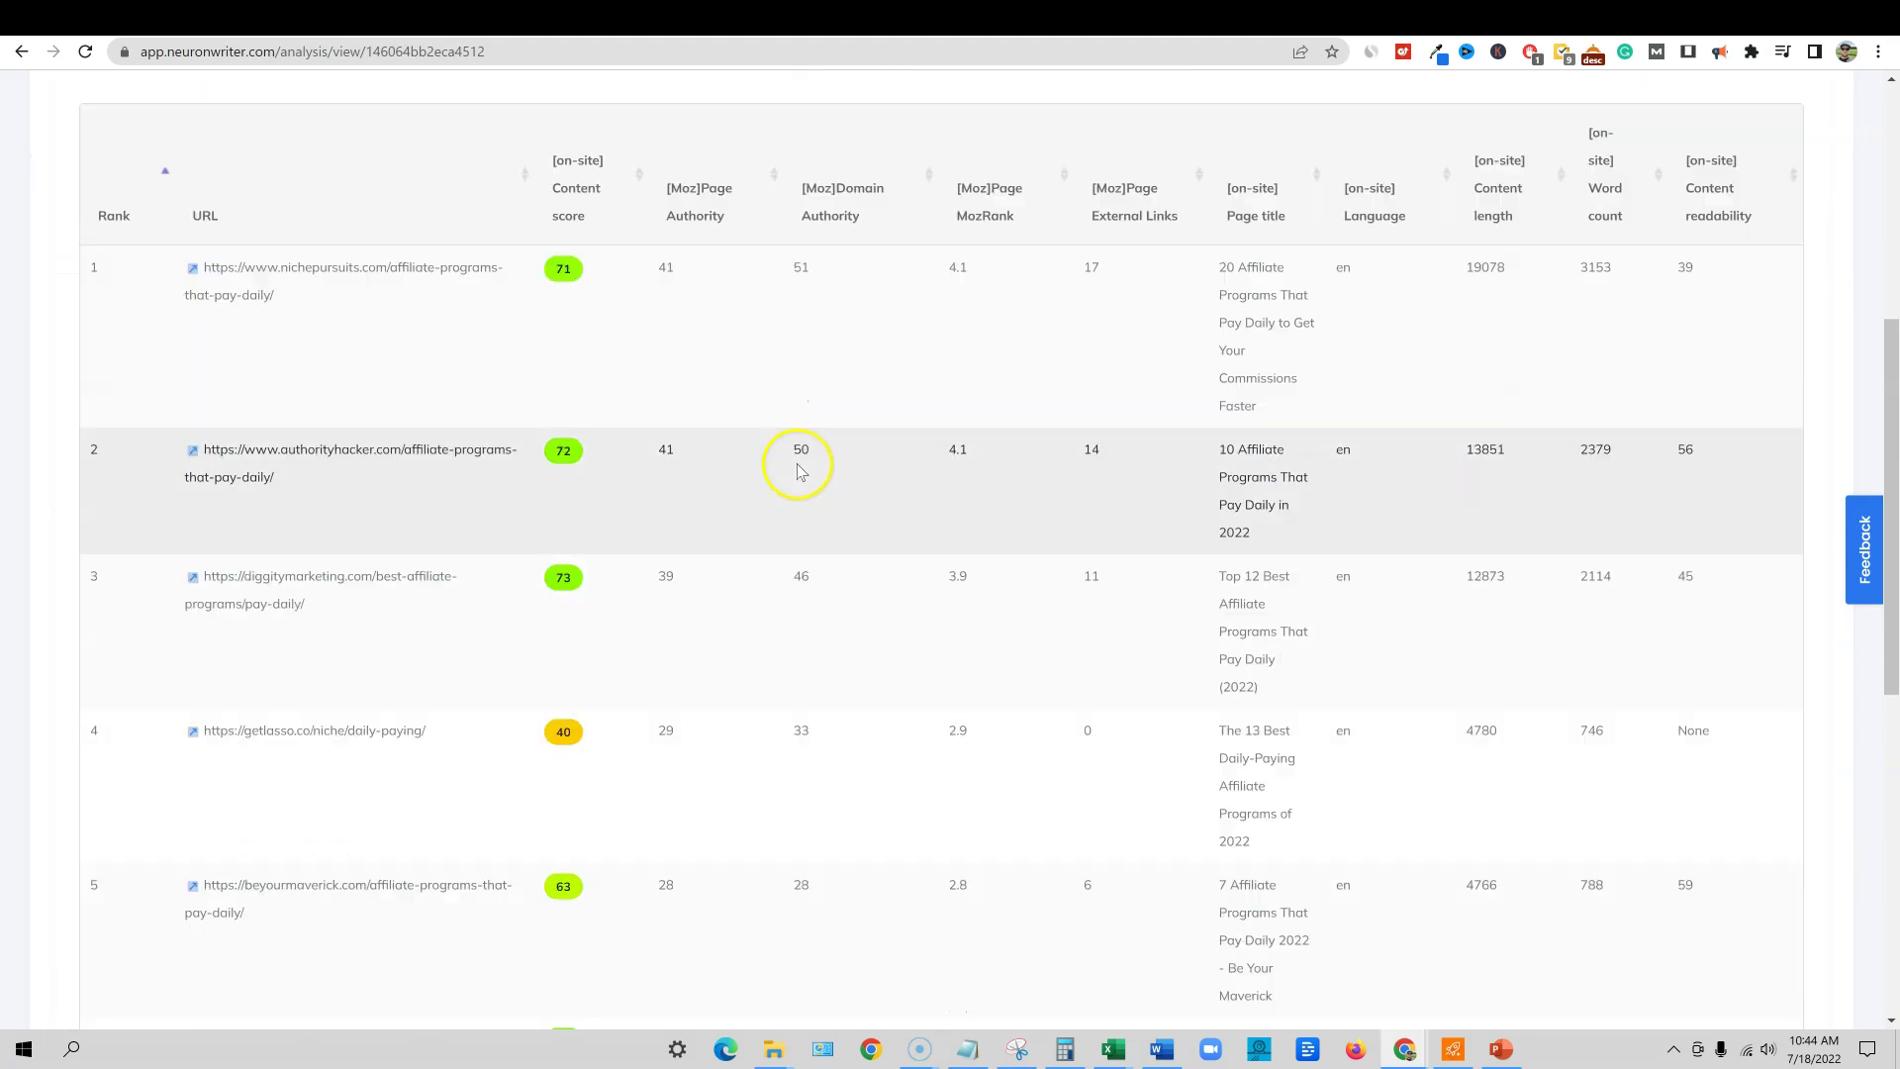
scroll(827, 692, down, 4)
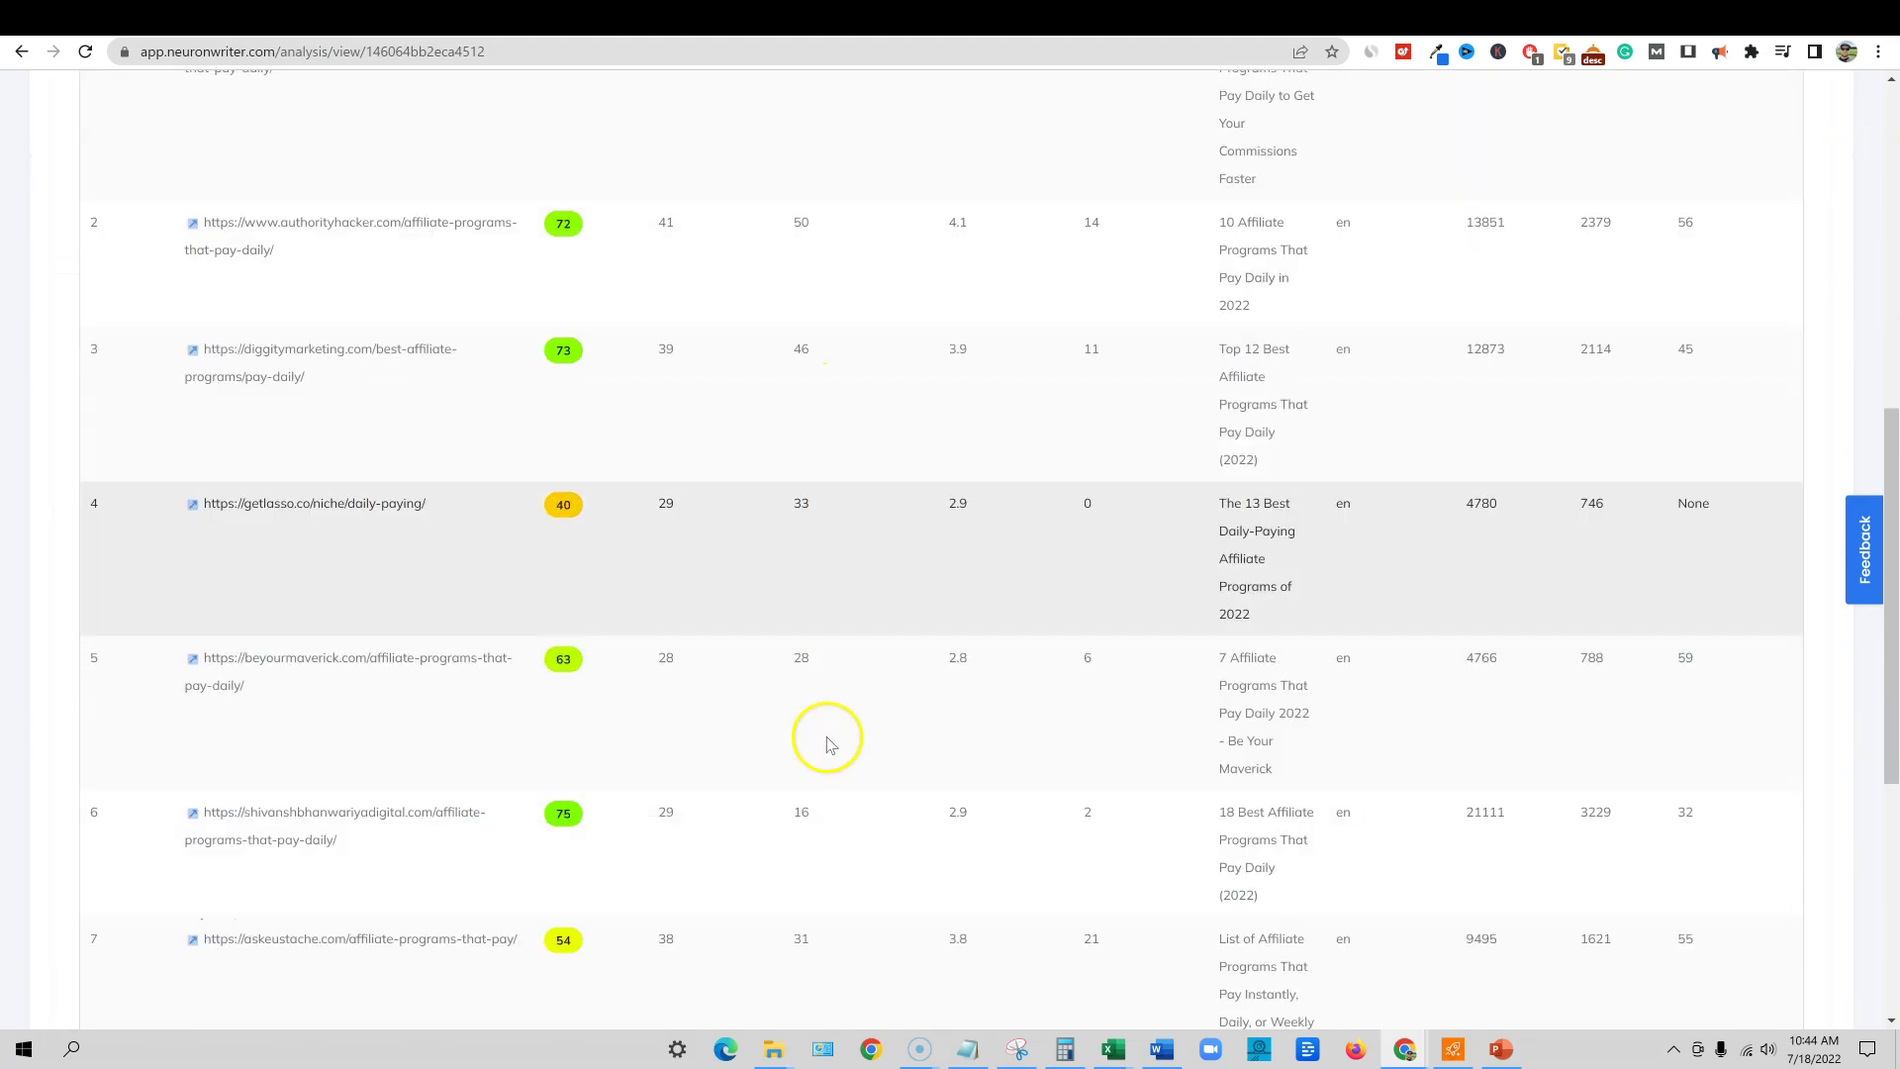
scroll(807, 513, down, 4)
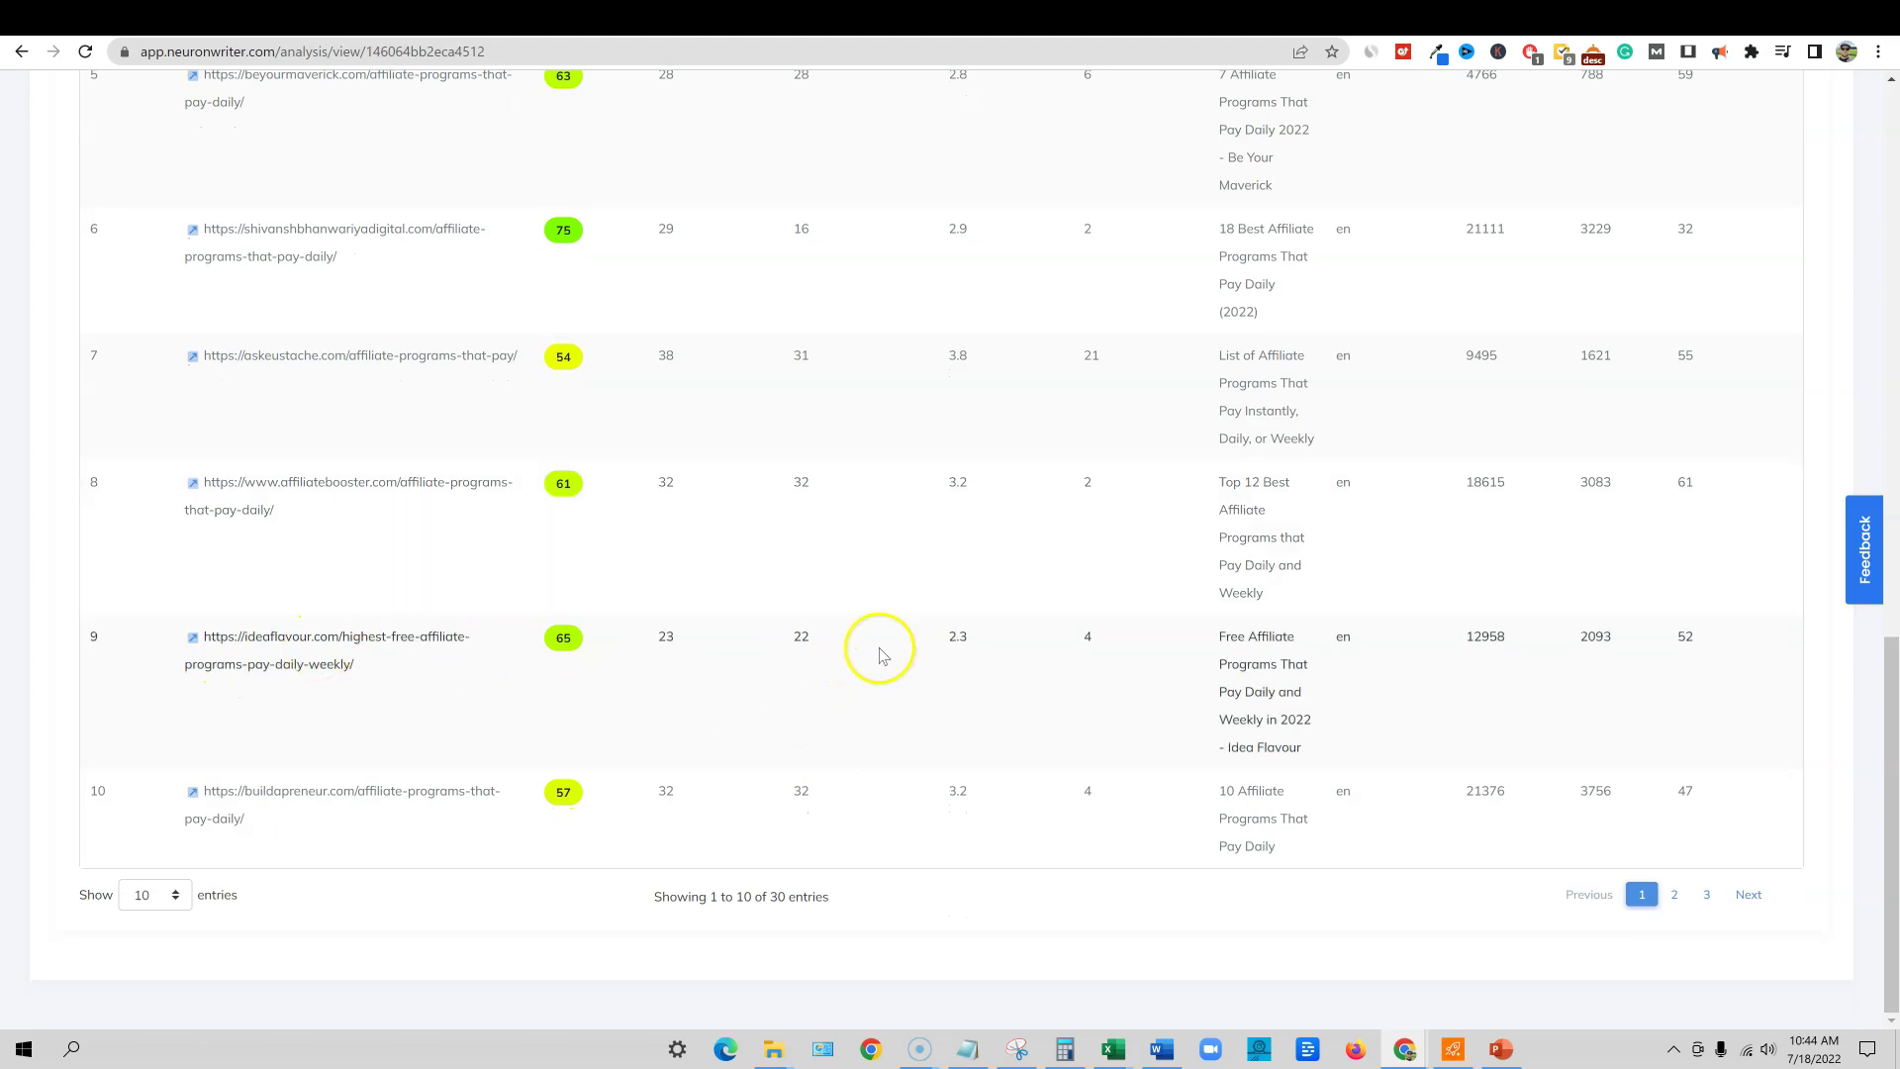
scroll(574, 702, up, 1)
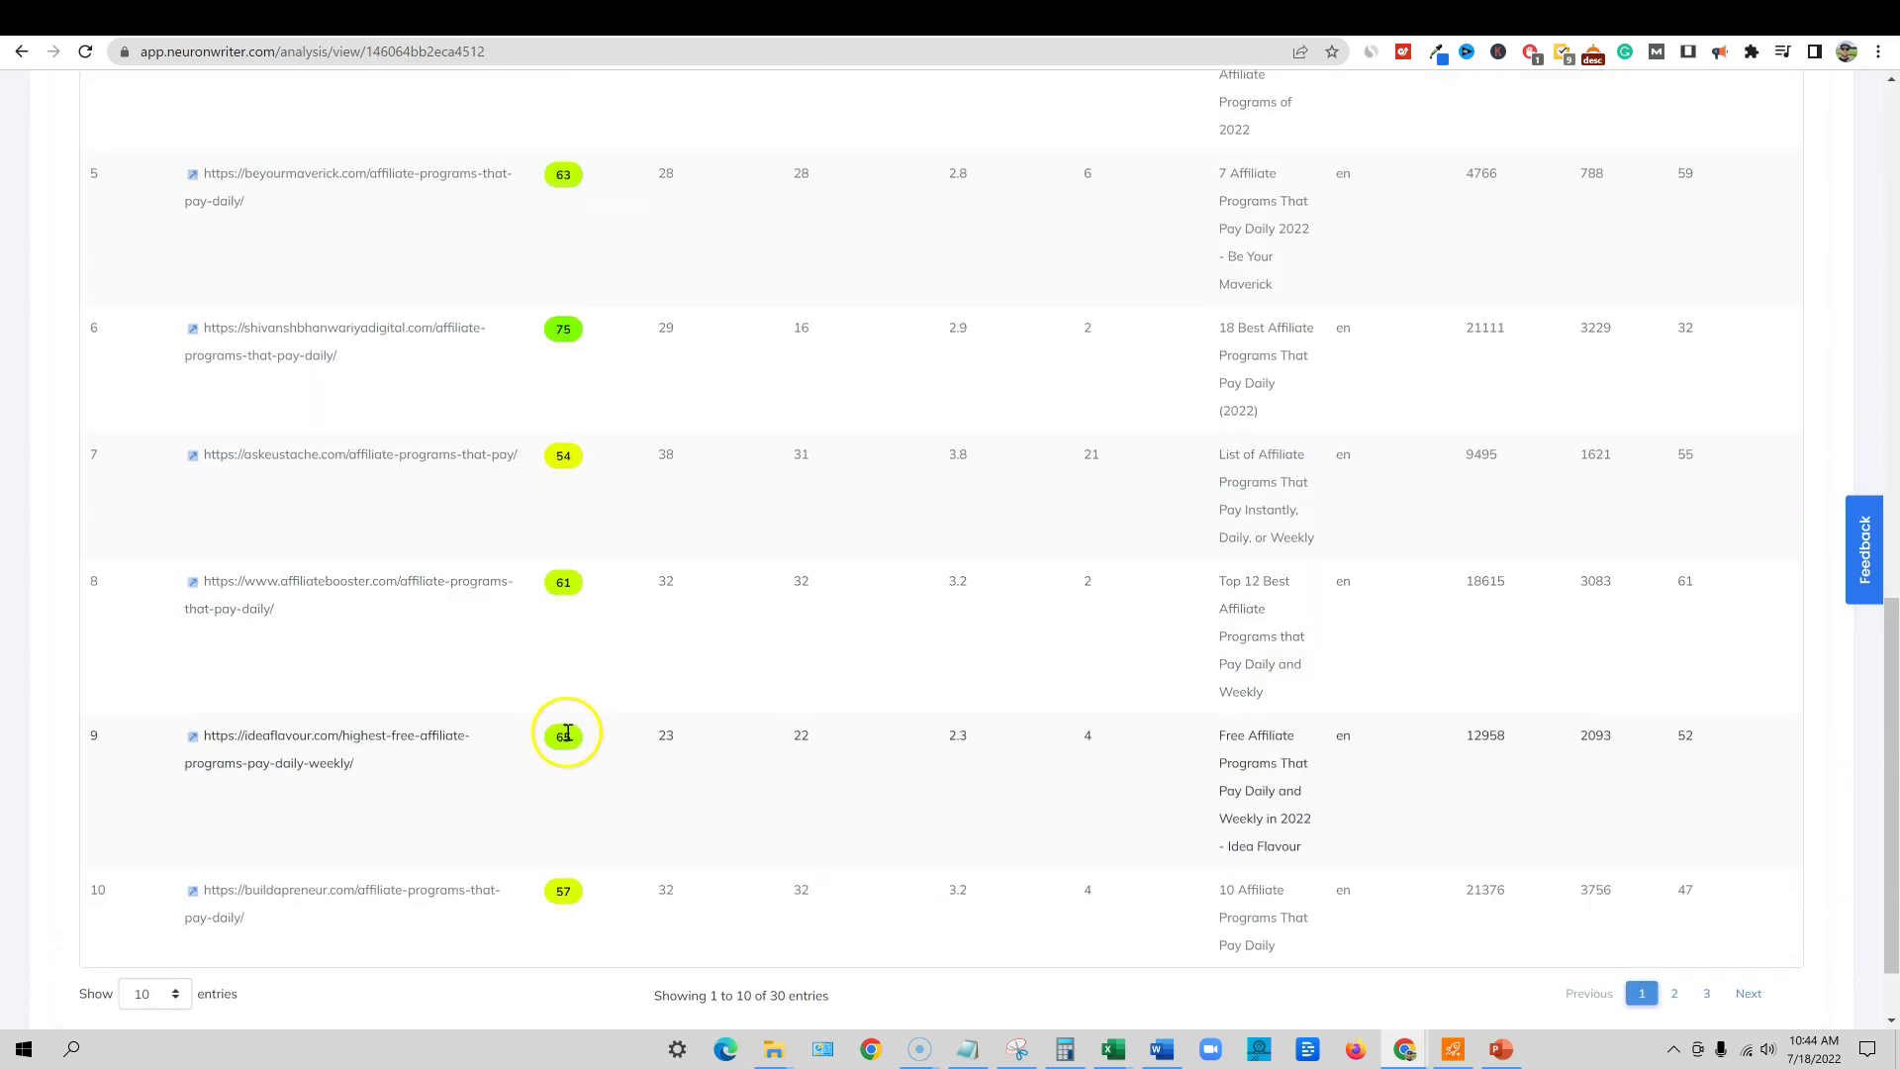
scroll(735, 775, up, 1)
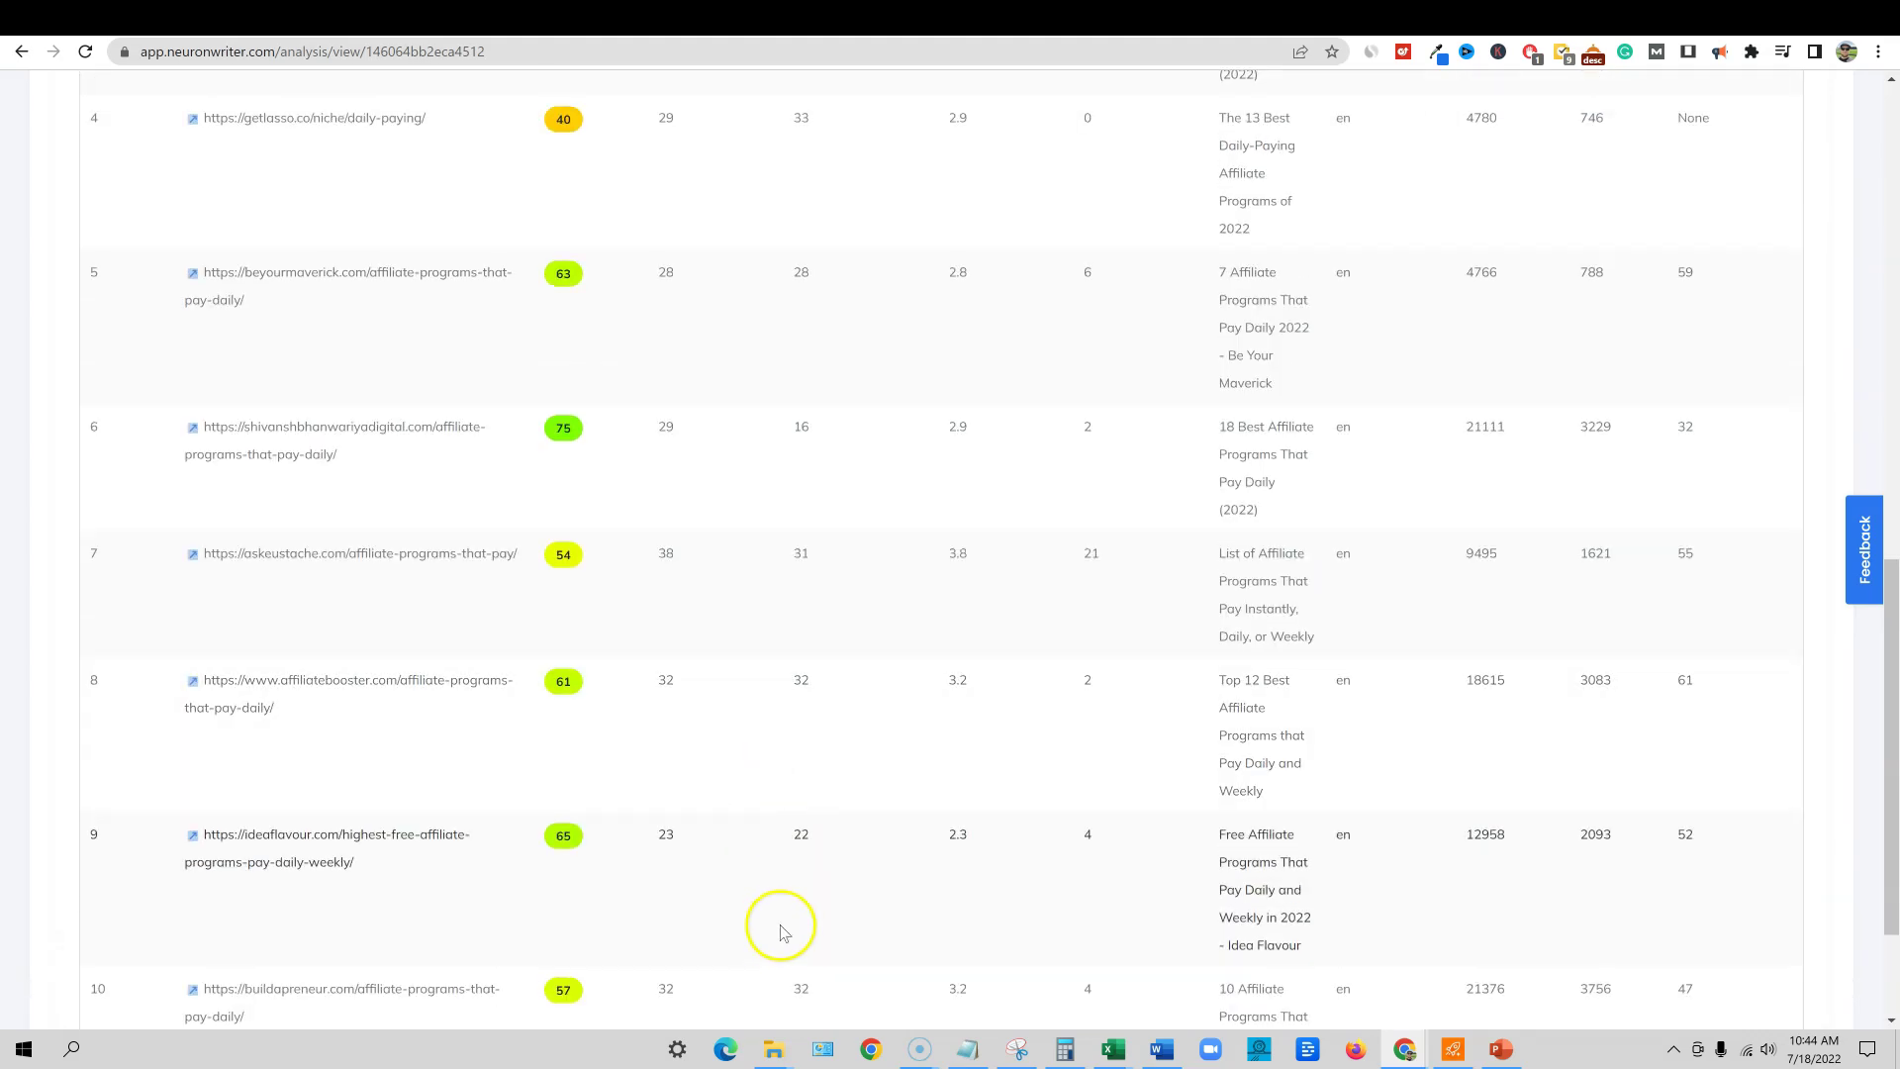
scroll(821, 920, down, 1)
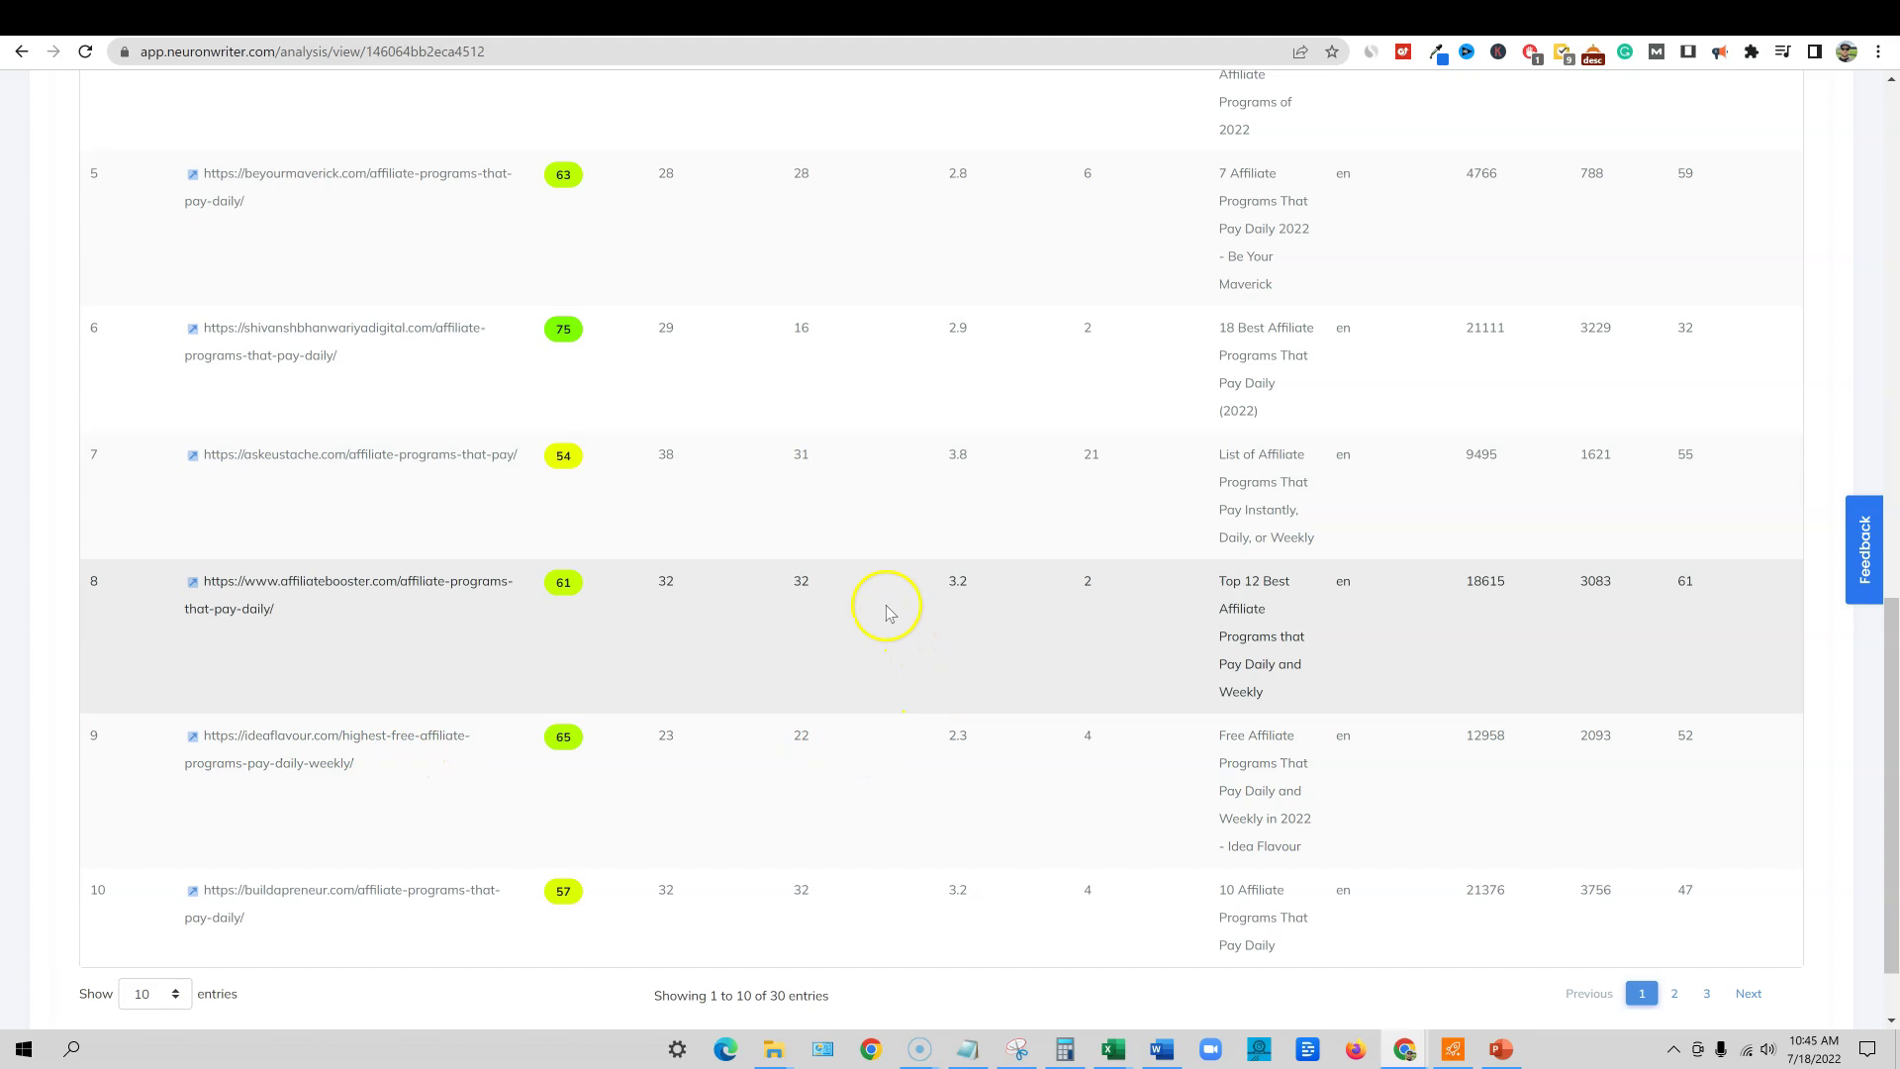
scroll(886, 611, up, 2)
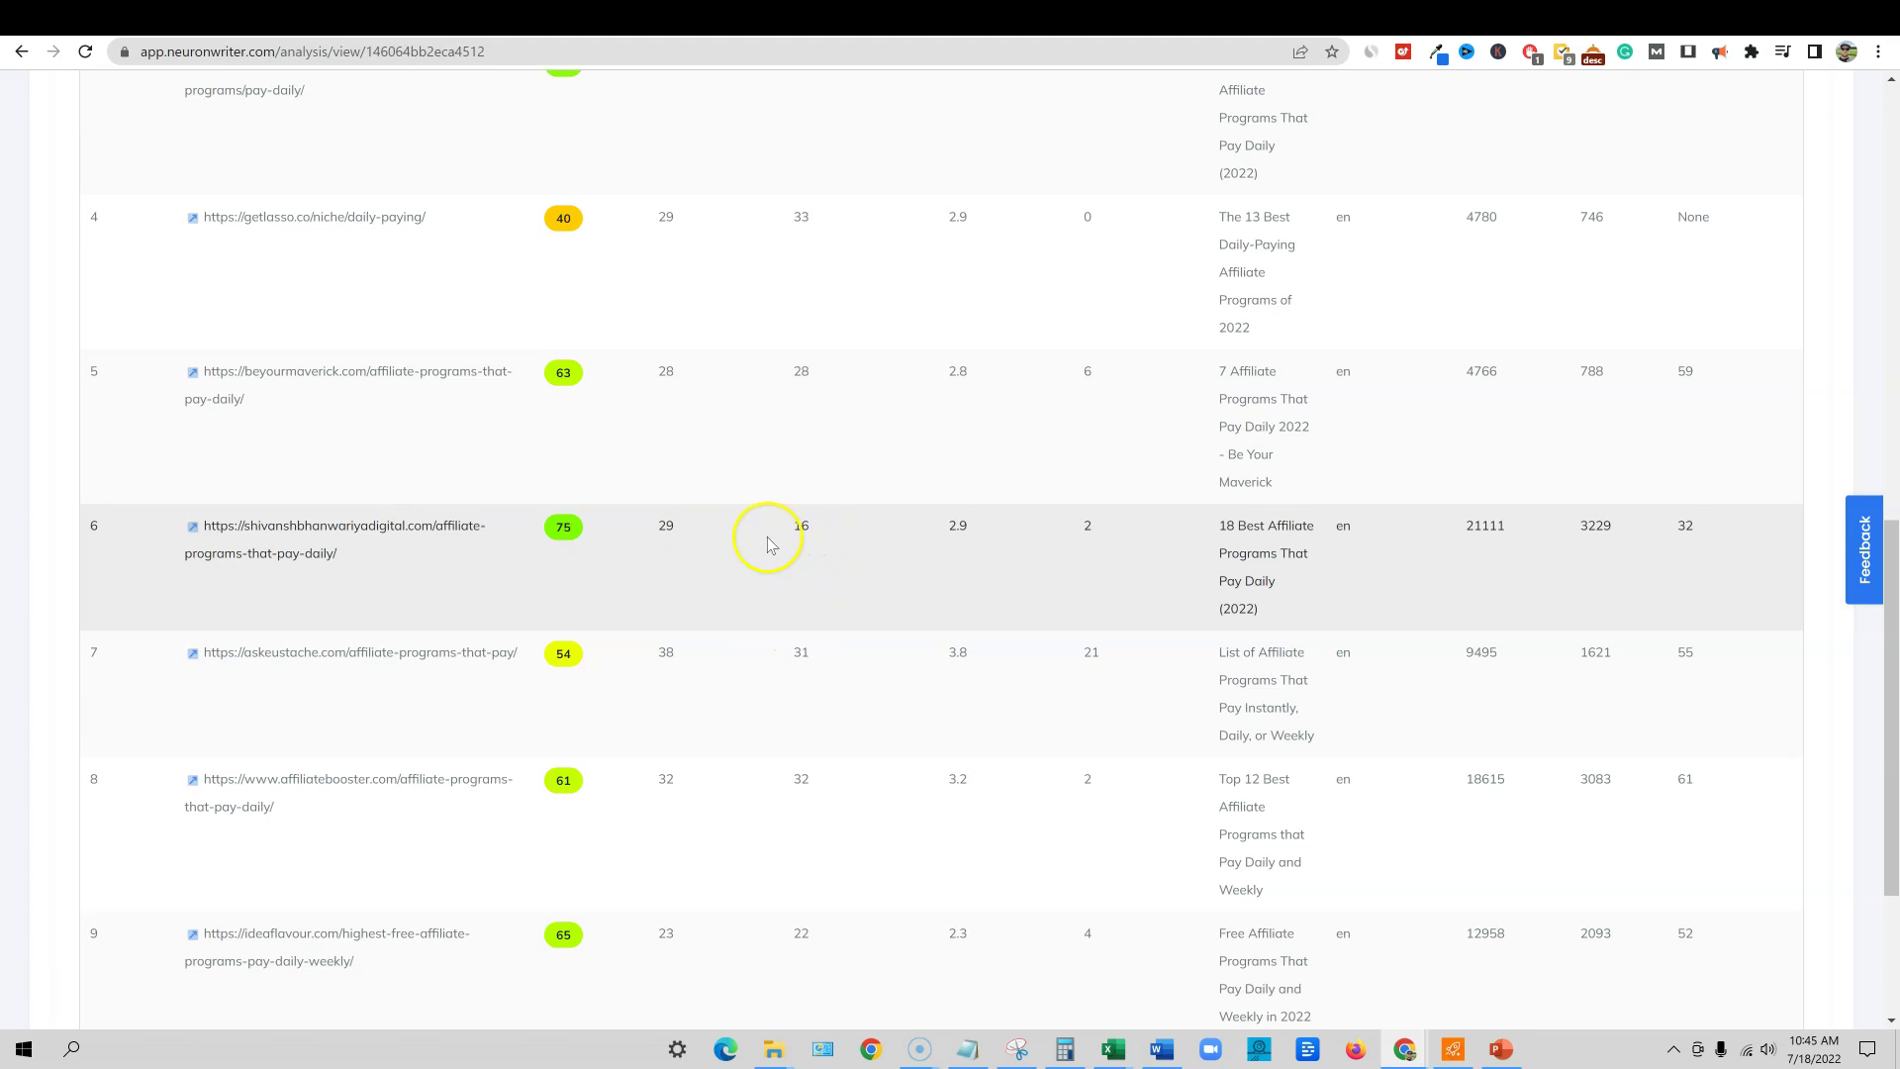
scroll(693, 539, up, 5)
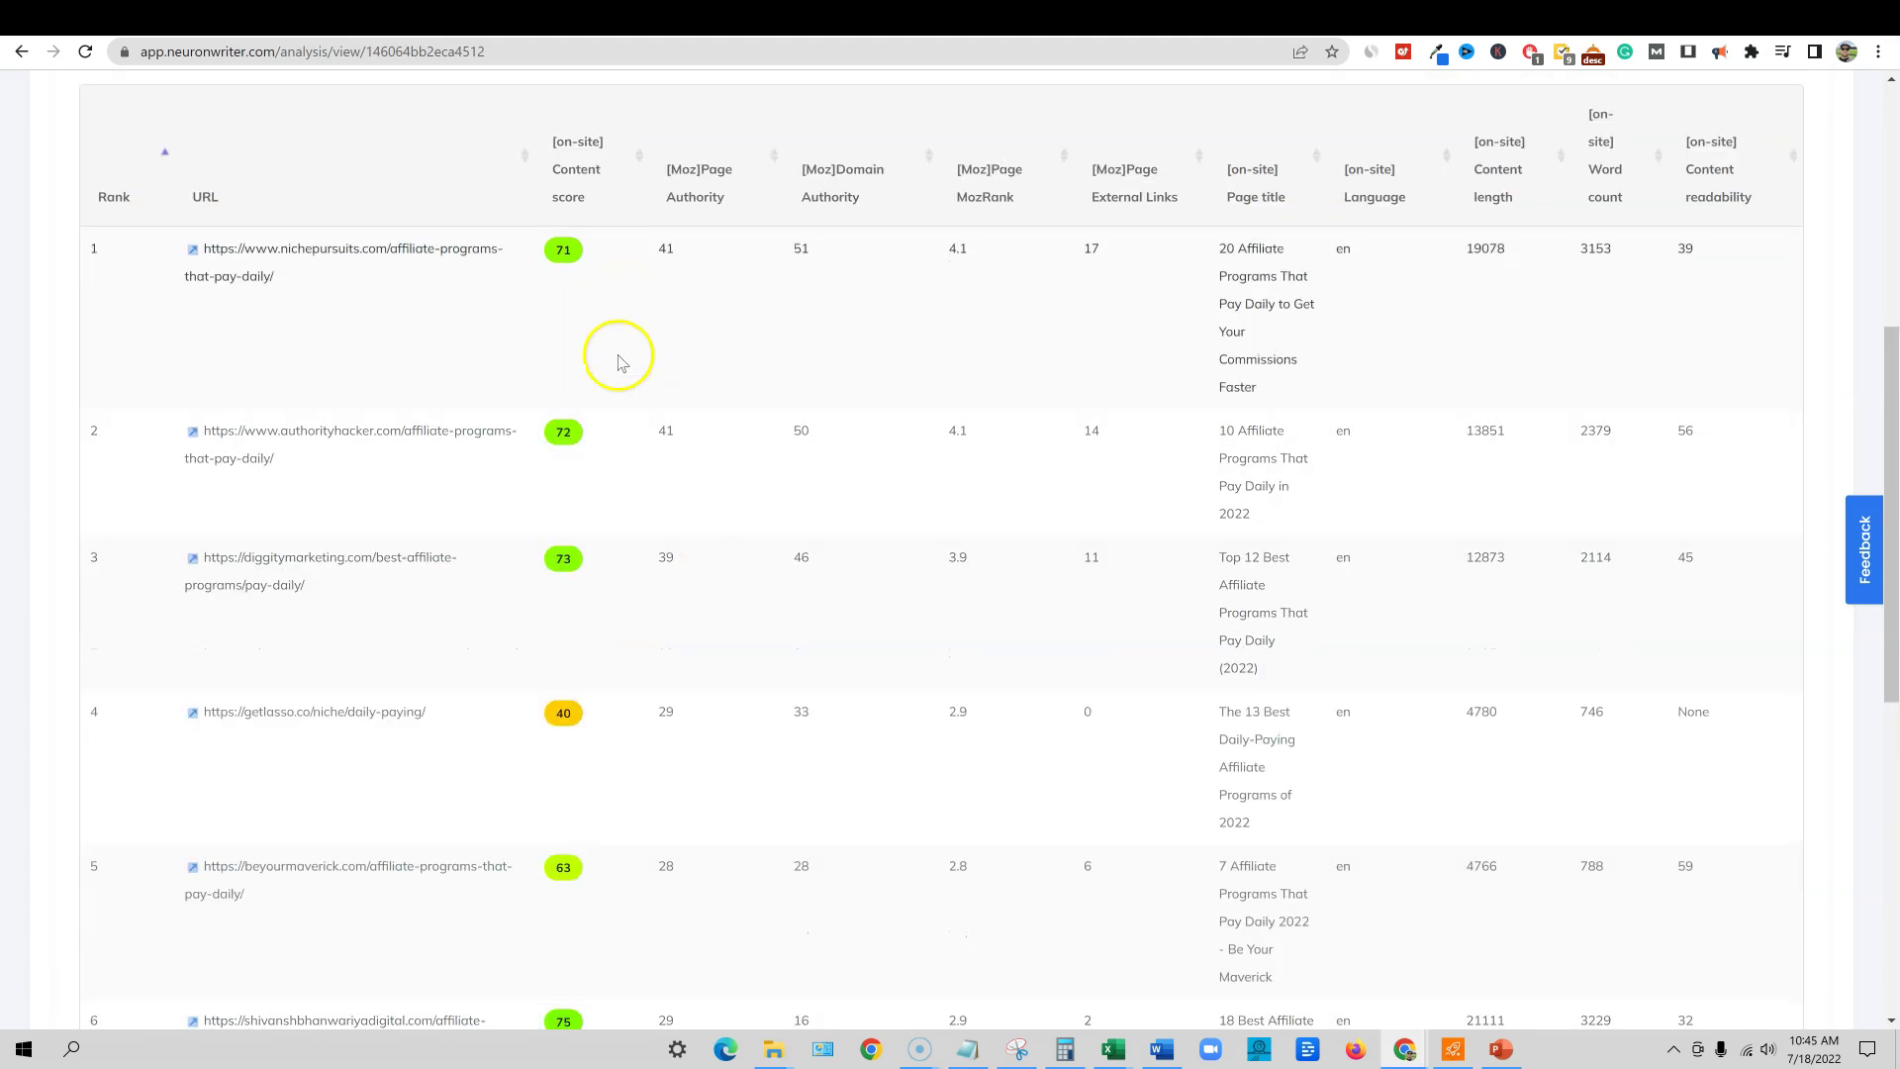
scroll(583, 714, down, 3)
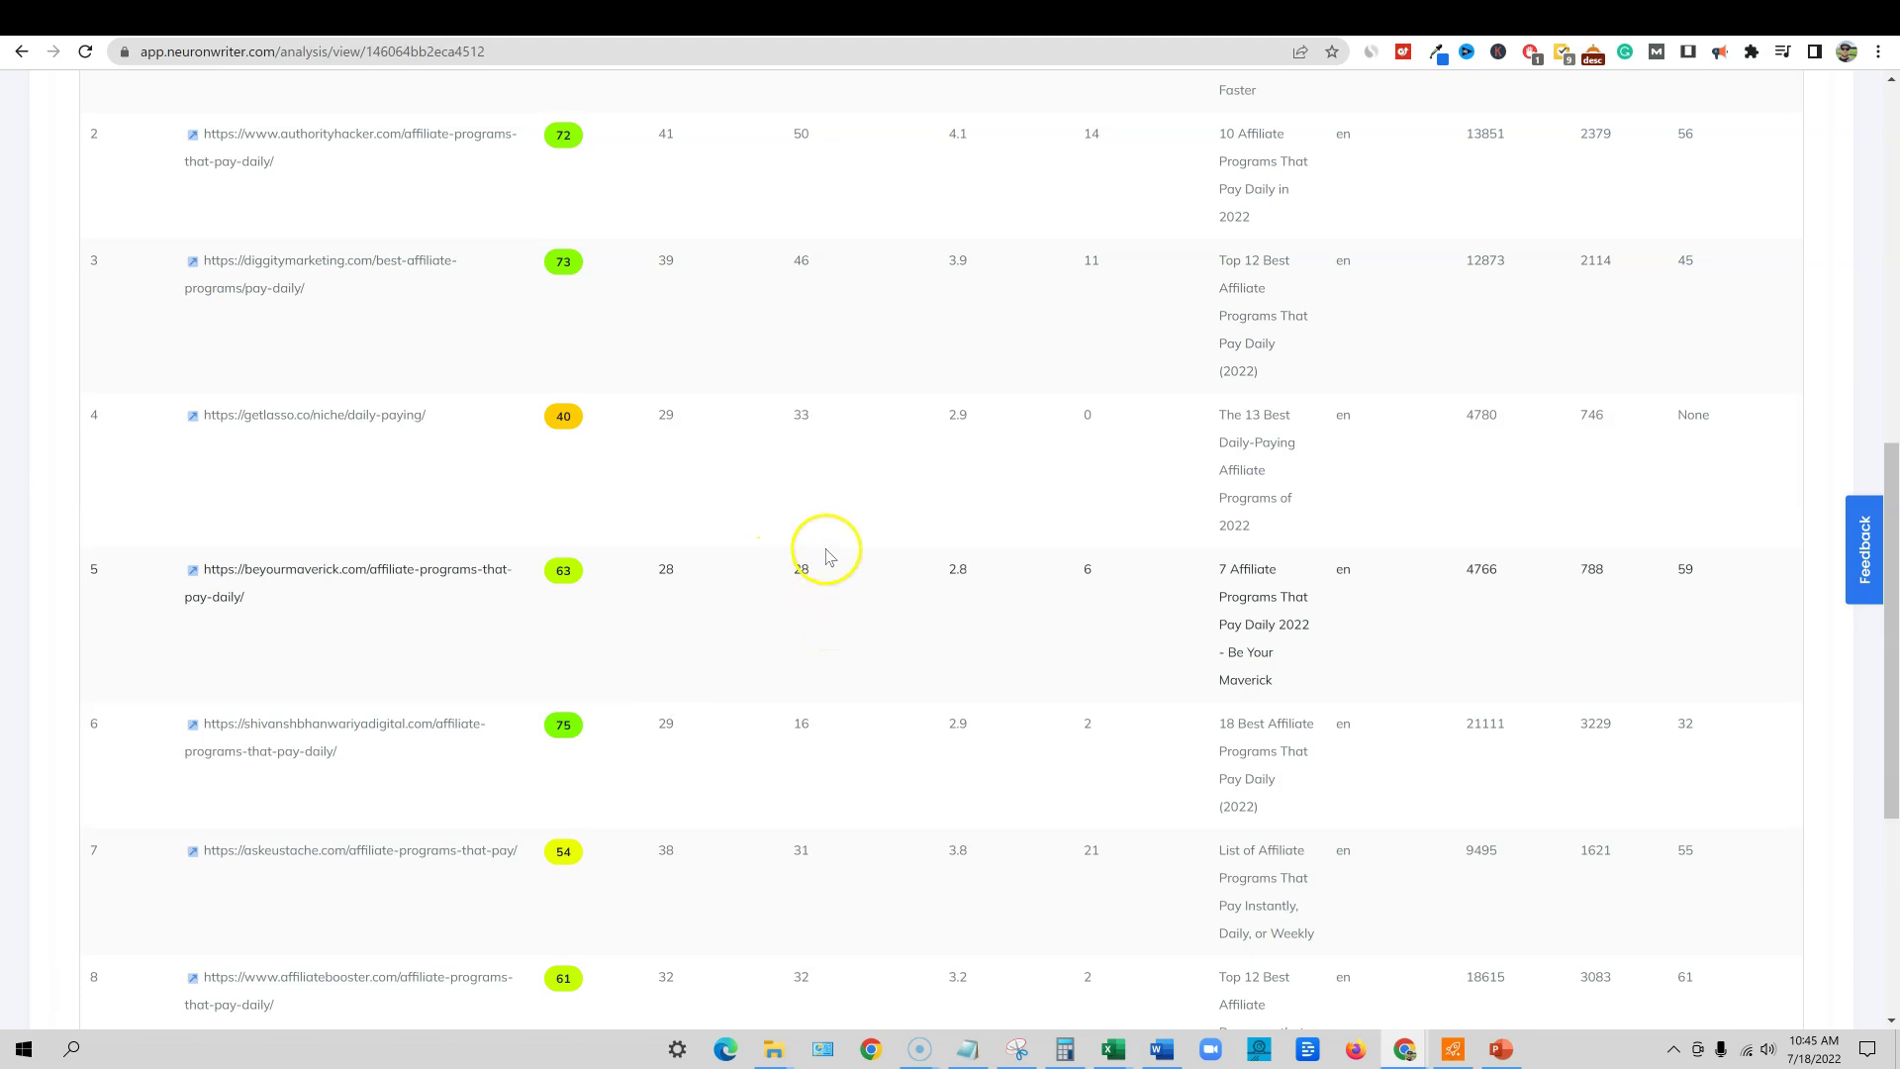
scroll(819, 752, down, 4)
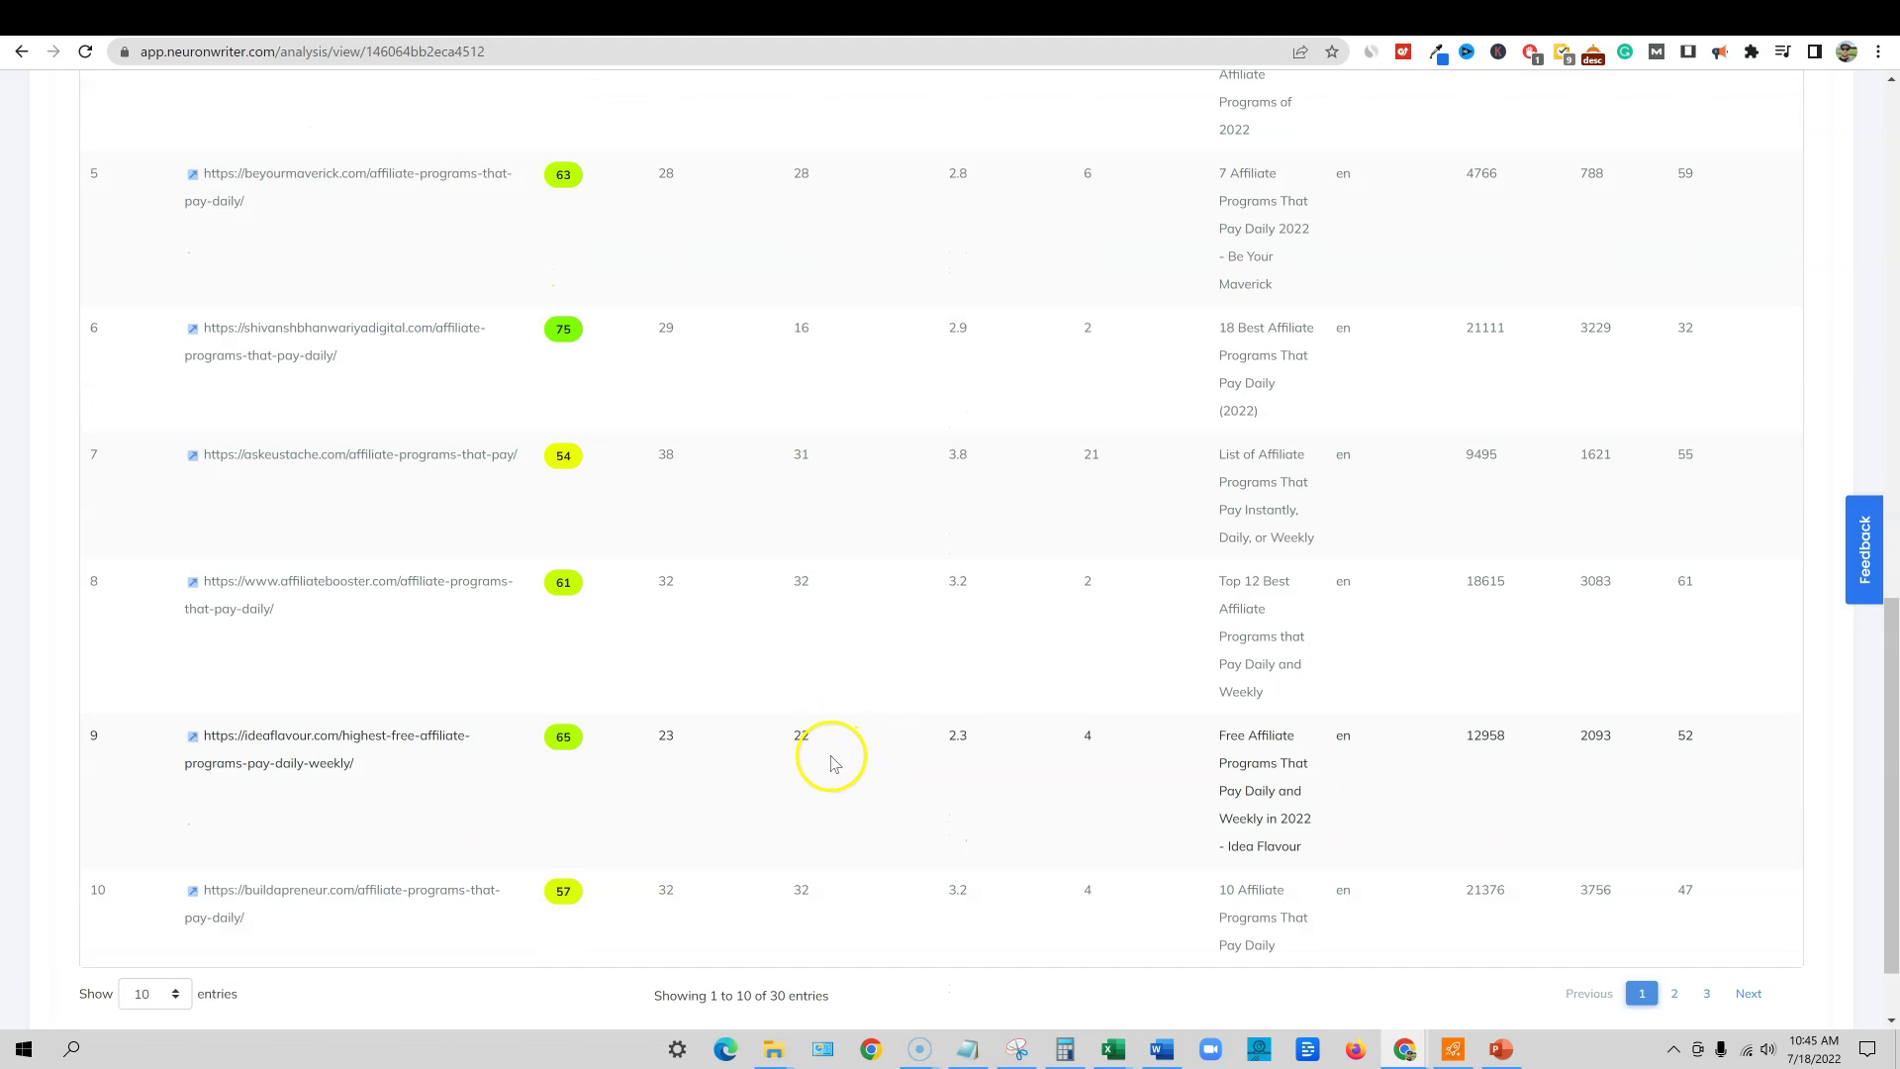
scroll(846, 564, up, 2)
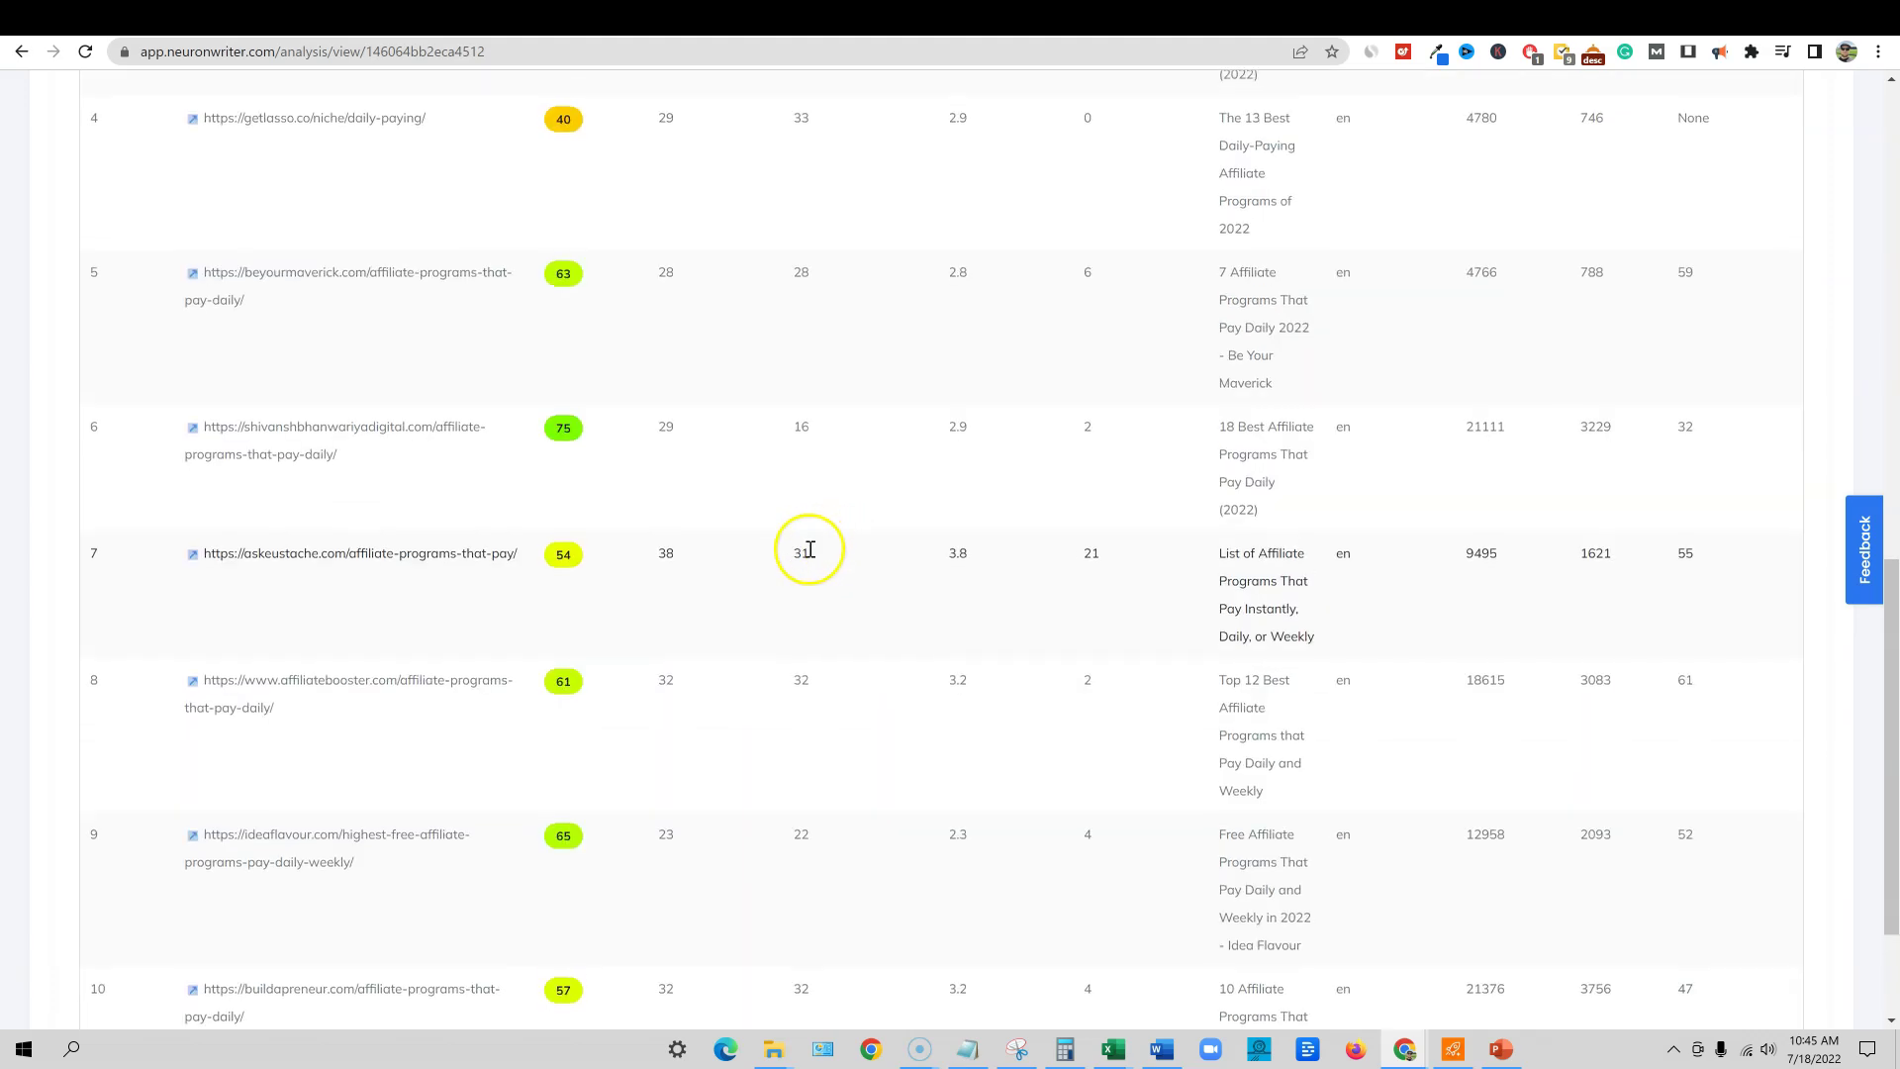
scroll(846, 564, up, 6)
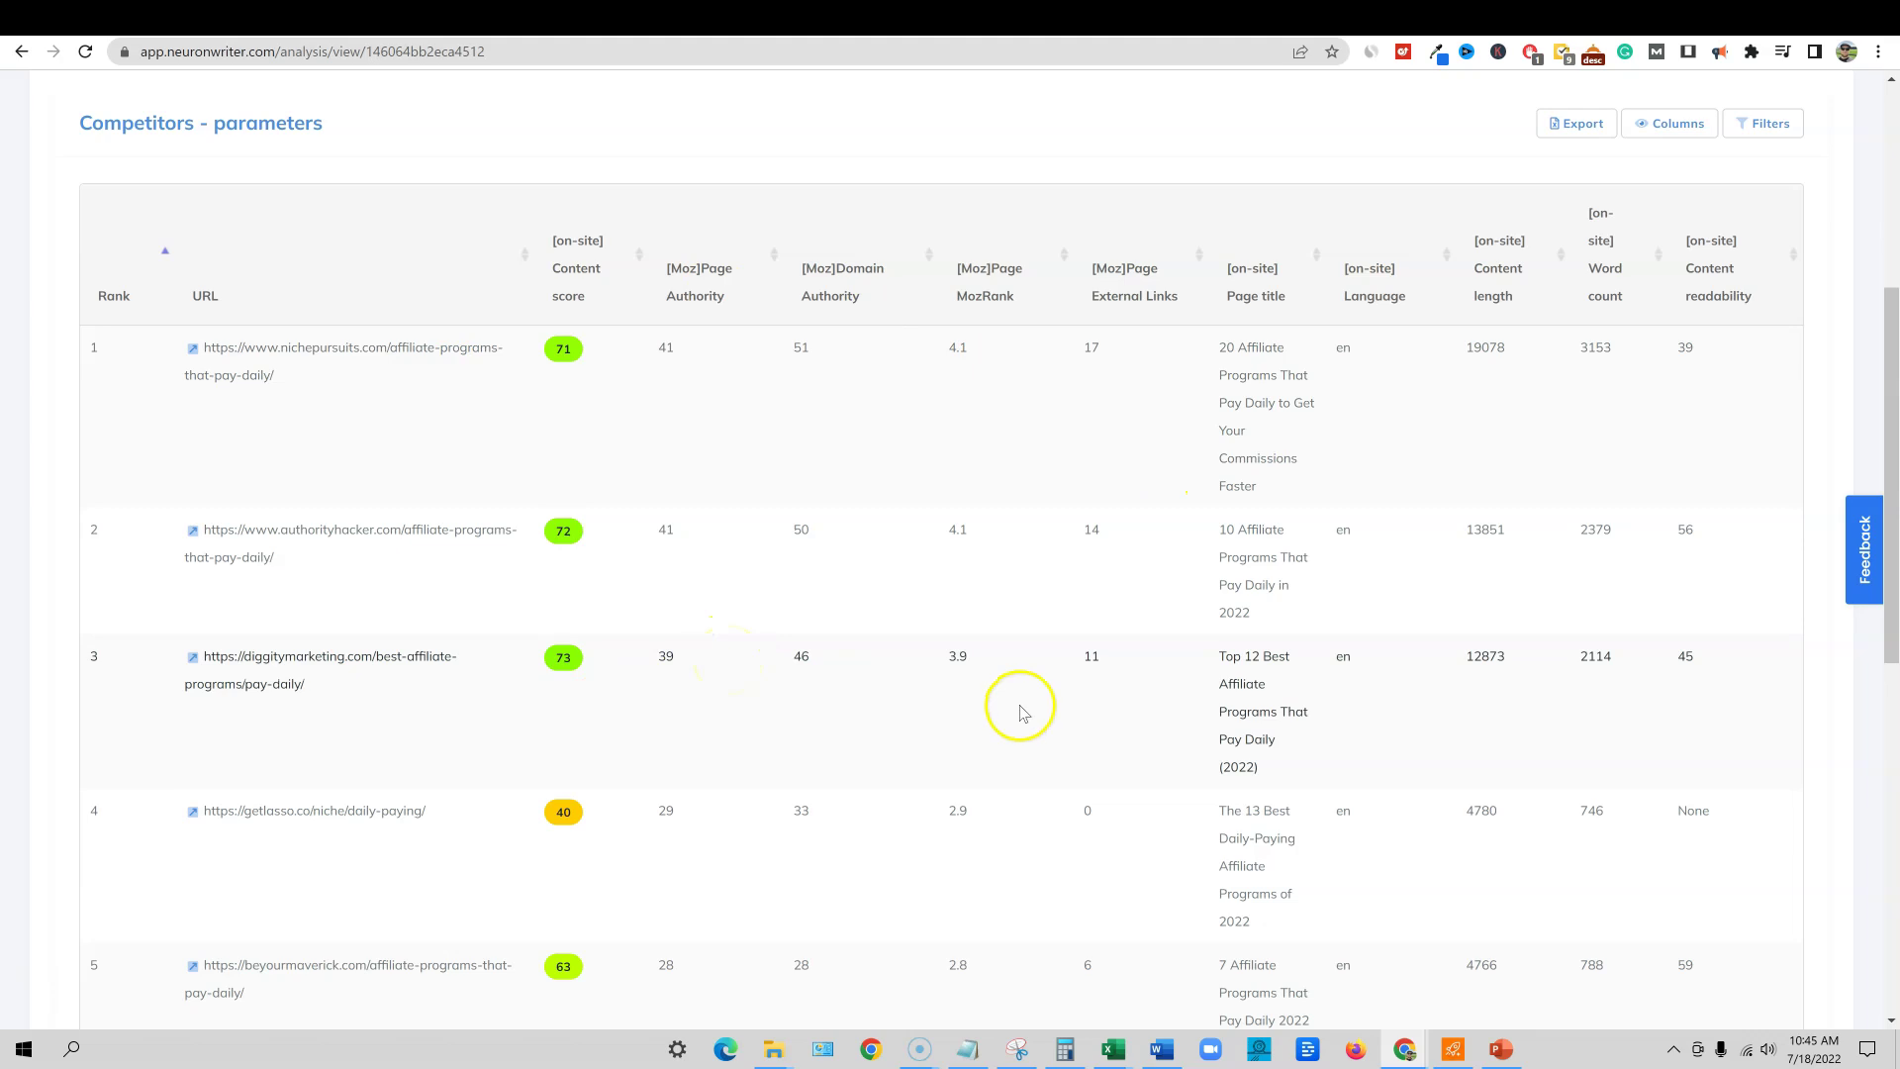
scroll(1017, 707, up, 1)
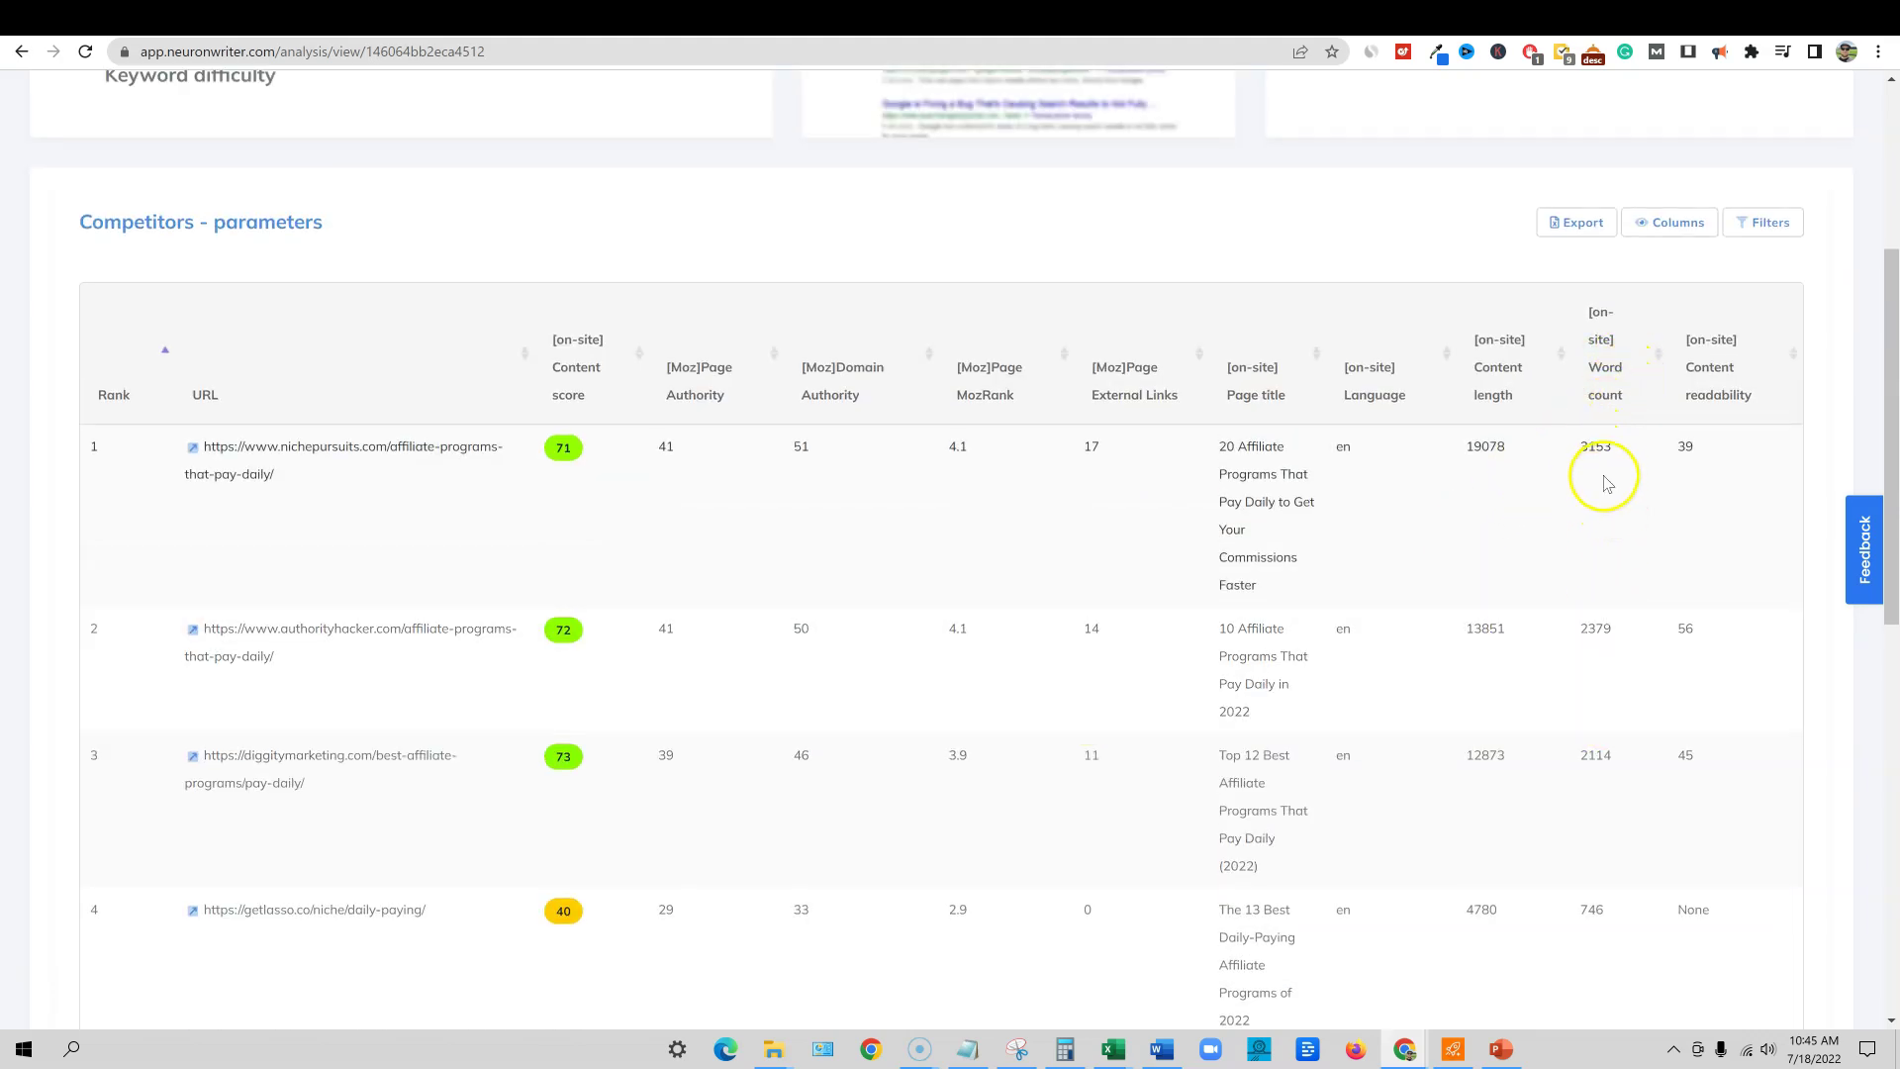
scroll(1603, 535, down, 5)
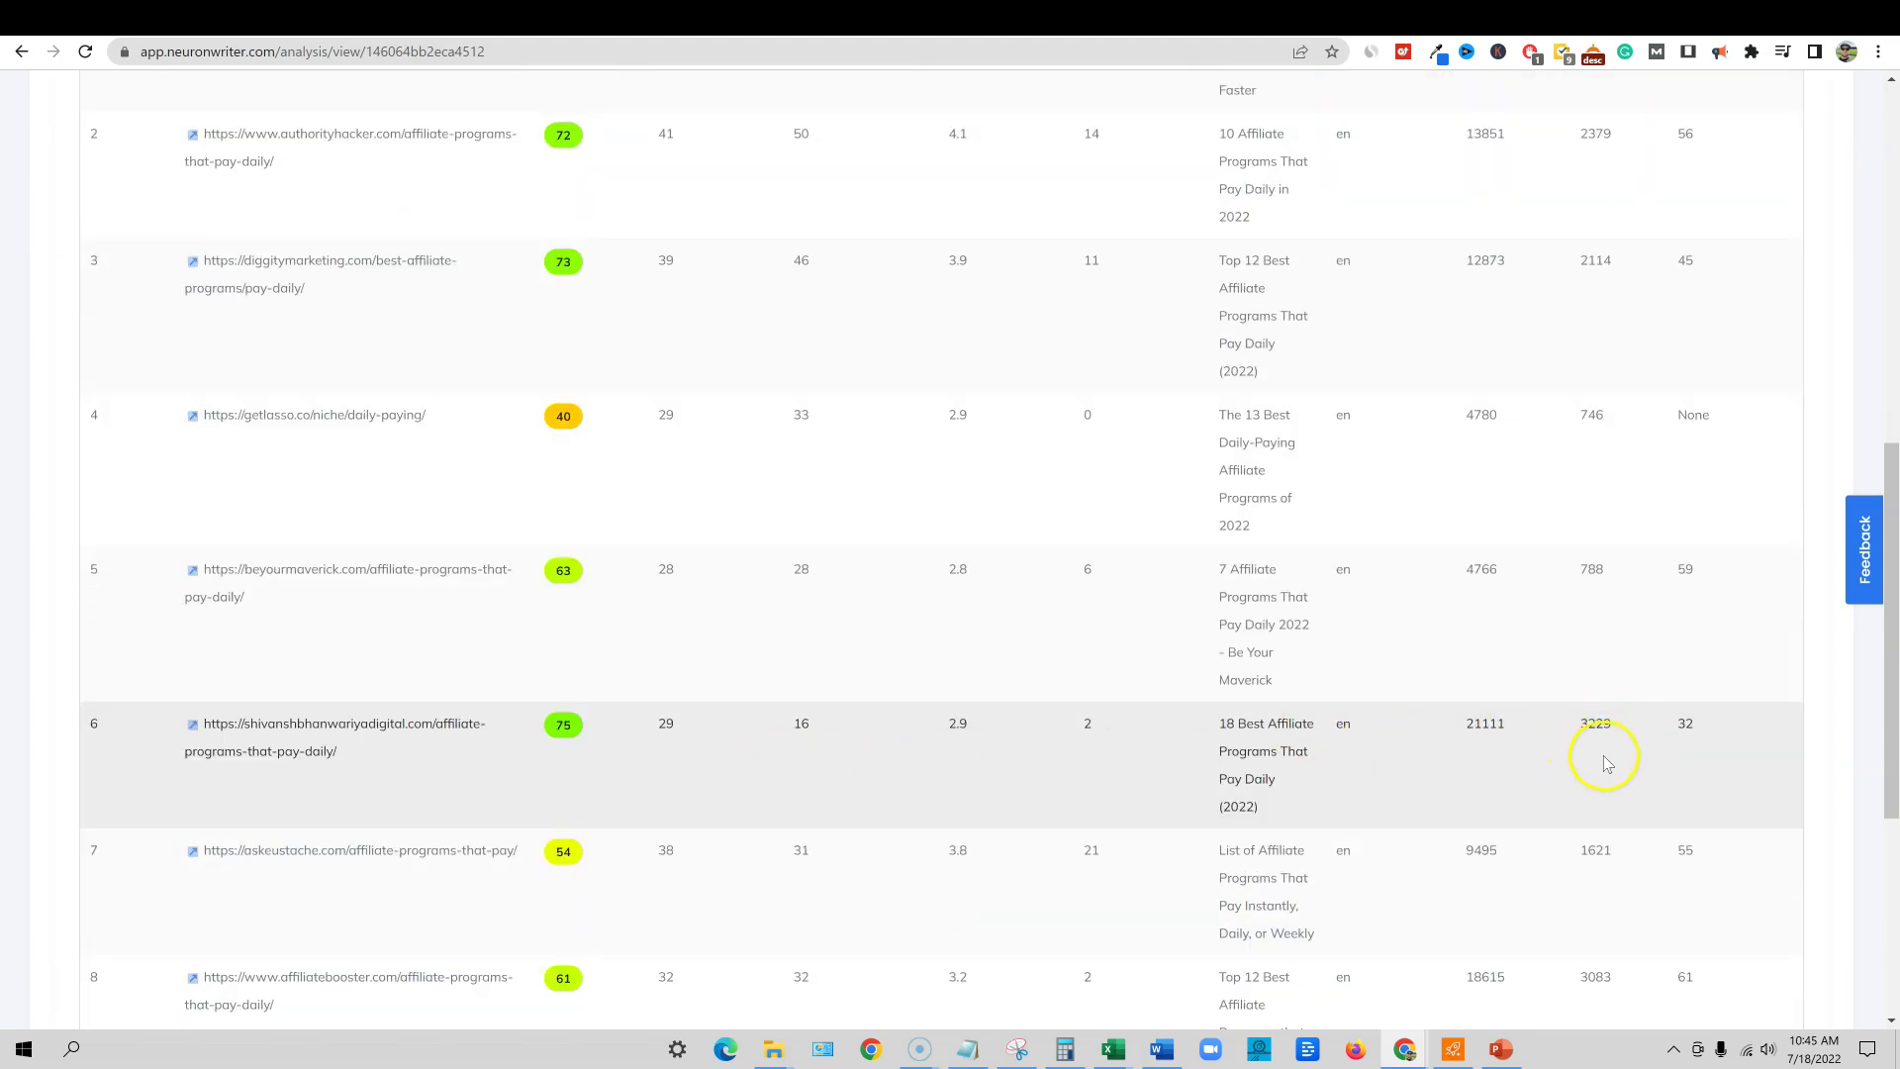
scroll(1601, 727, up, 2)
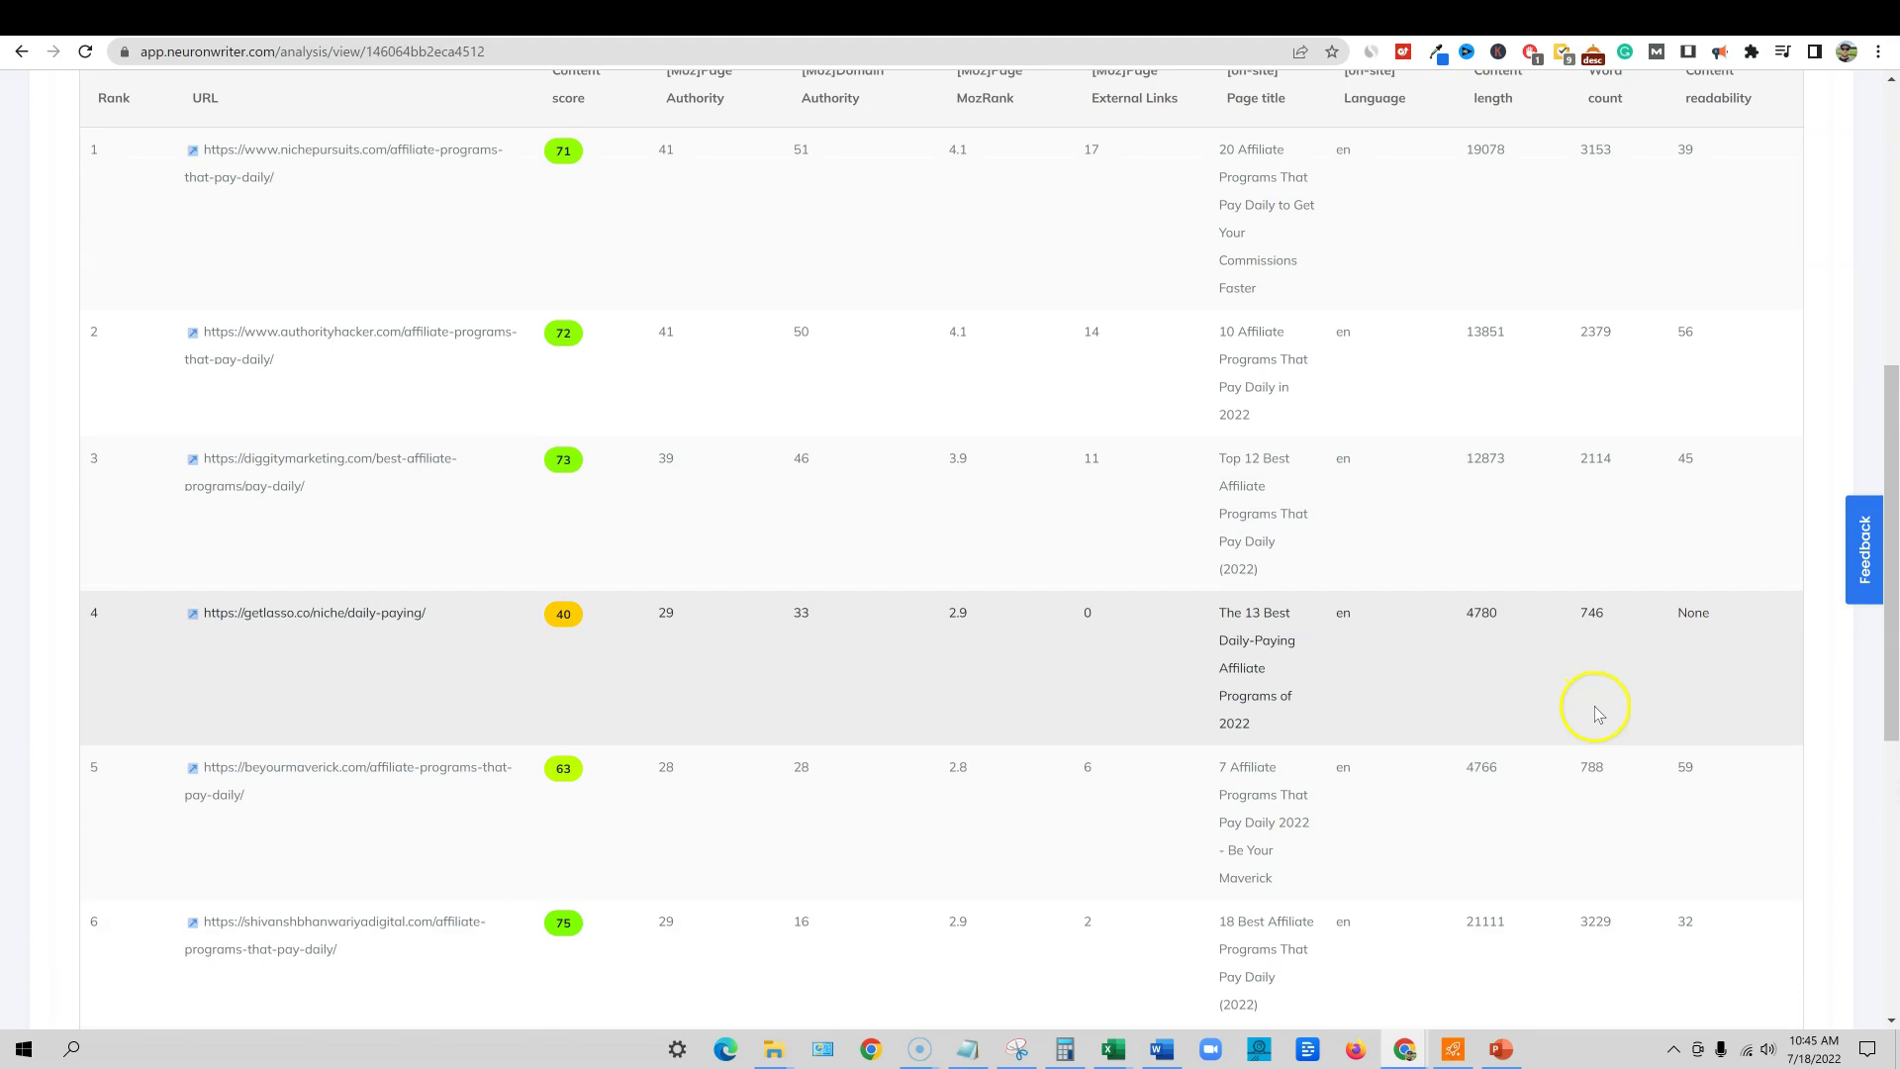
scroll(1598, 708, up, 3)
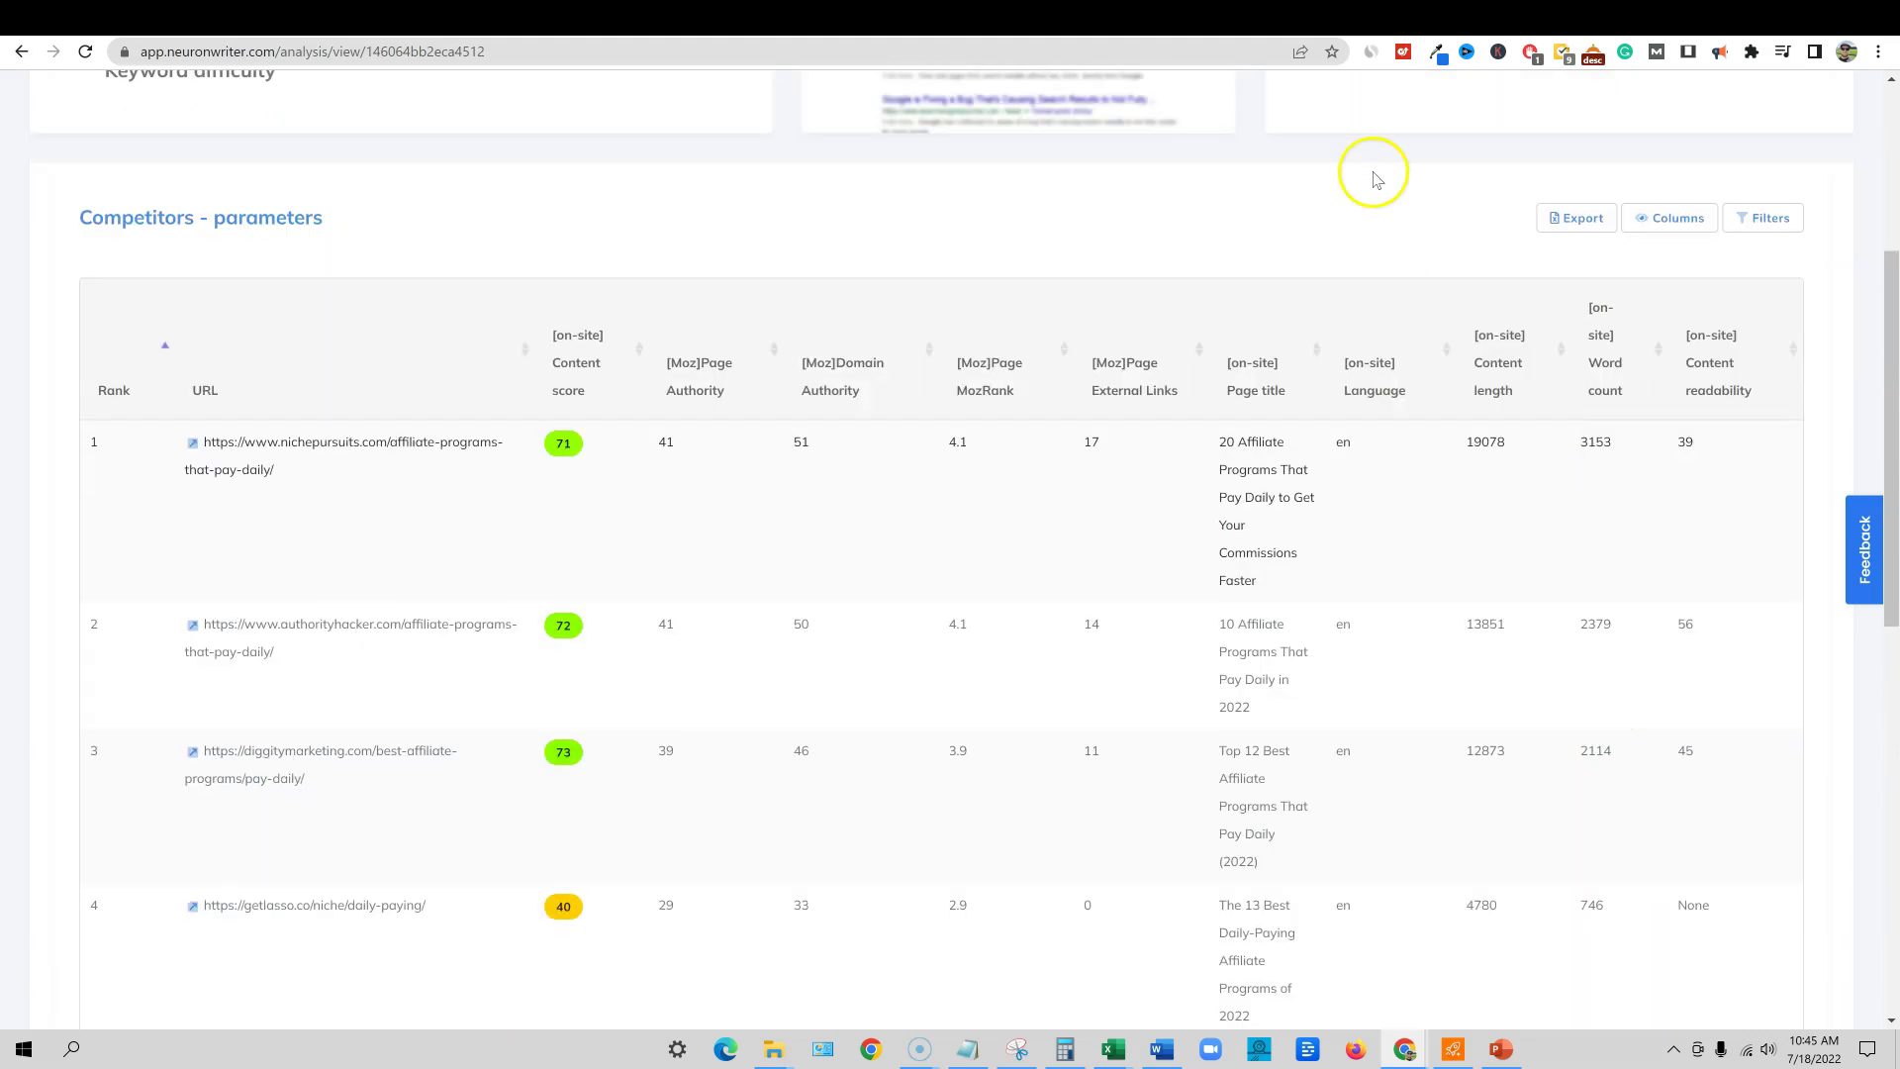
scroll(891, 465, up, 4)
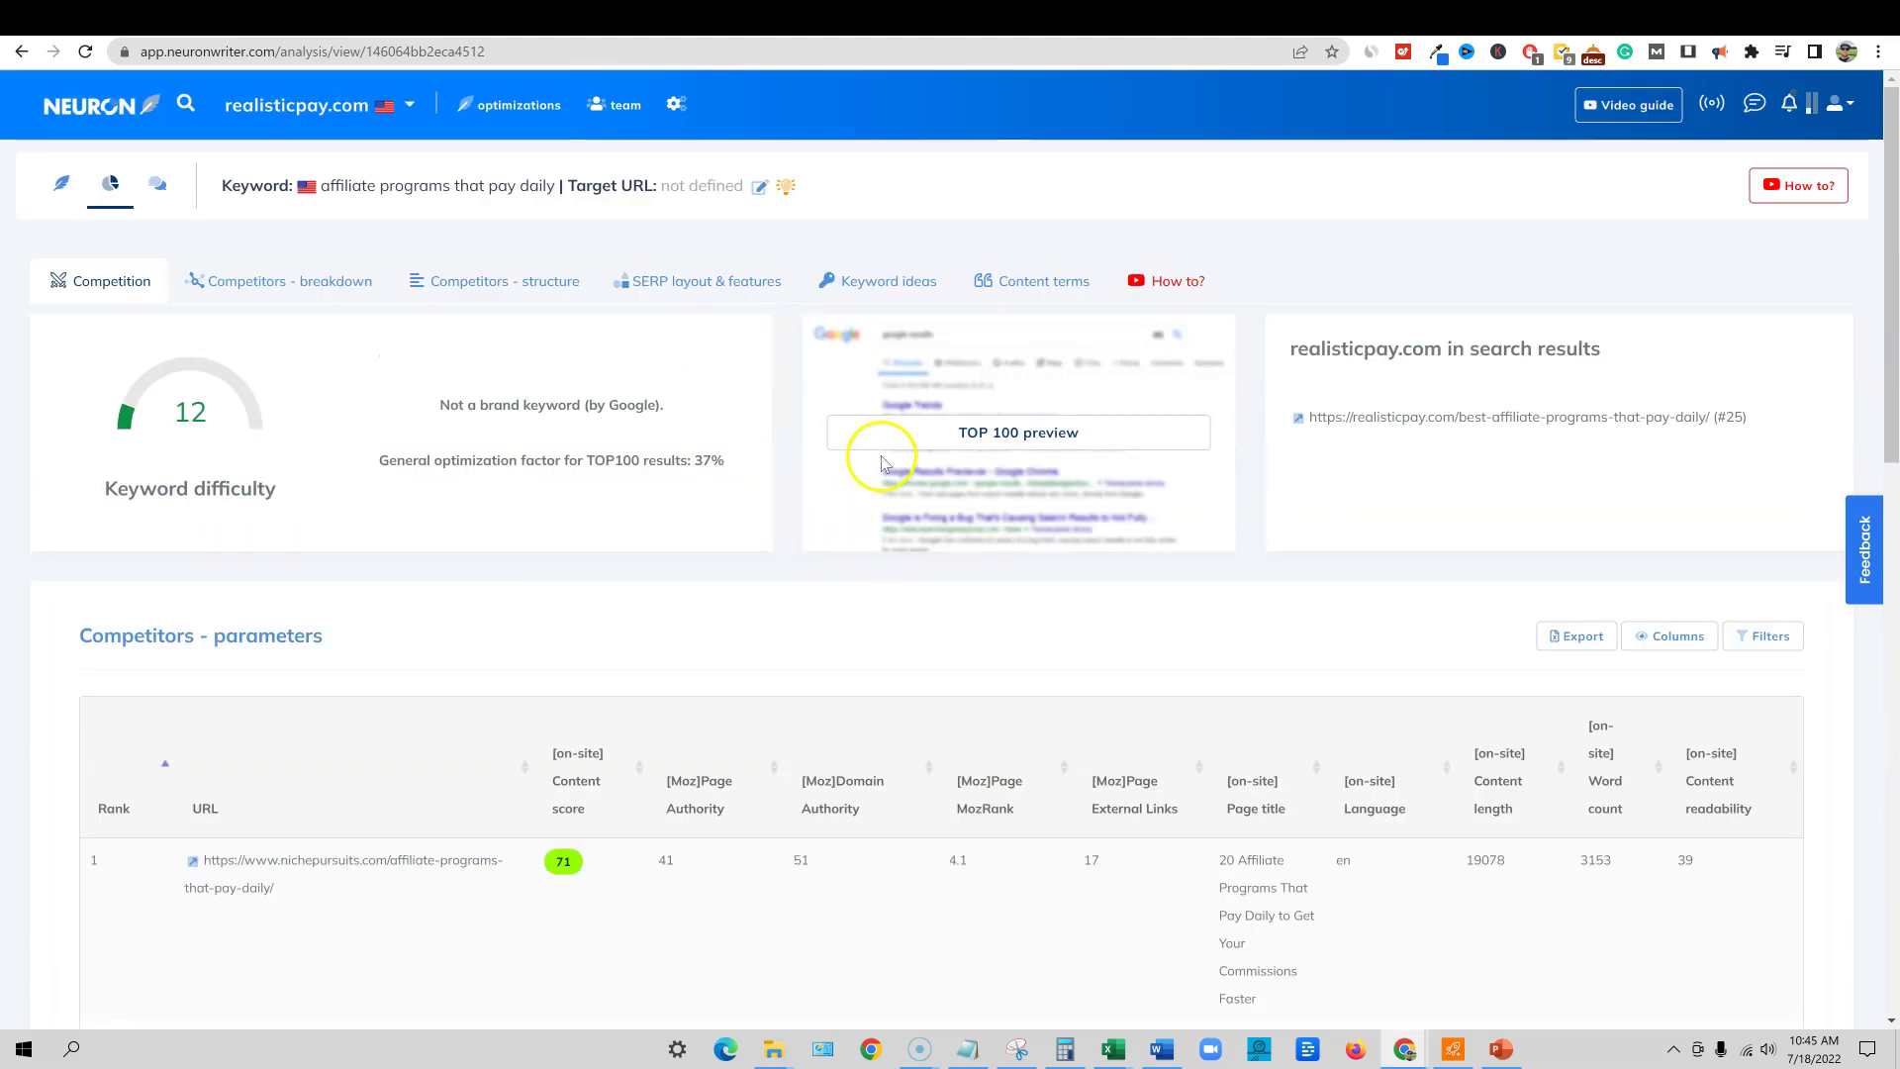
scroll(1563, 613, down, 5)
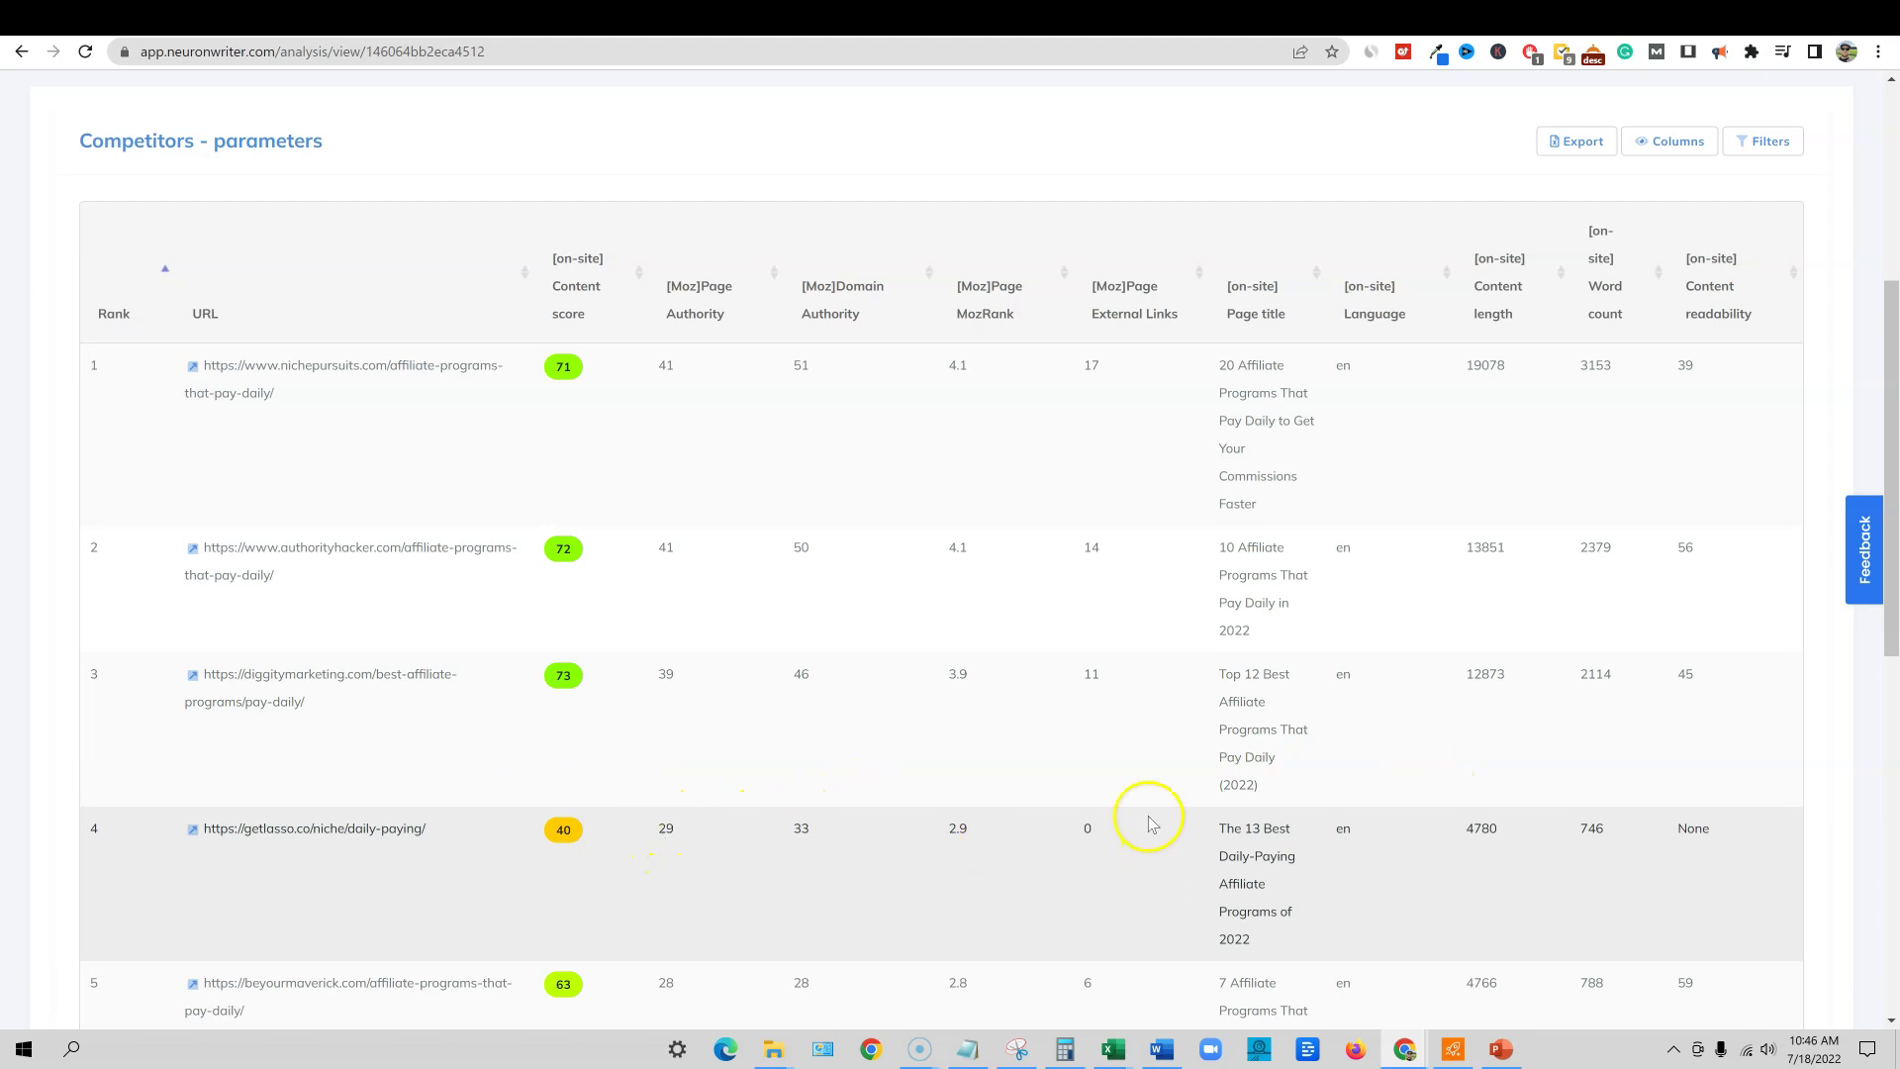
scroll(1110, 847, down, 8)
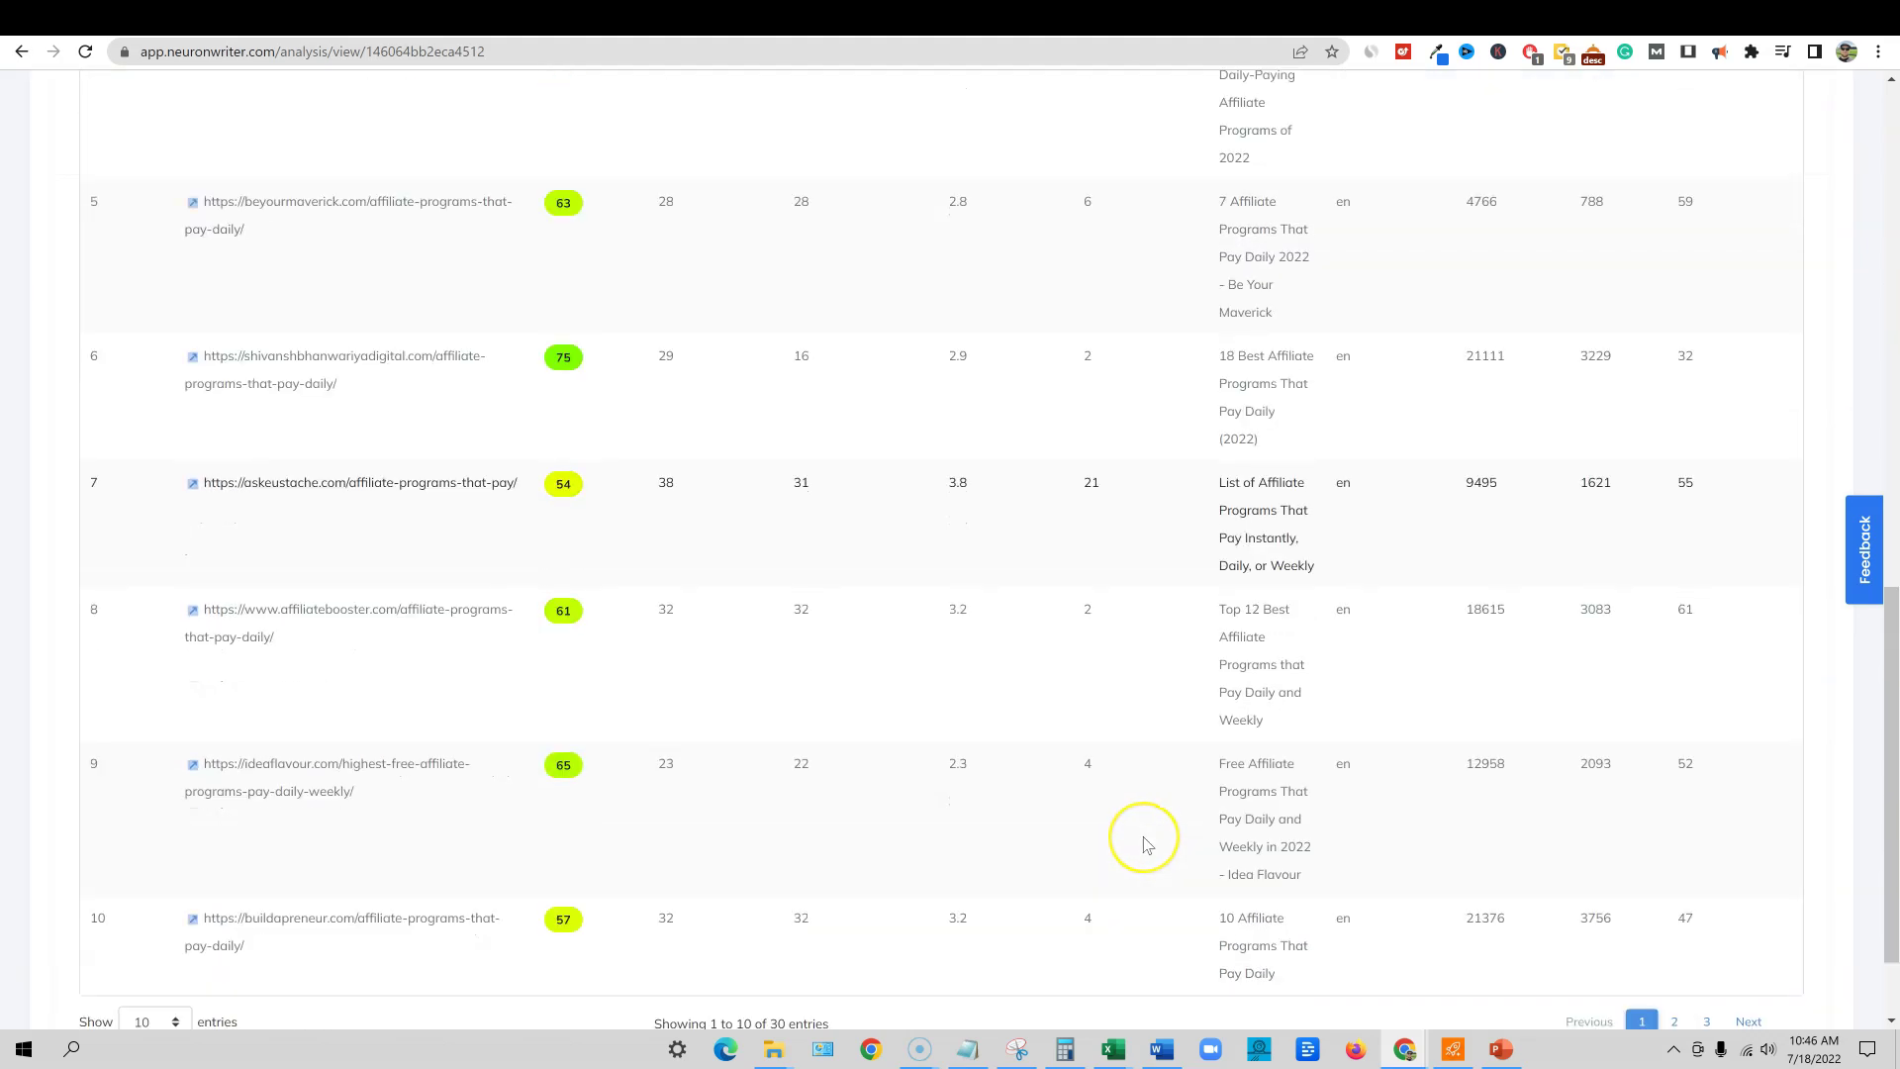
scroll(1146, 844, up, 5)
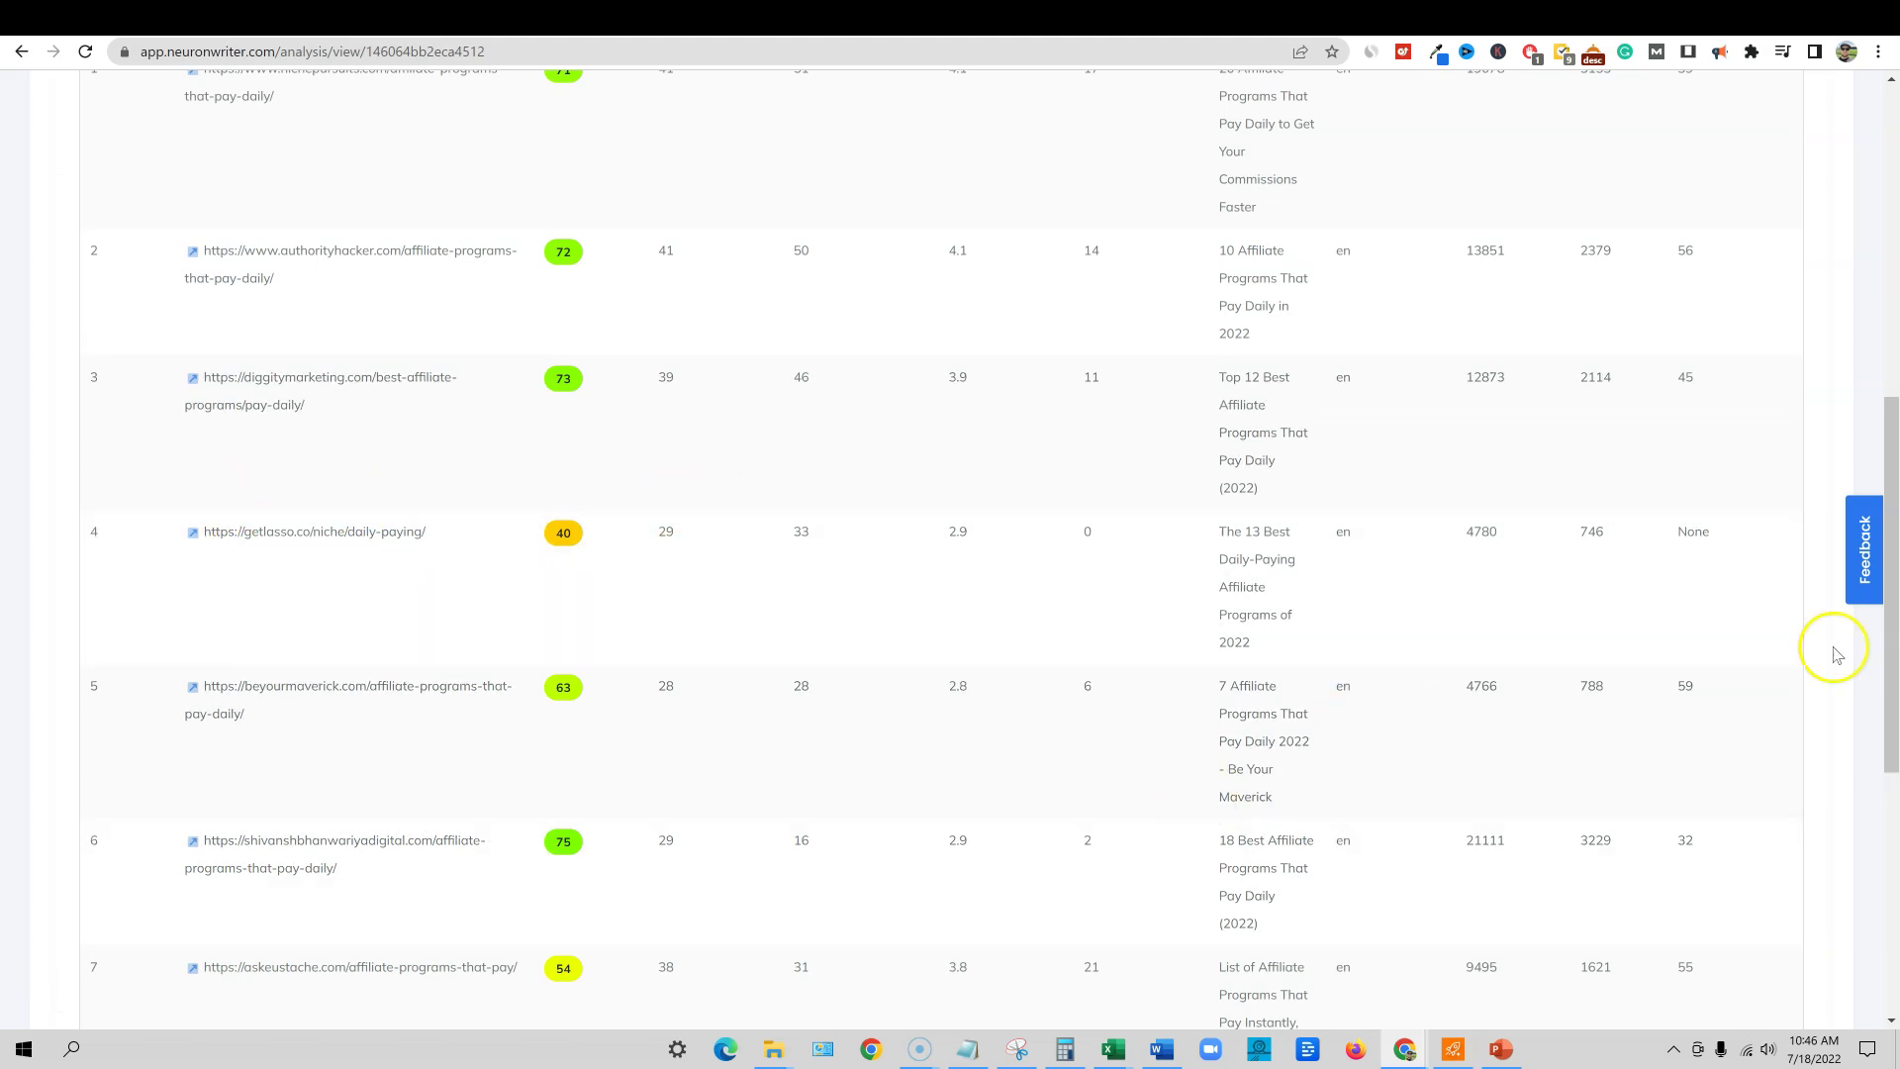
scroll(572, 678, up, 2)
scroll(572, 678, up, 5)
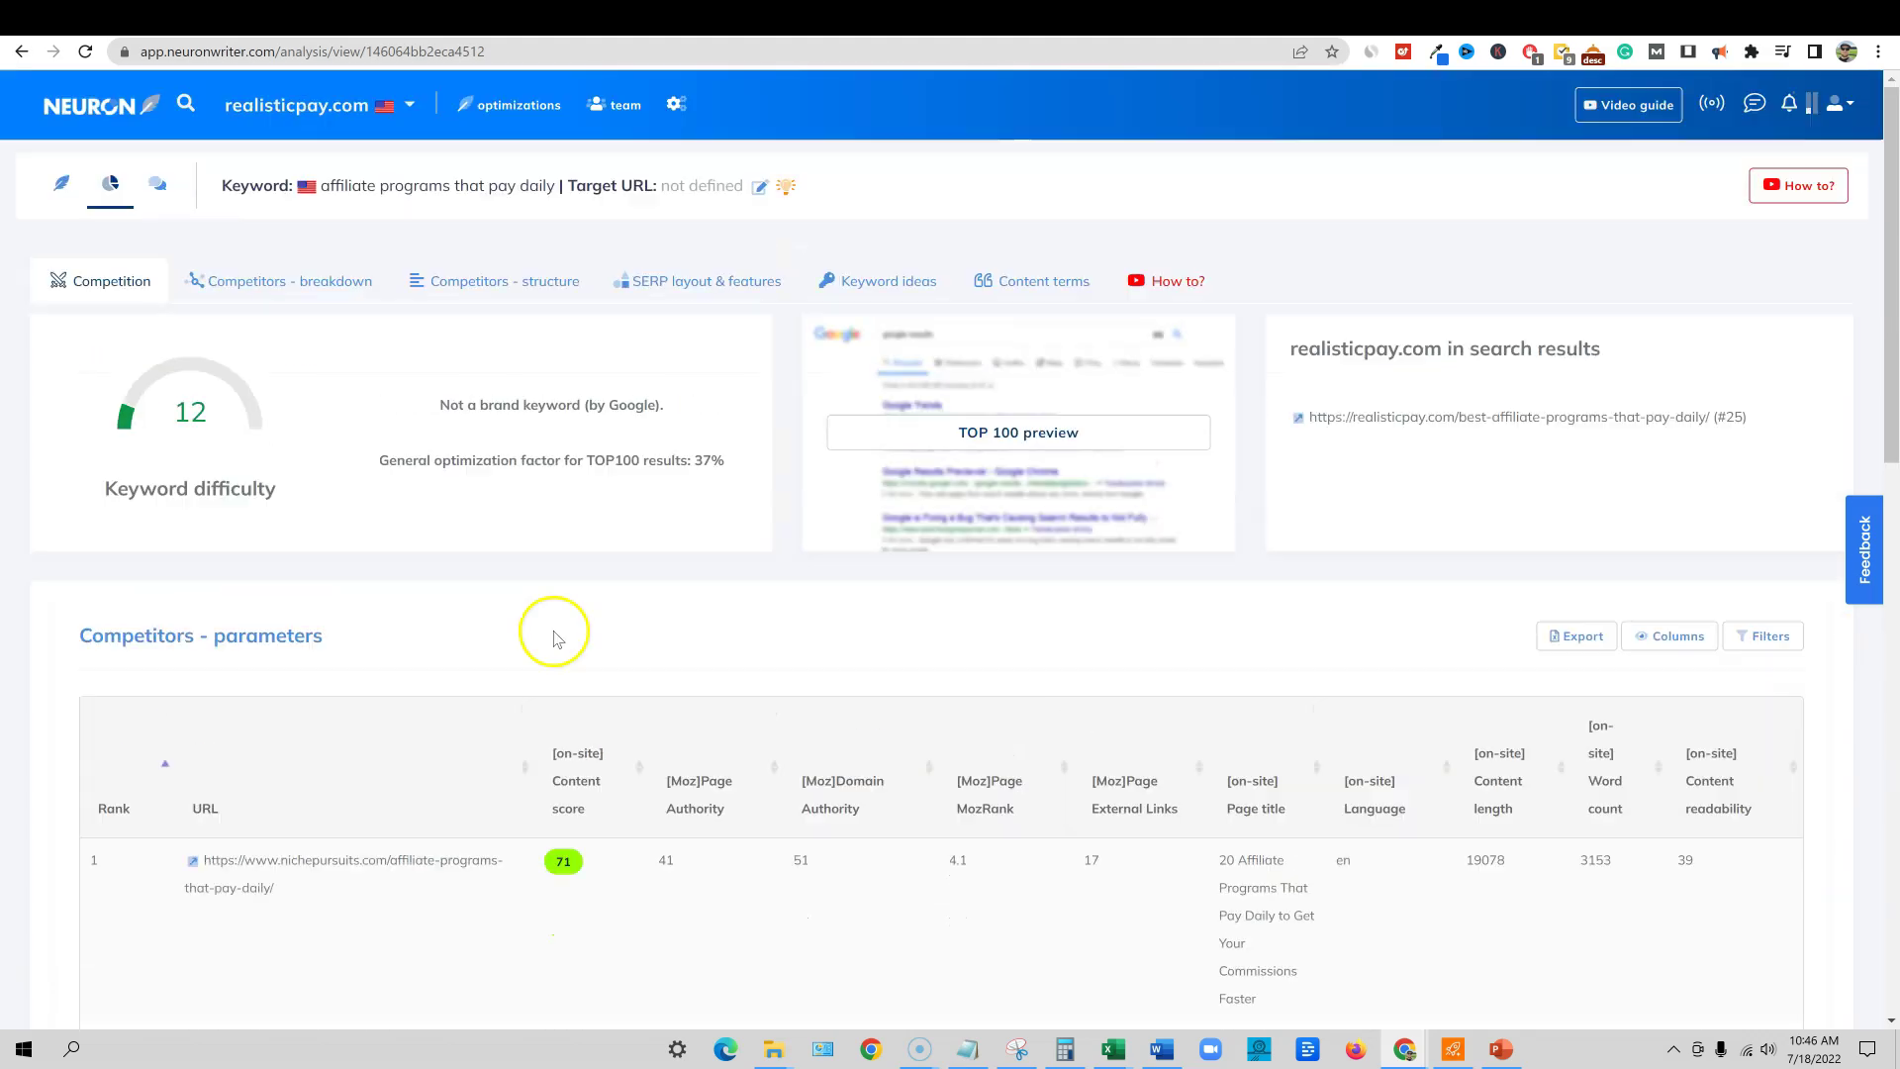
Step: Return to the content editor and scroll through the suggested content terms and their usage counts
click(61, 184)
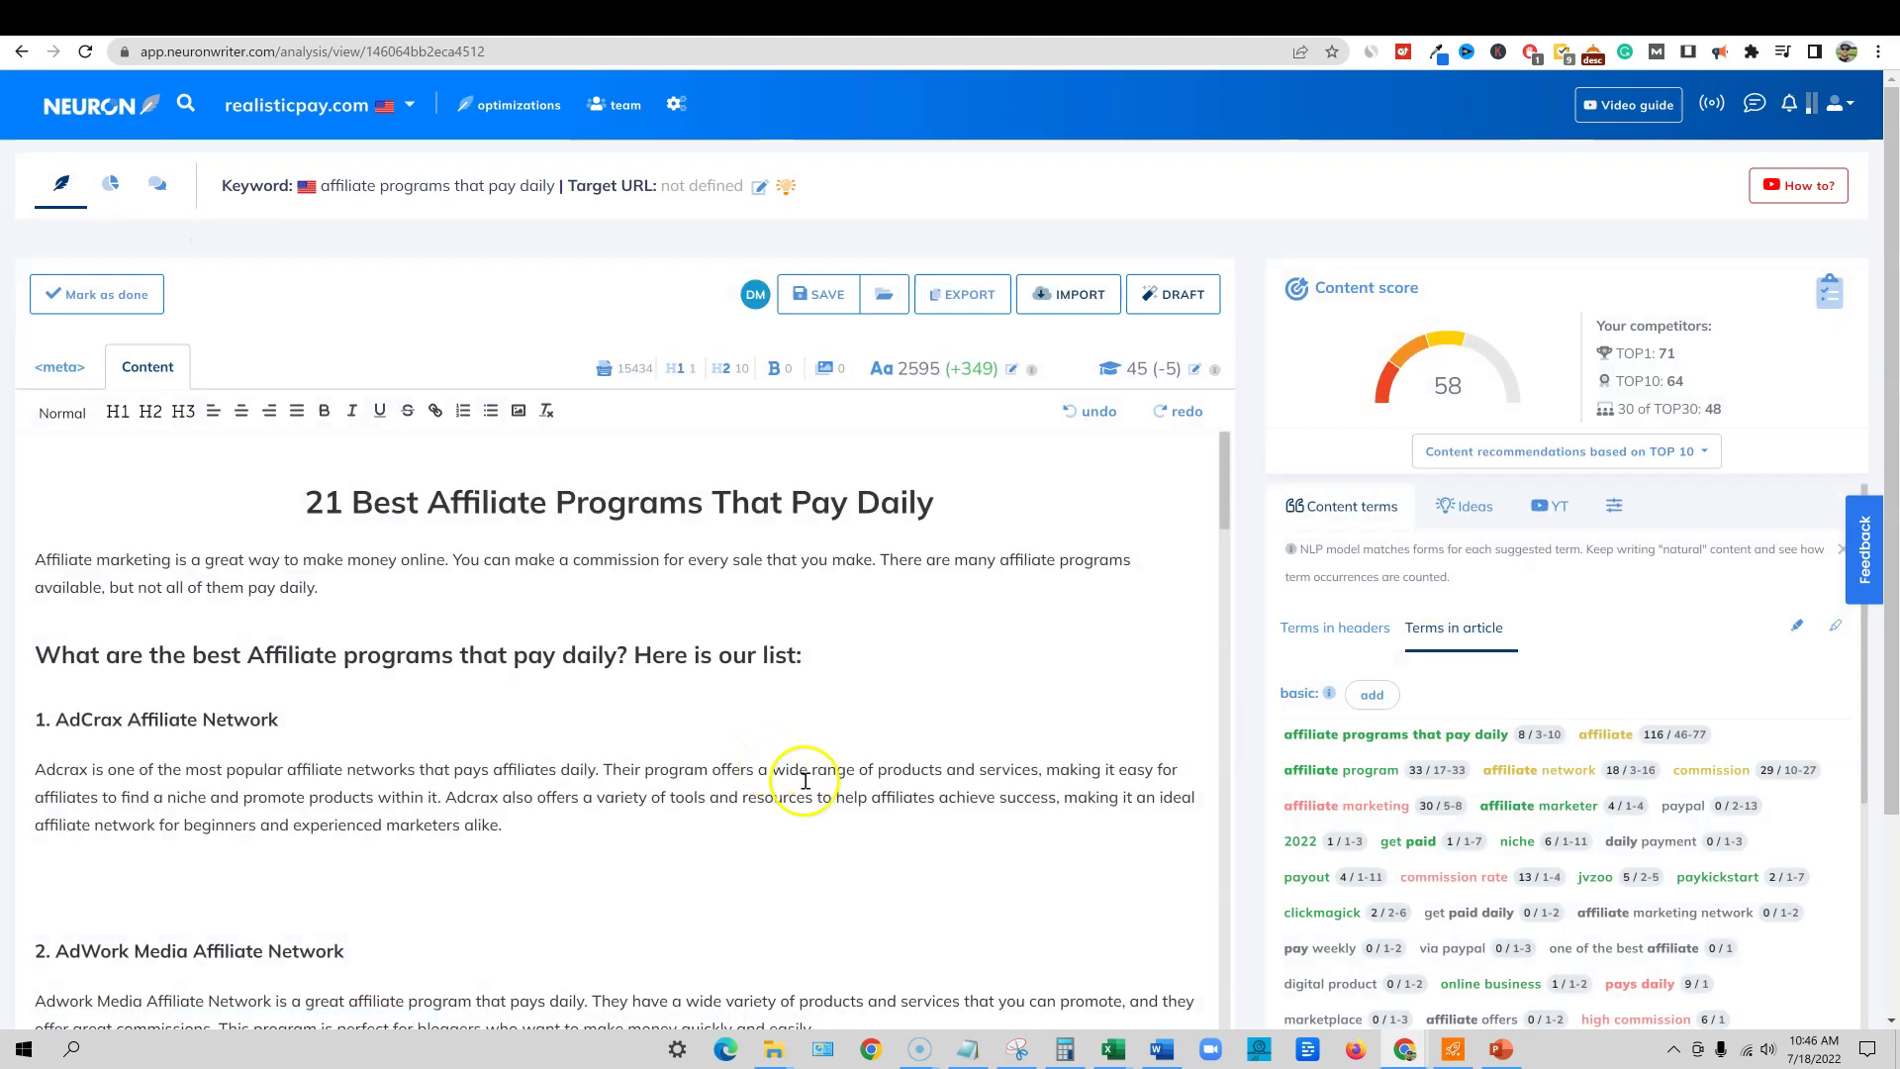
scroll(818, 722, down, 1)
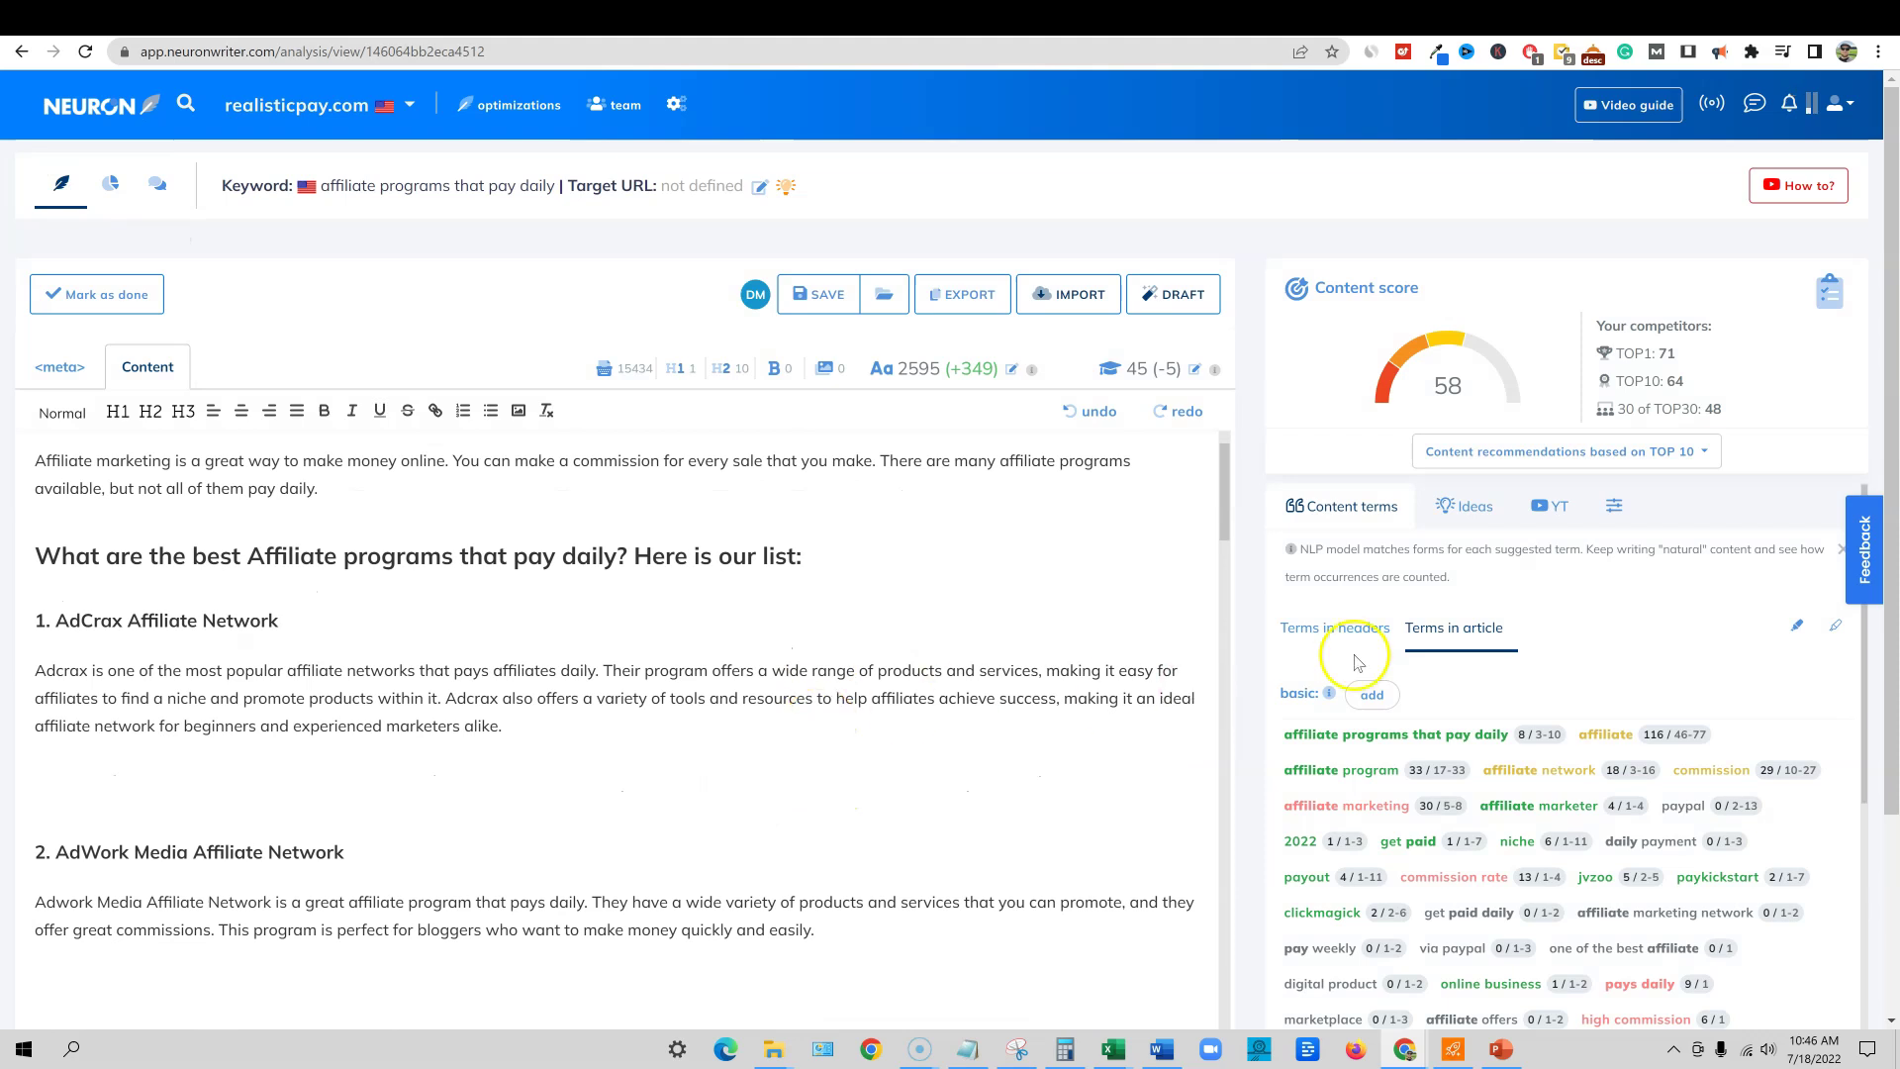
scroll(811, 658, up, 1)
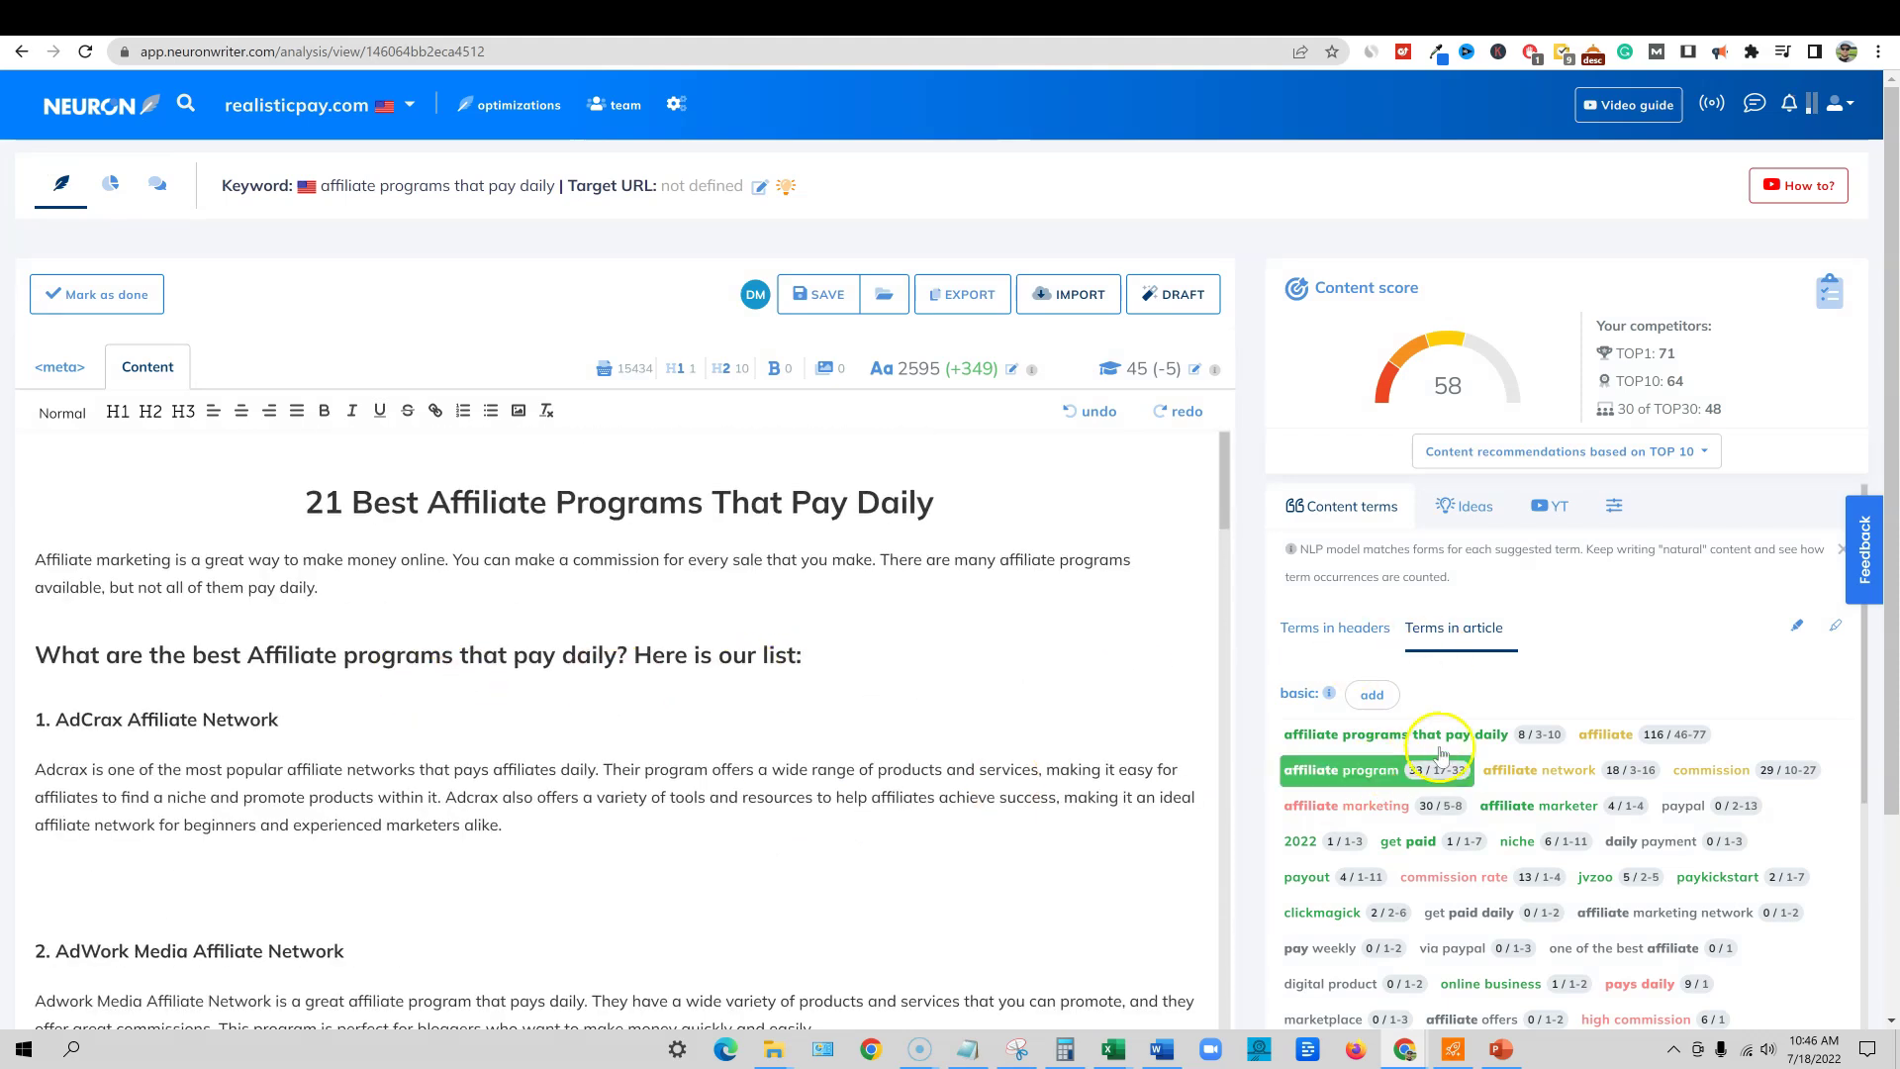
scroll(1574, 673, down, 1)
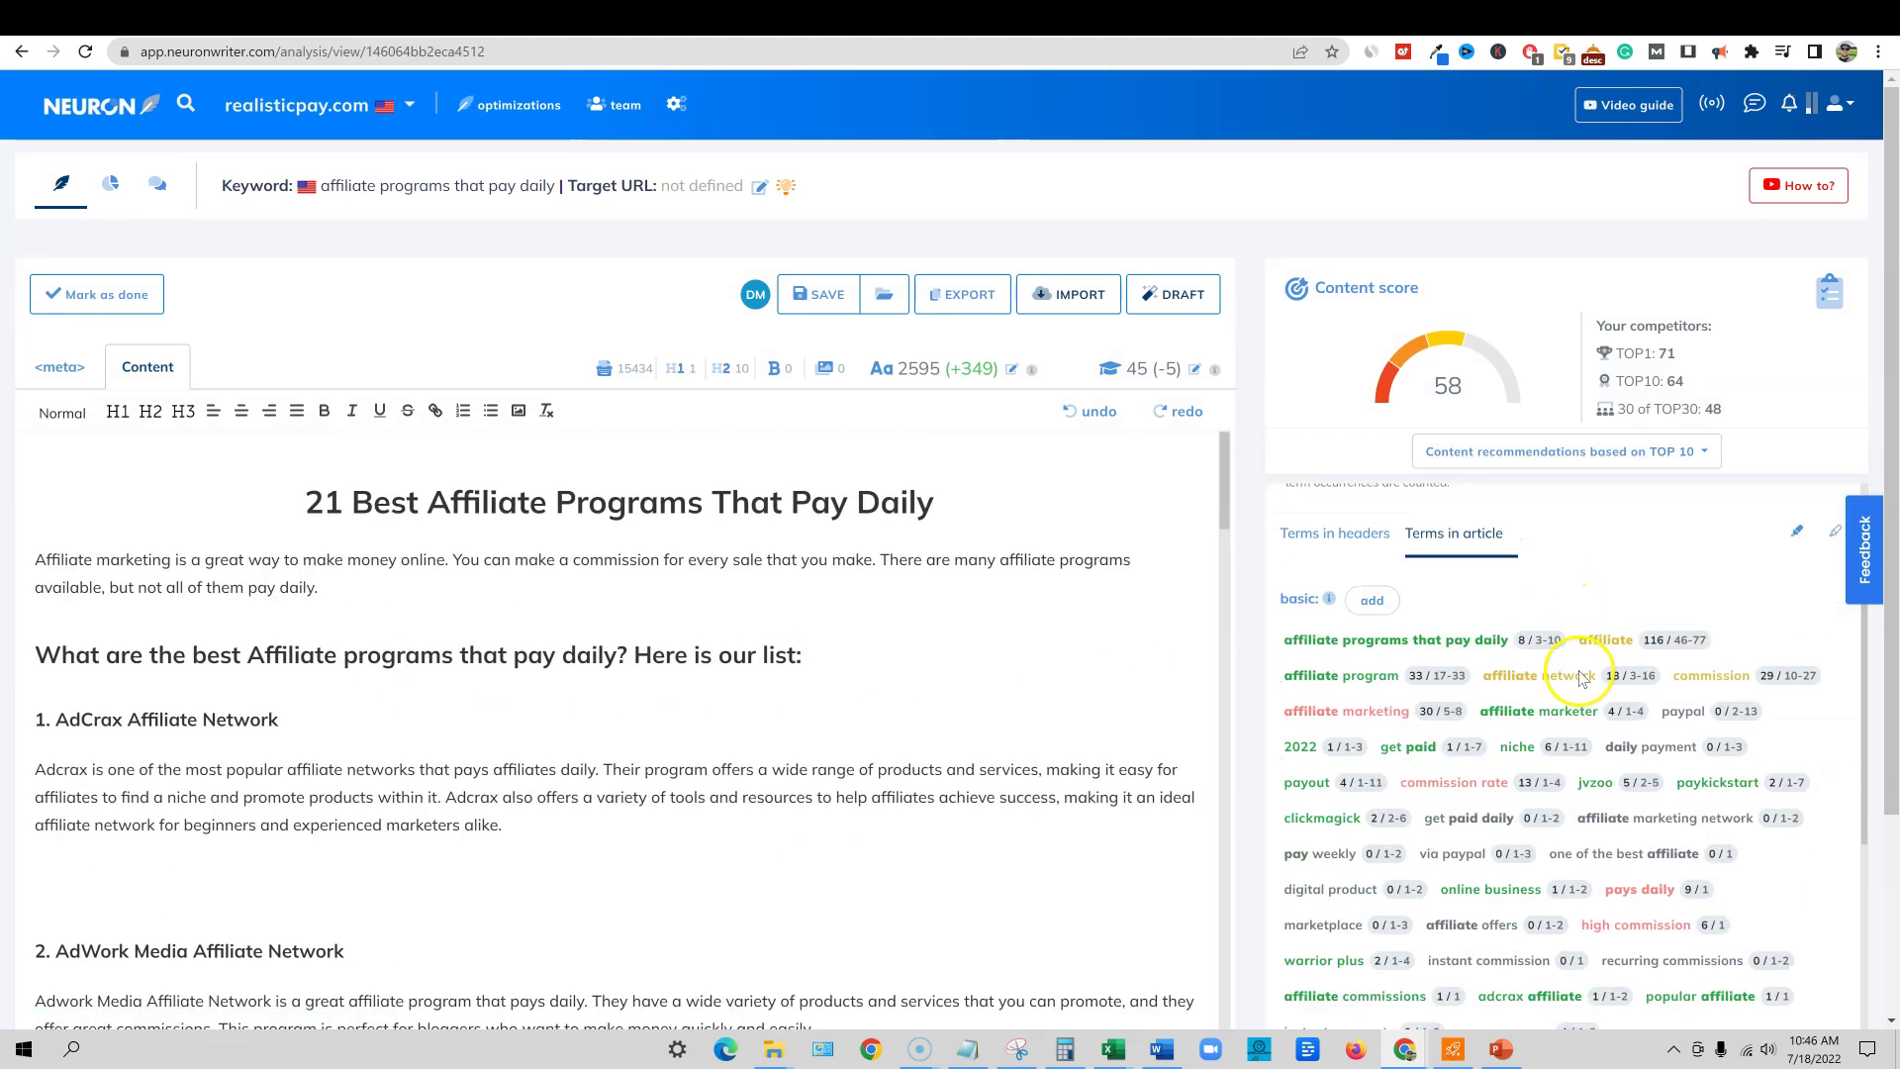
scroll(1583, 677, down, 2)
scroll(1683, 619, up, 1)
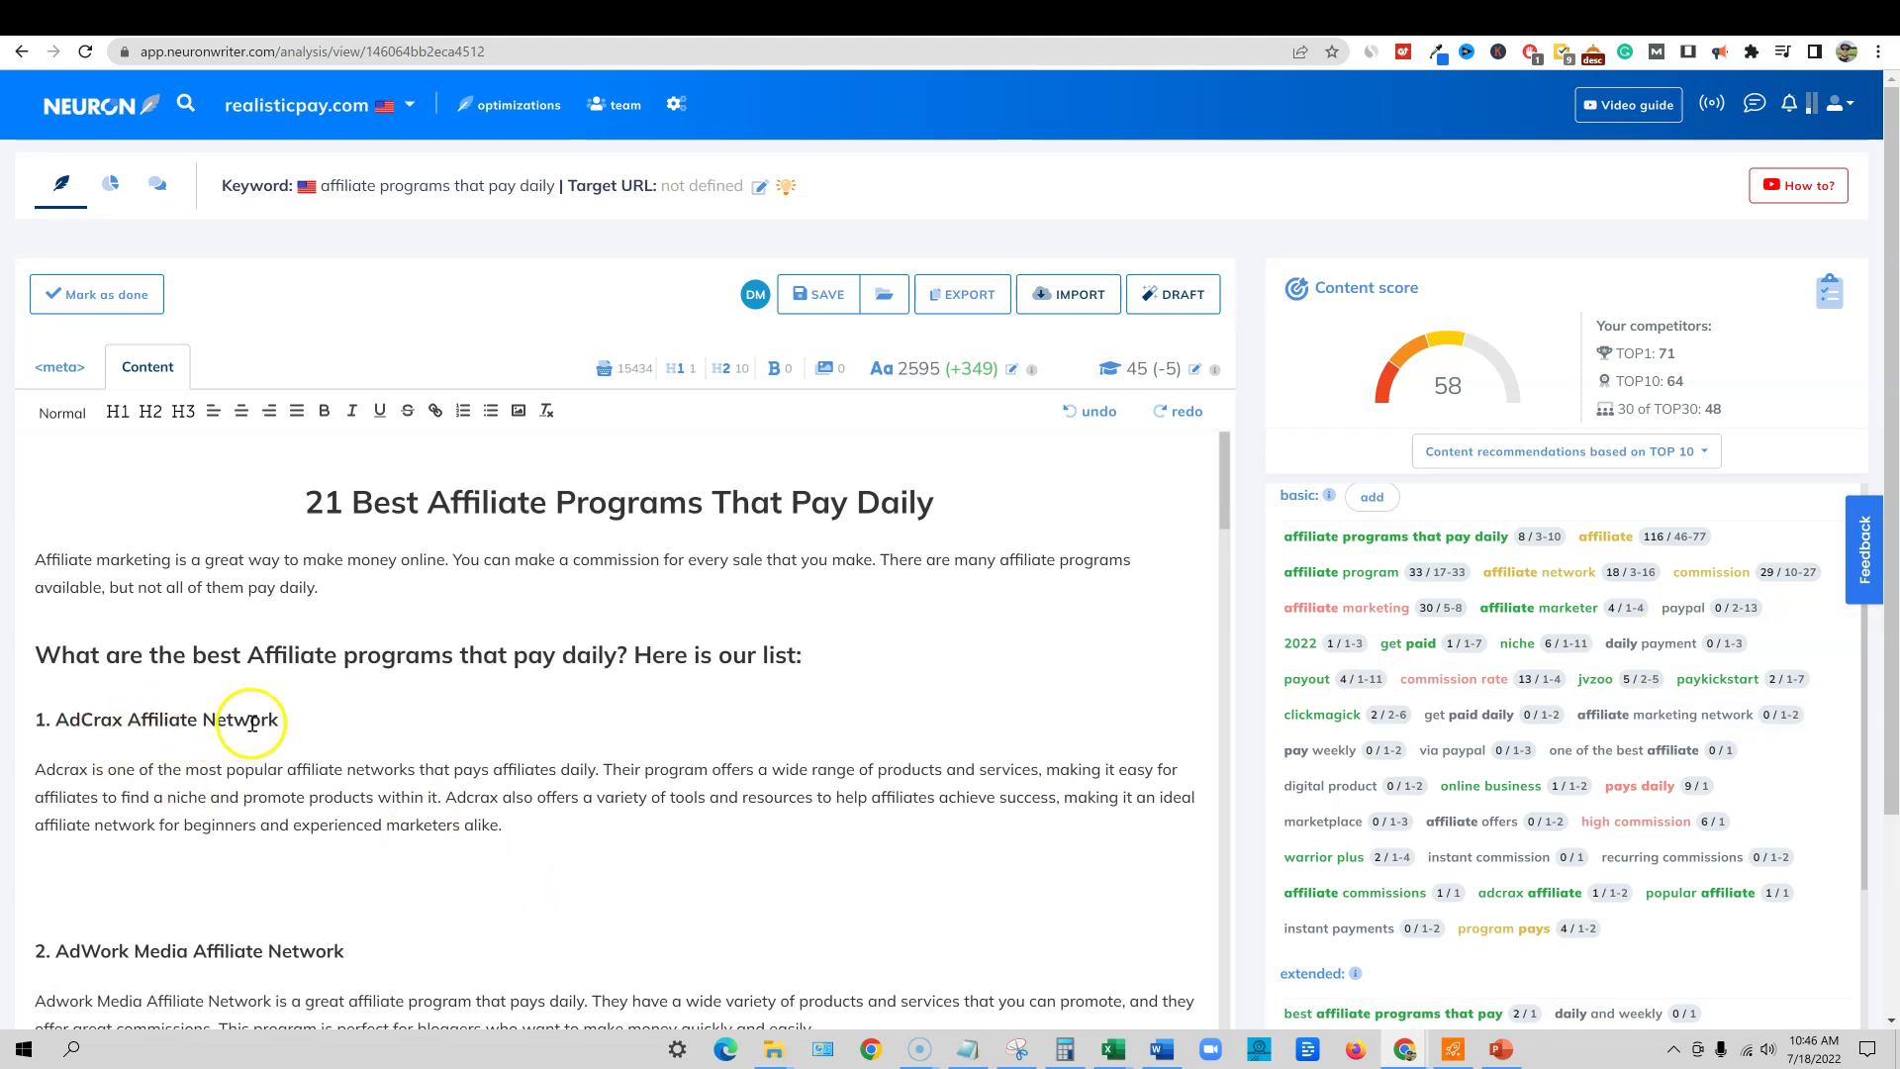
Step: Write a new paragraph after AdCrax calling it a great affiliate program that pays daily, reaching score 62
click(520, 828)
key(Return)
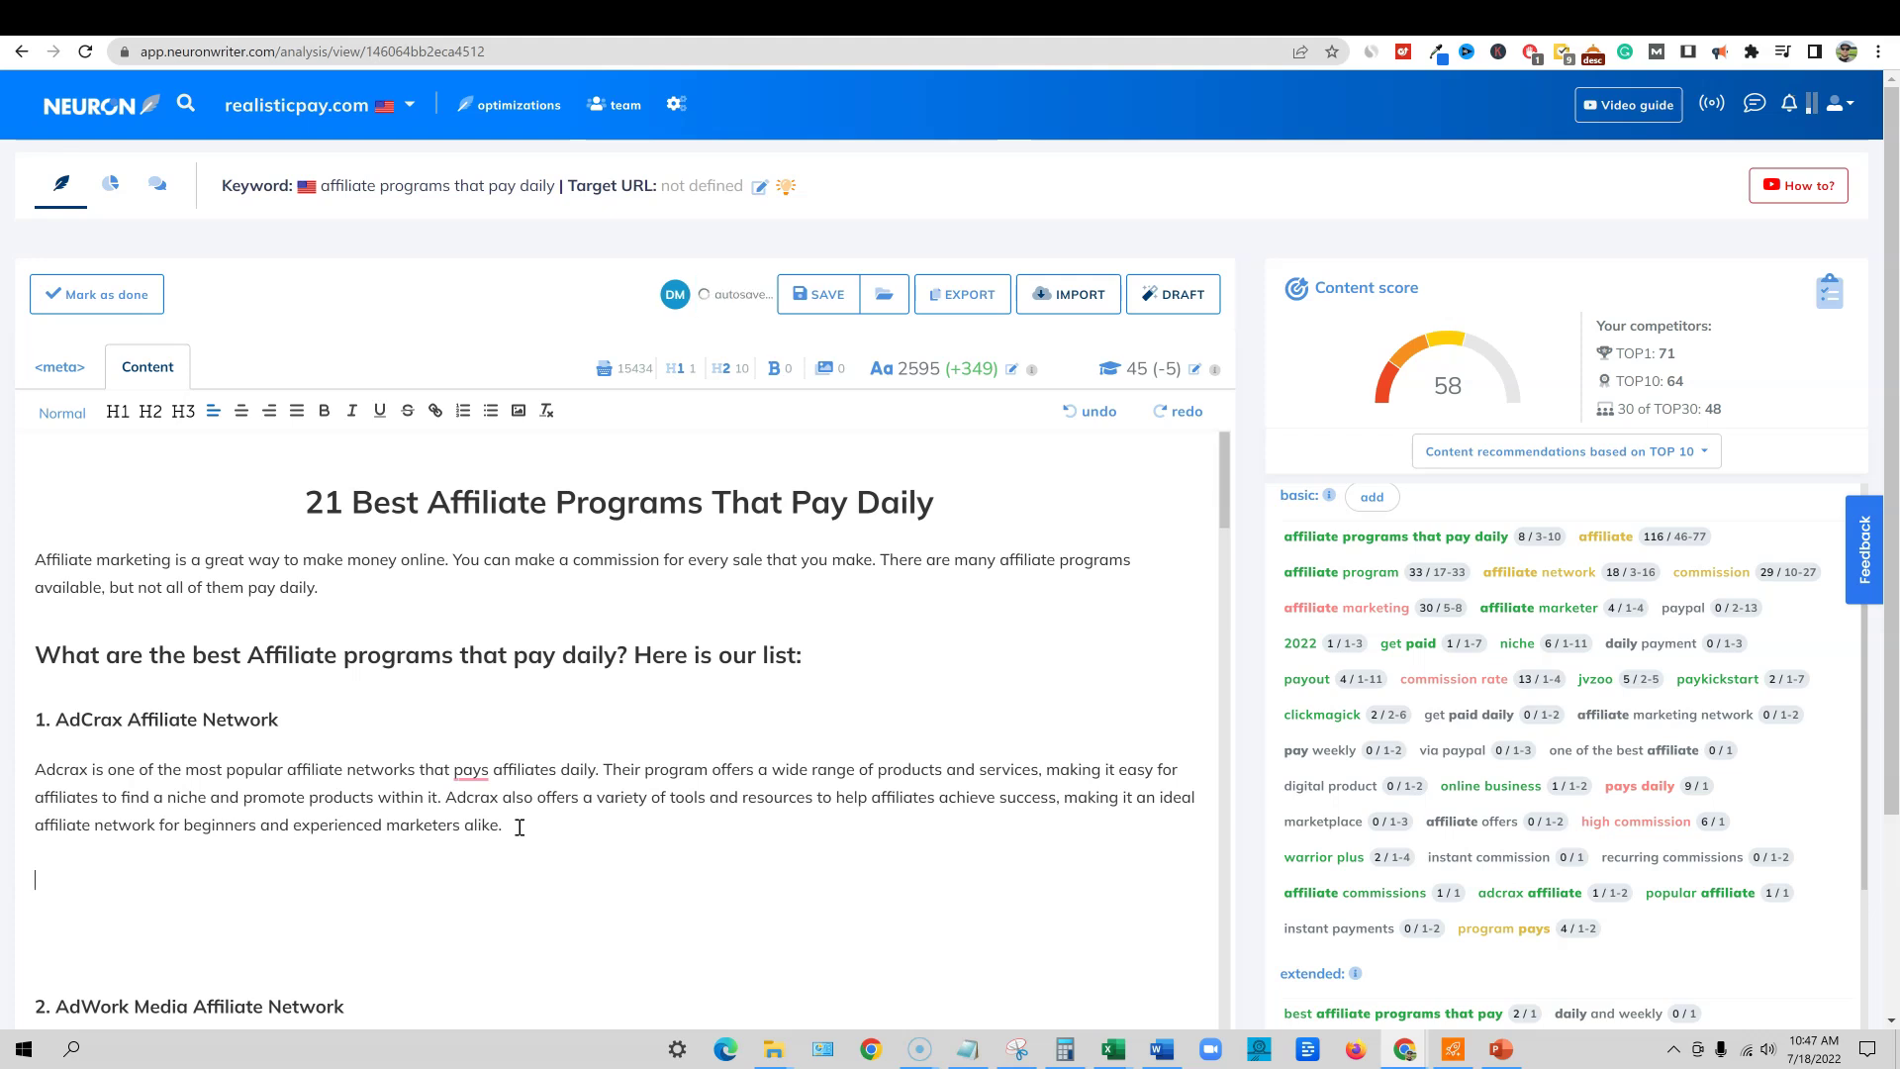
text(This is a great )
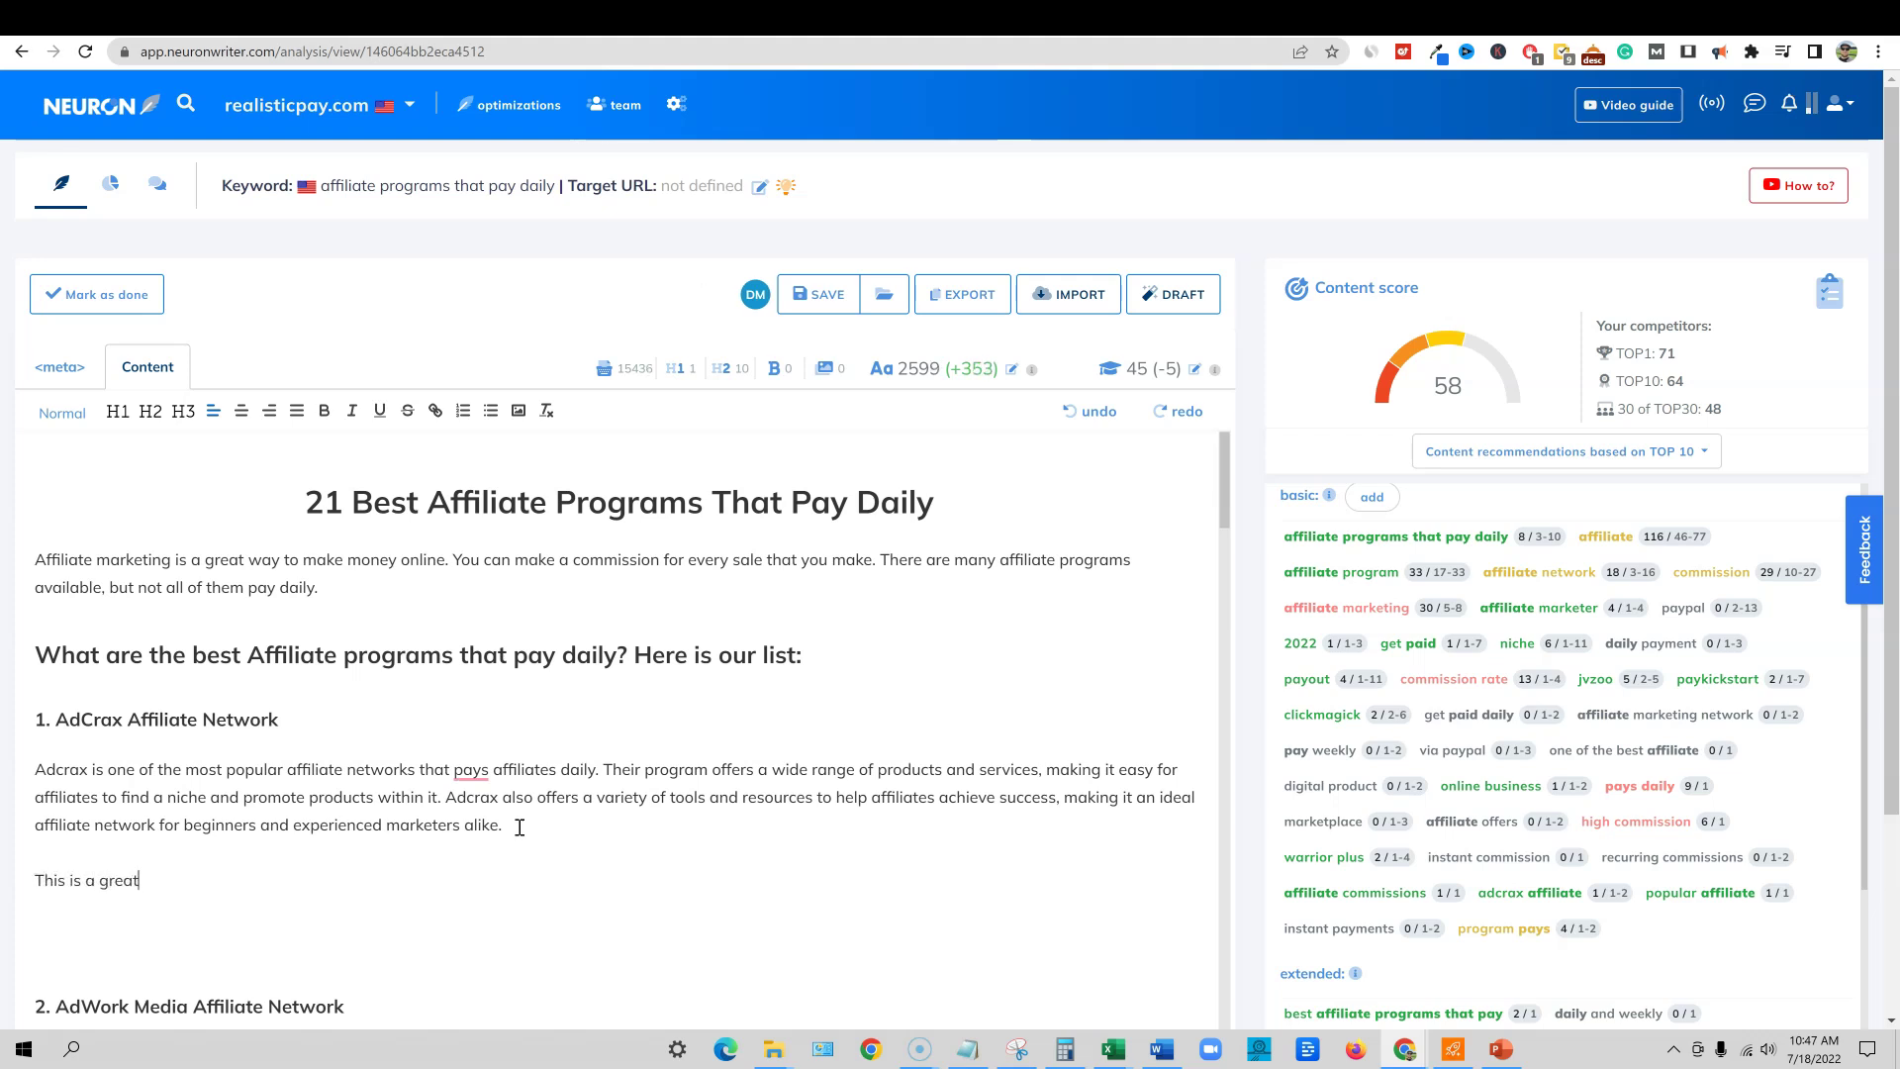
text(affiliate marketing network if you want to get paid daily)
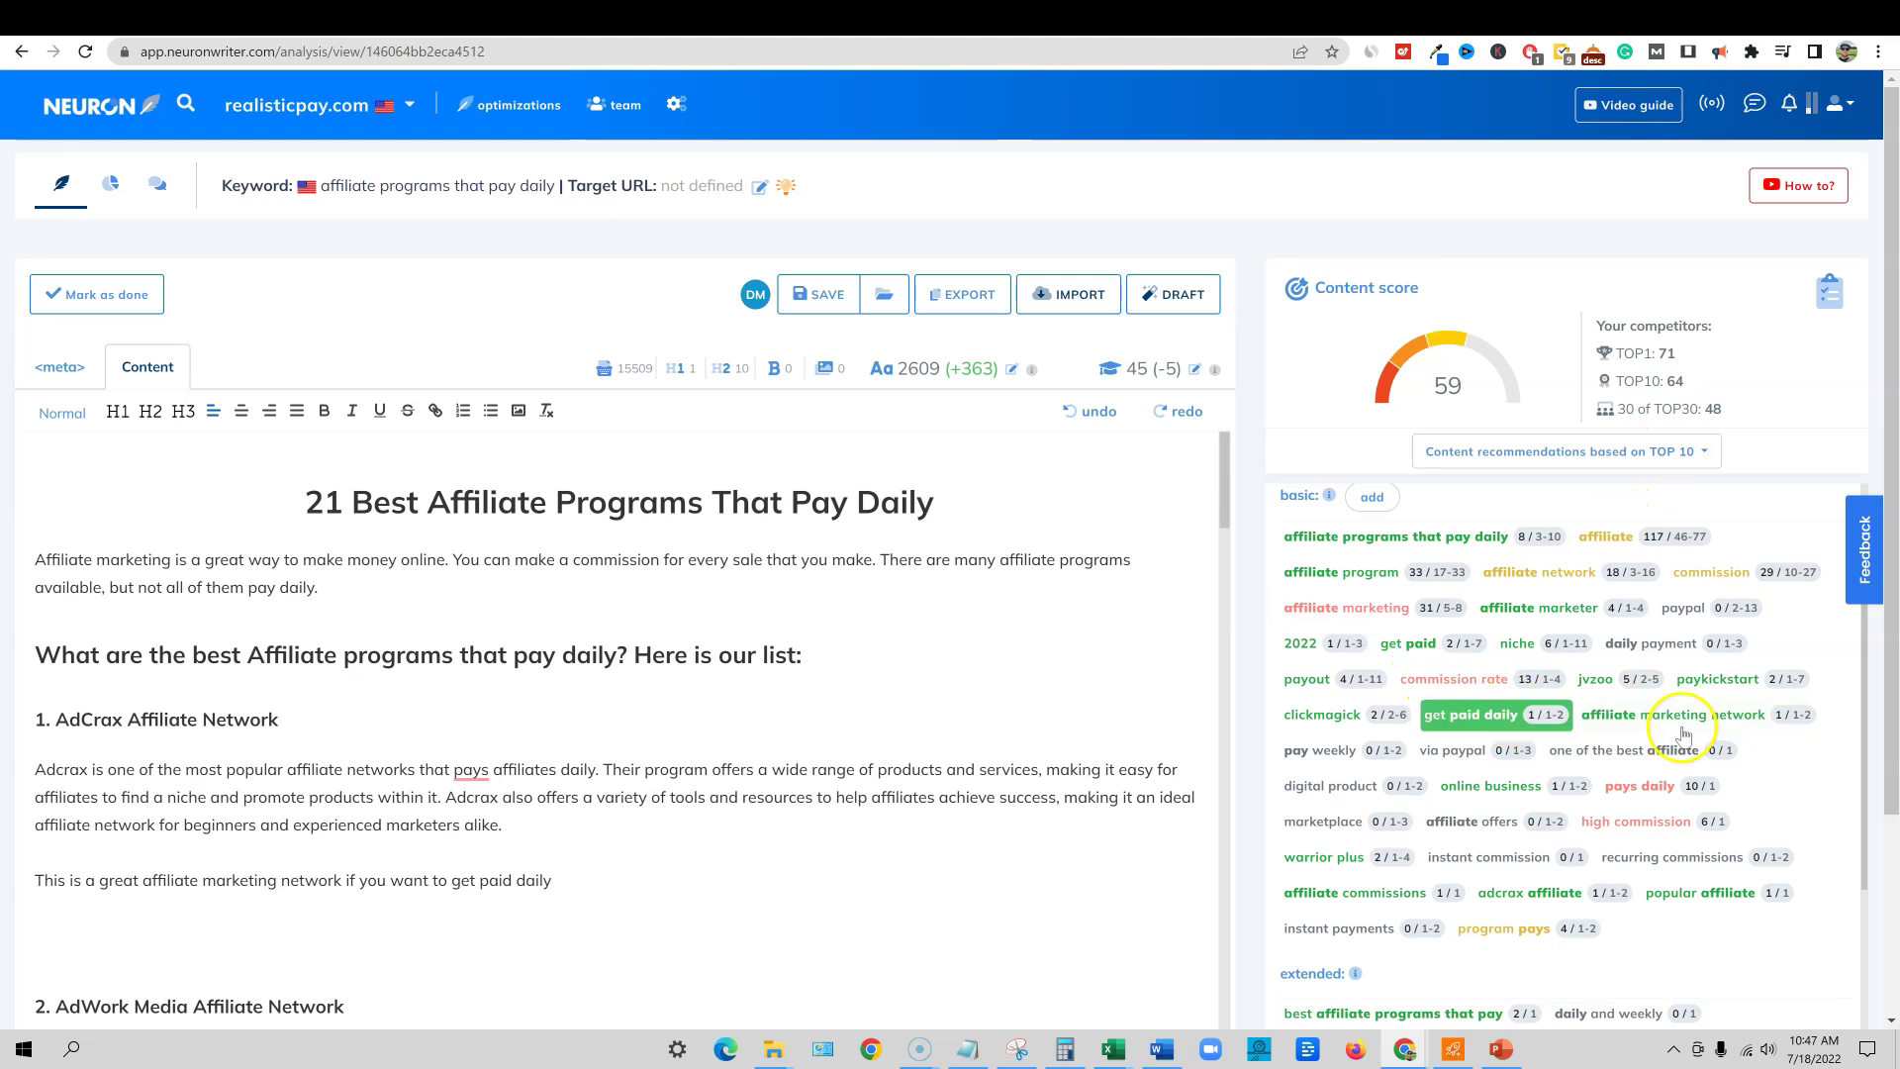
click(555, 885)
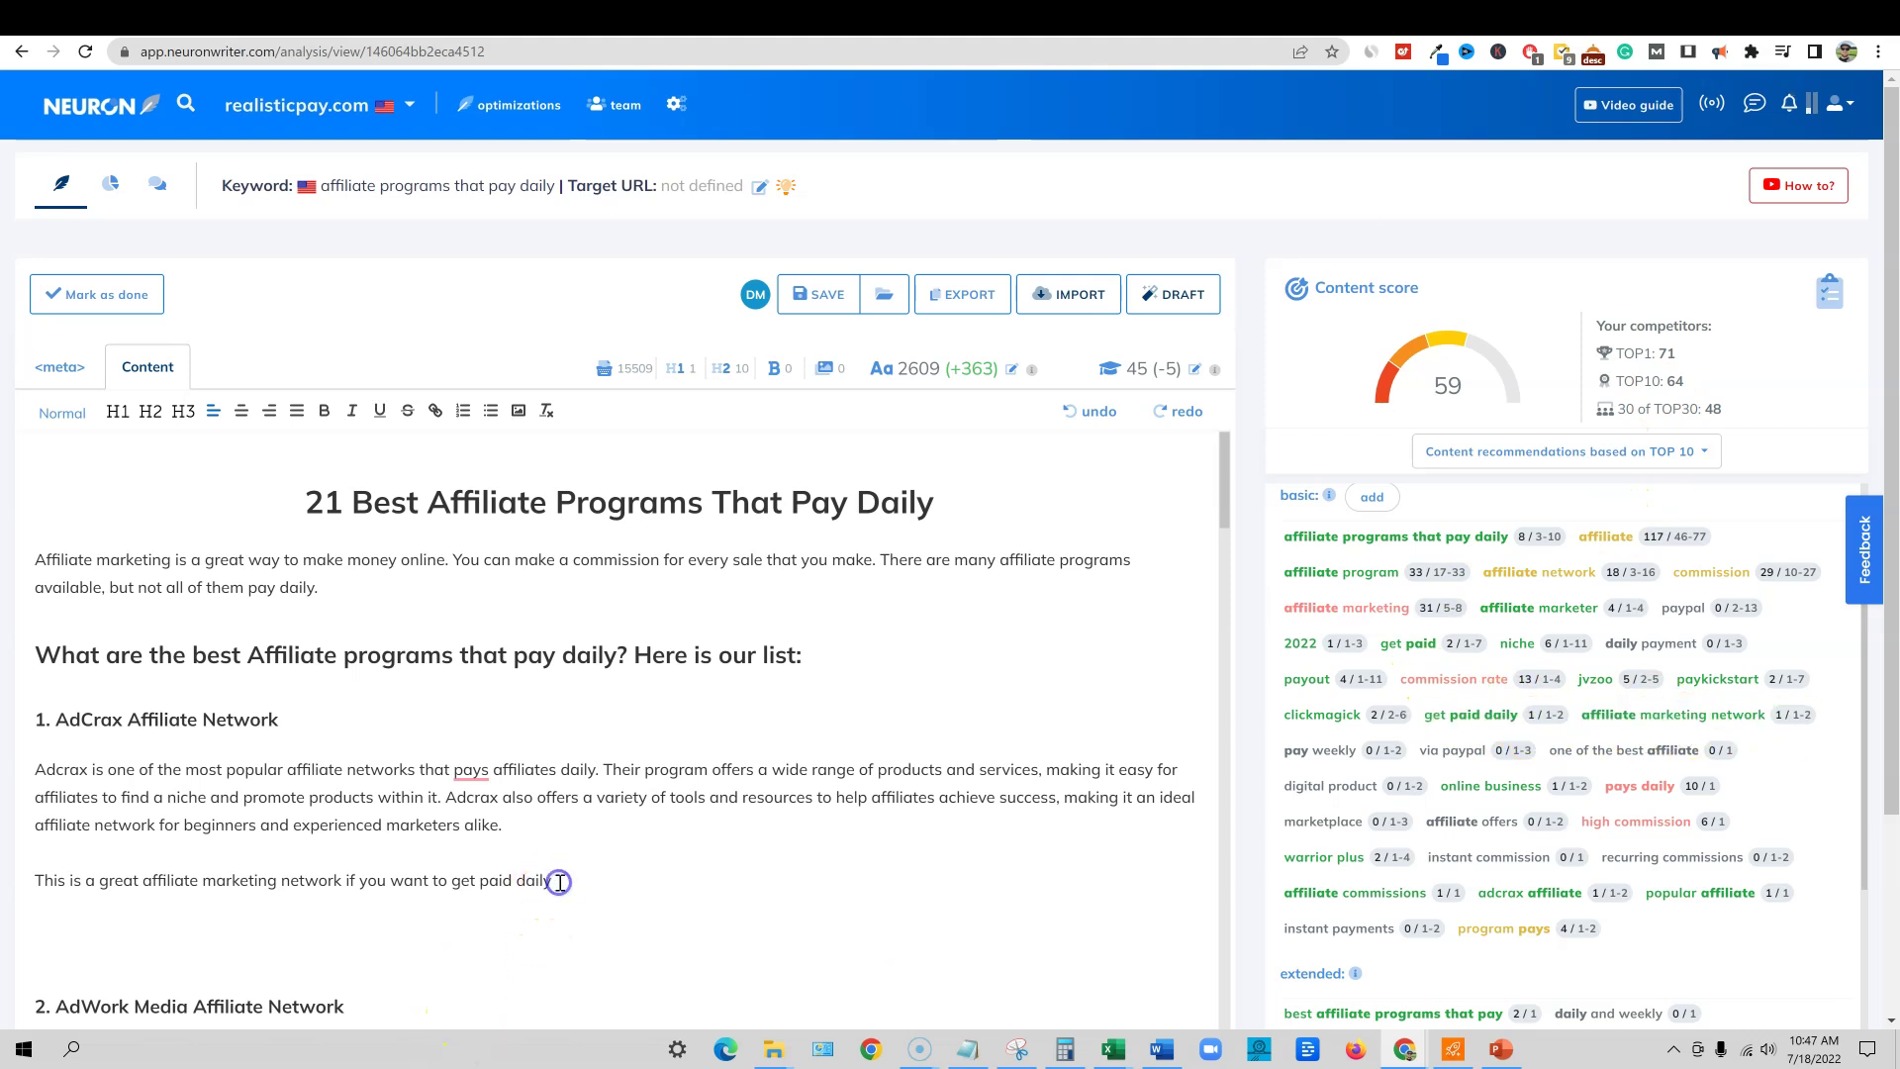
click(554, 888)
text(. This network is one of the best affiliate program)
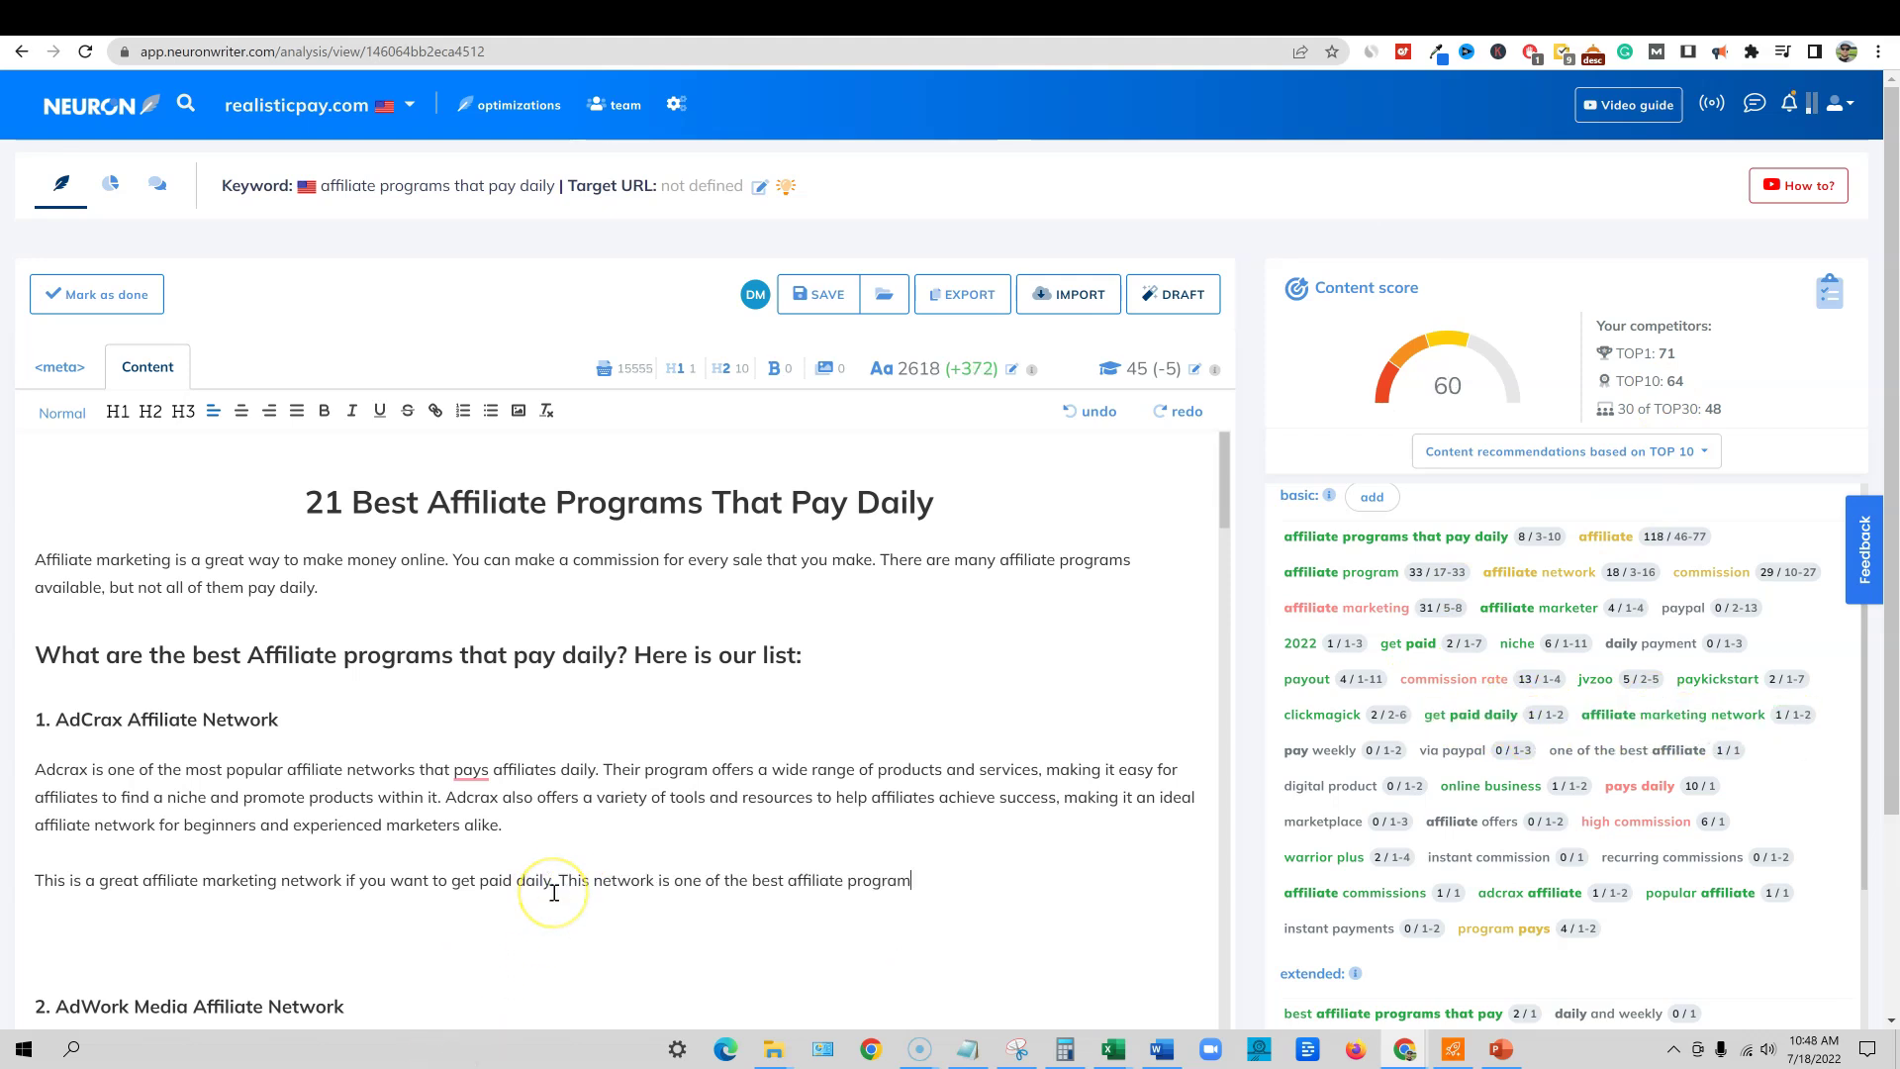
text(s that you can promote a digital product and affiliate offers in their marketplace to earn instant commissions and recurring commissions.)
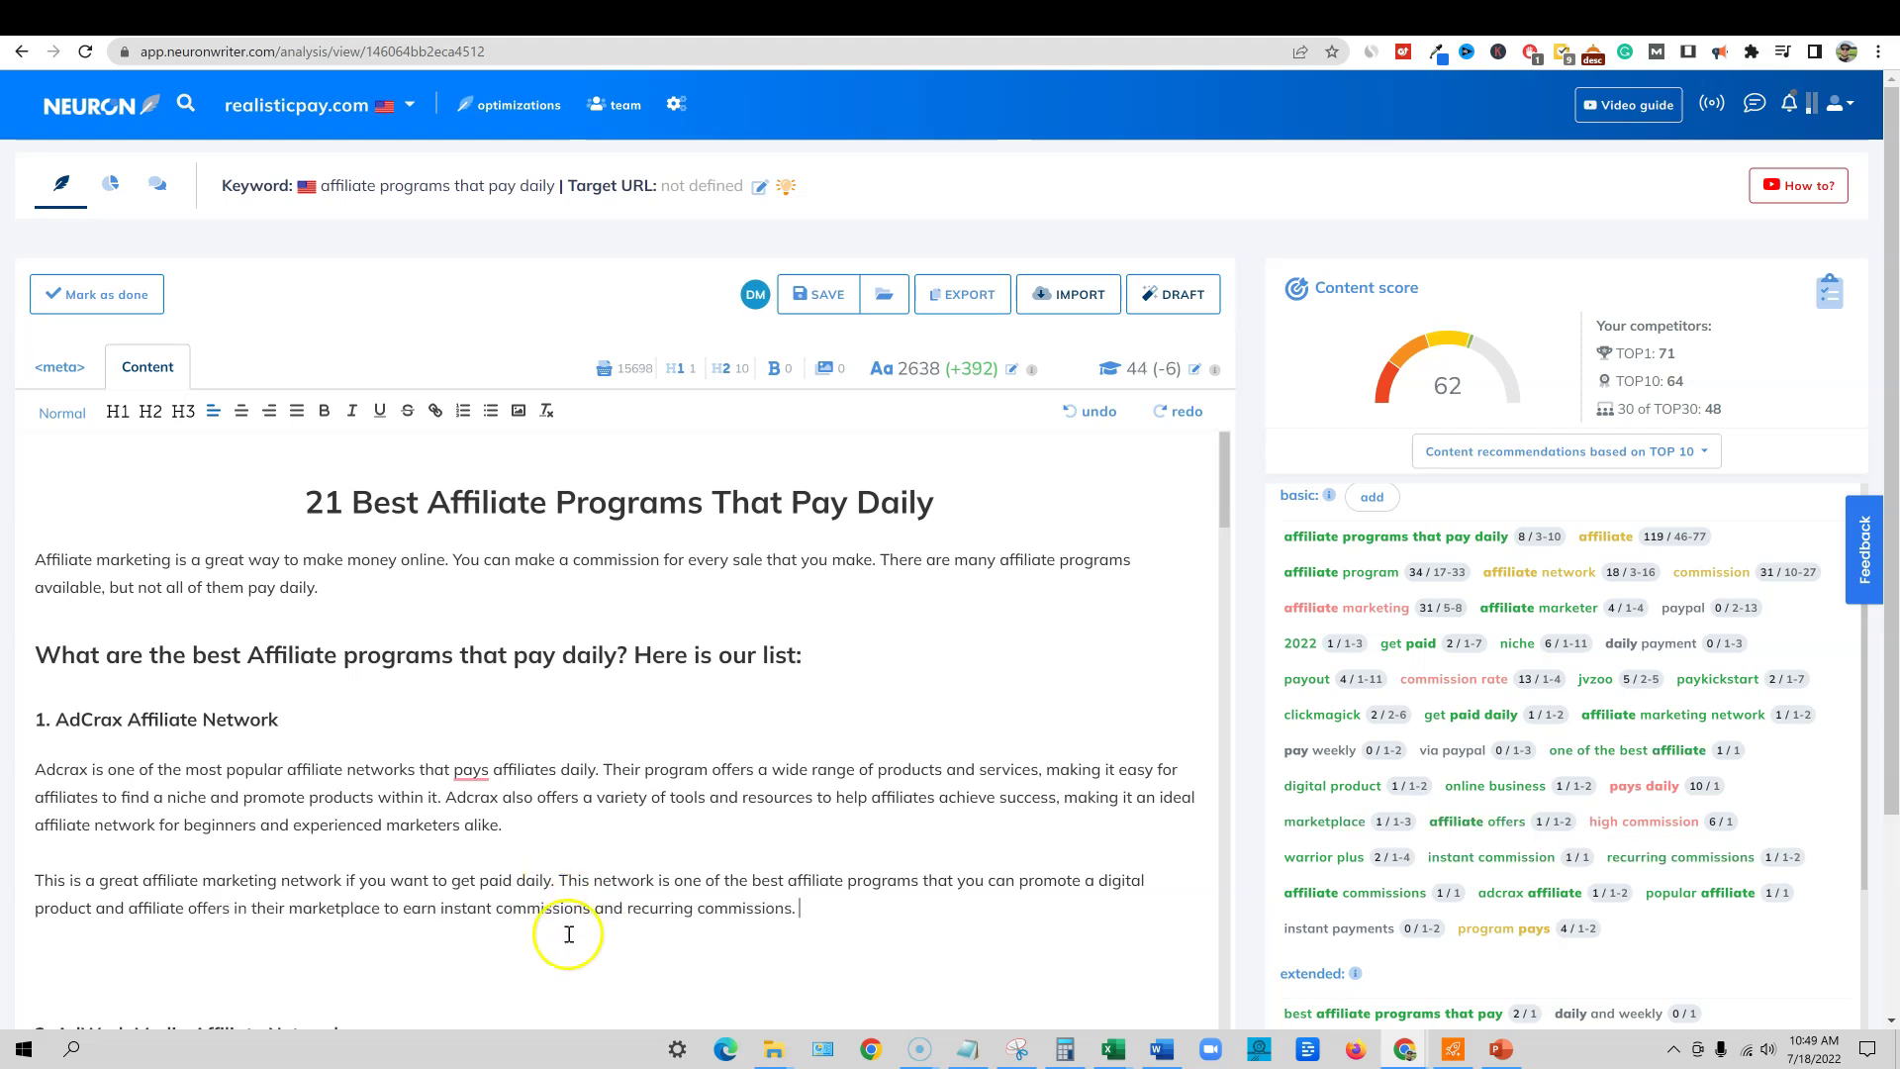
drag(754, 914, 13, 864)
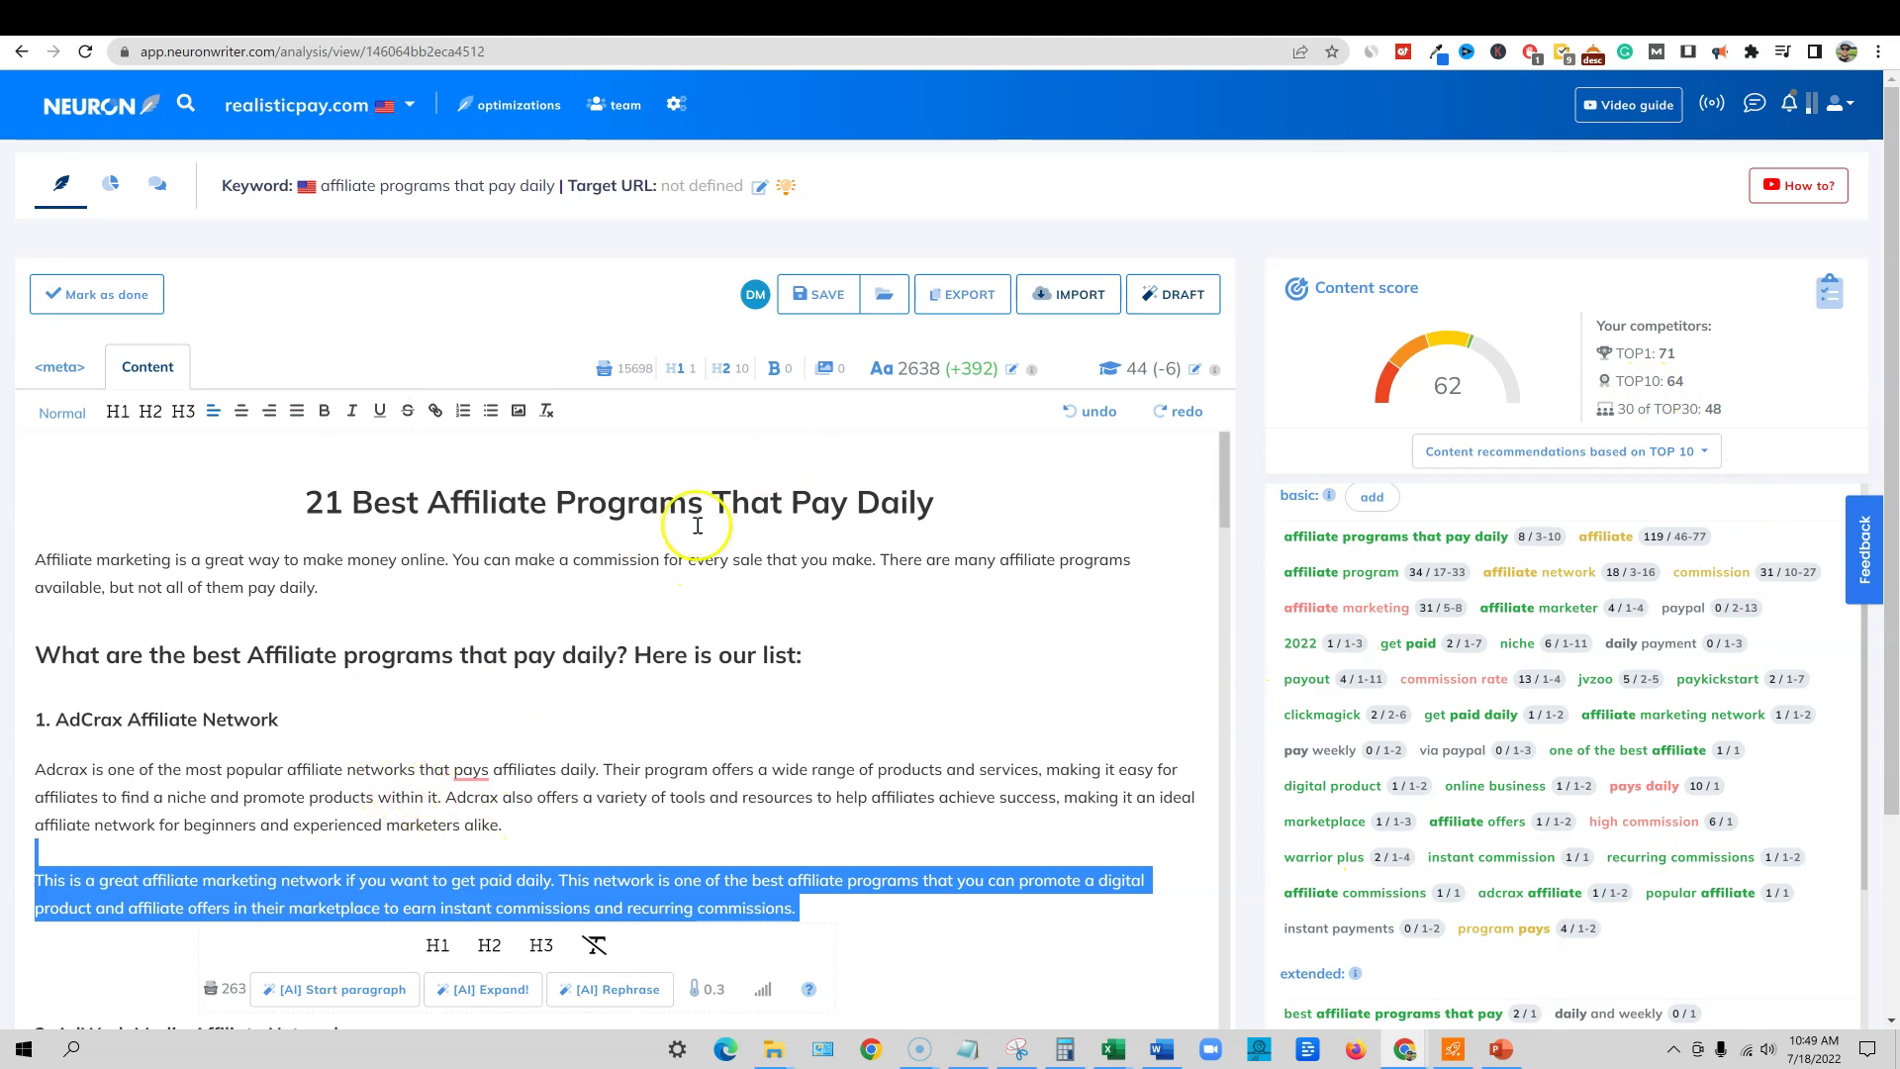
Step: Expand the draft to 2873 words with more affiliate network paragraphs, raising the score from 62 to 68
scroll(744, 755, down, 2)
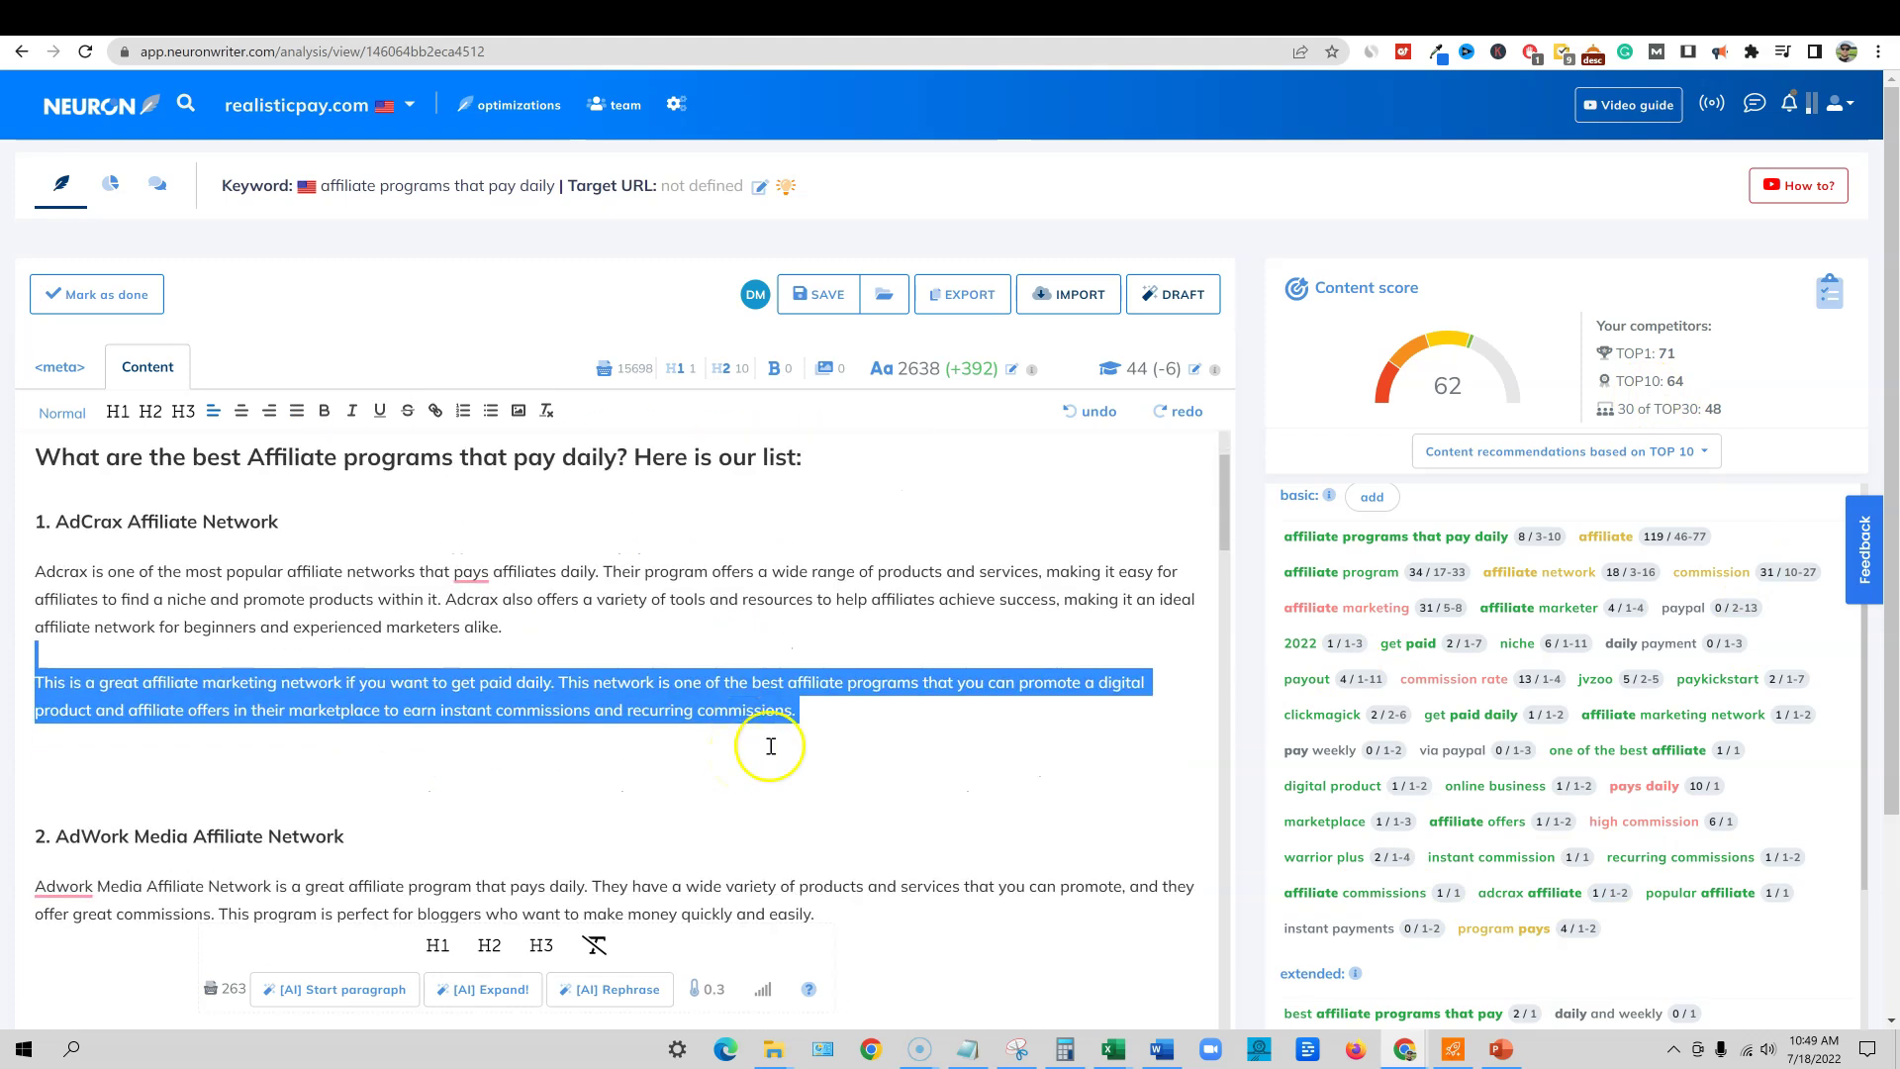
scroll(572, 811, up, 2)
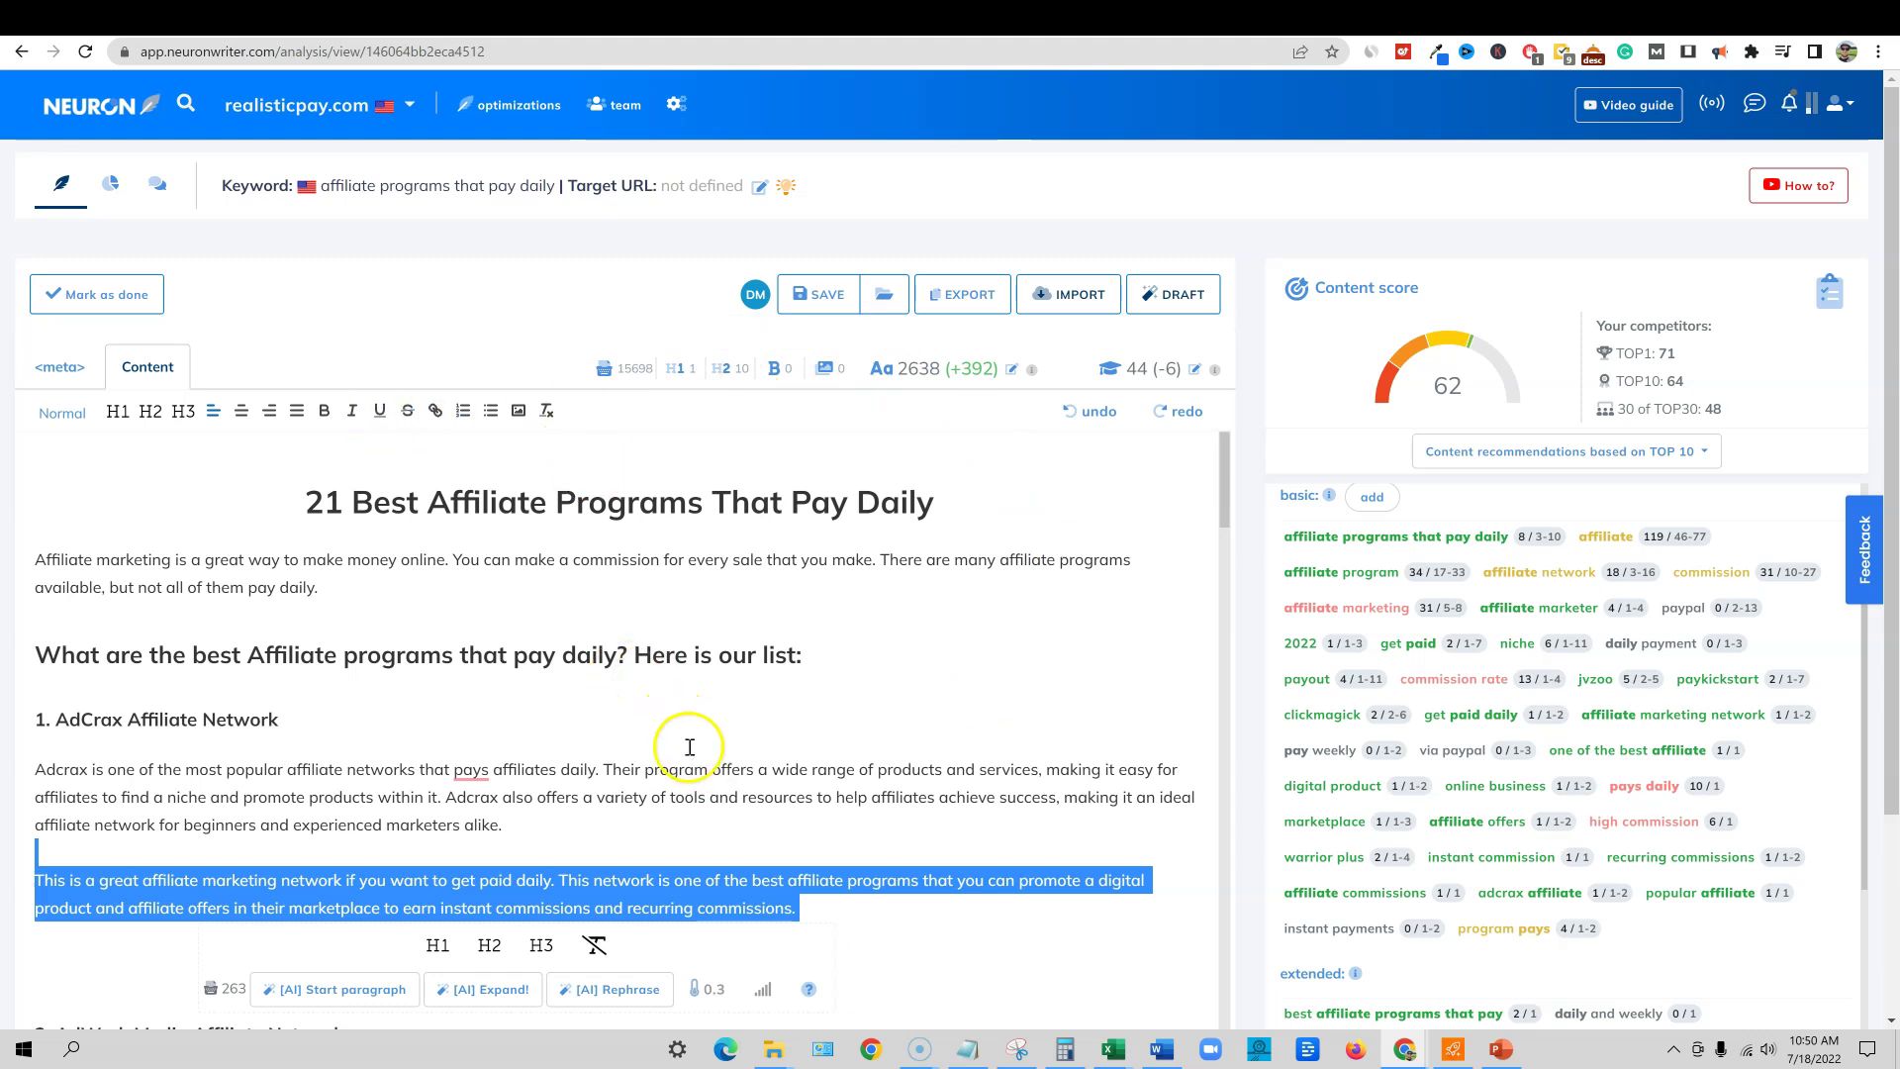
scroll(782, 783, down, 1)
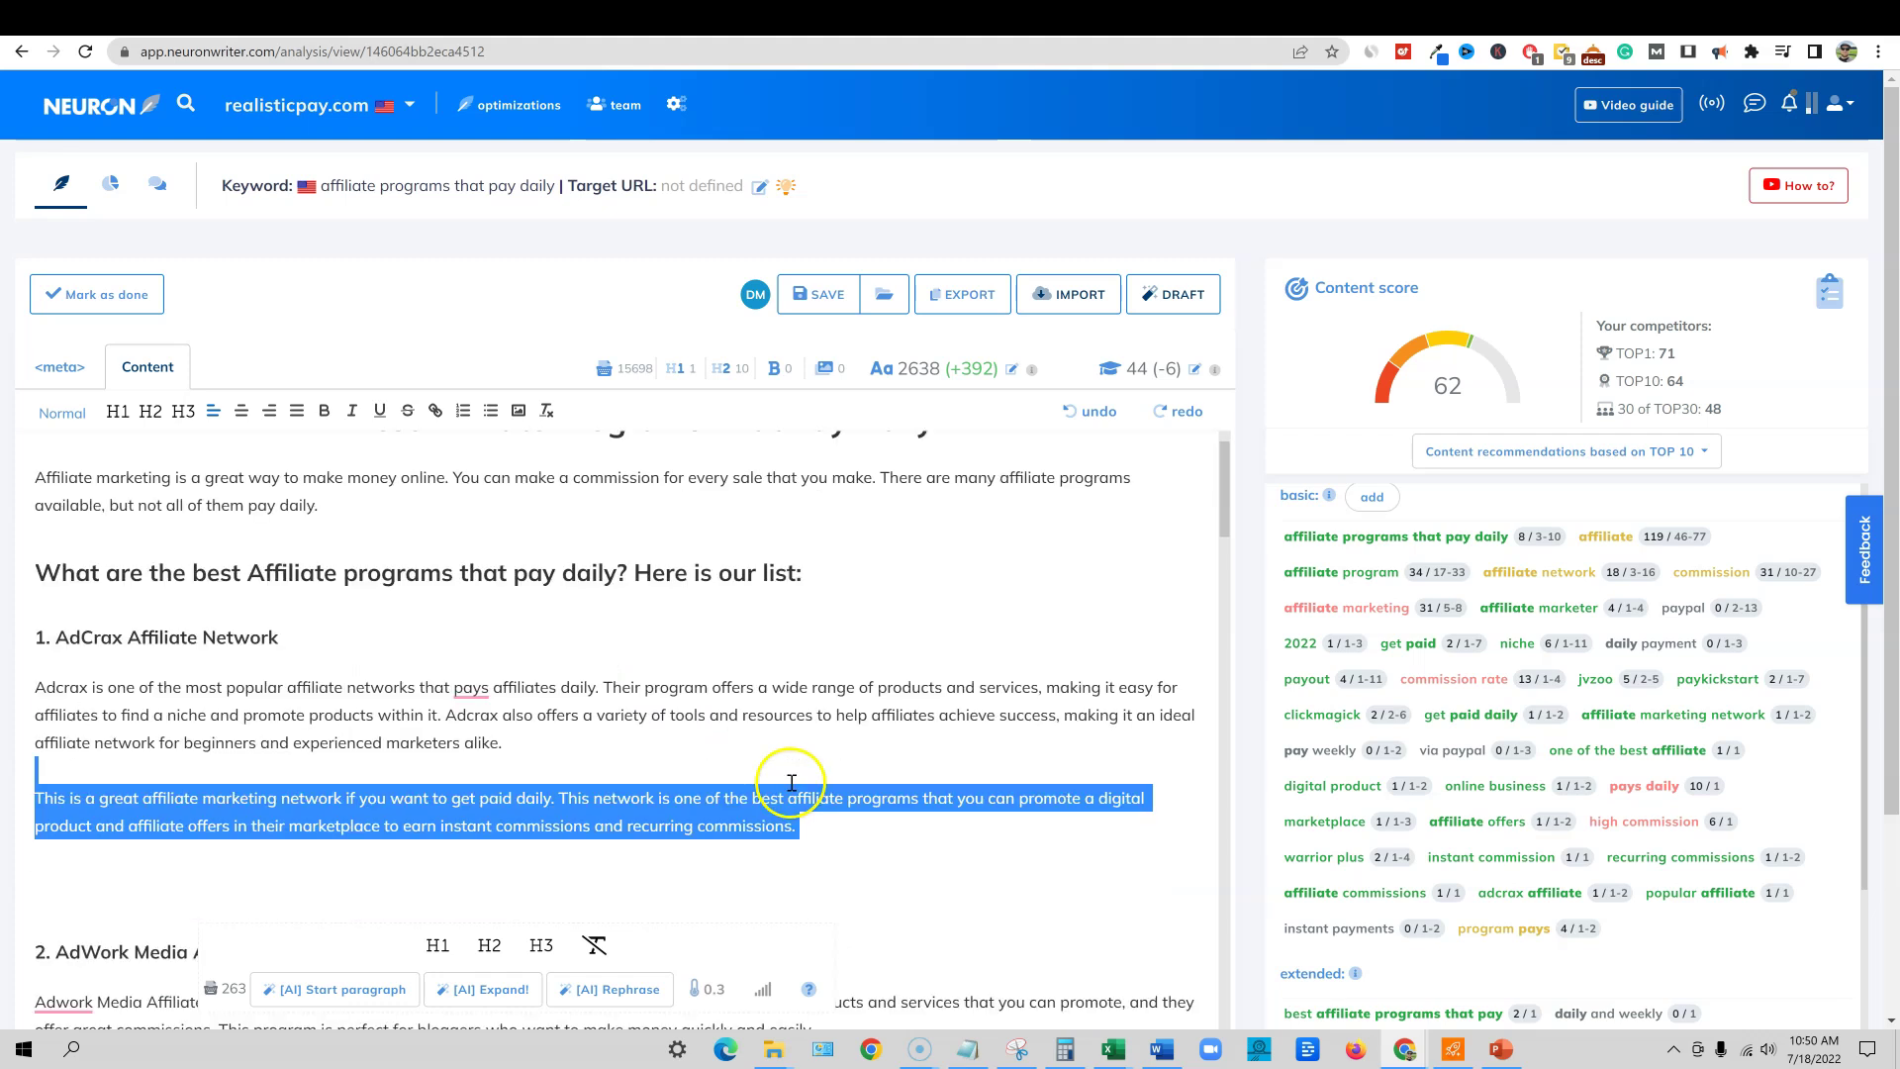
scroll(752, 547, up, 1)
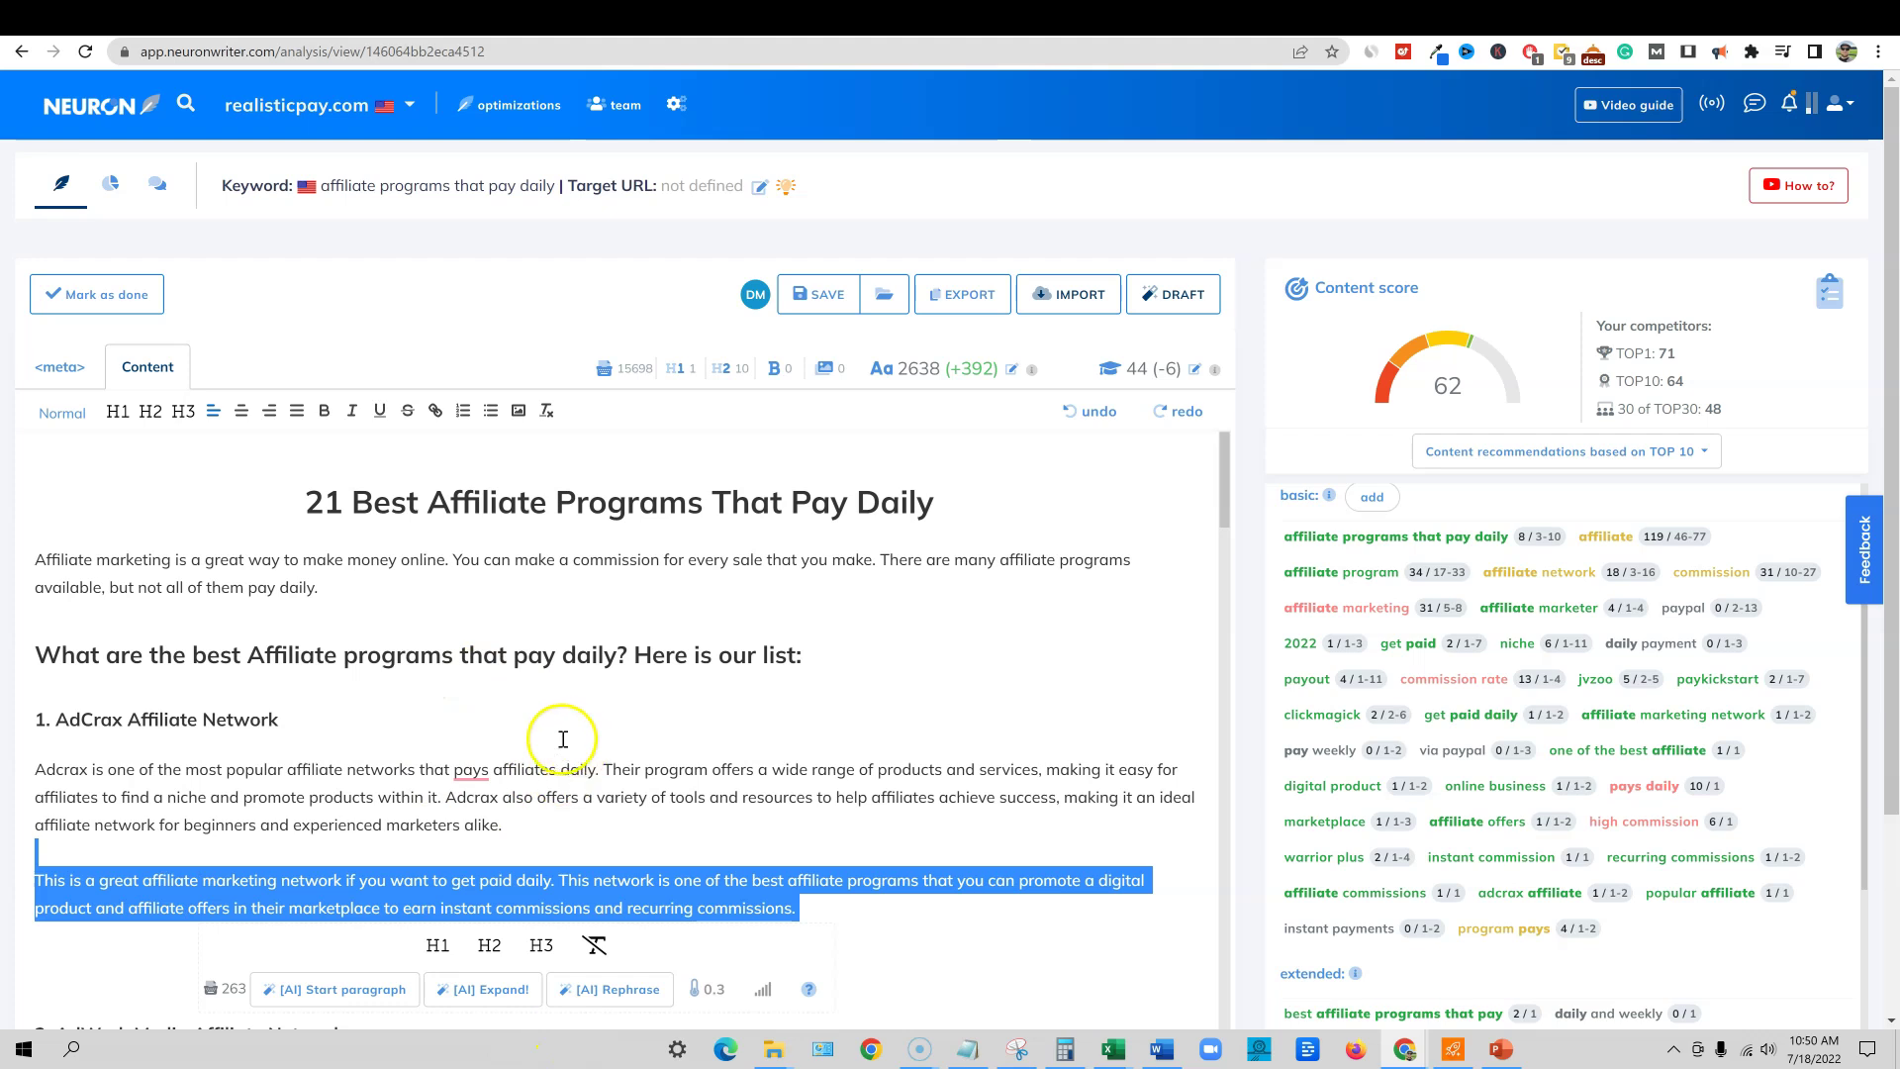
scroll(650, 759, down, 1)
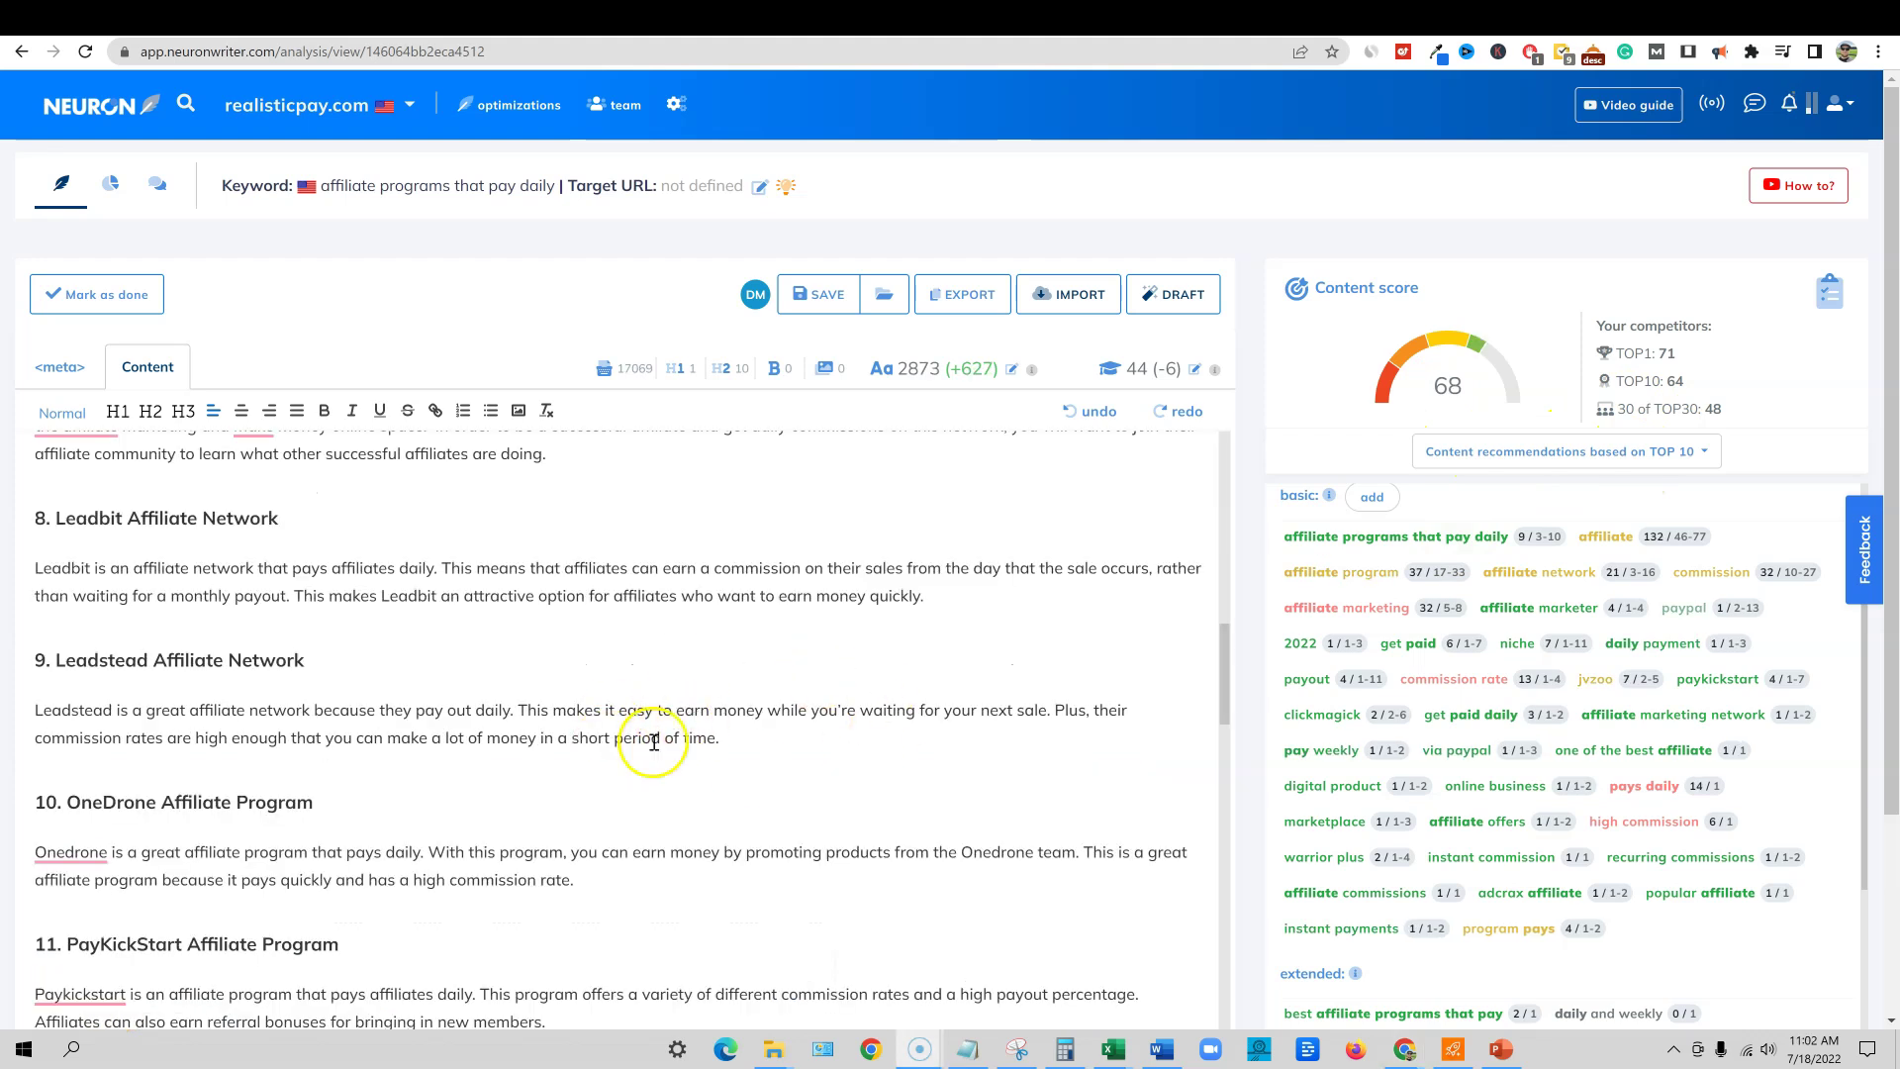
Step: Select, then deselect, the three PayKickstart paragraphs in section 11
scroll(1574, 696, down, 2)
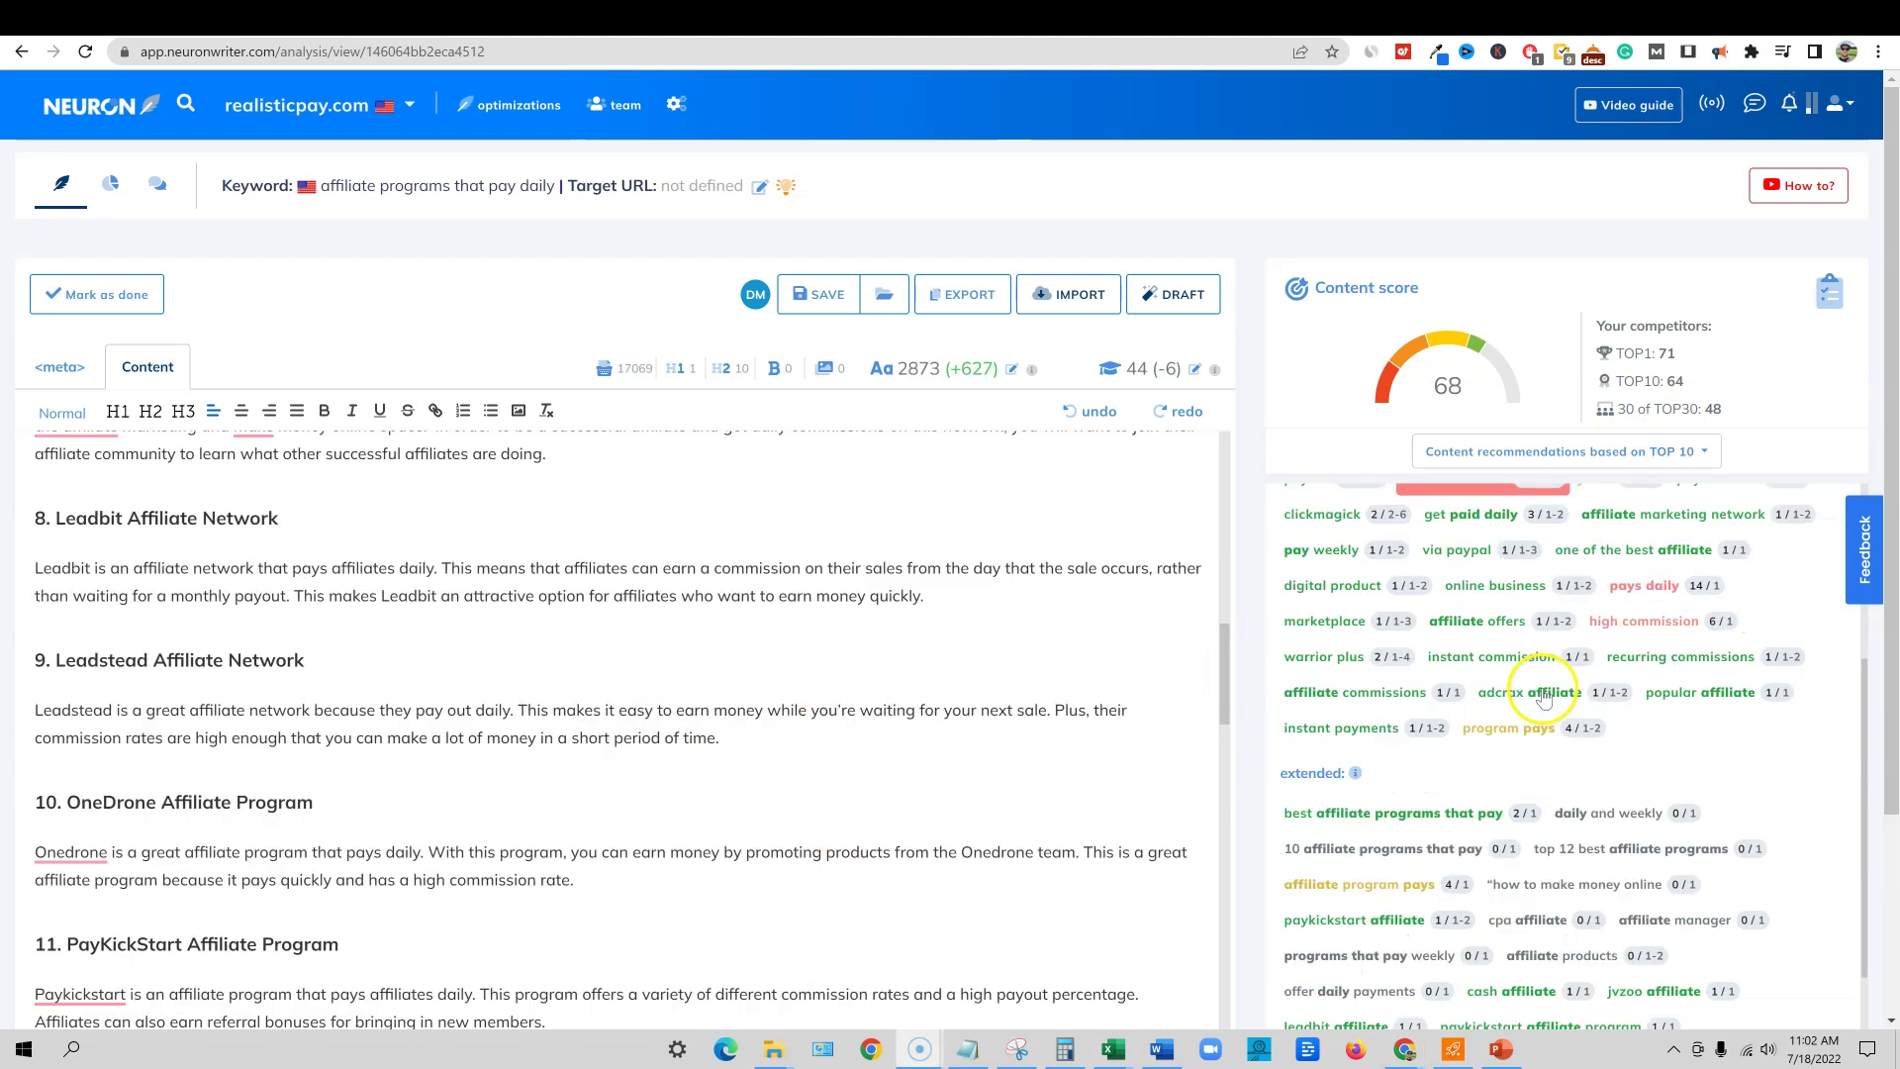
scroll(1574, 696, down, 5)
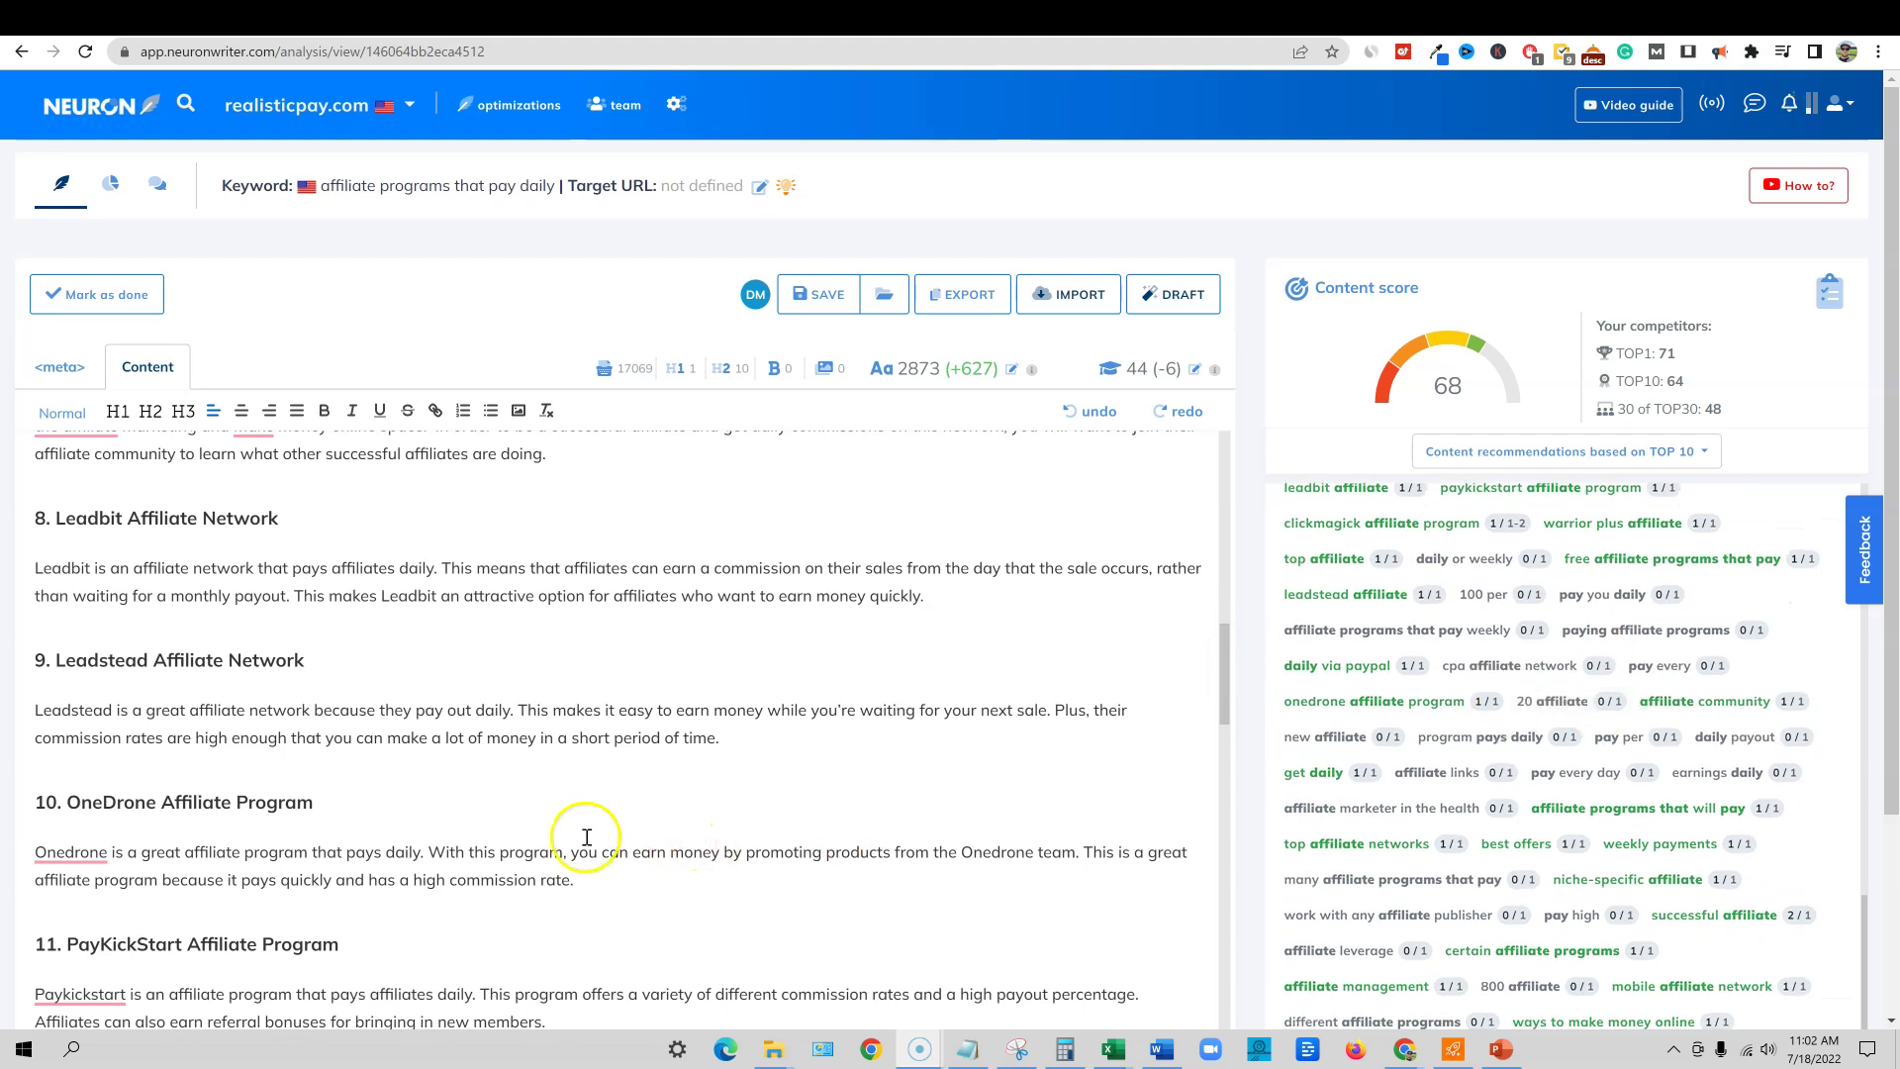
scroll(457, 827, down, 1)
scroll(457, 826, down, 1)
scroll(270, 844, down, 1)
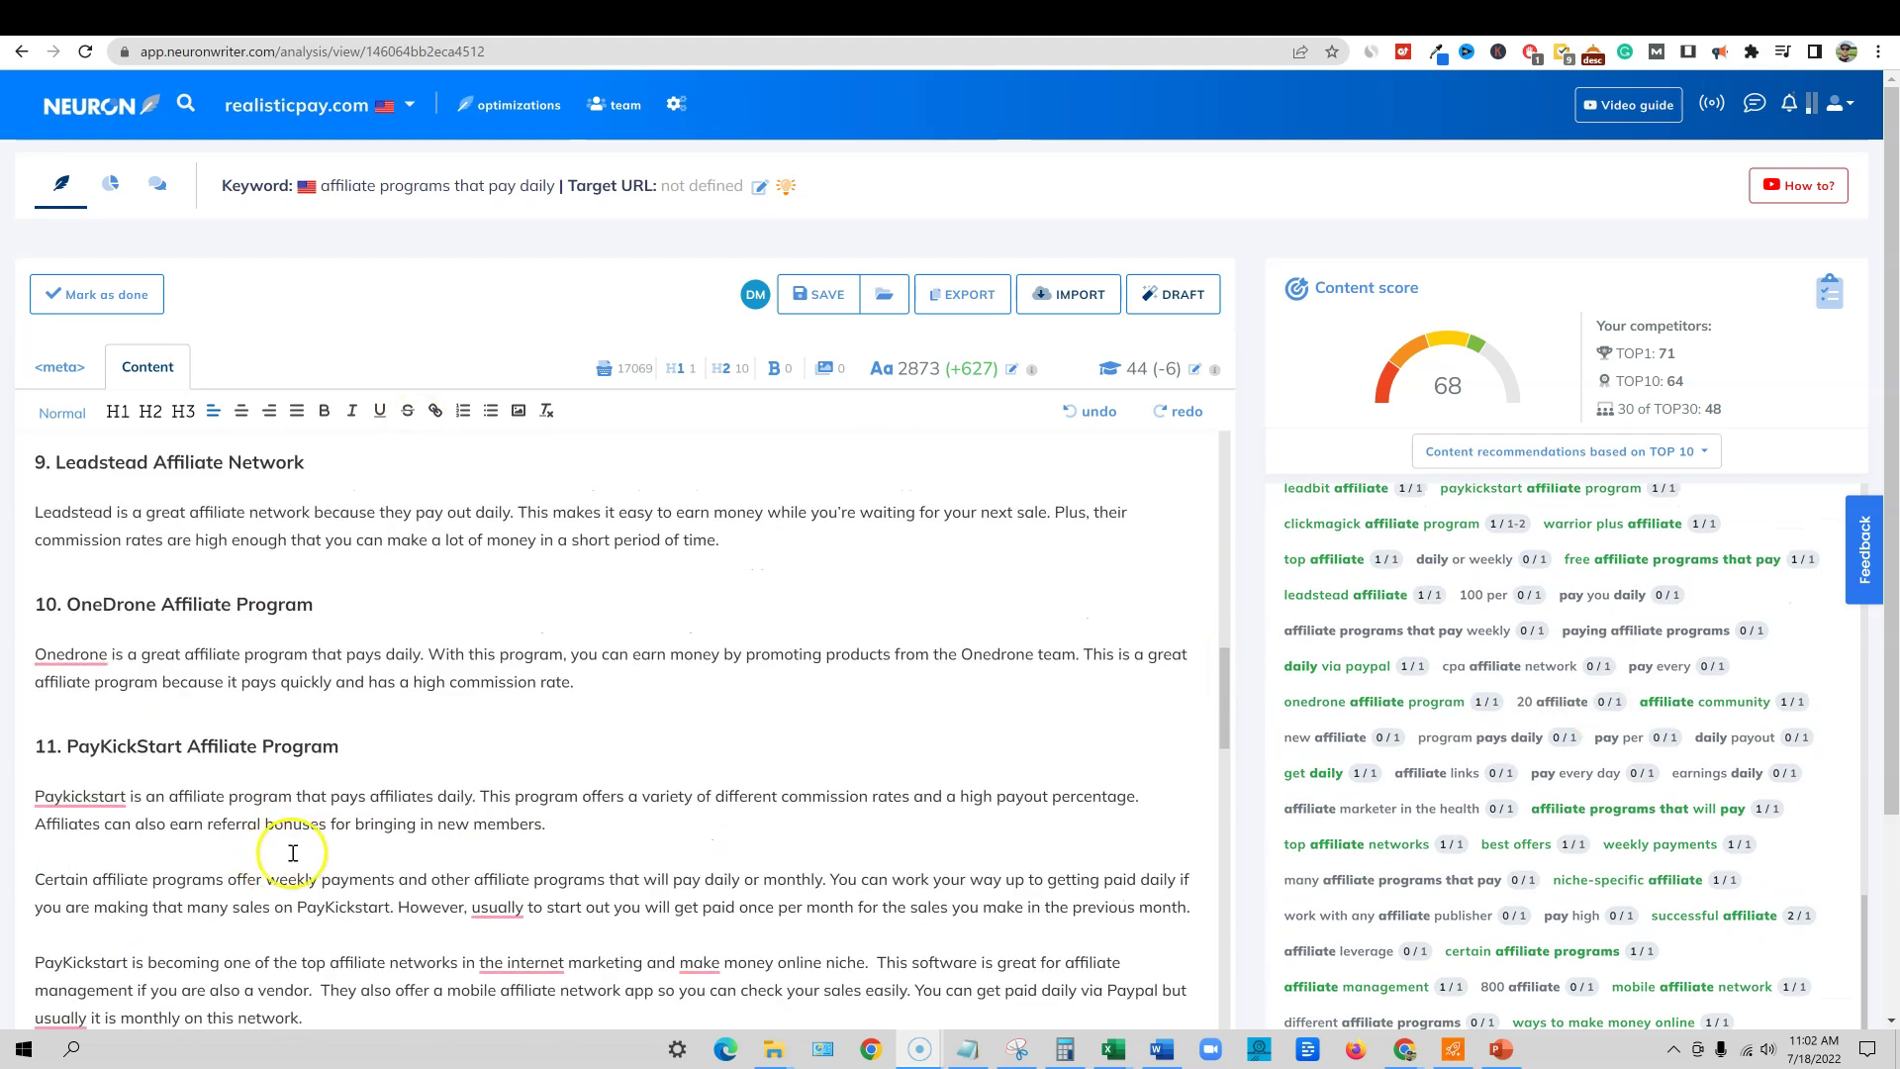
scroll(293, 854, down, 2)
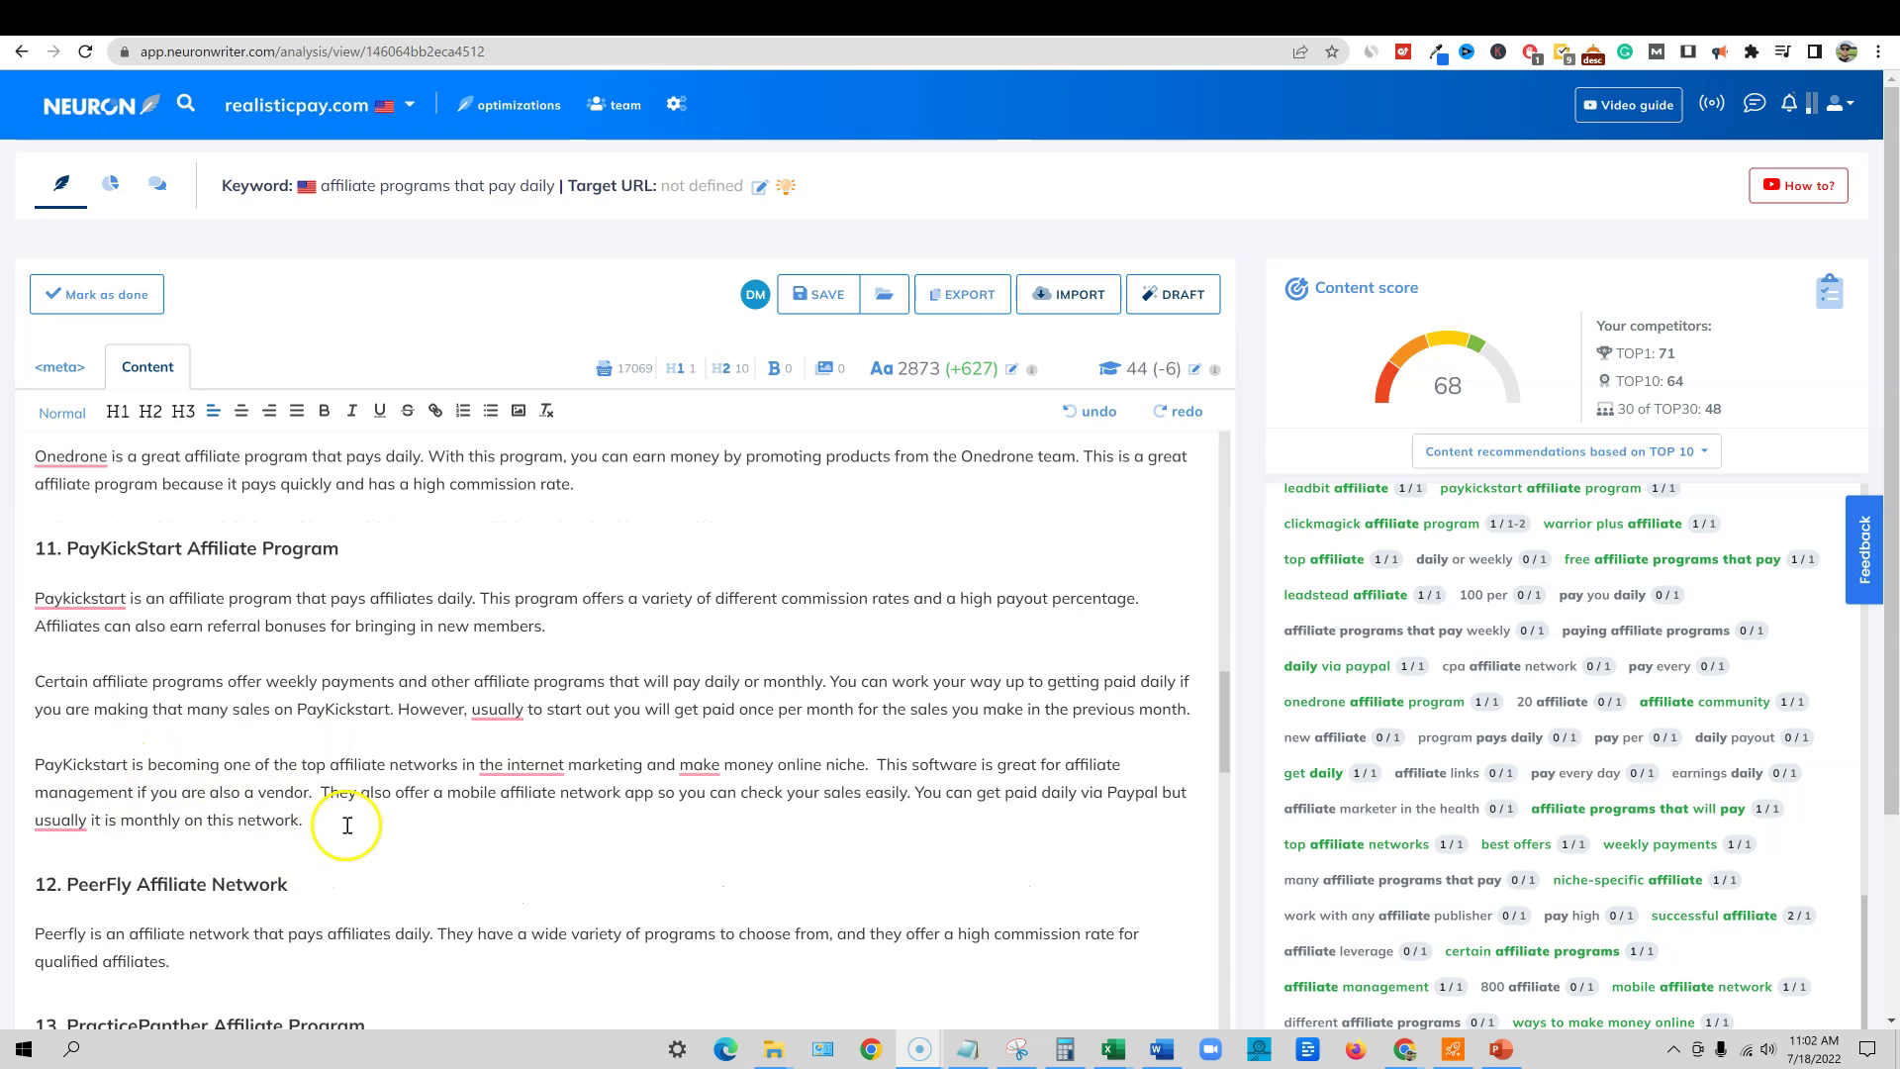
drag(348, 825, 12, 604)
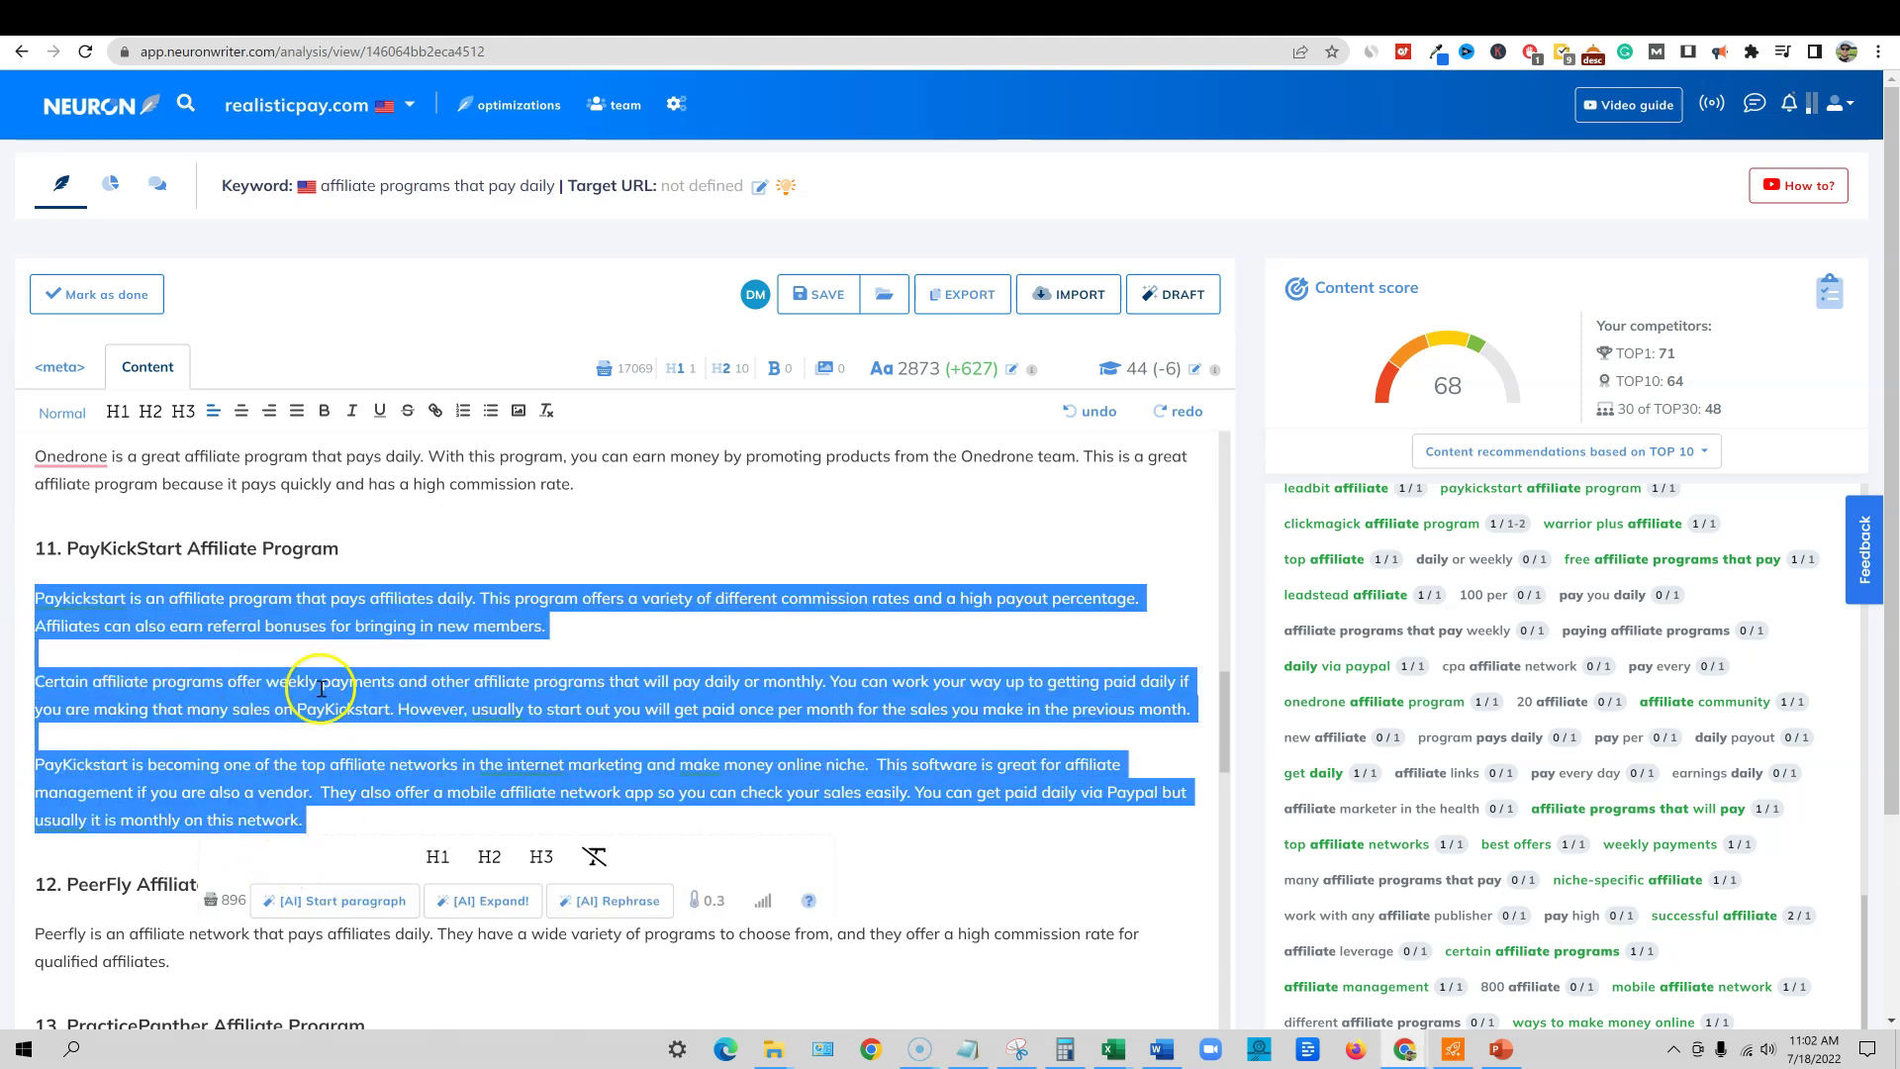
click(360, 545)
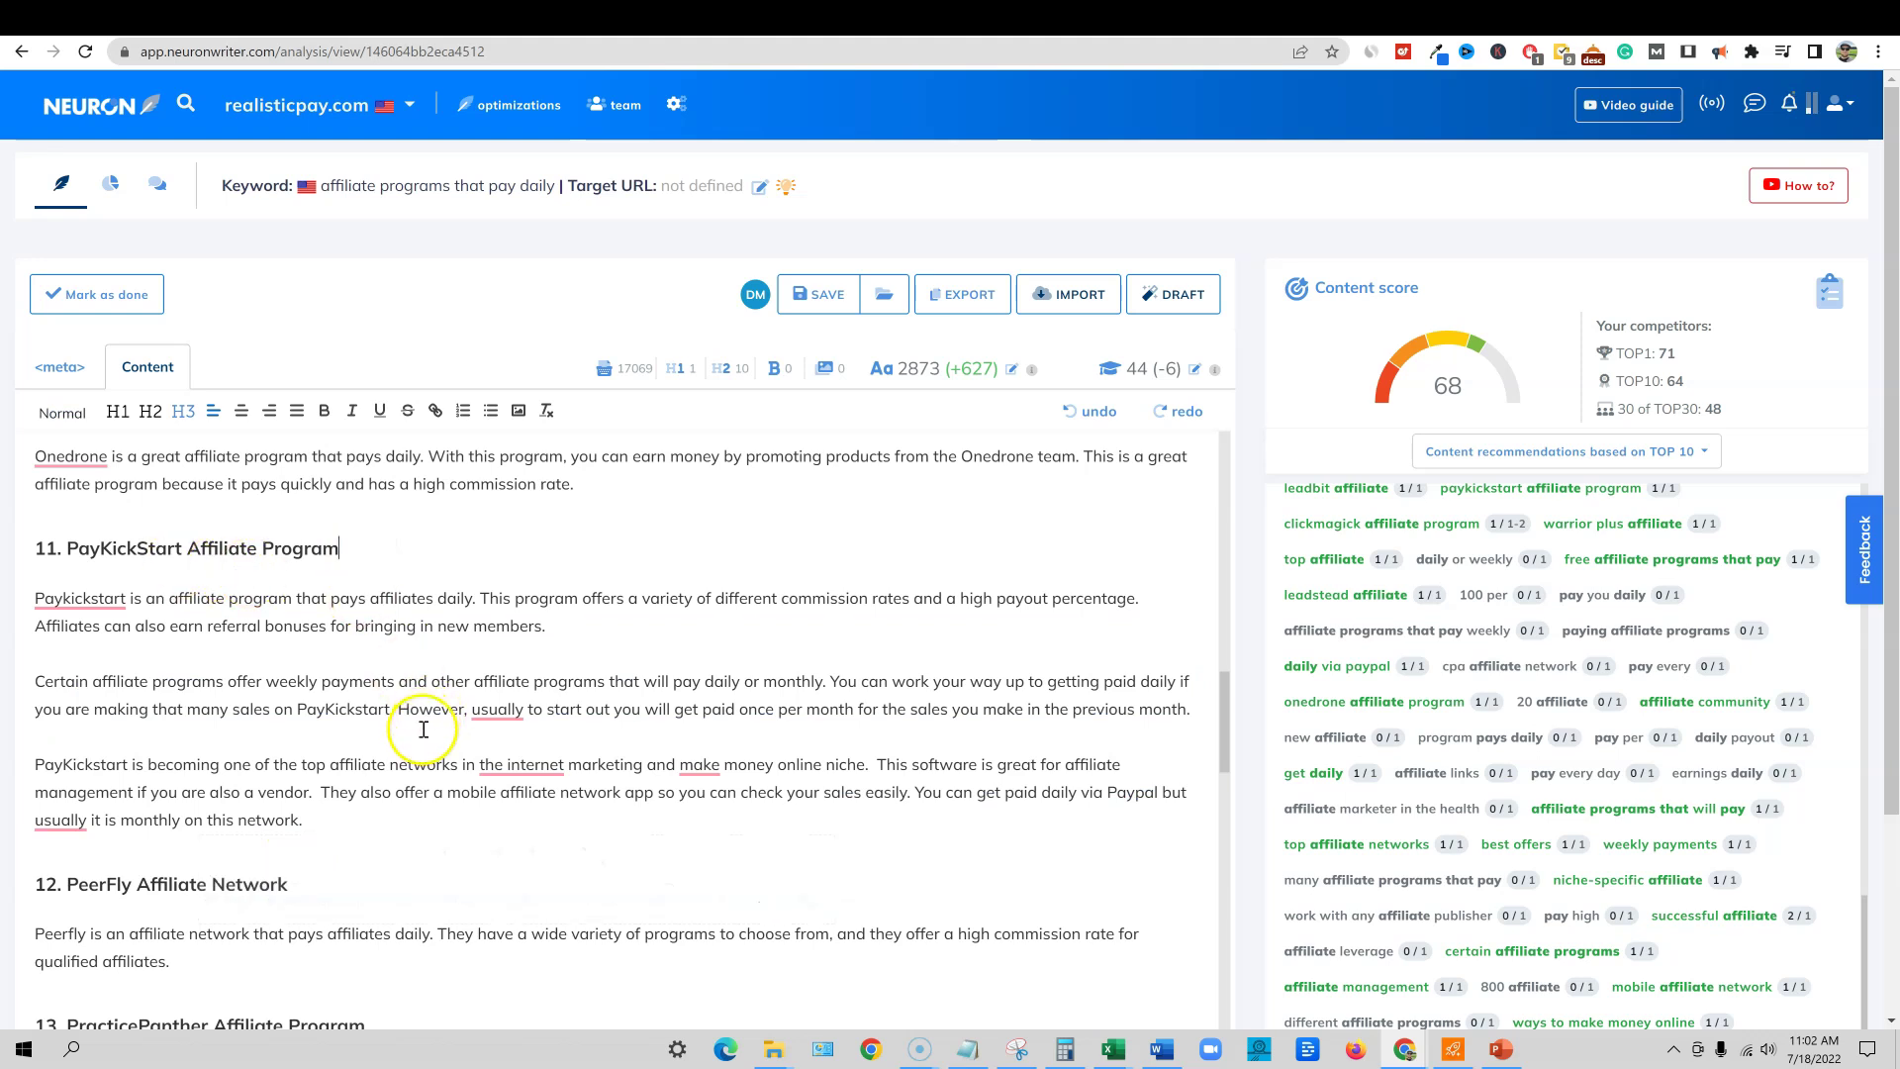
Step: Save the 2873-word post with its content score at 68
scroll(376, 811, up, 1)
scroll(482, 856, up, 5)
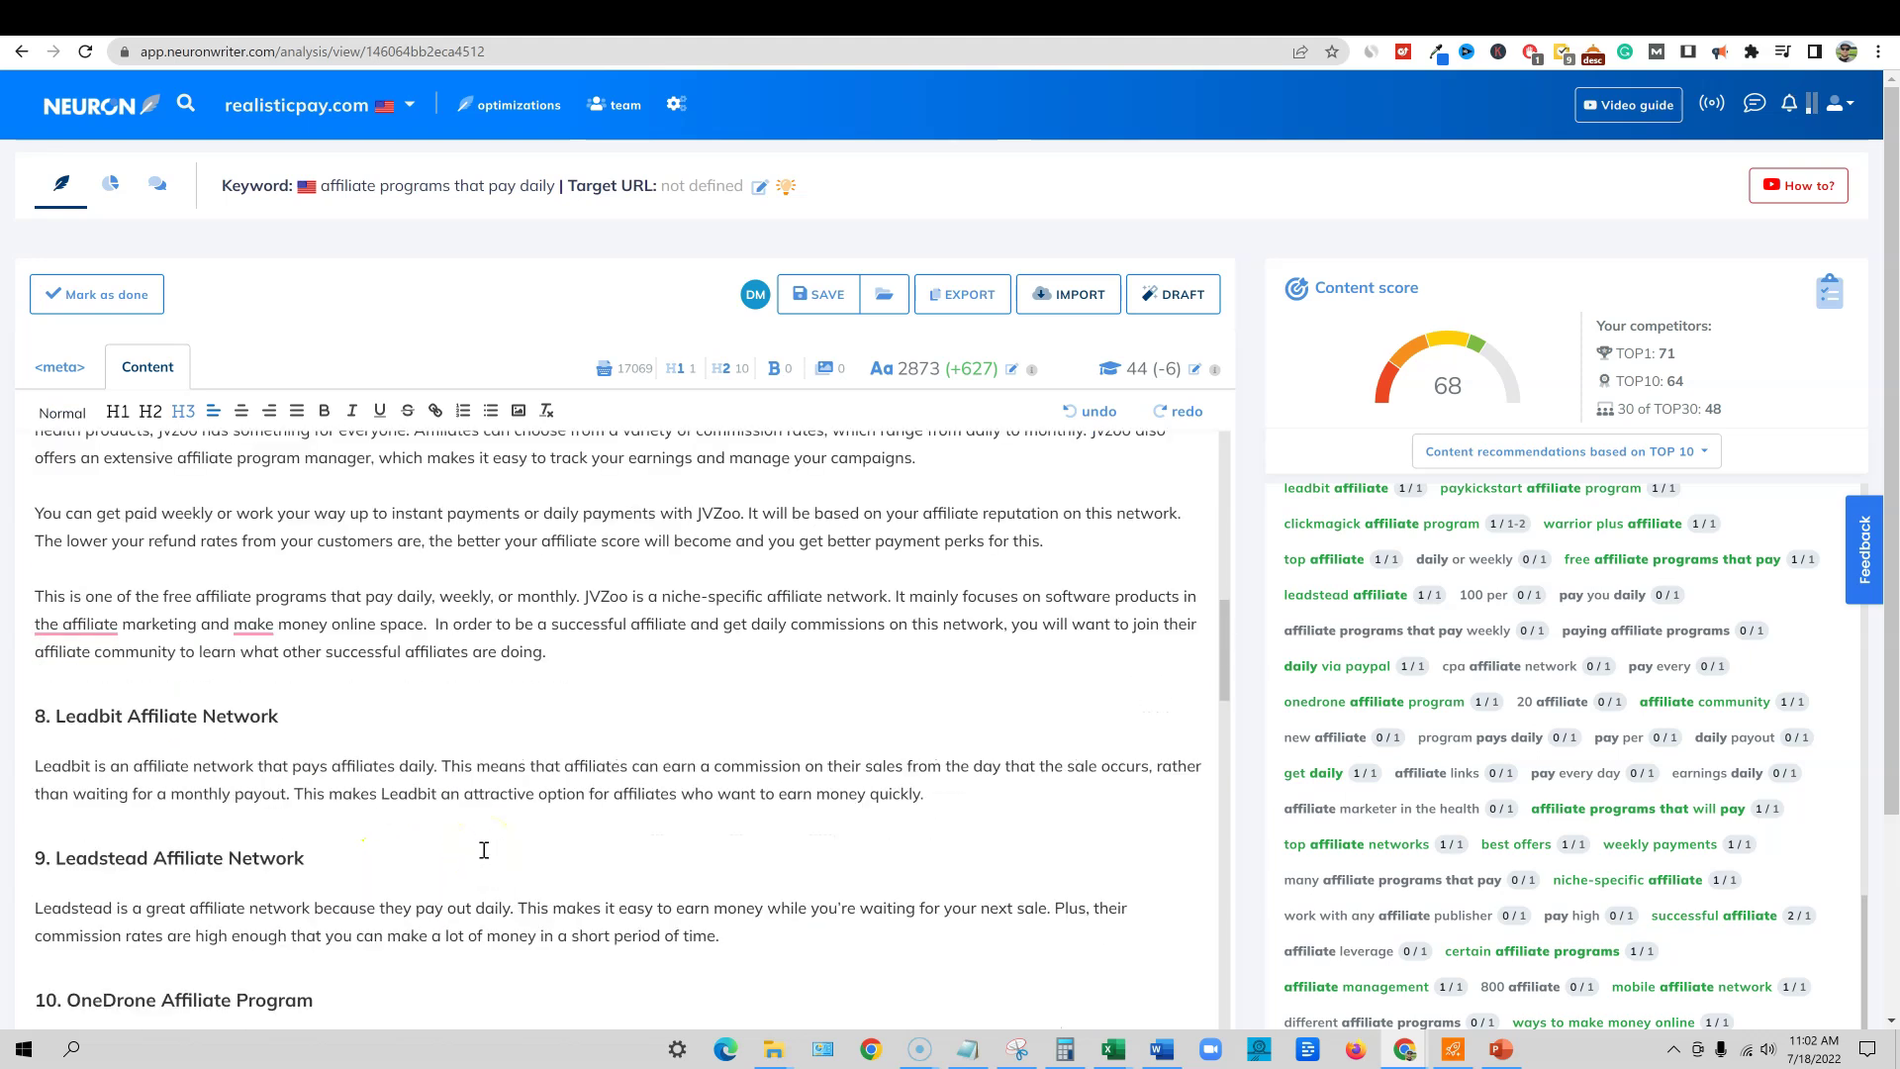
scroll(1569, 637, up, 1)
scroll(494, 749, up, 4)
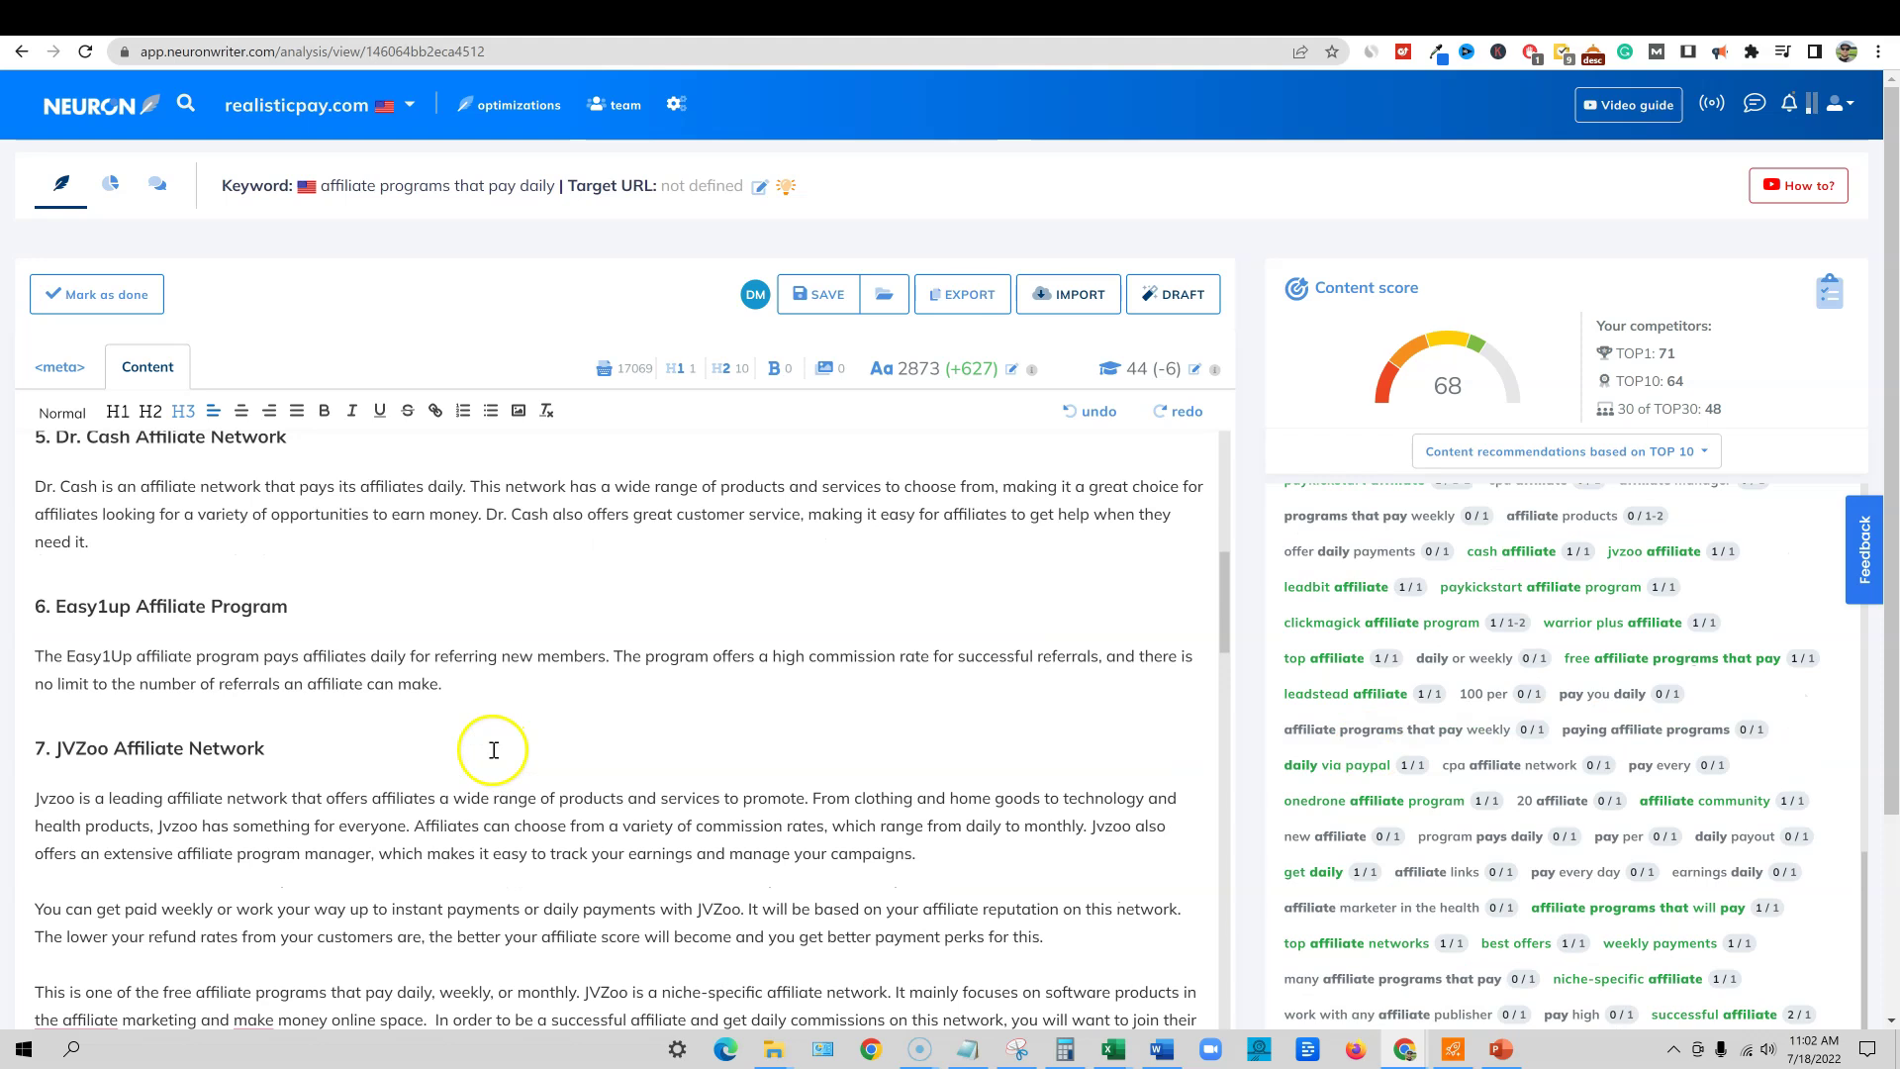
scroll(495, 762, down, 2)
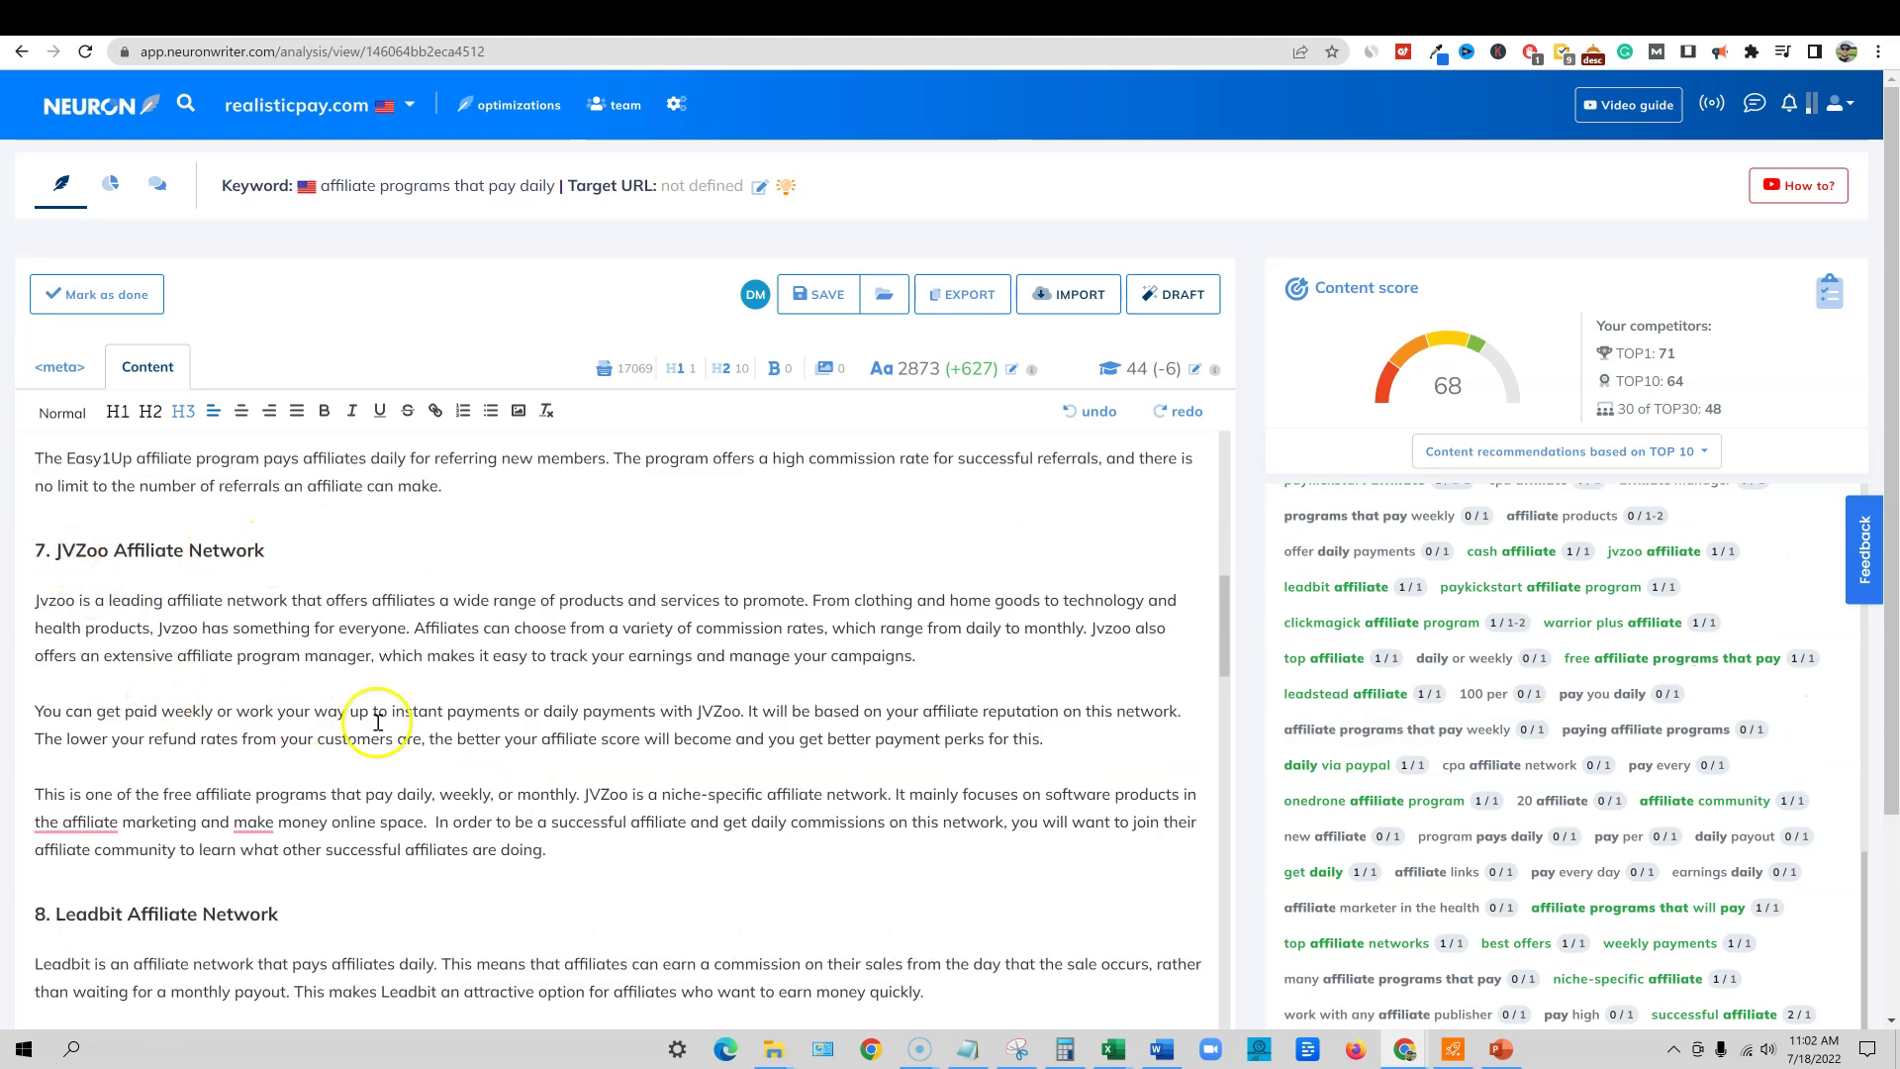
scroll(666, 870, up, 12)
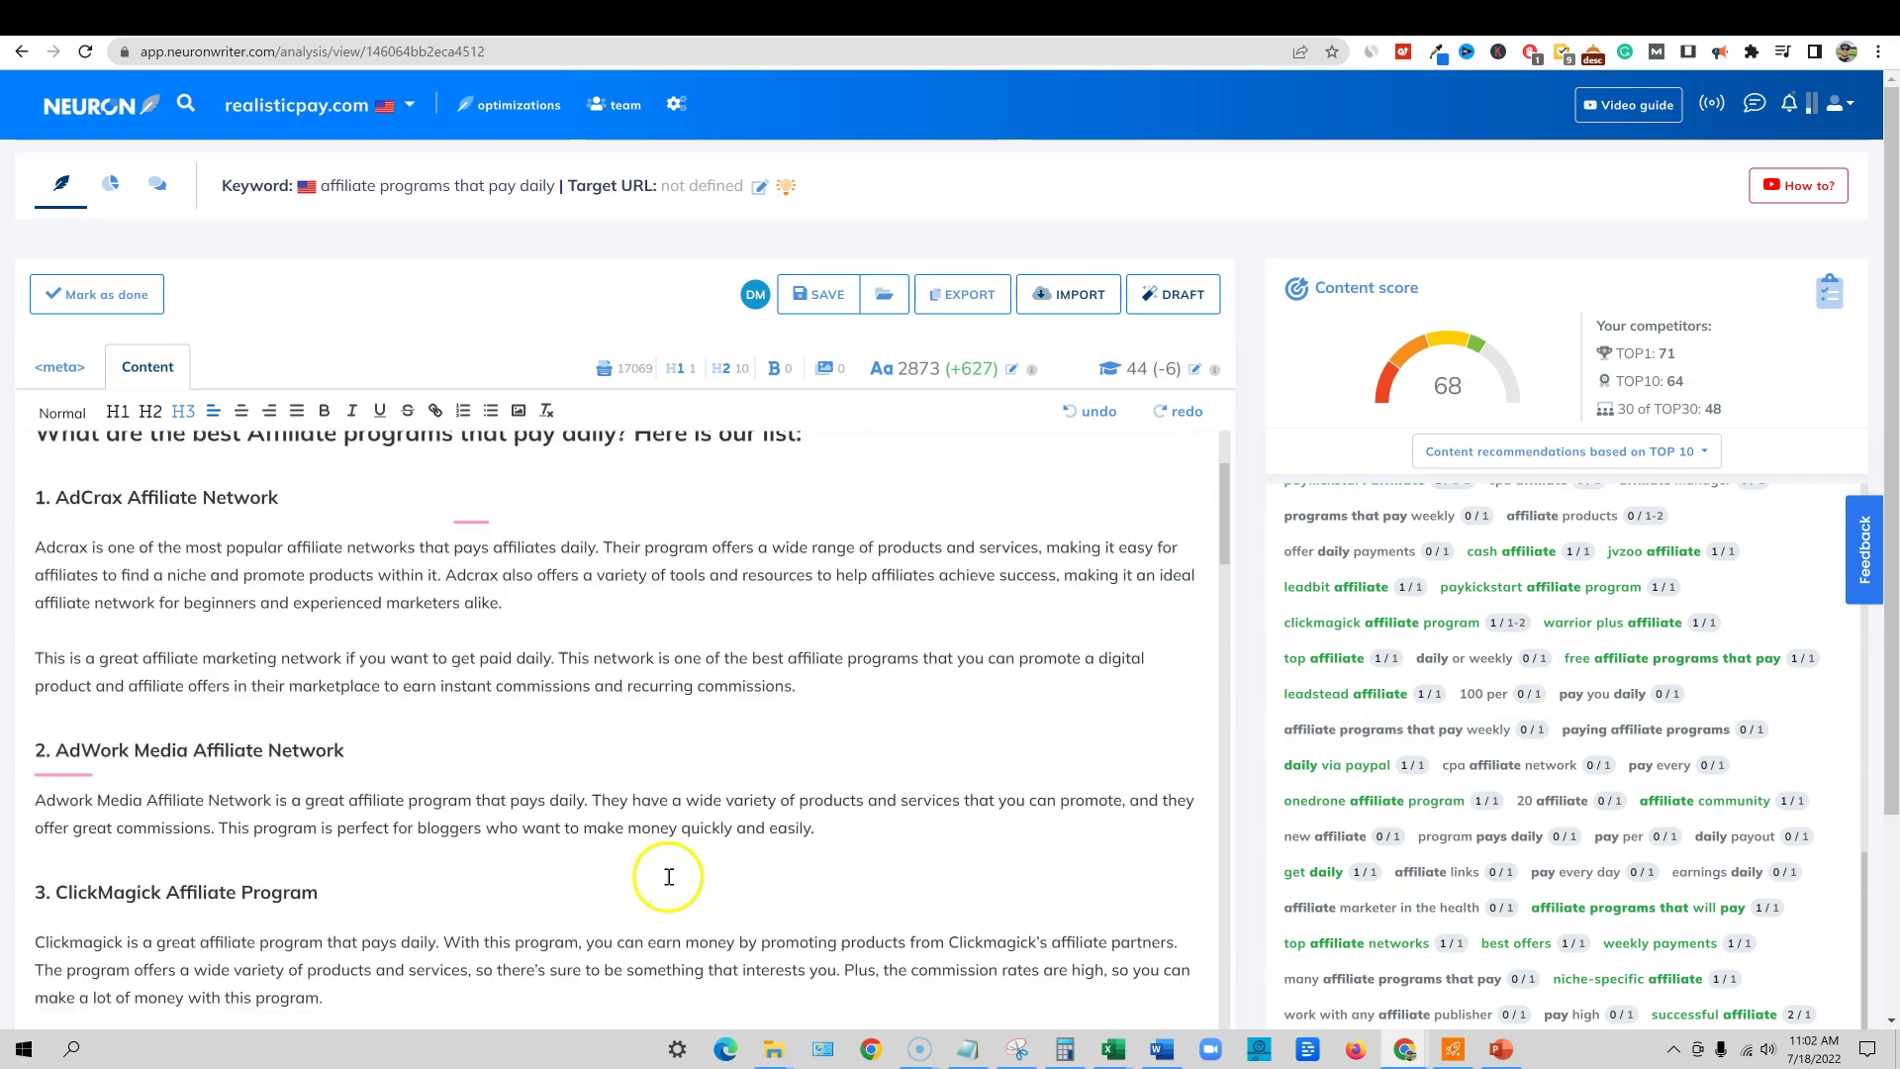
scroll(669, 877, up, 1)
scroll(890, 851, down, 2)
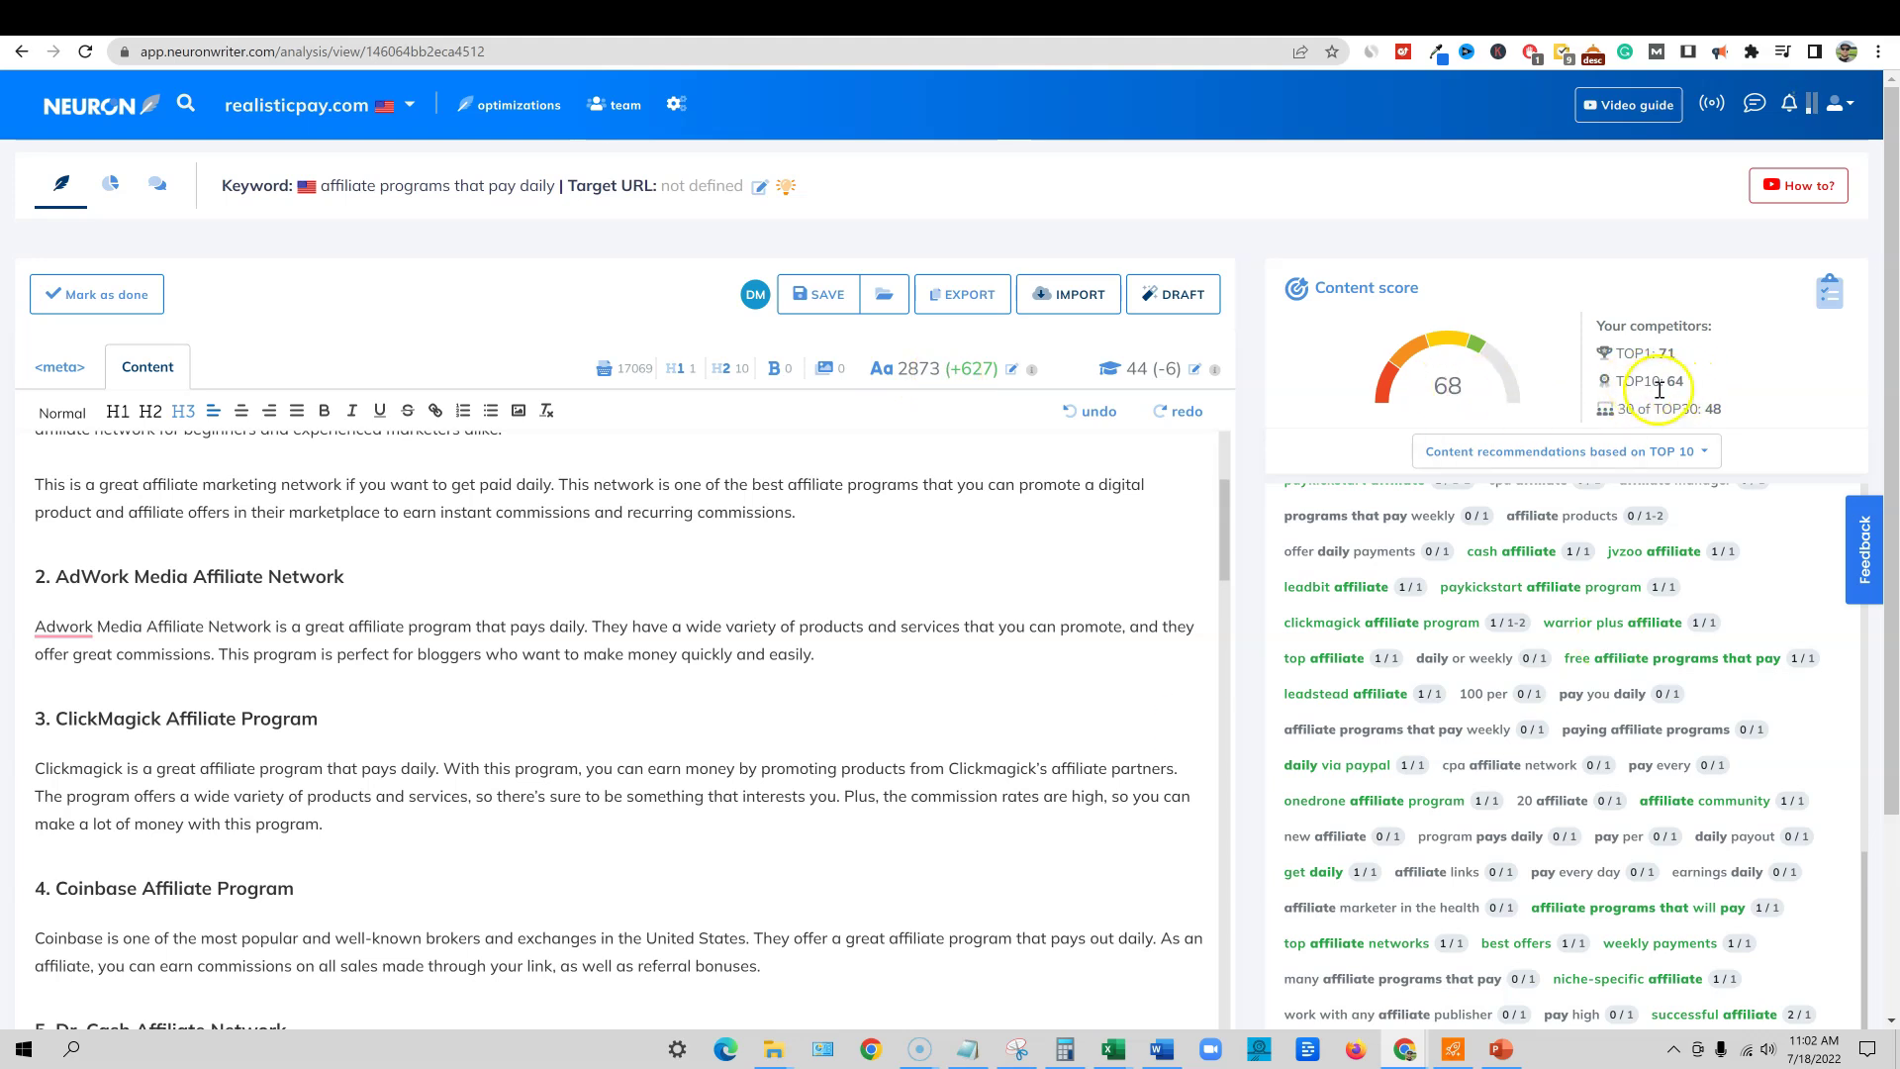
click(827, 302)
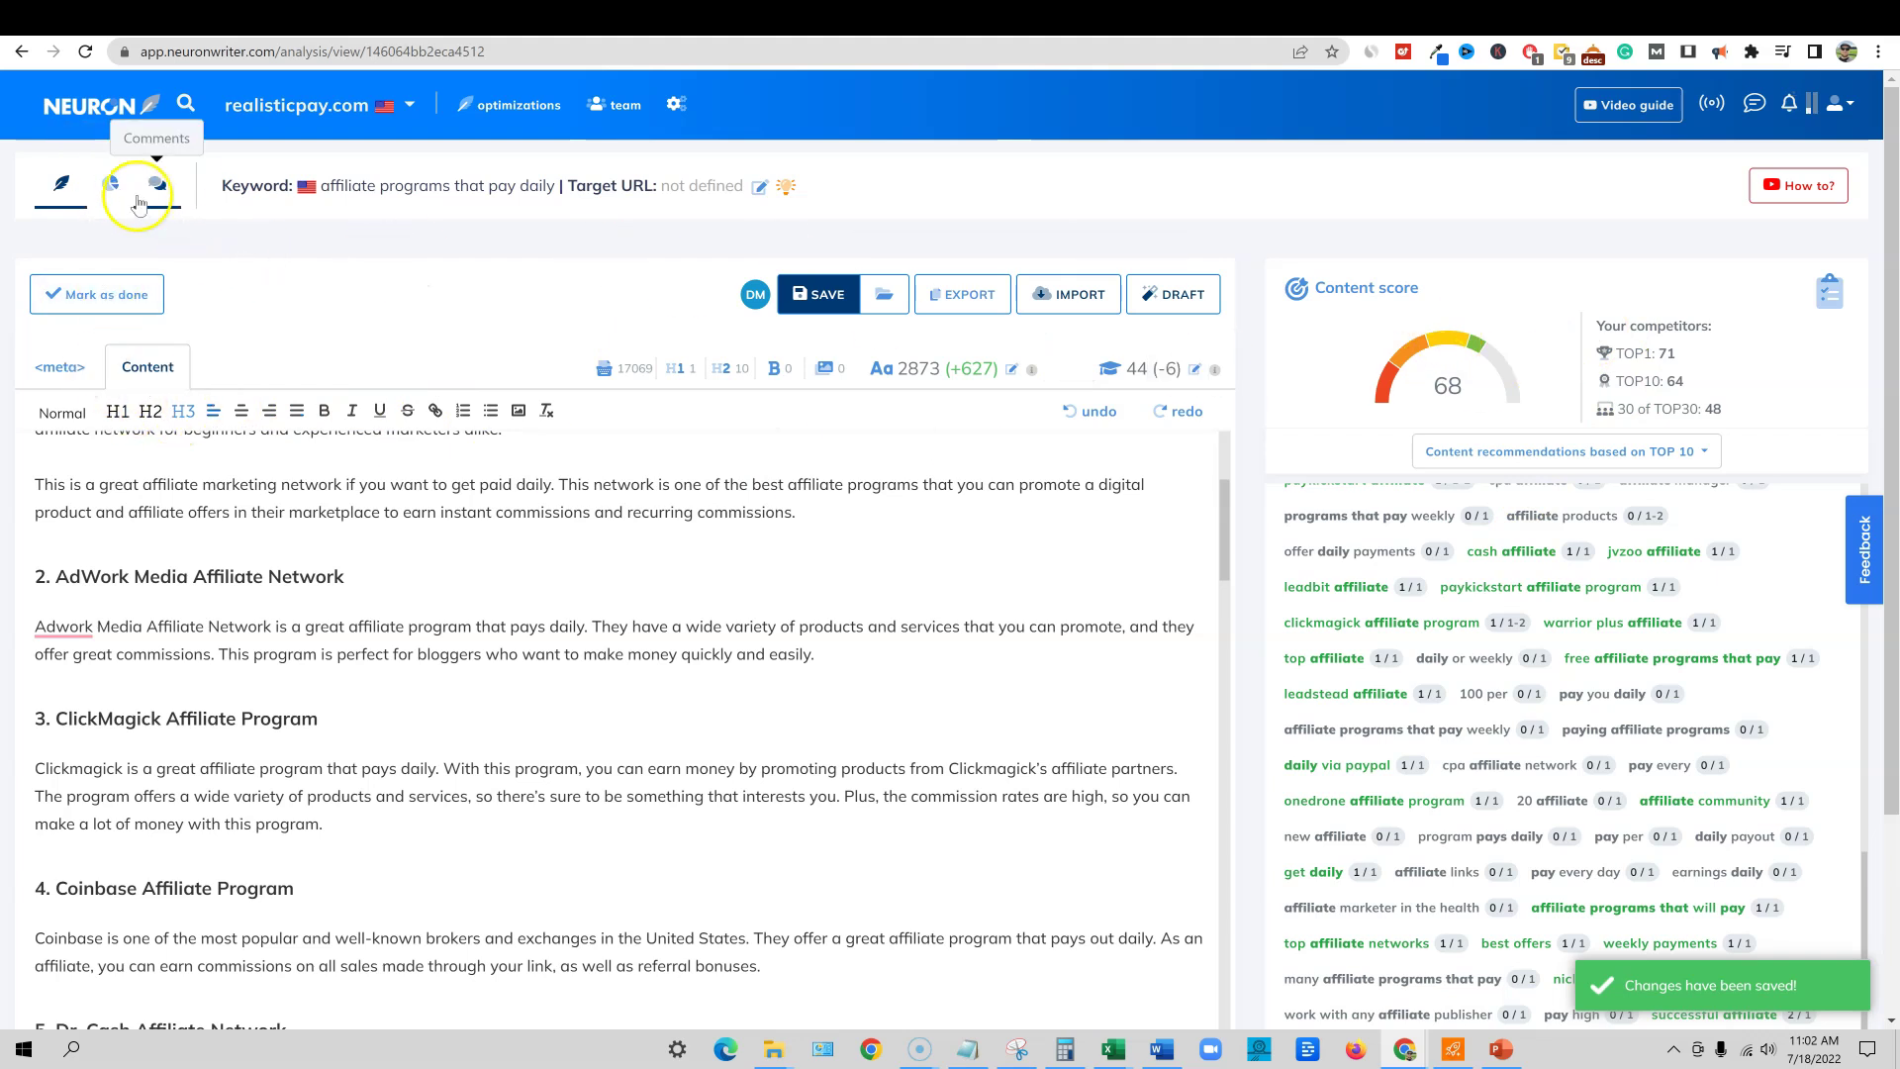
click(110, 184)
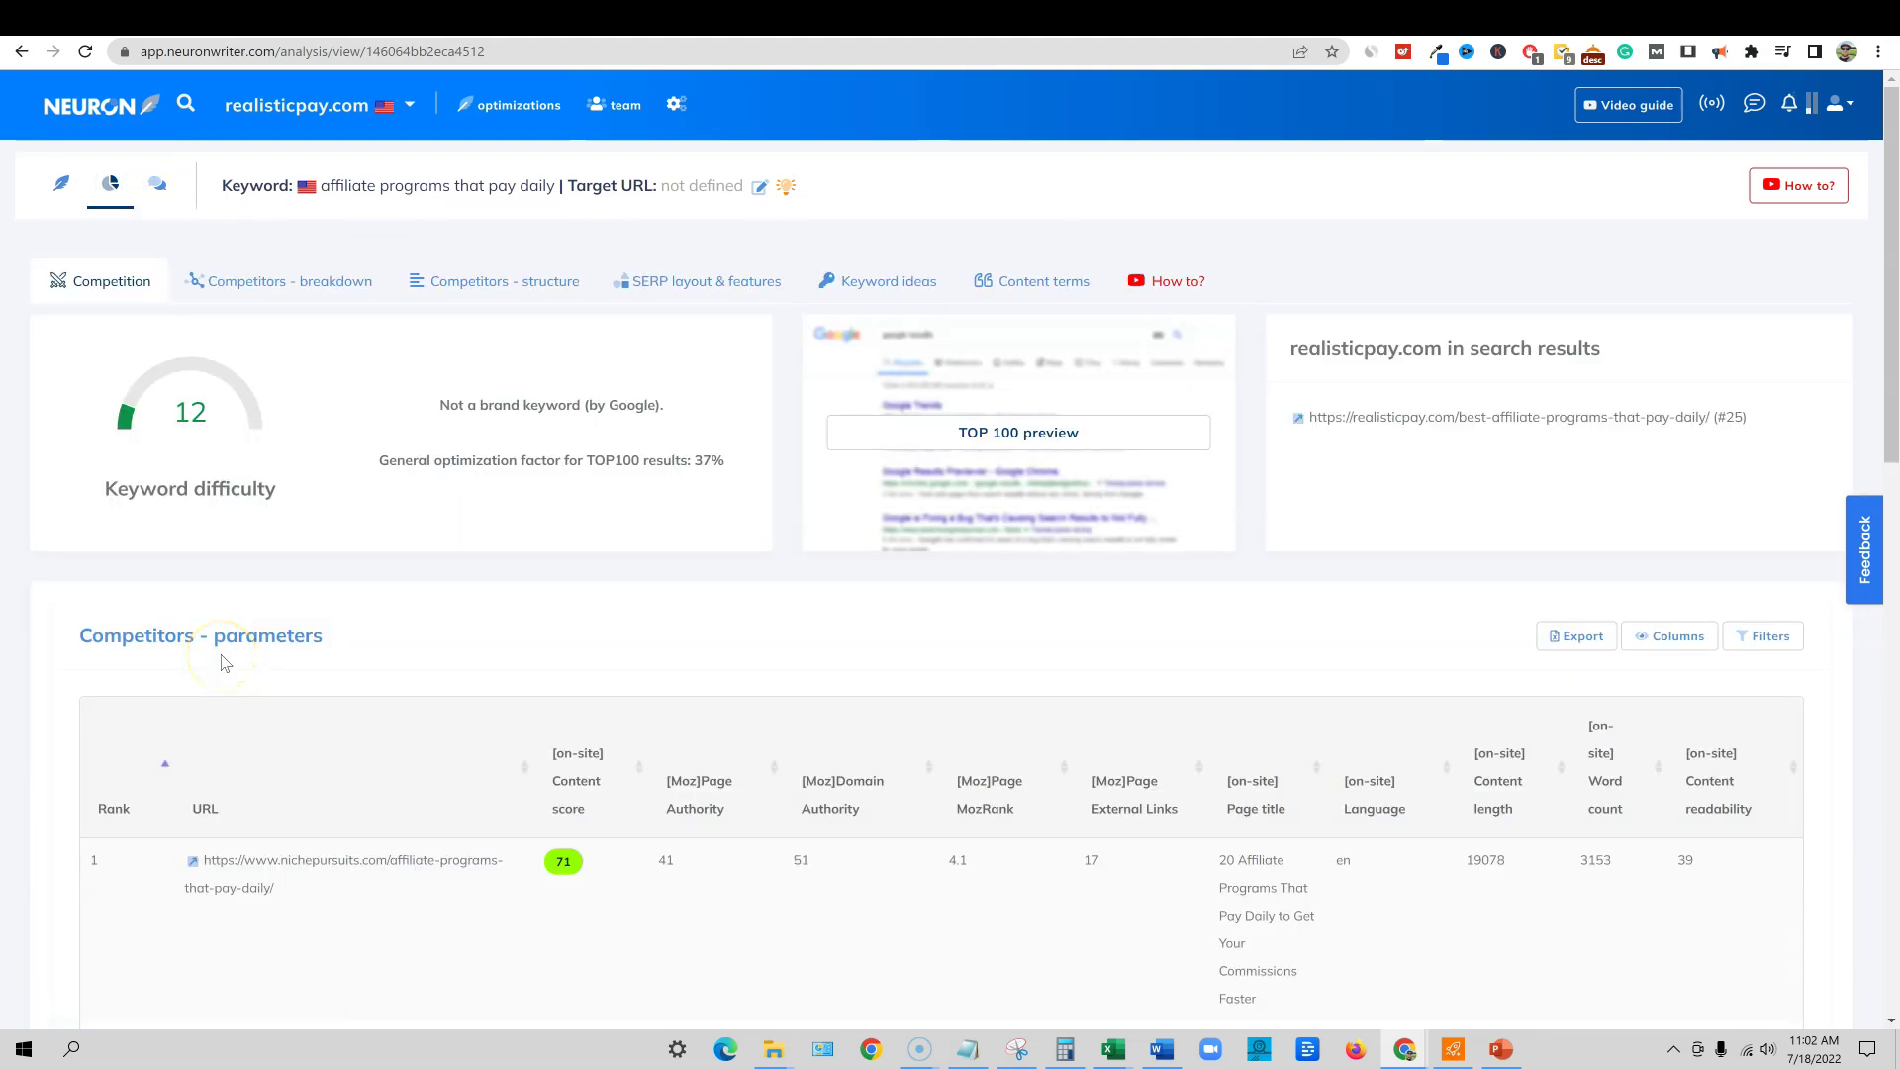
scroll(336, 633, down, 5)
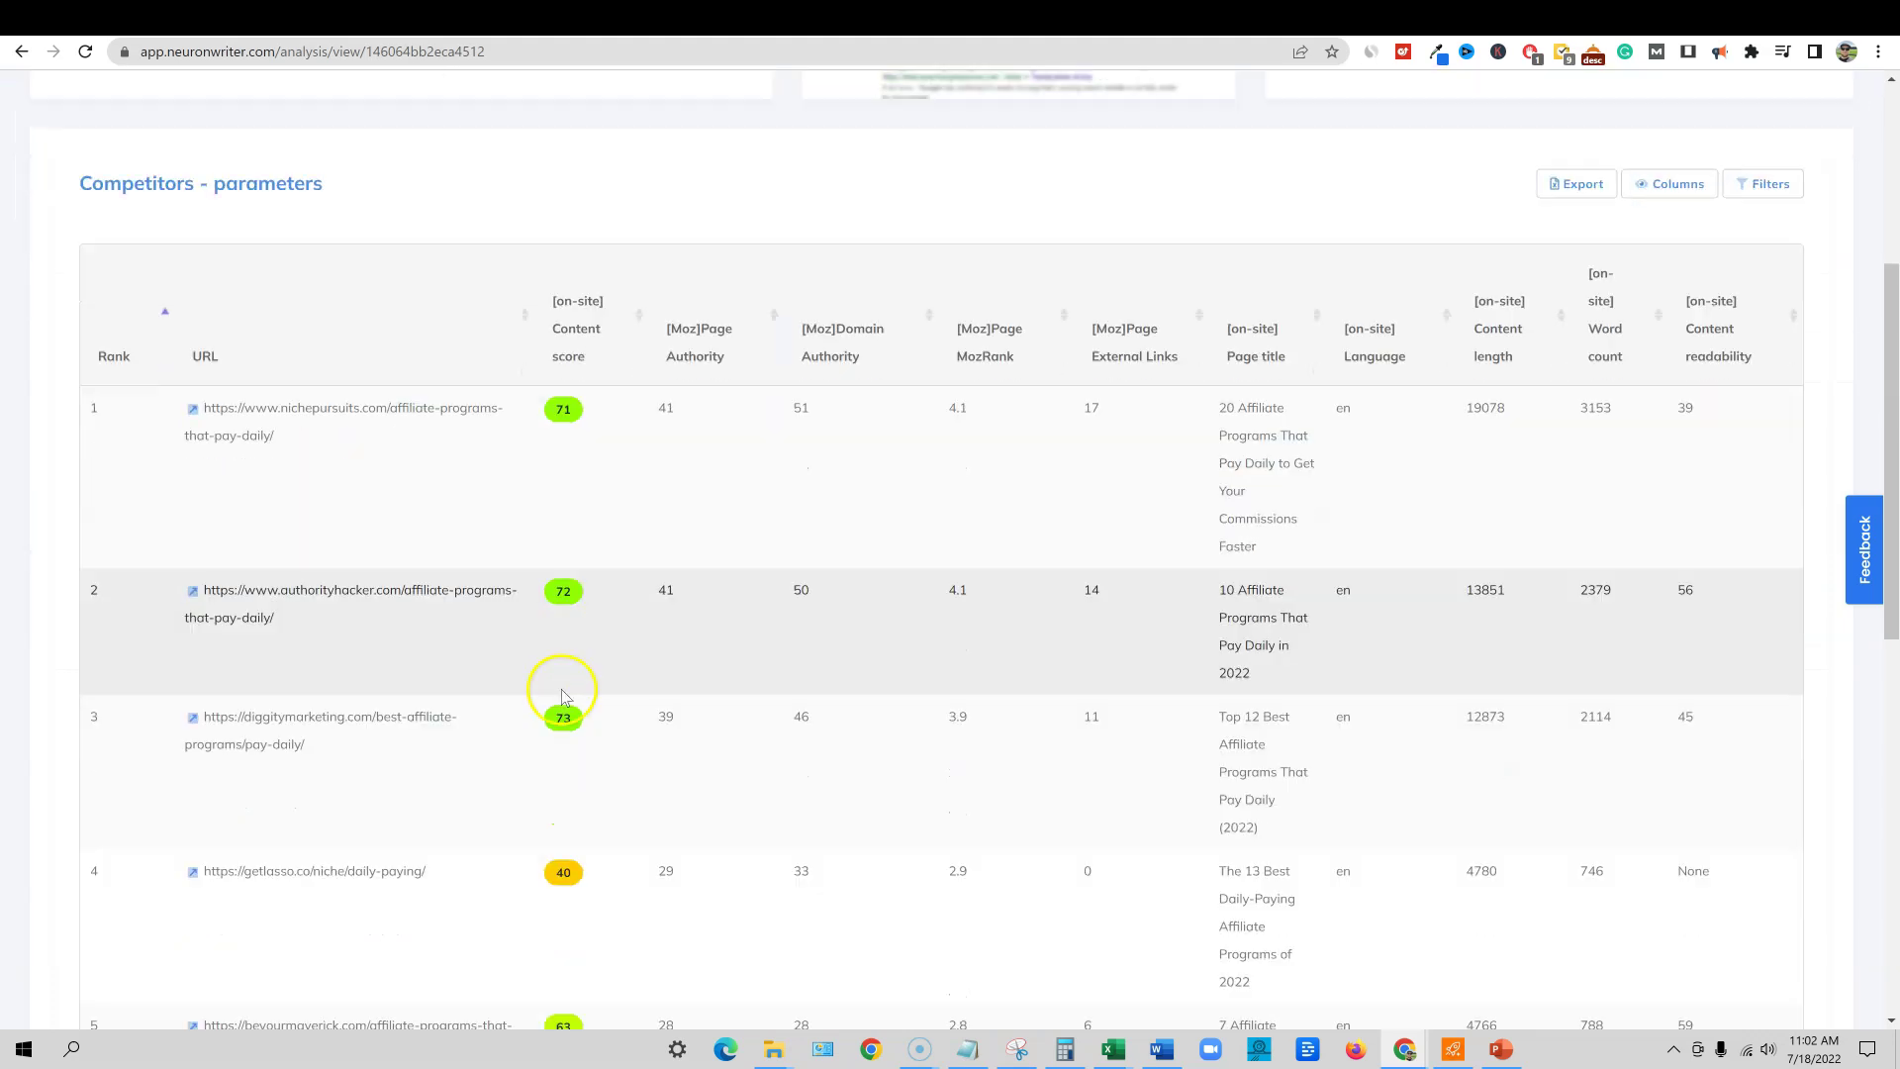
scroll(561, 696, down, 10)
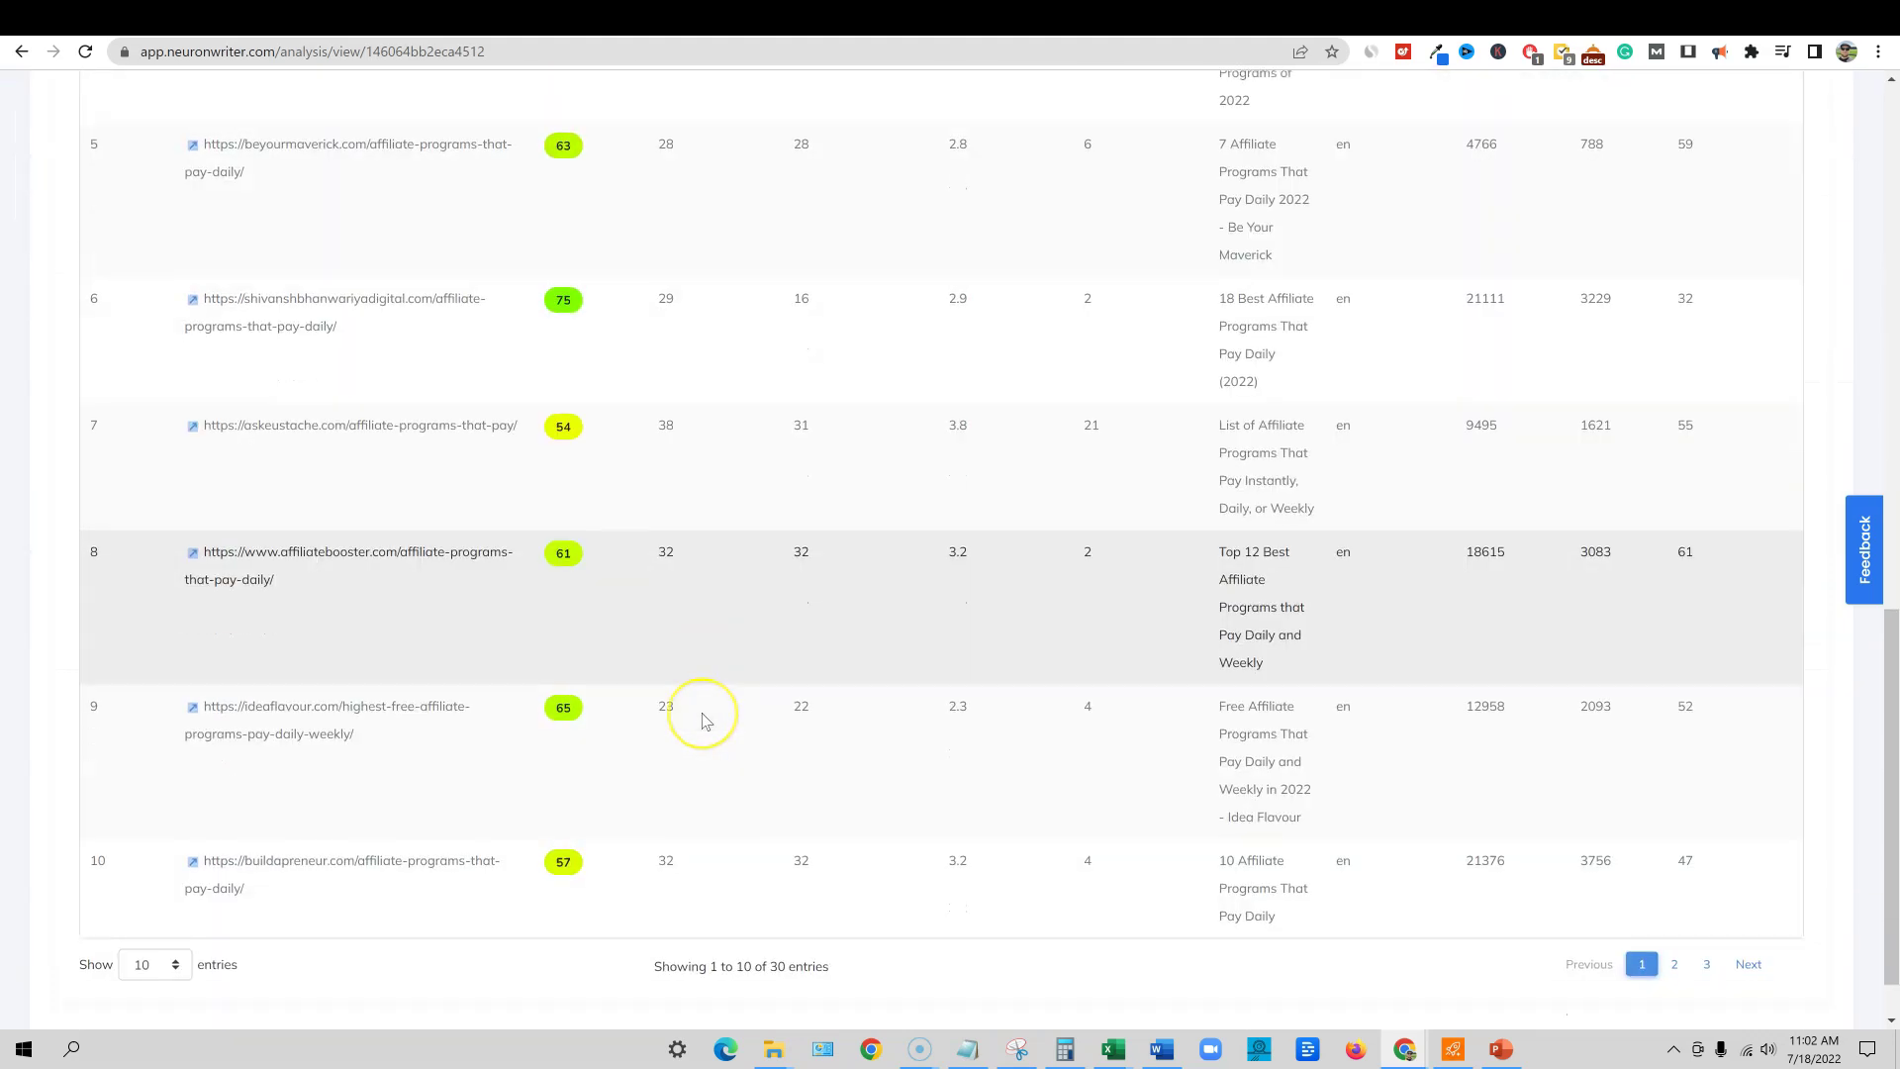
scroll(706, 719, up, 4)
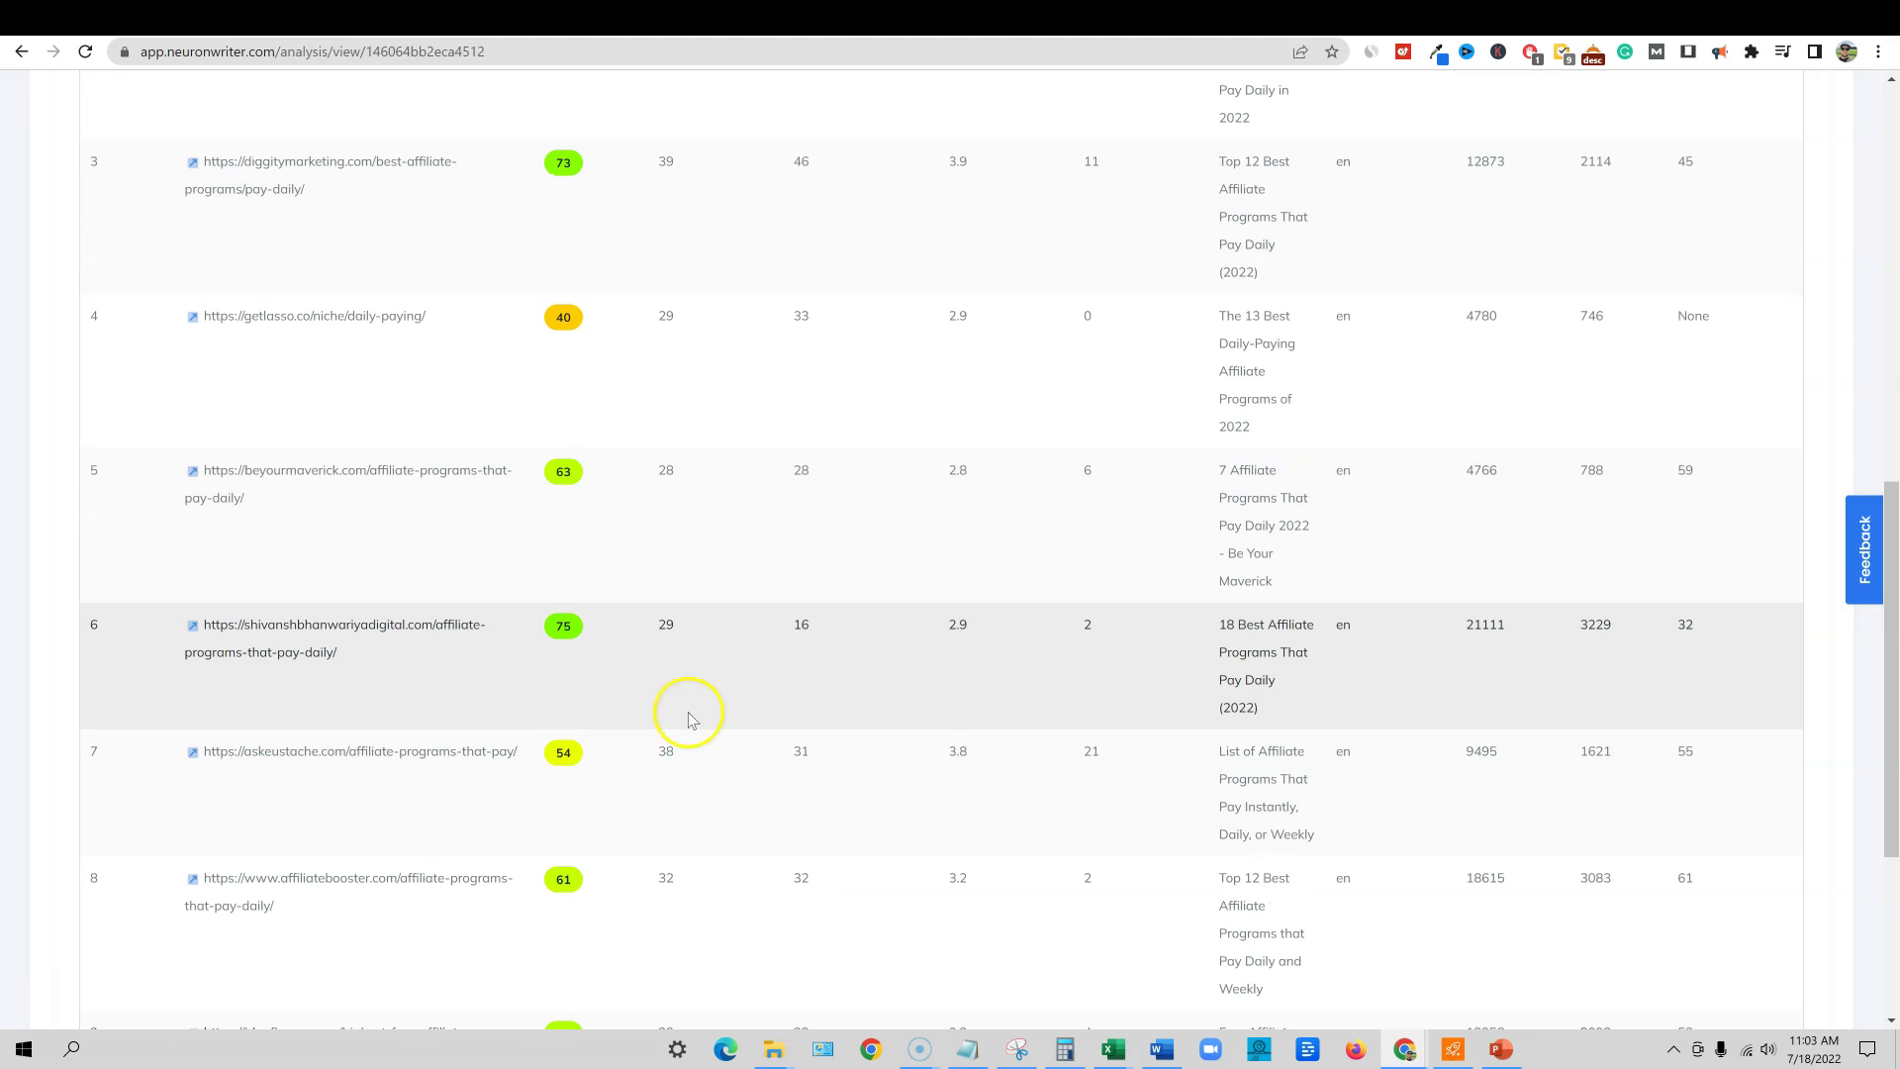
scroll(679, 709, up, 4)
scroll(597, 607, down, 6)
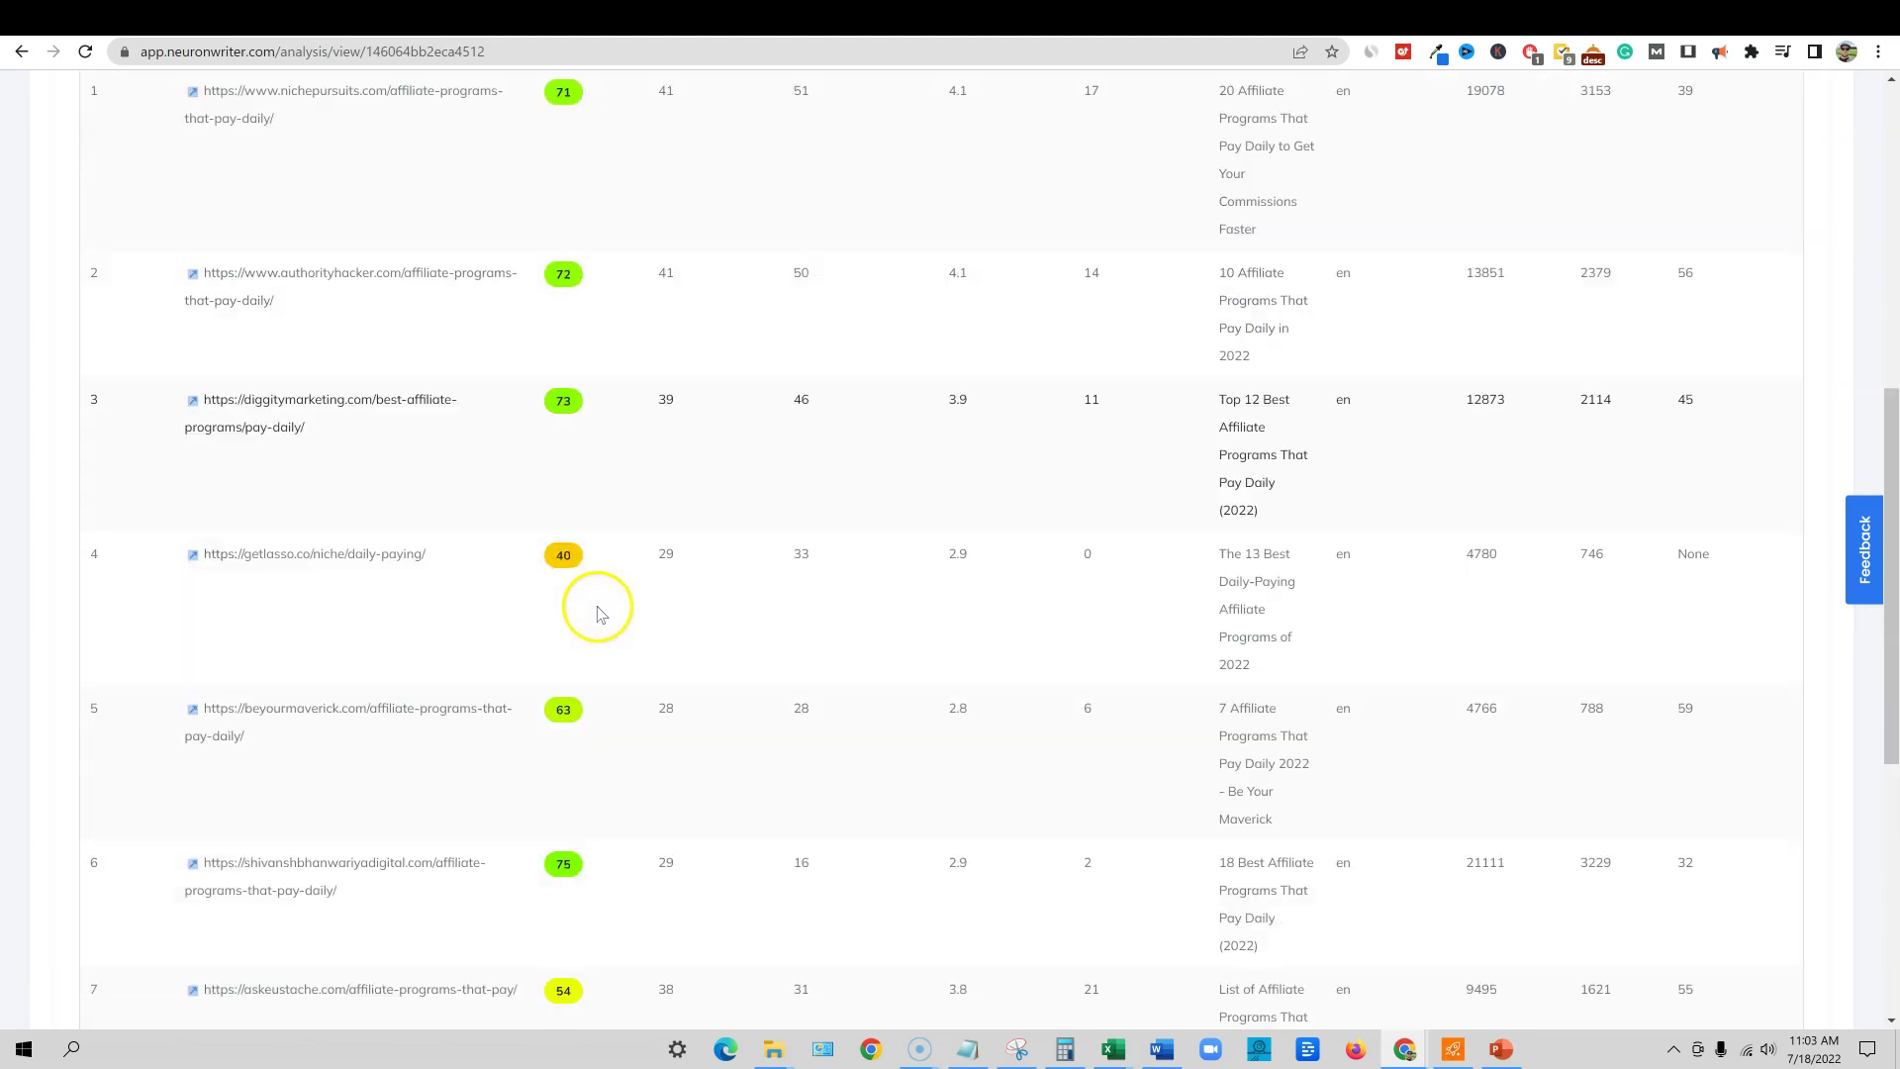
scroll(736, 719, down, 2)
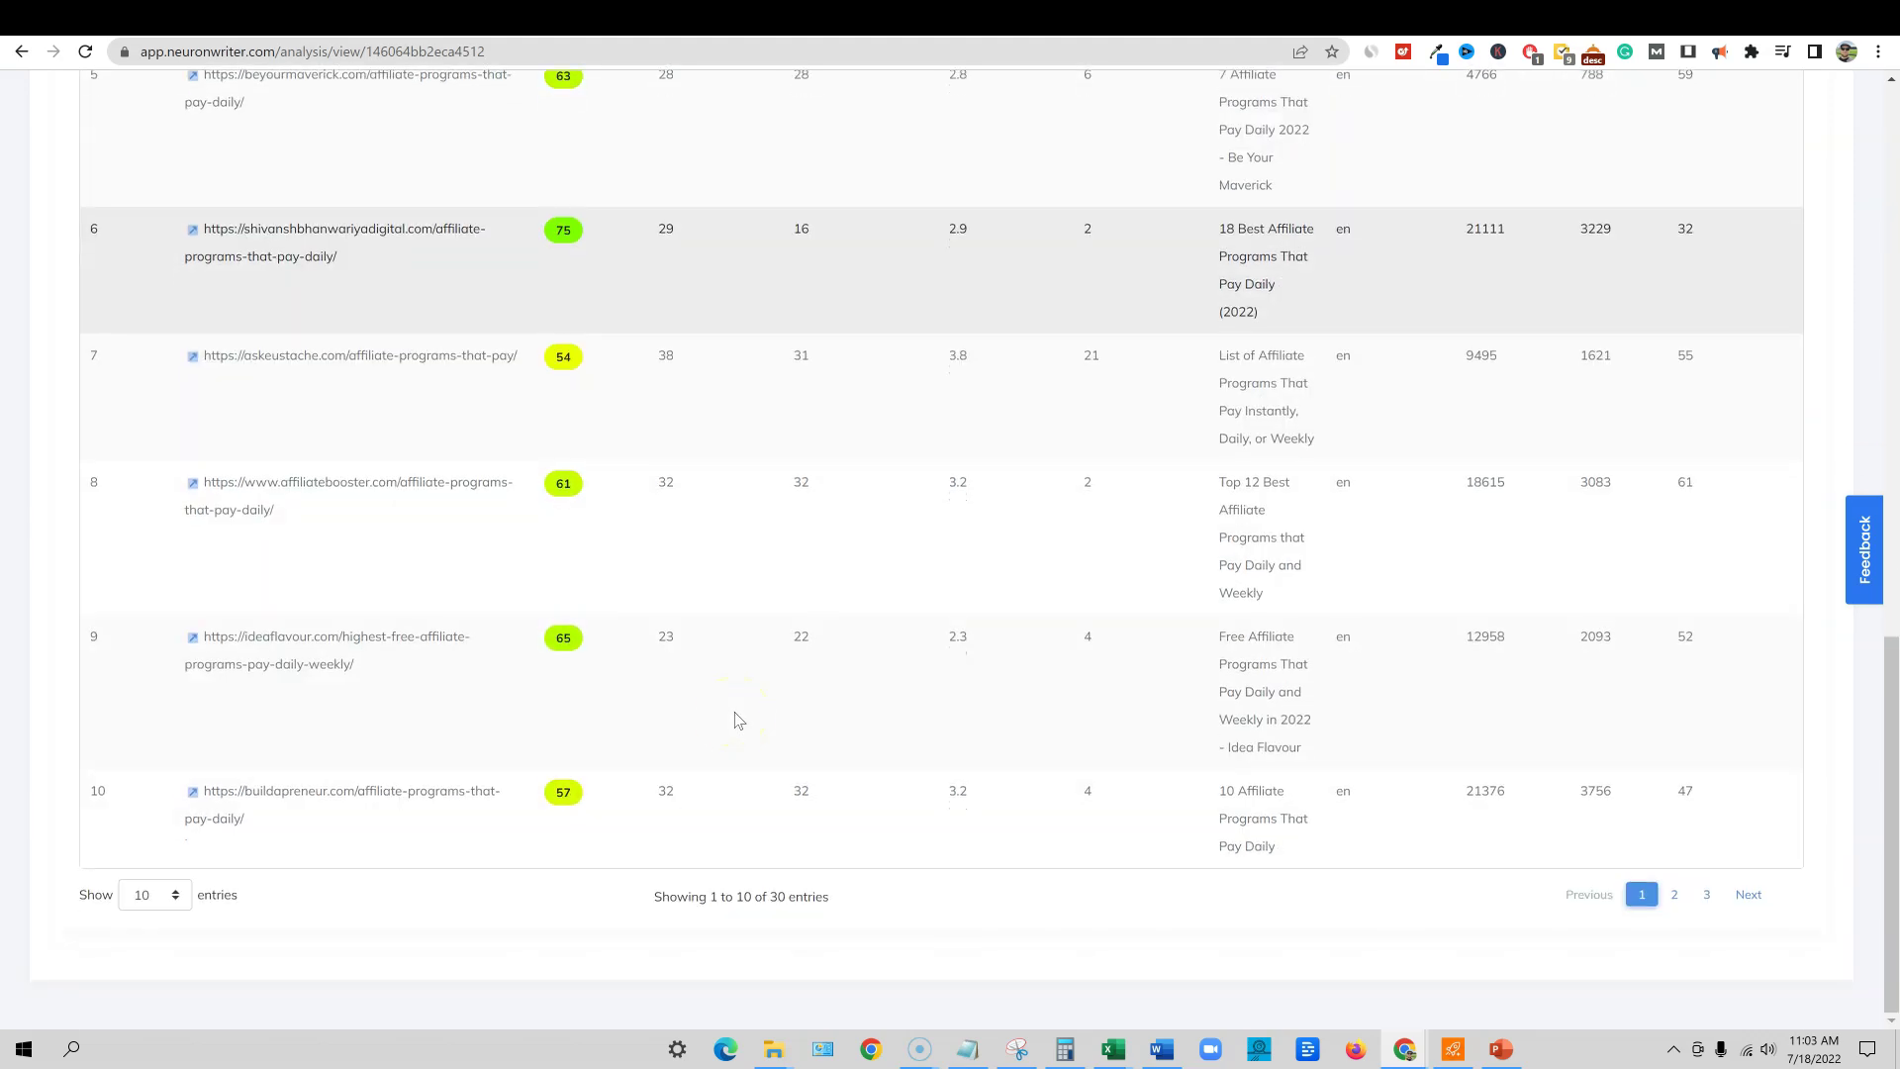
scroll(737, 725, up, 1)
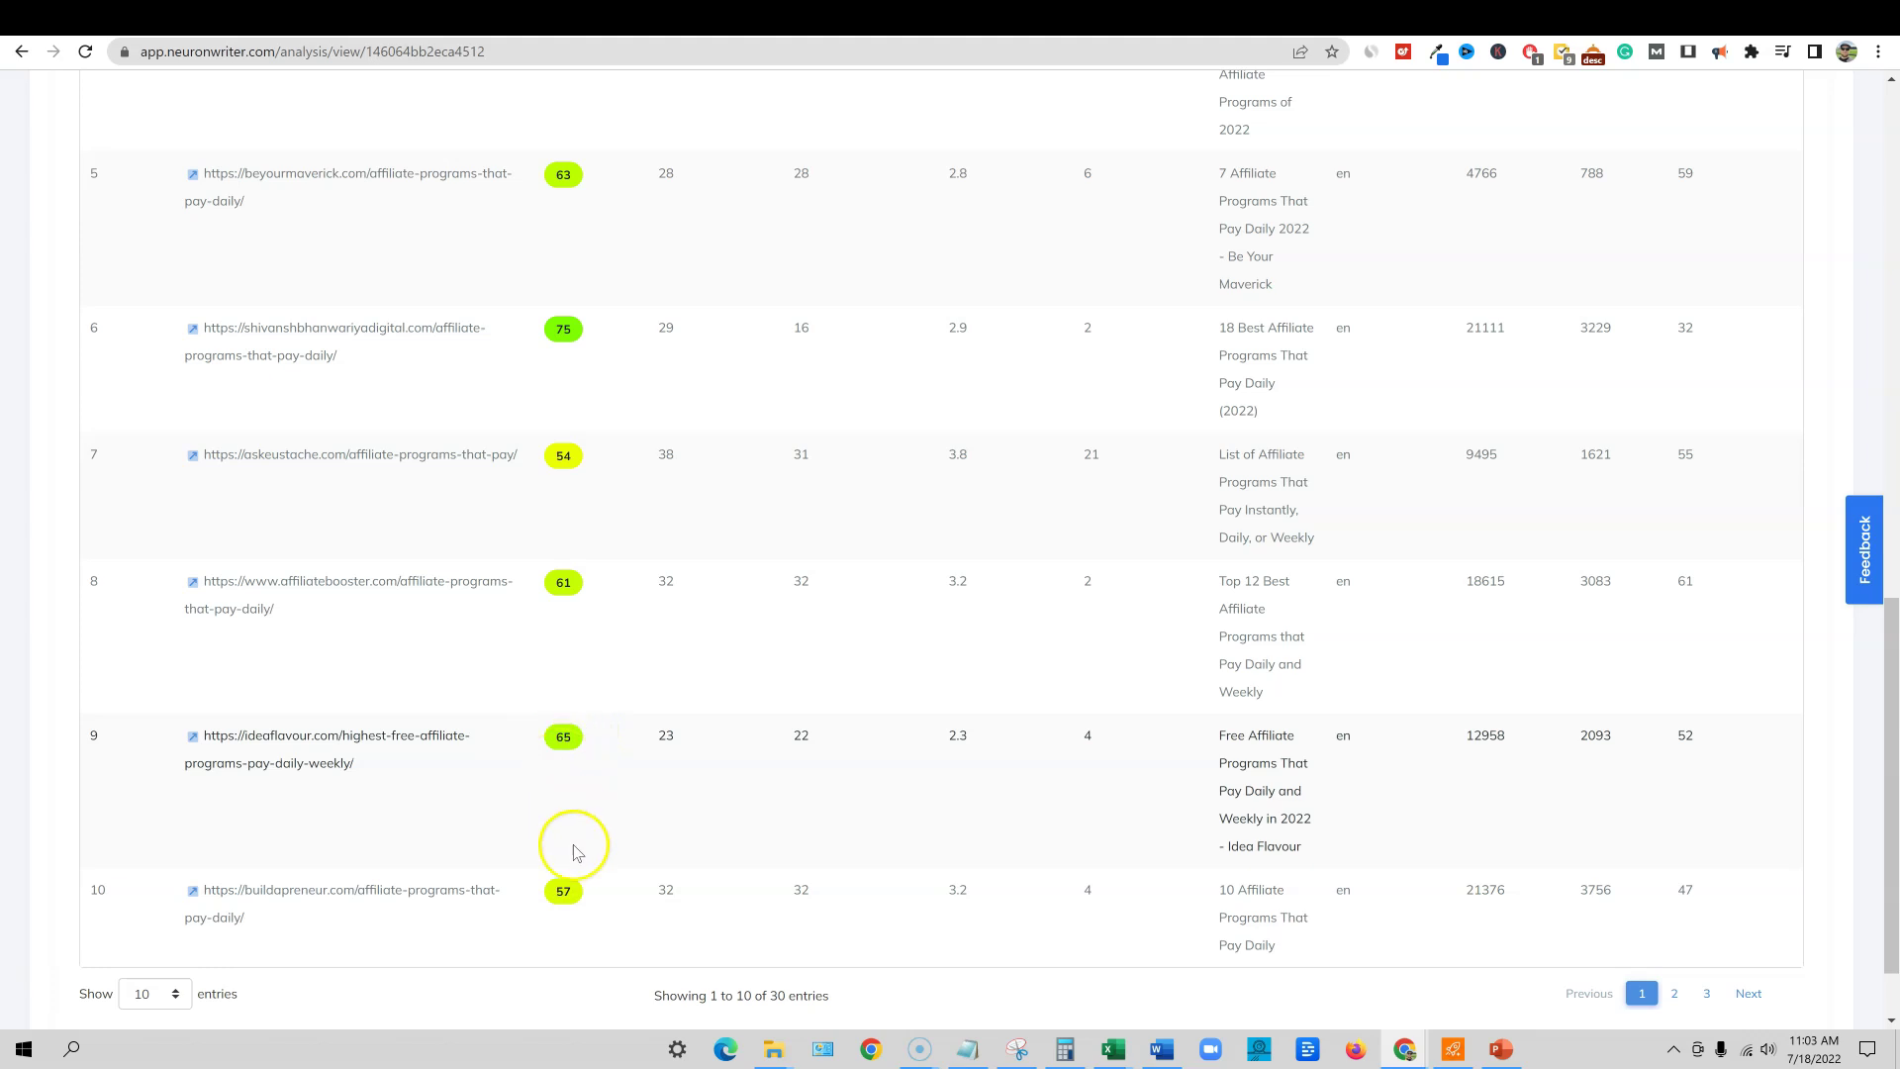
scroll(544, 479, up, 4)
scroll(568, 759, up, 5)
scroll(573, 725, down, 3)
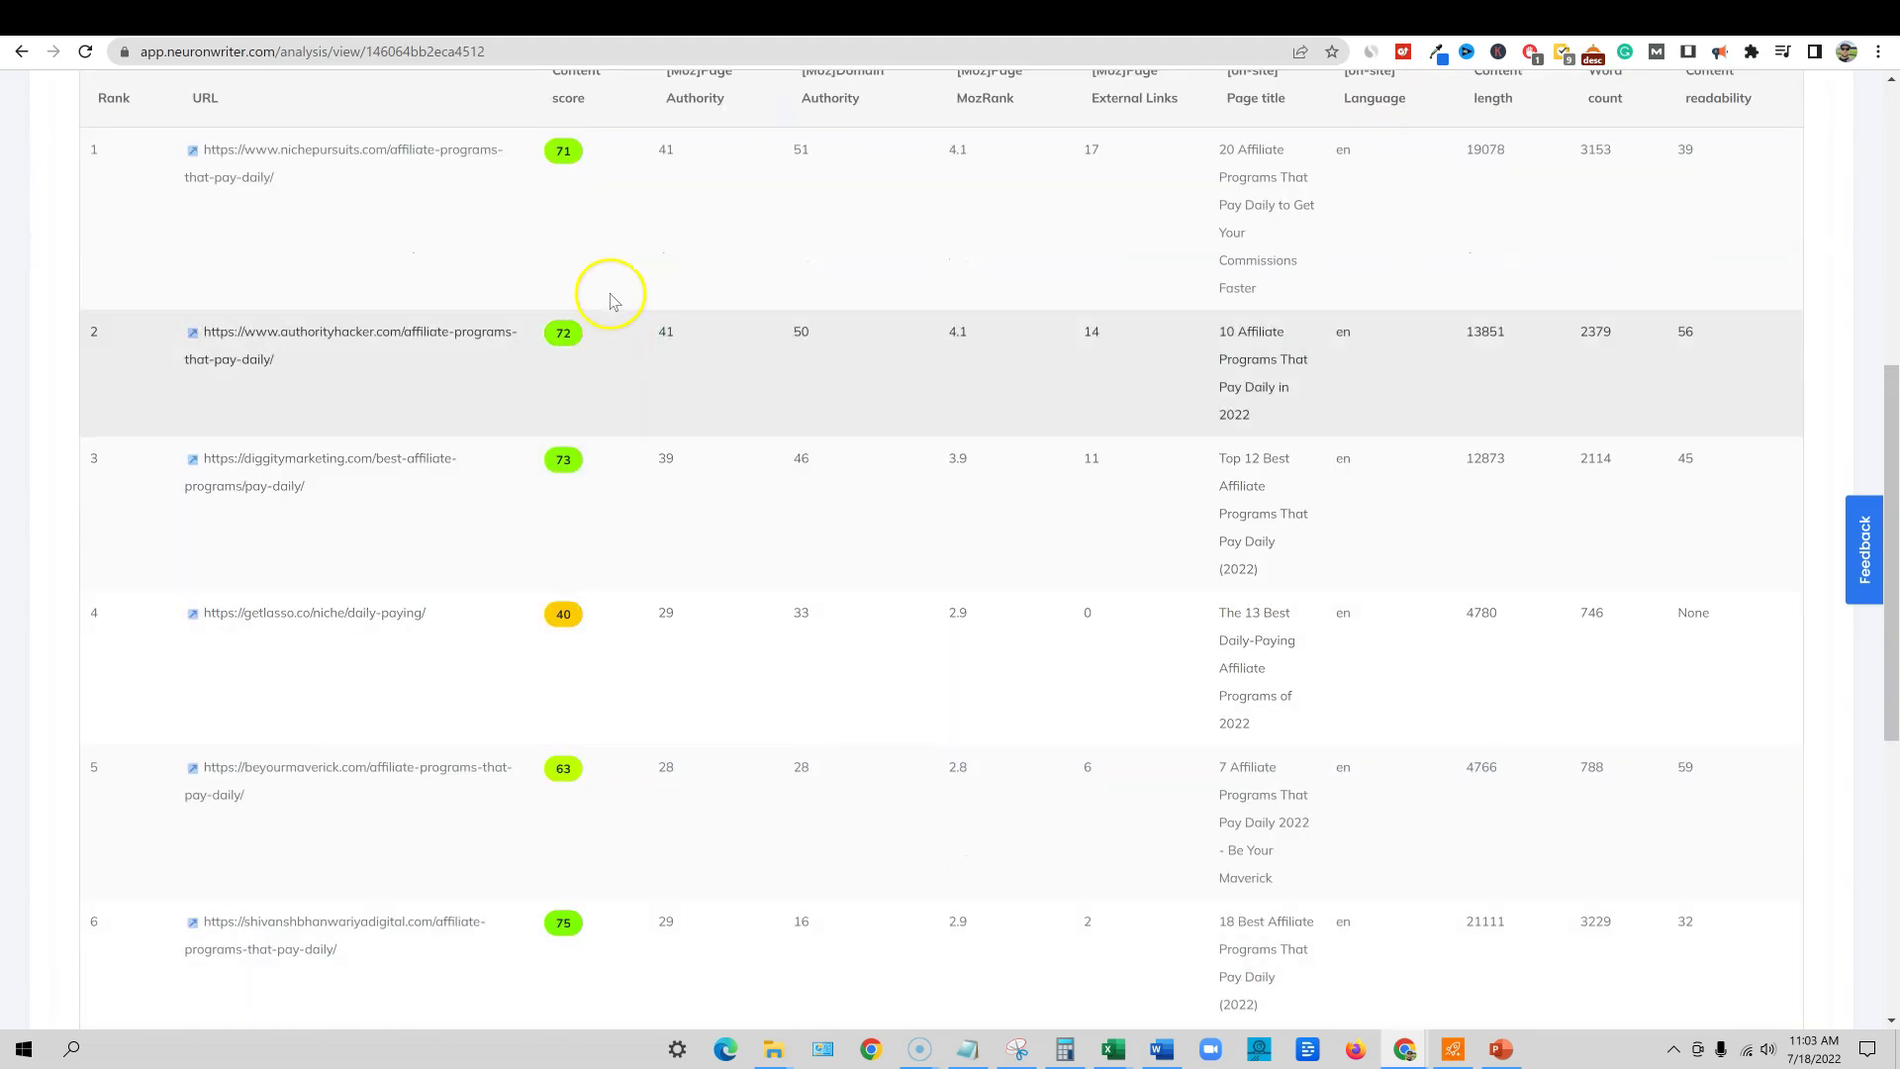
scroll(584, 910, down, 3)
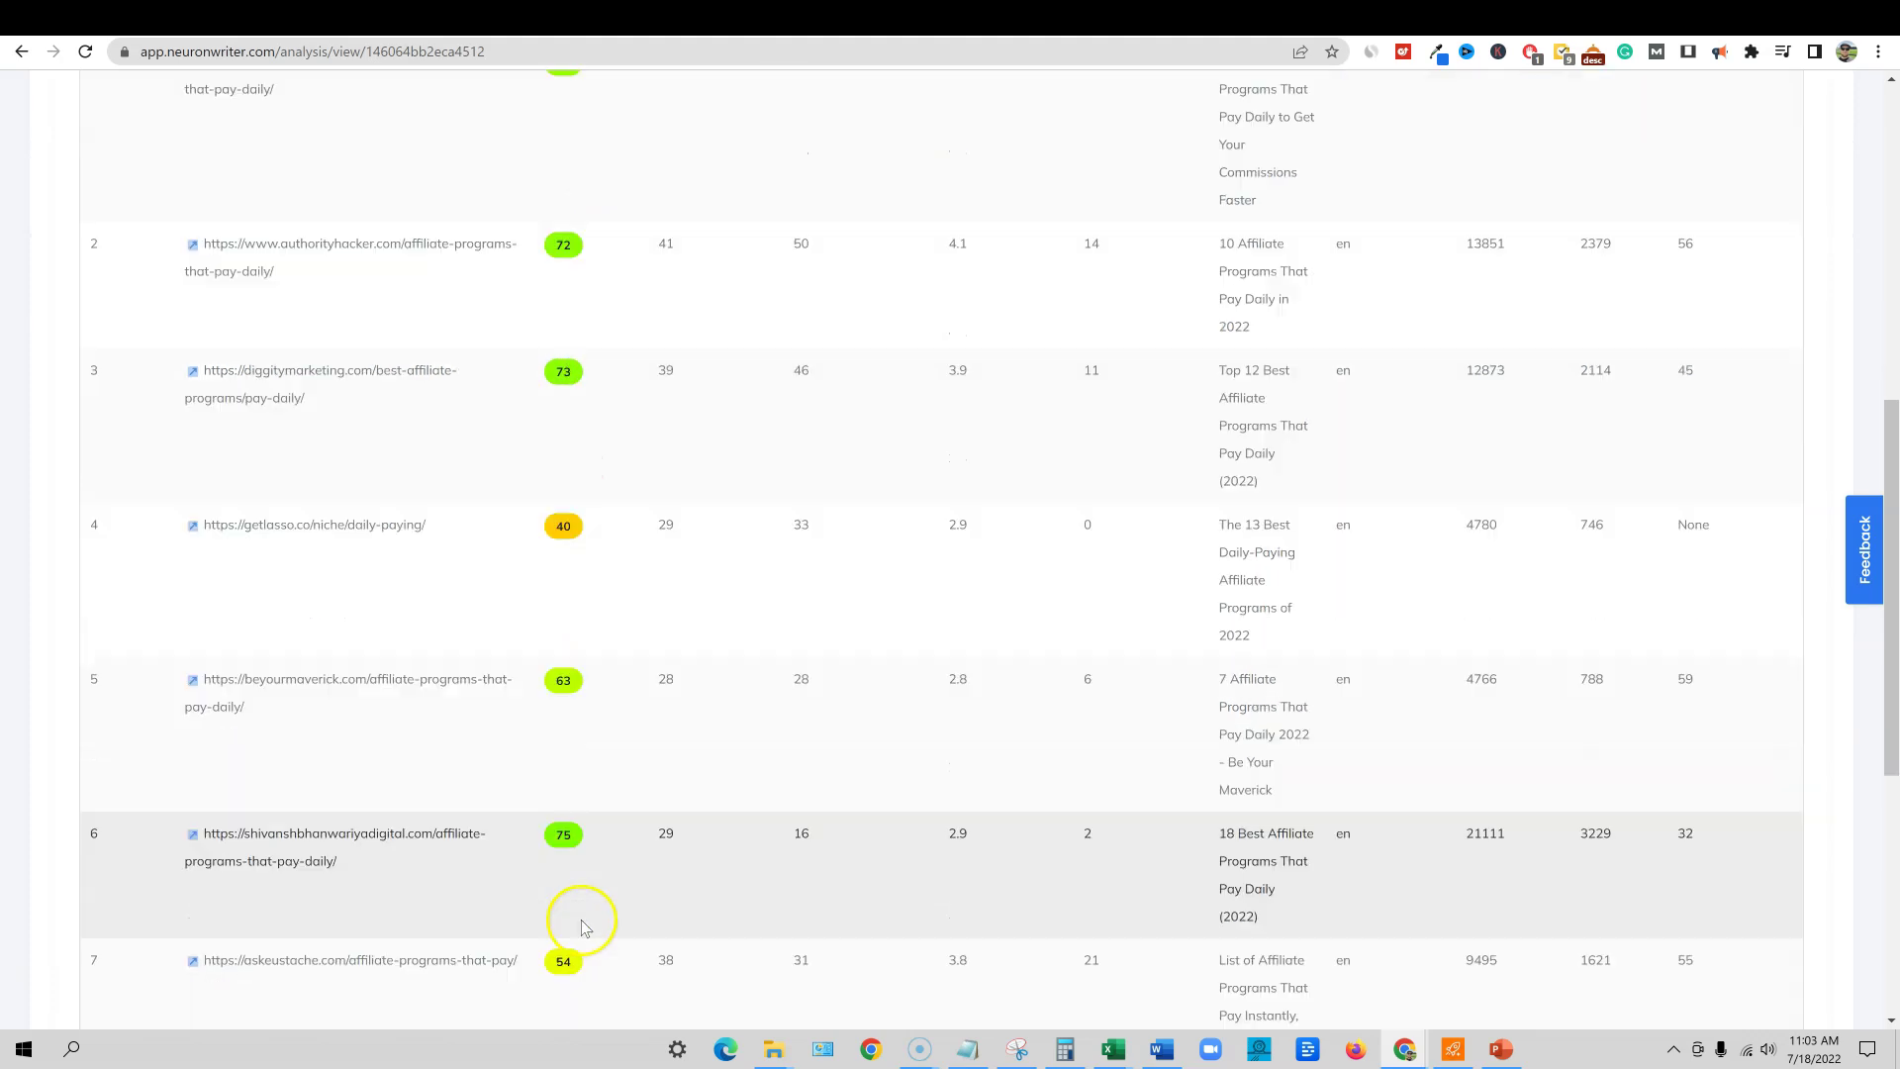
scroll(728, 915, down, 4)
scroll(745, 889, up, 3)
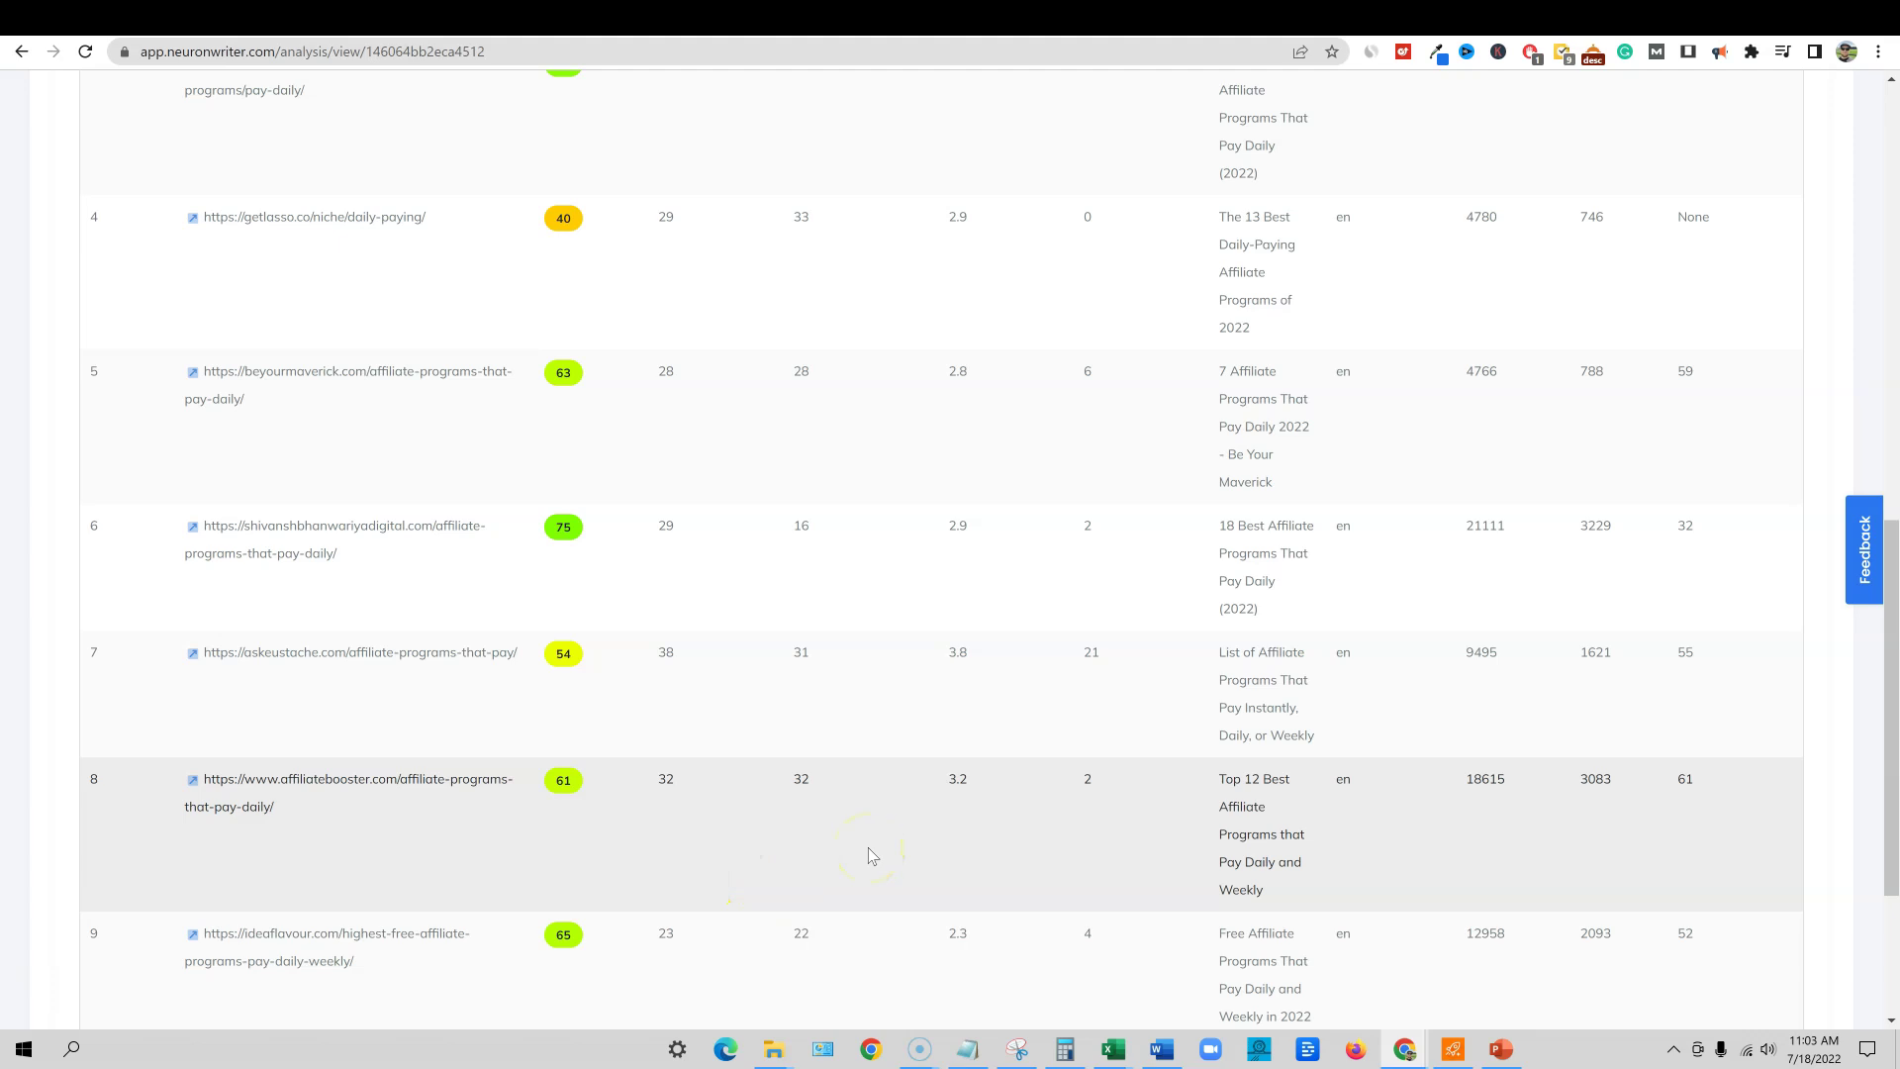
scroll(869, 855, up, 6)
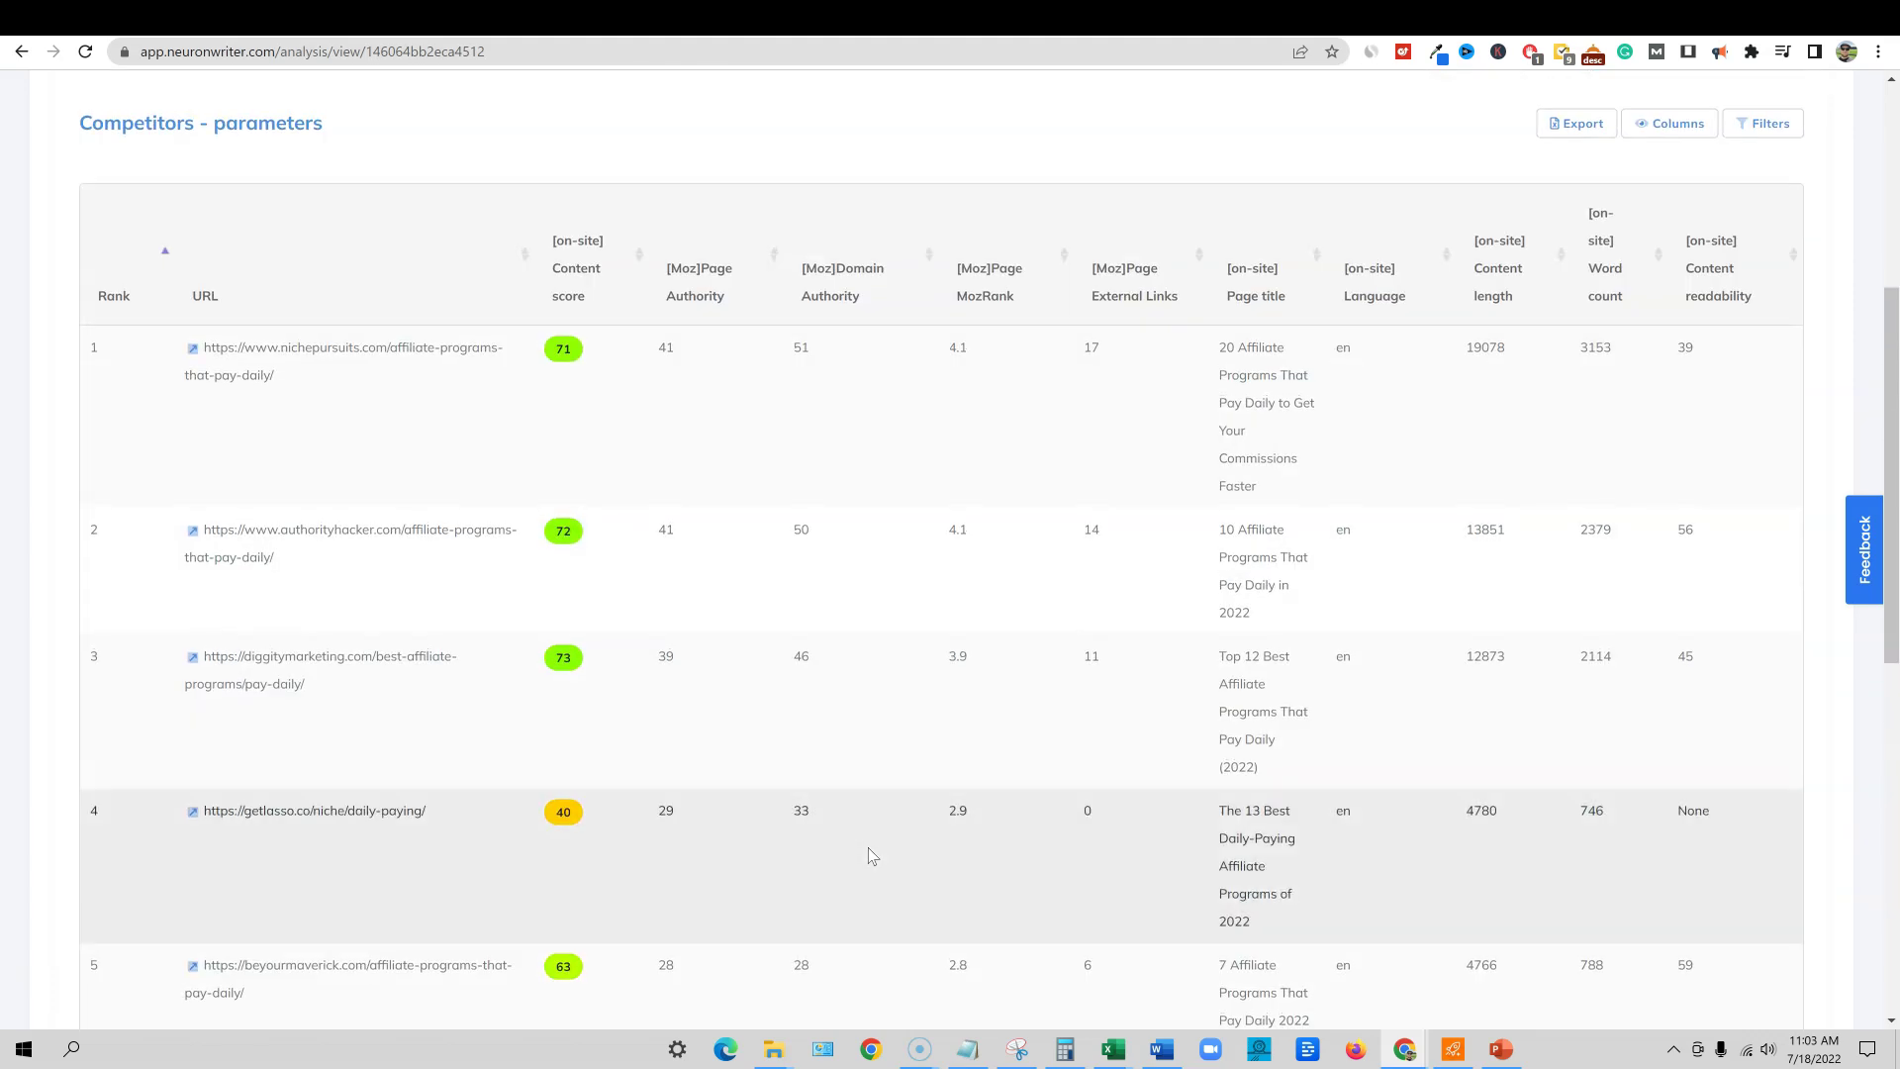
scroll(869, 851, up, 5)
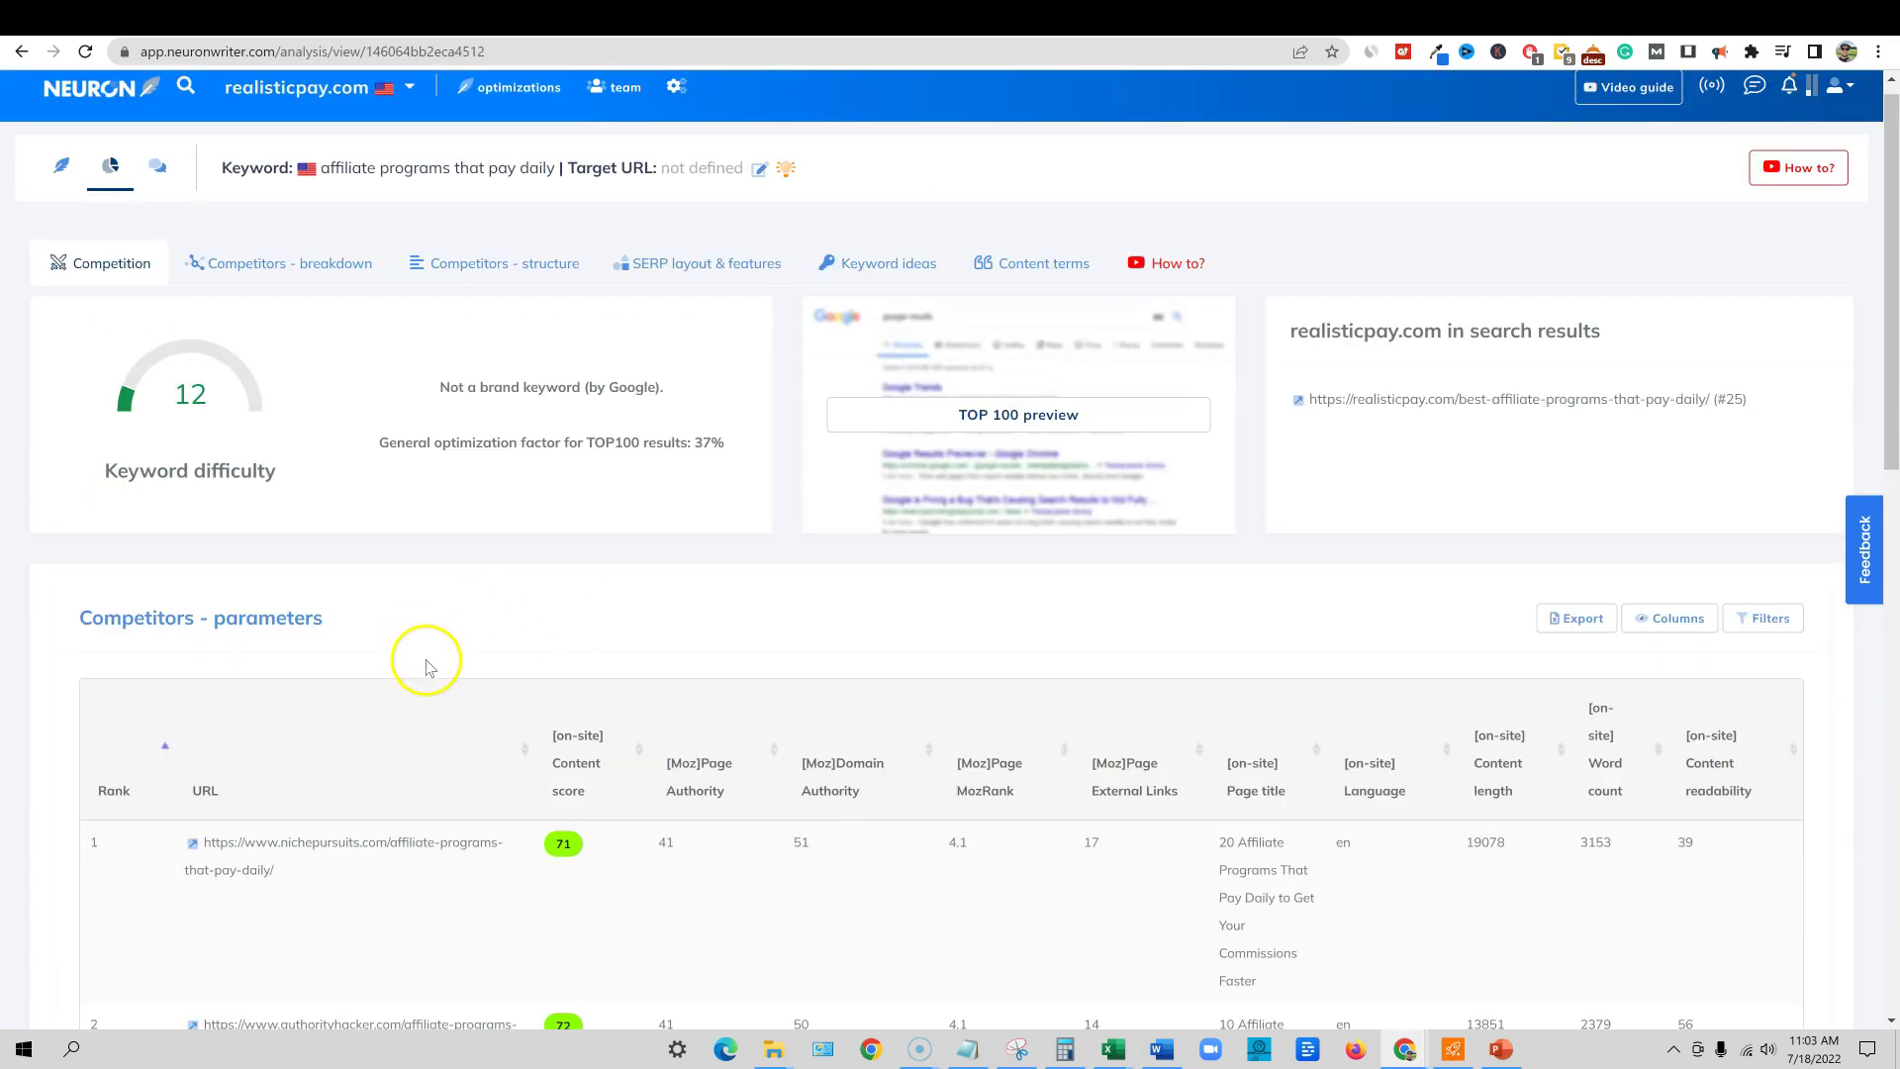
Step: Return to the post editor and scroll up to the article's title
click(58, 187)
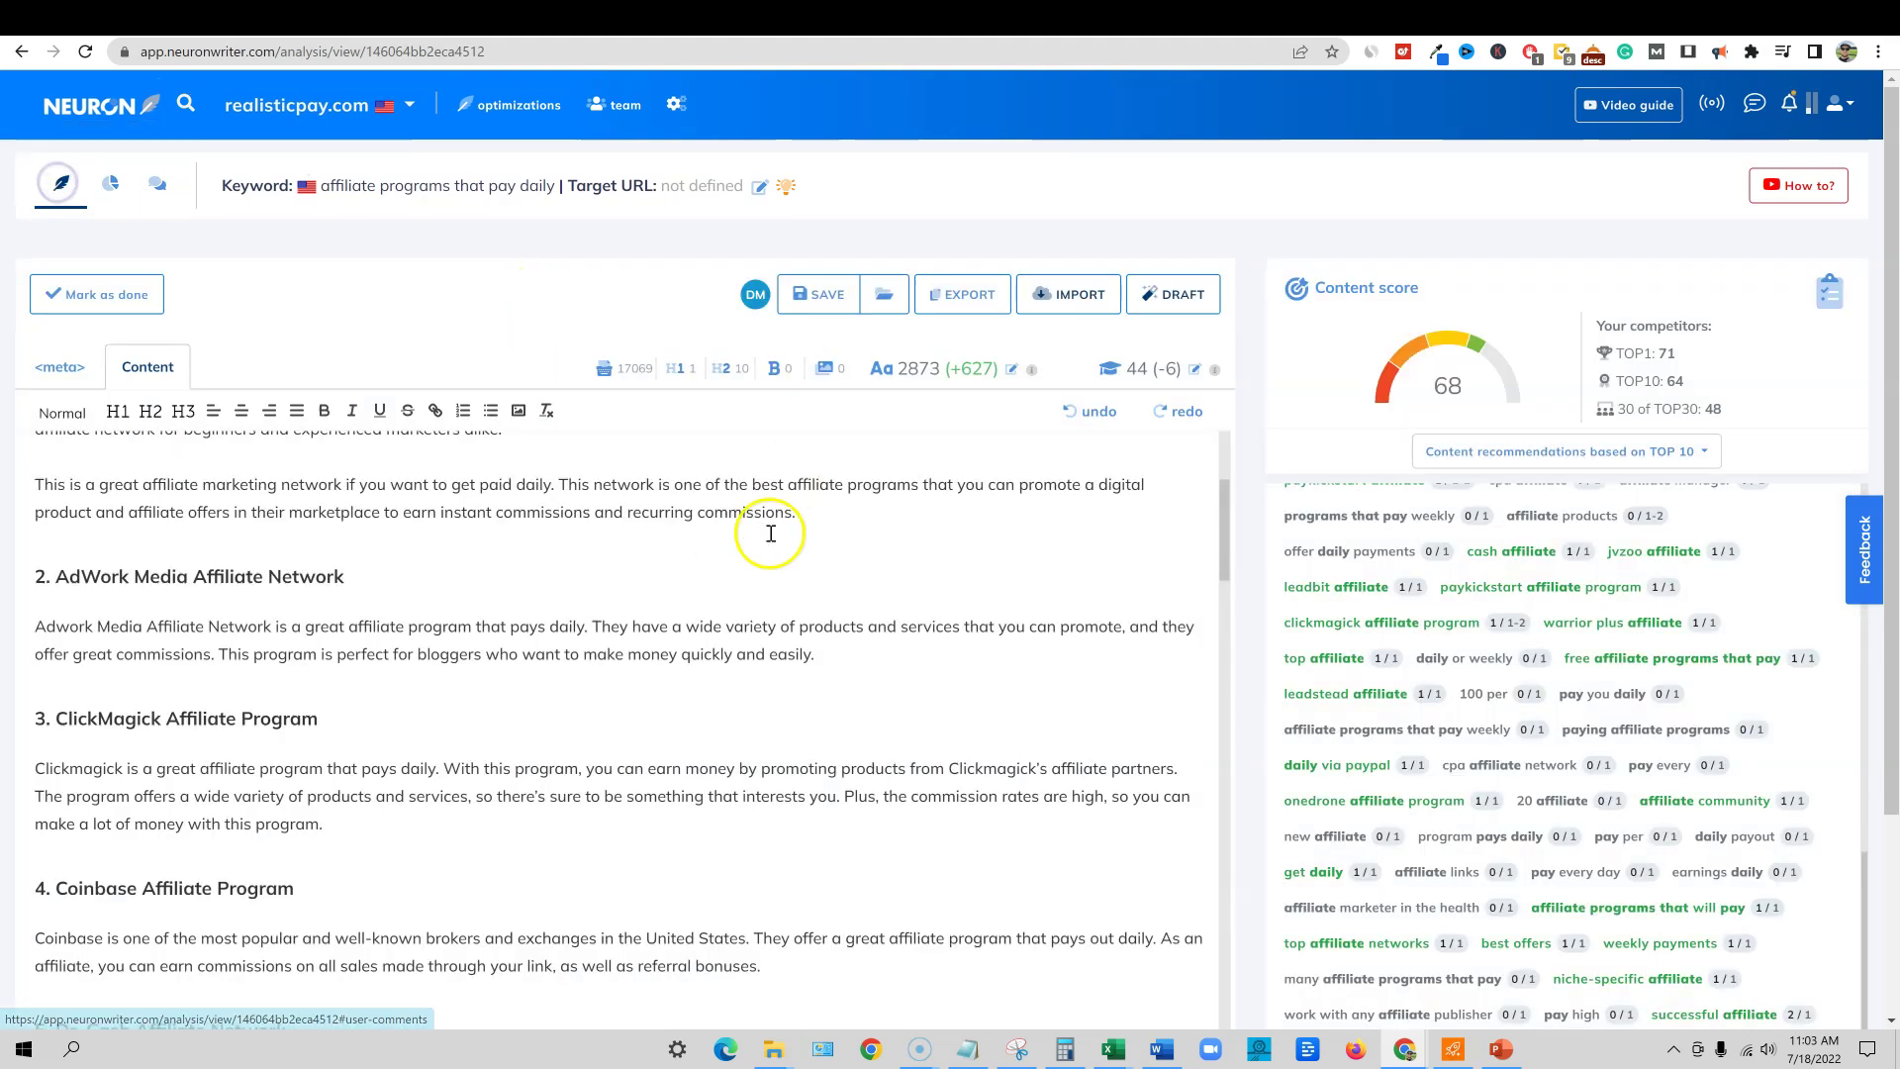
scroll(355, 719, up, 3)
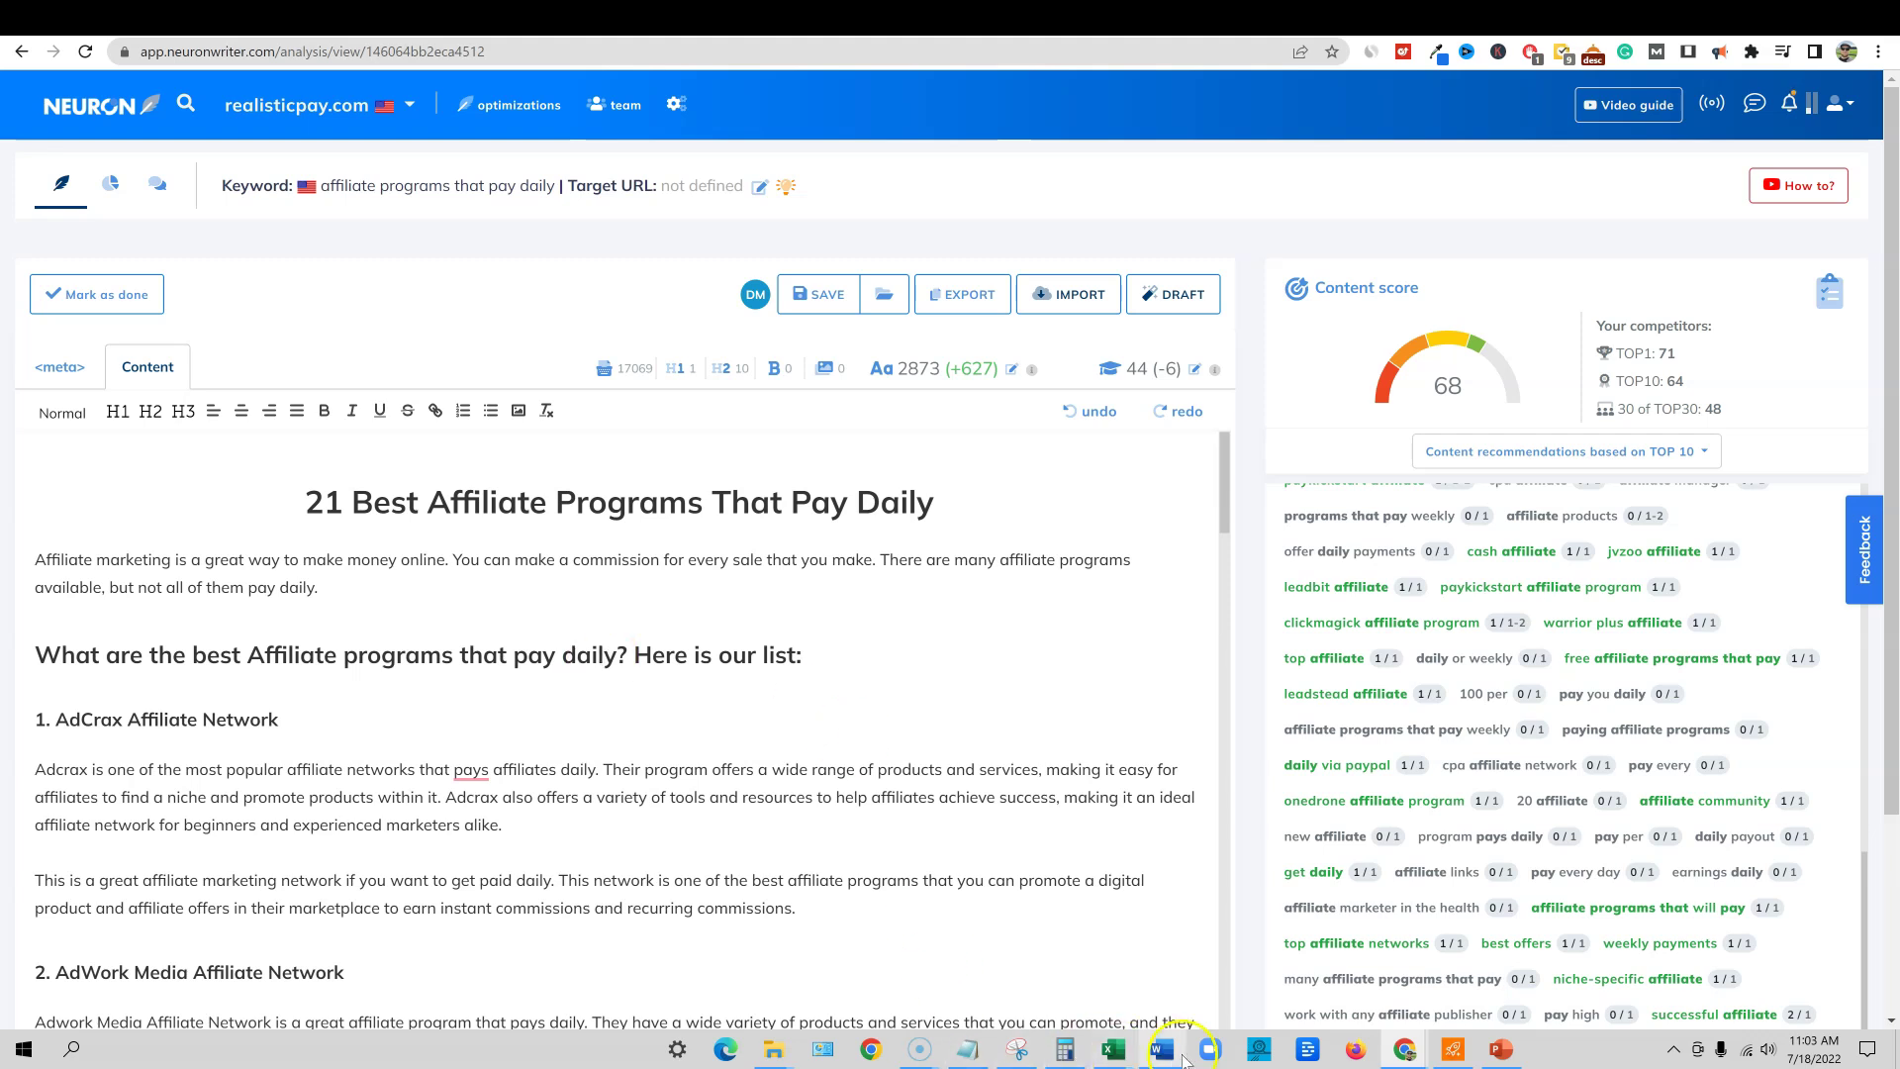
Step: In the spreadsheet, enter 'updated post 7-18-22 in neuron, should break top 5' in cell V8
mouse_move(1118, 1055)
click(1198, 974)
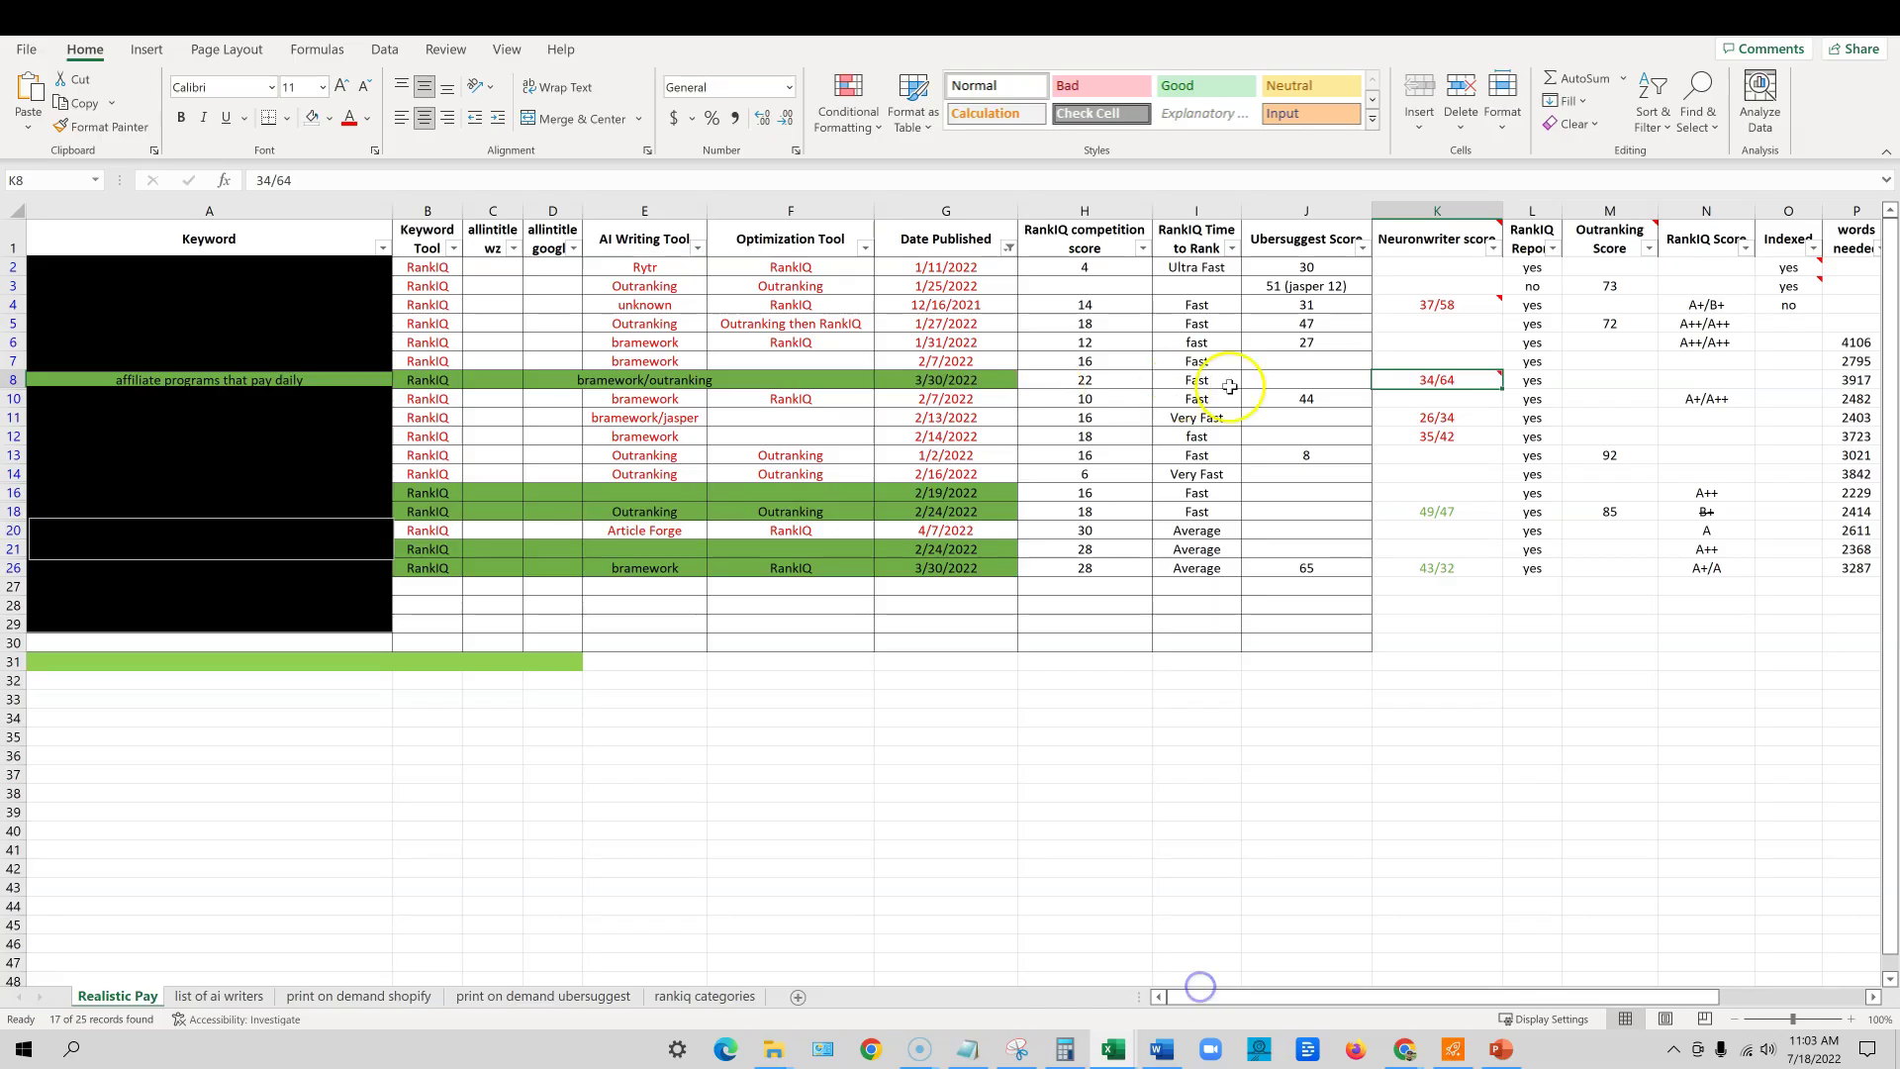
scroll(1682, 391, right, 3)
click(1815, 388)
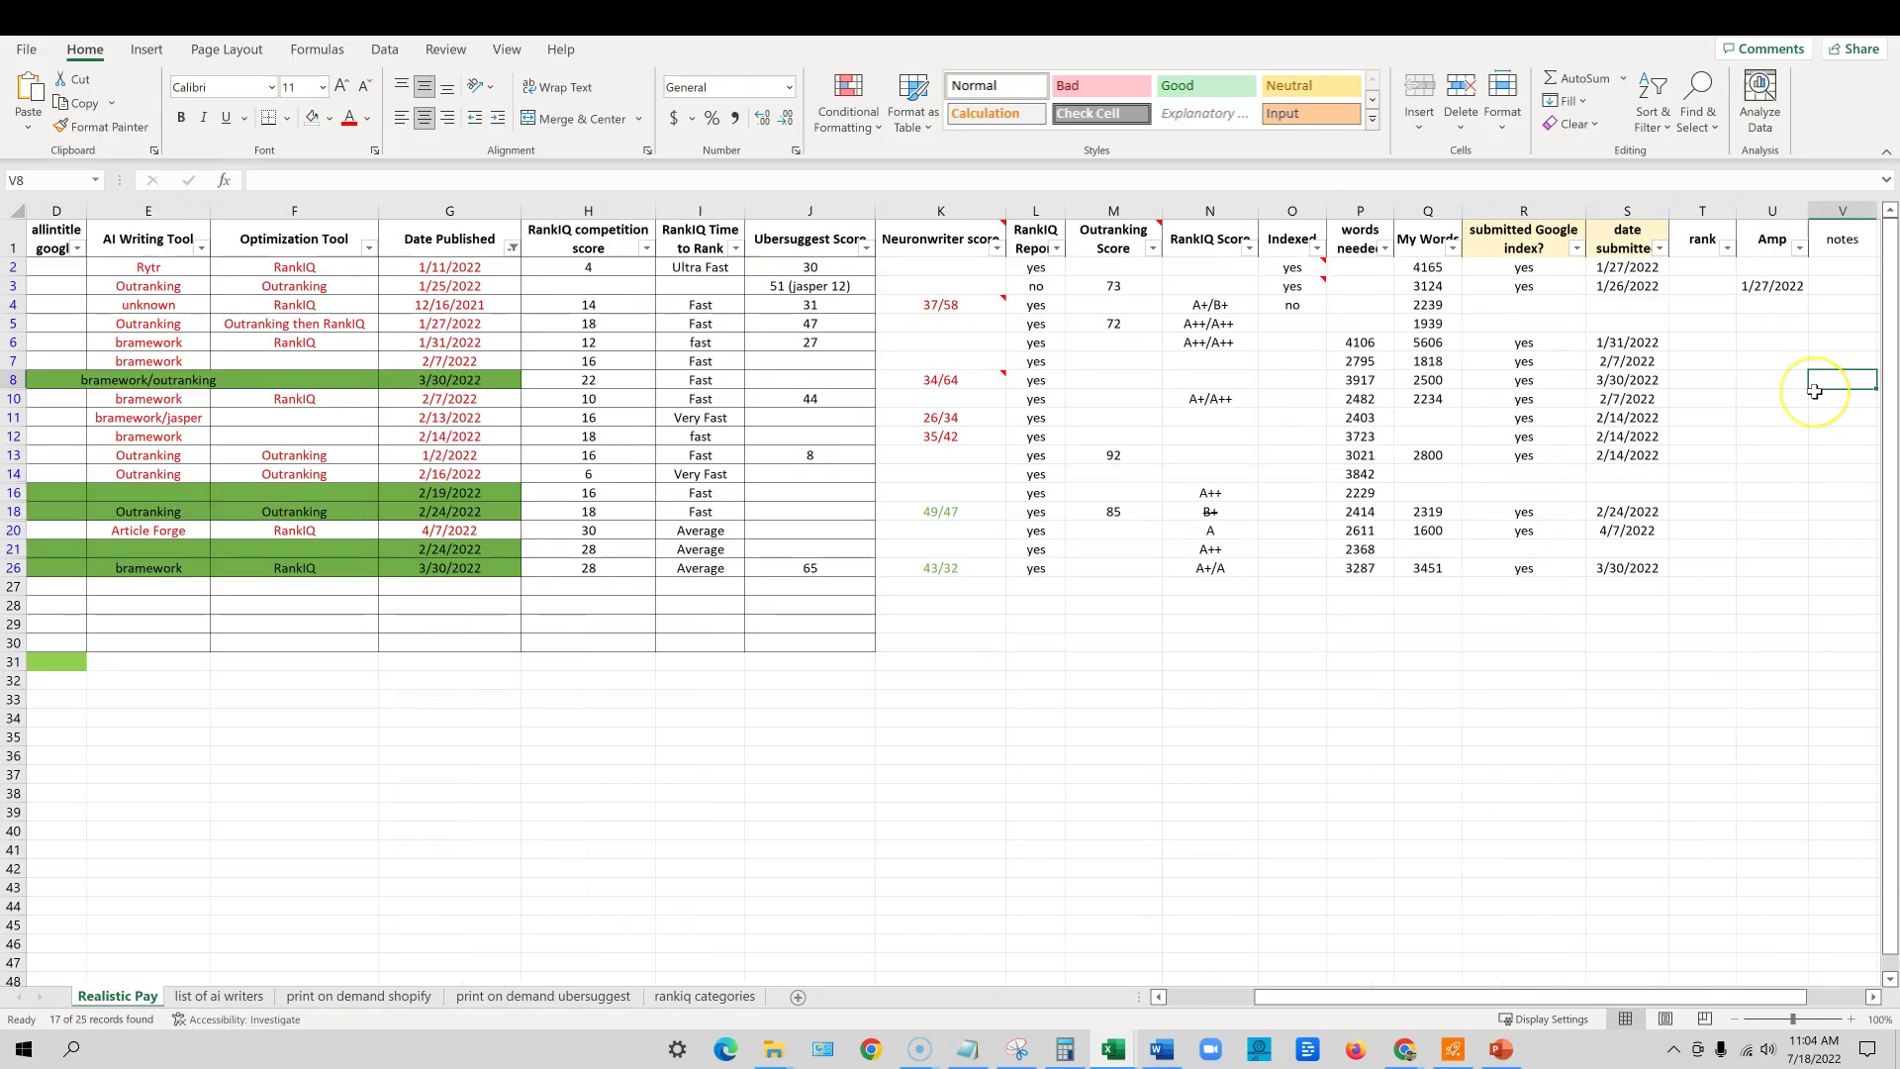
text(updated post 7-)
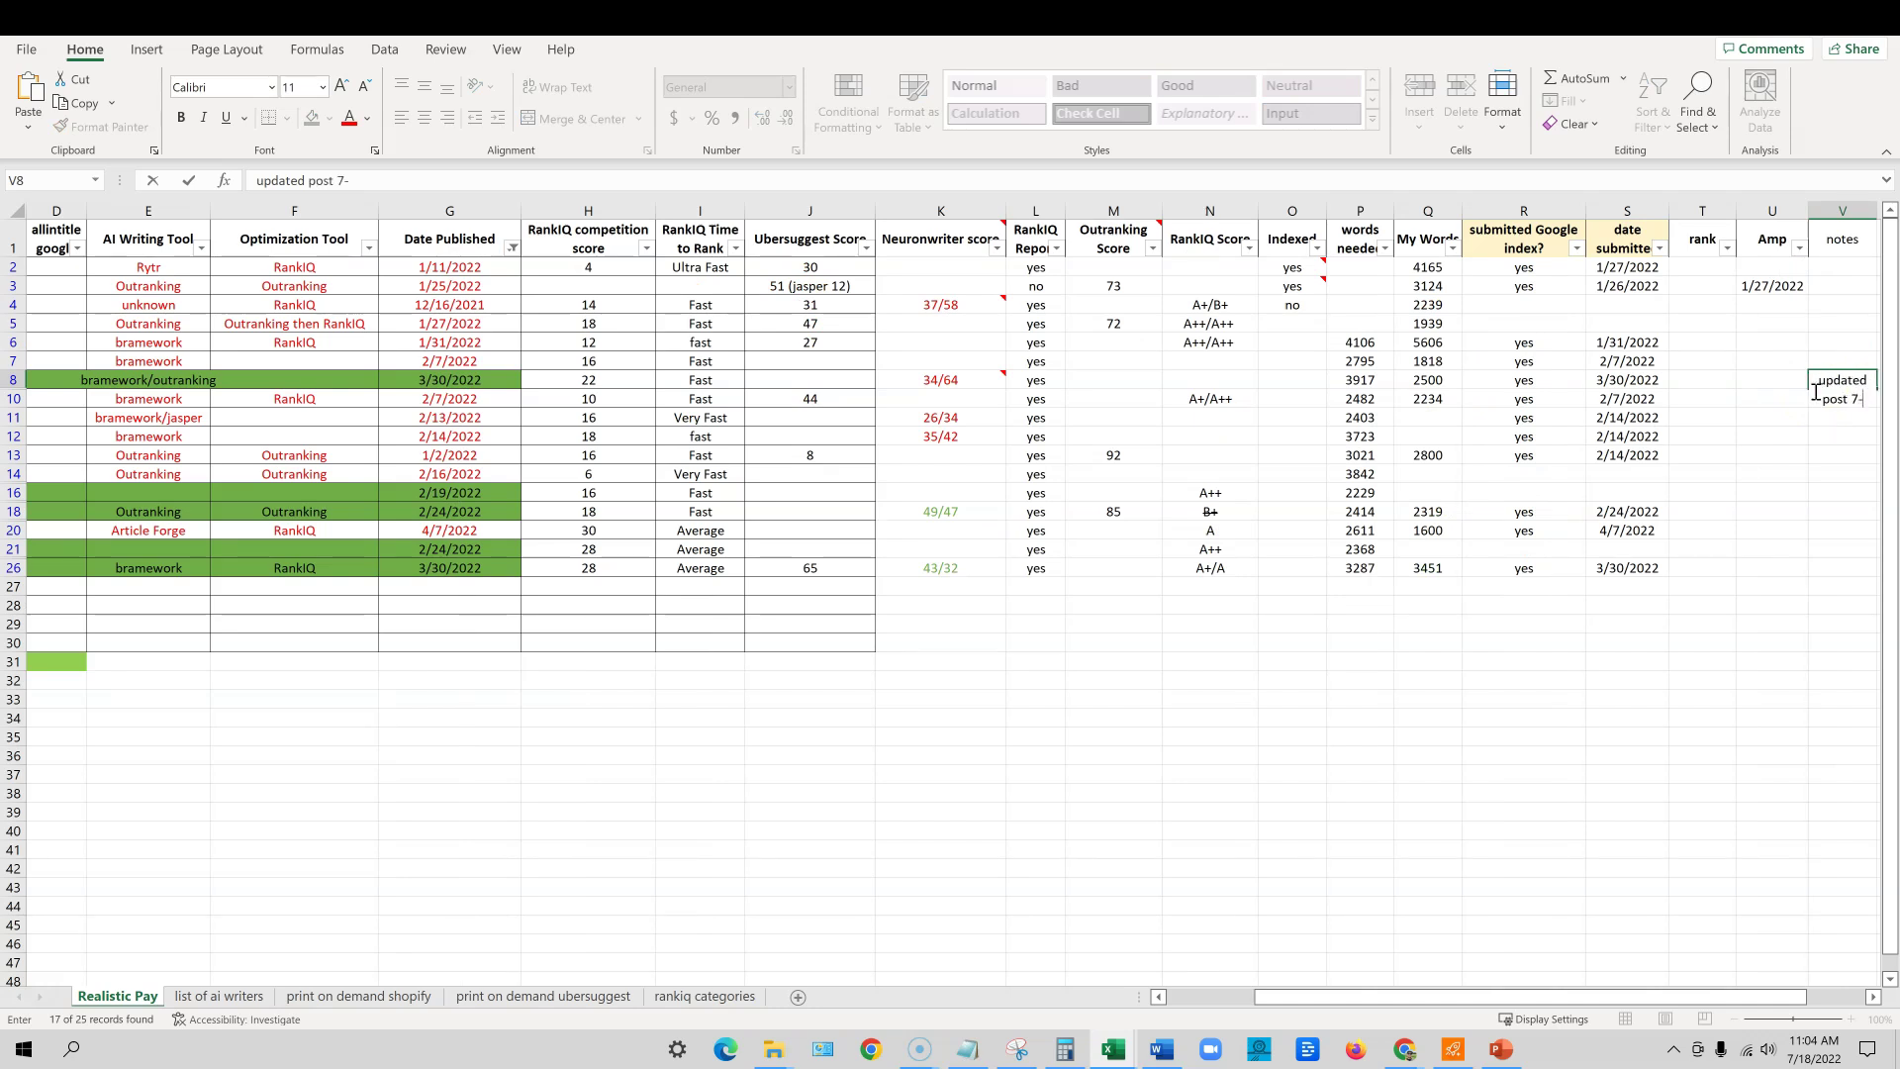
text(18-22 in neuron, shoul)
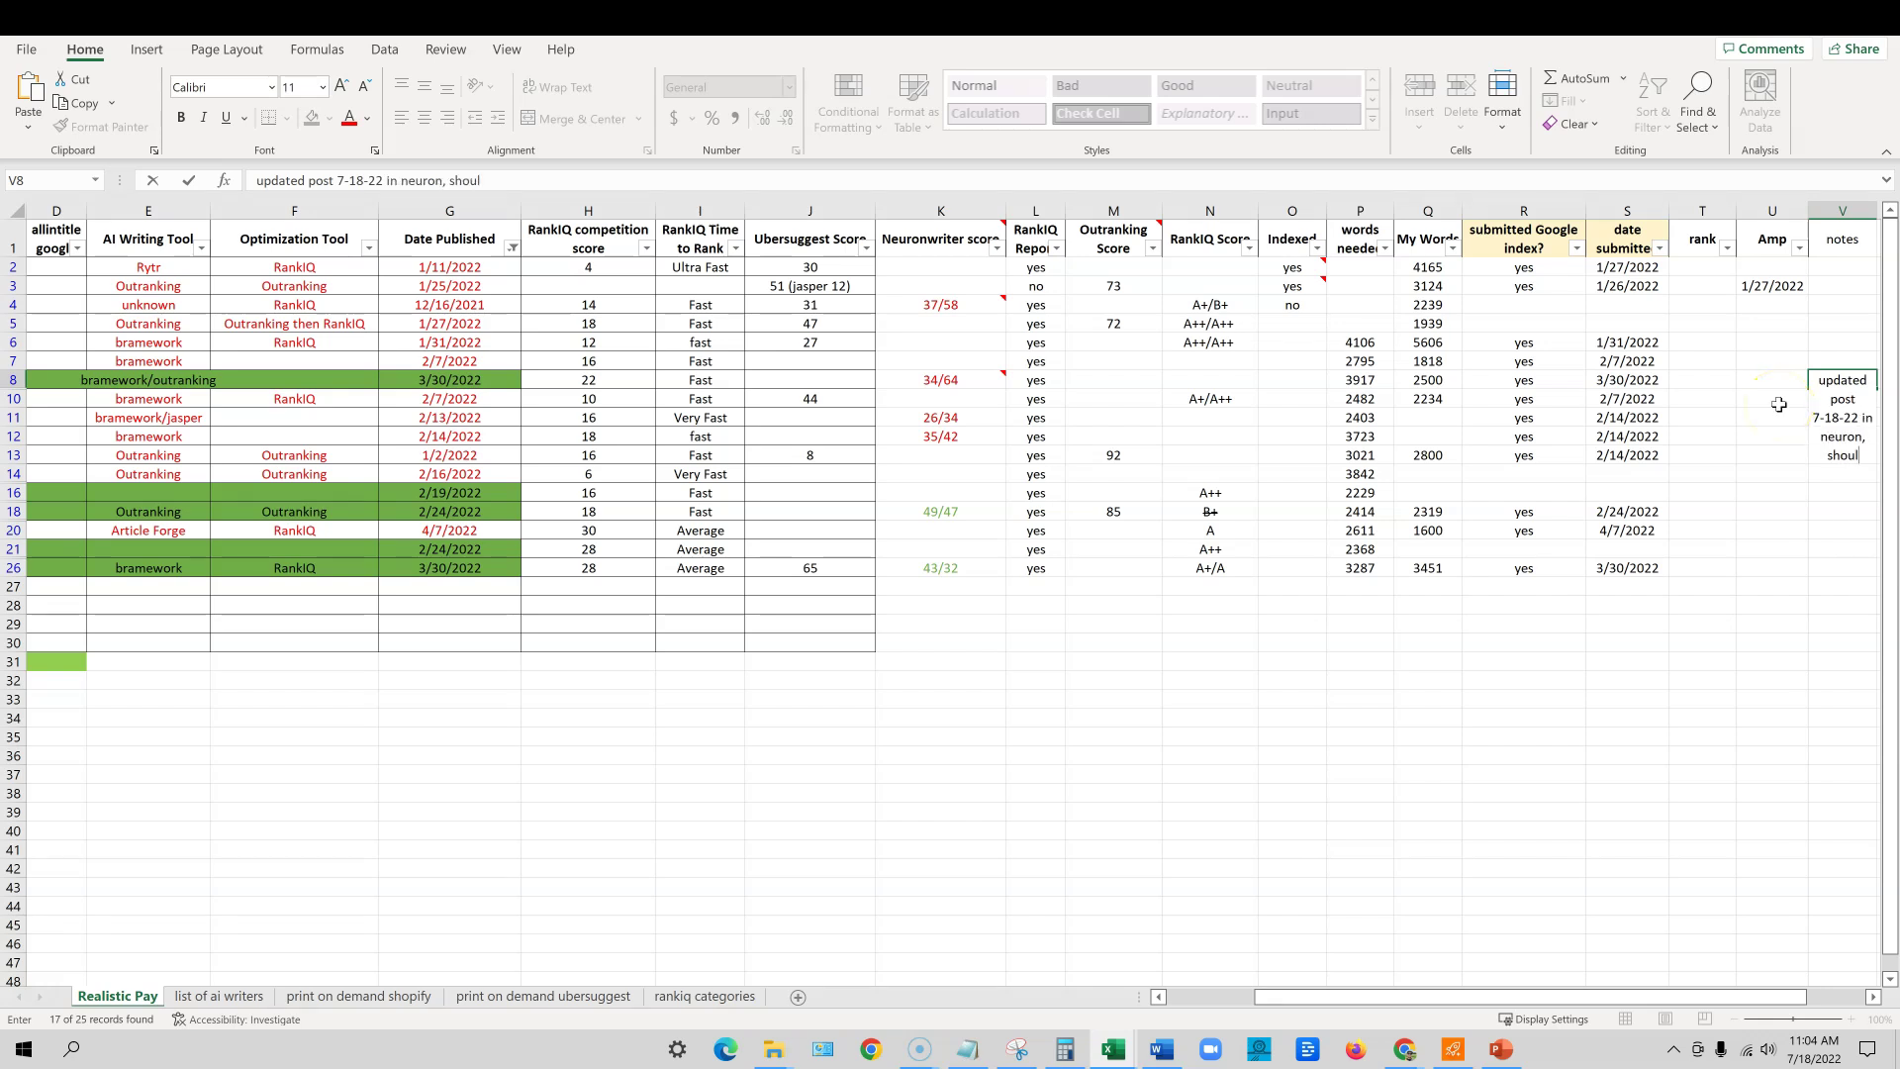
text(d break top 5)
click(1811, 629)
click(1838, 384)
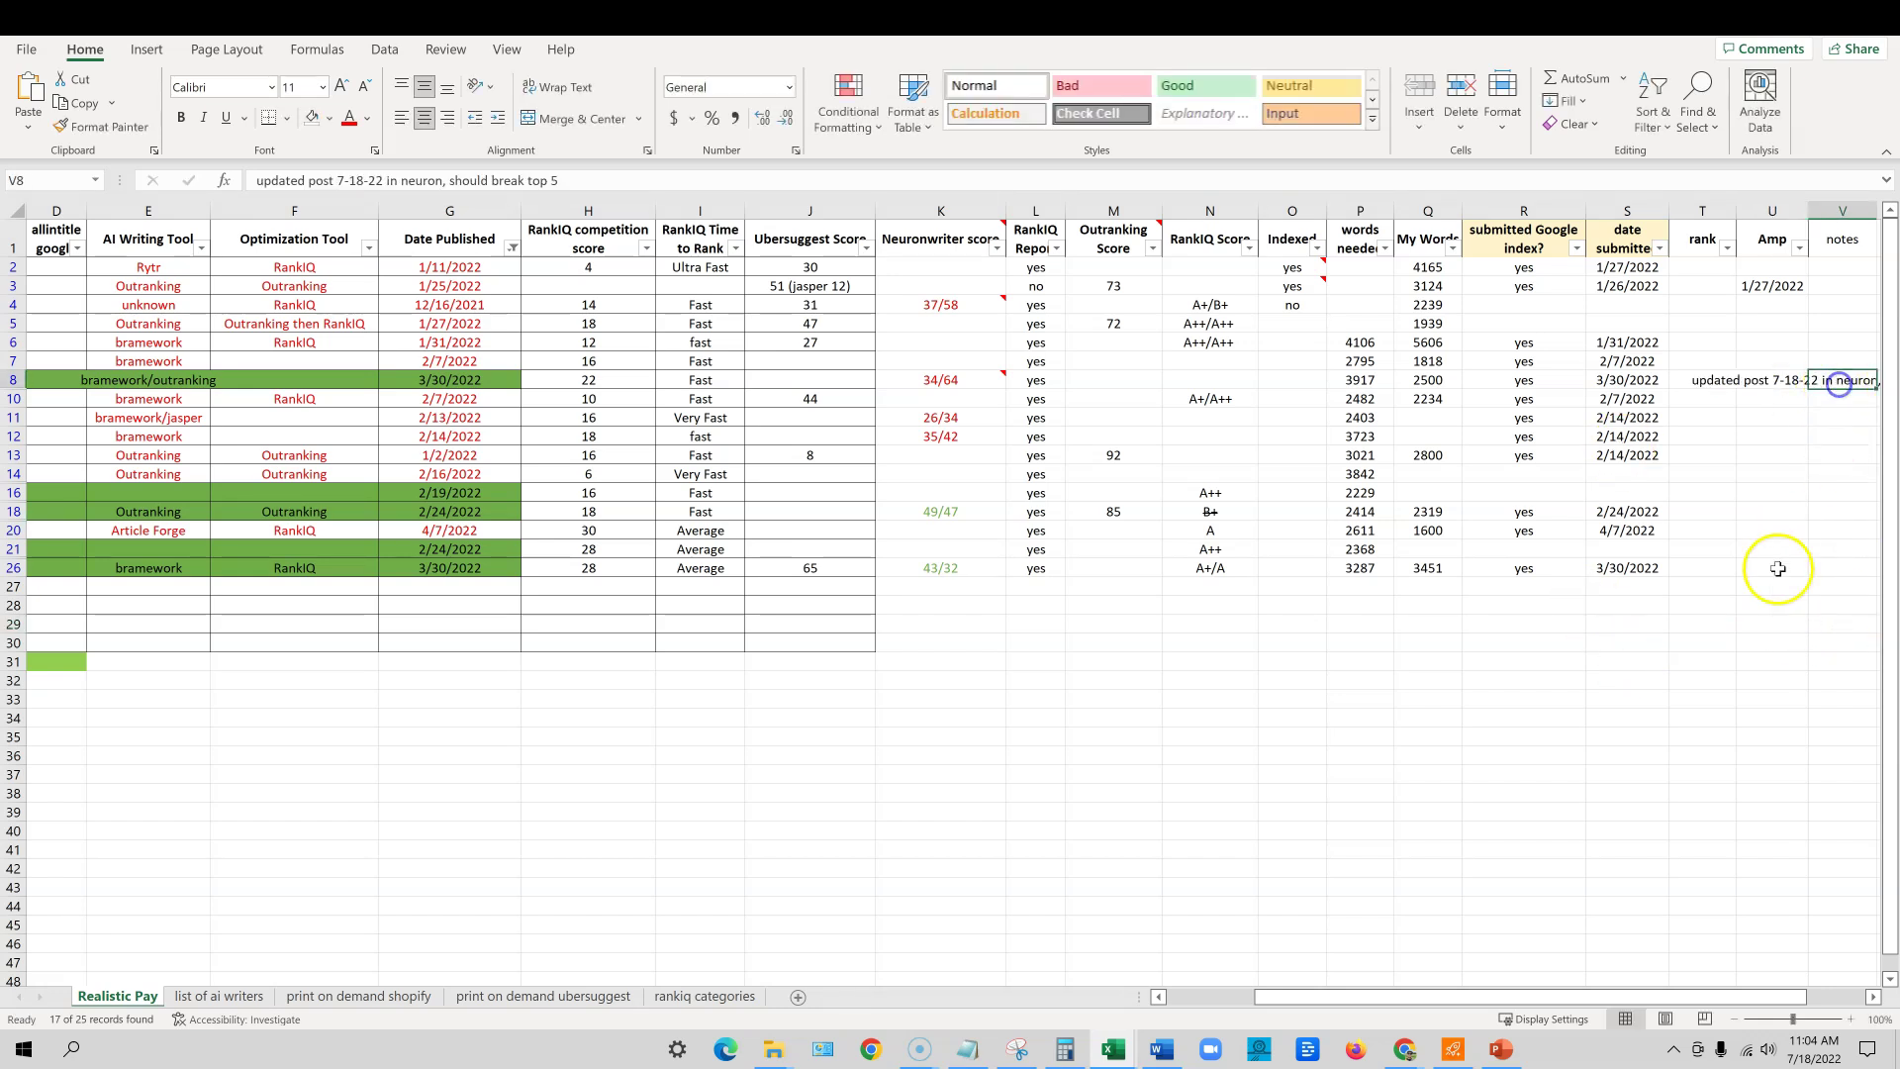